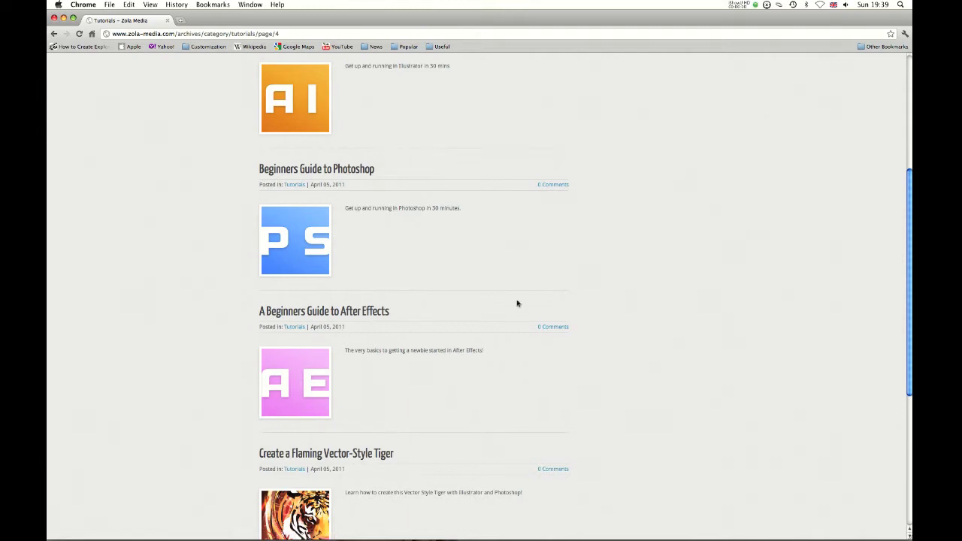
Step: Look through the beginner tutorials on the Zola Media page and preview the After Effects guide's image
drag(910, 209, 898, 185)
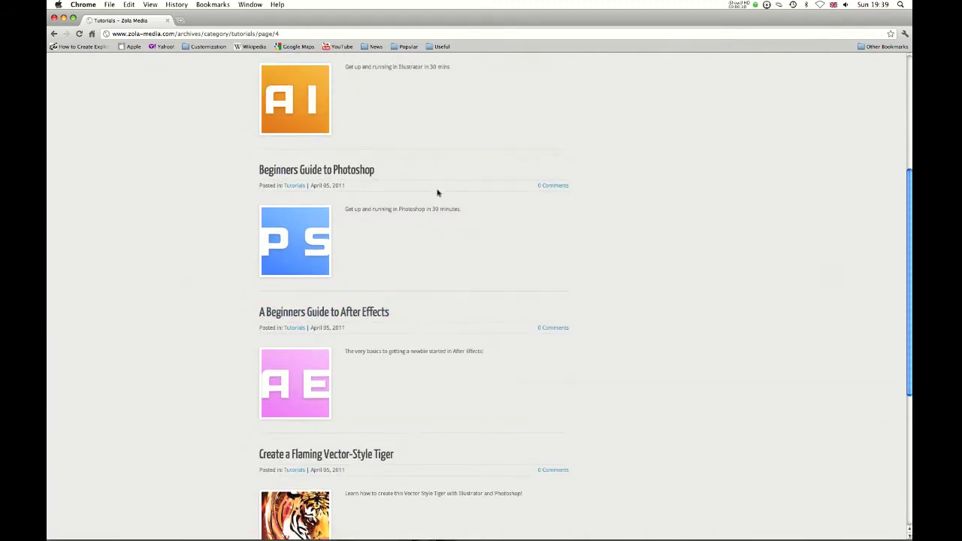
scroll(900, 236, up, 3)
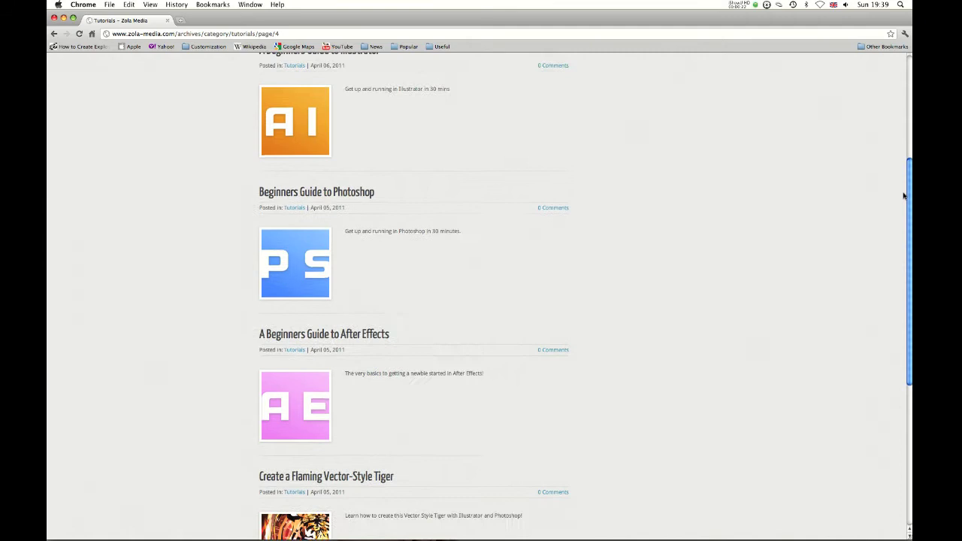
drag(892, 211, 891, 208)
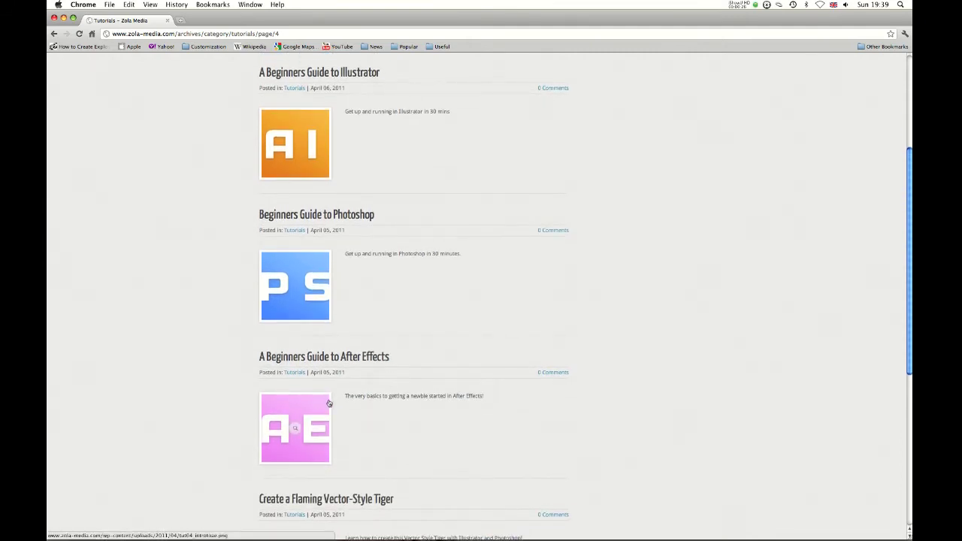
click(298, 431)
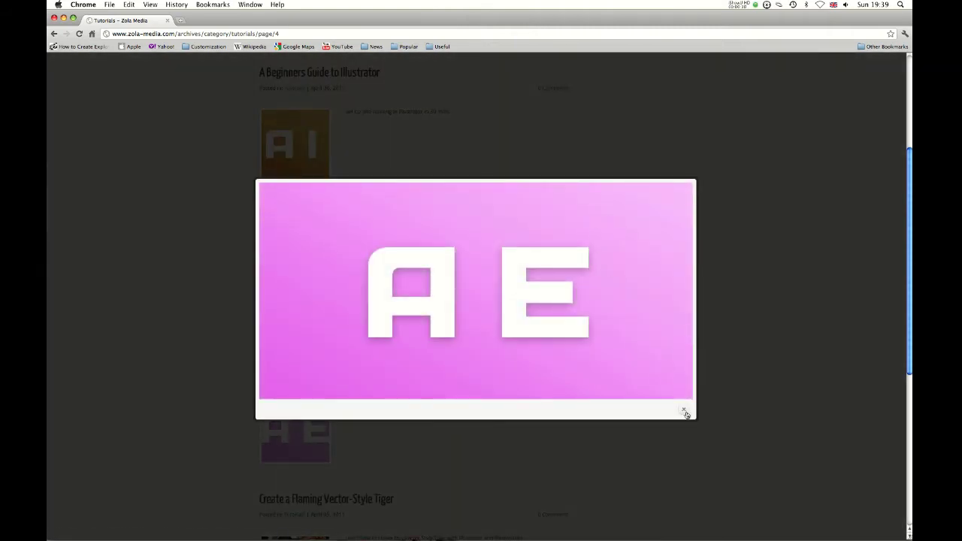
click(682, 410)
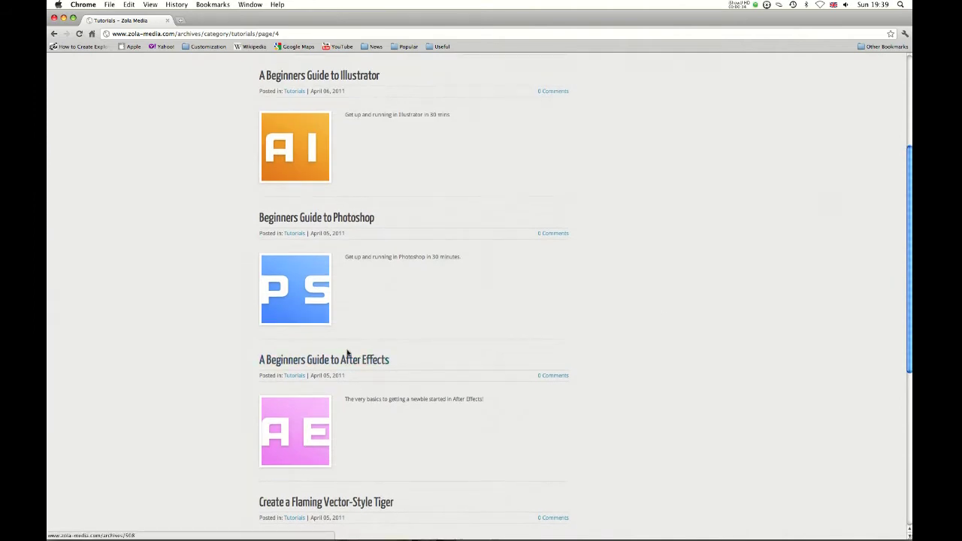
scroll(907, 182, down, 1)
scroll(907, 187, up, 1)
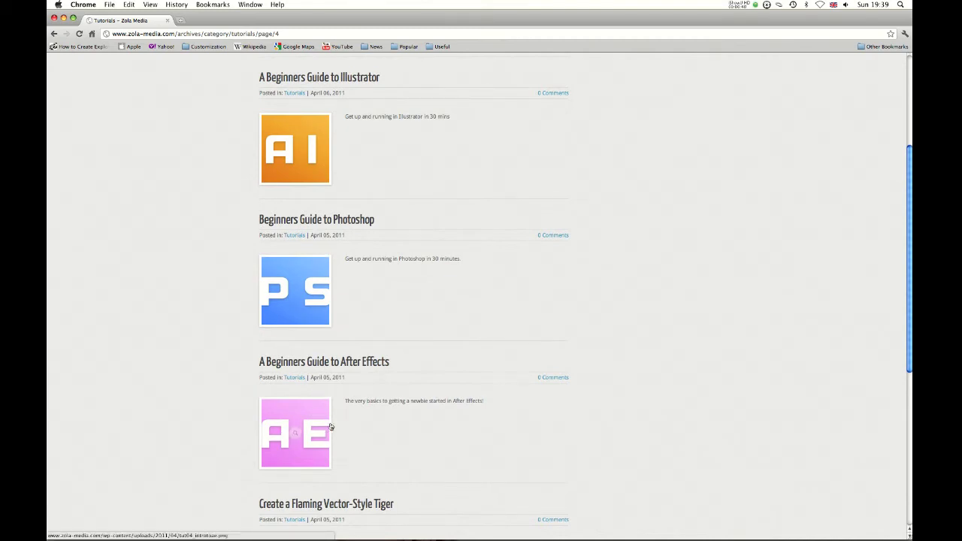
scroll(909, 247, up, 1)
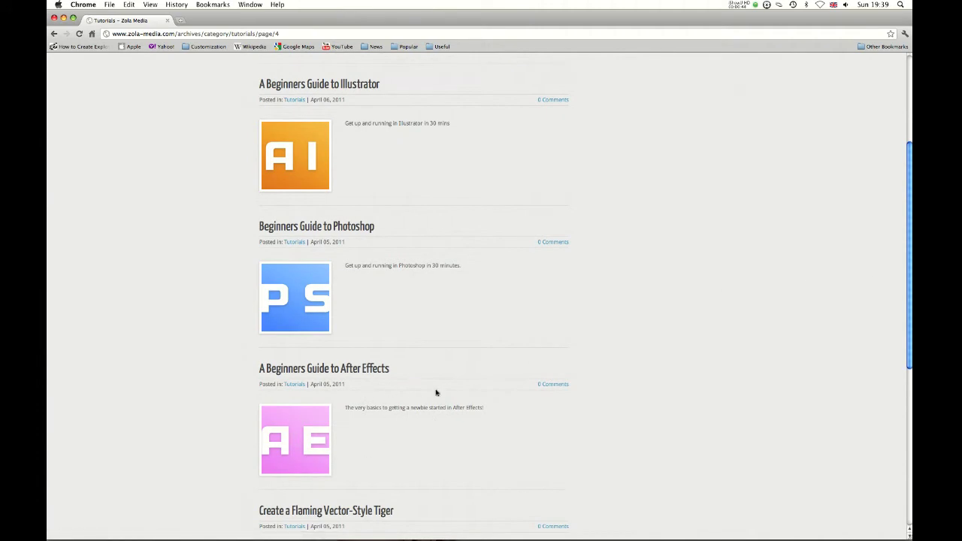
Step: Switch from the browser to After Effects
key(super+Tab)
key(super+shift+Tab)
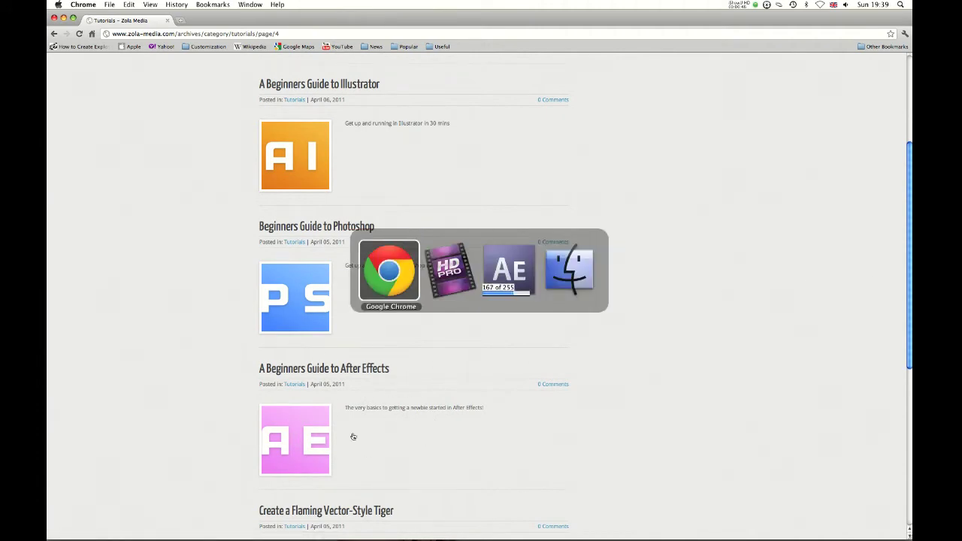
click(490, 281)
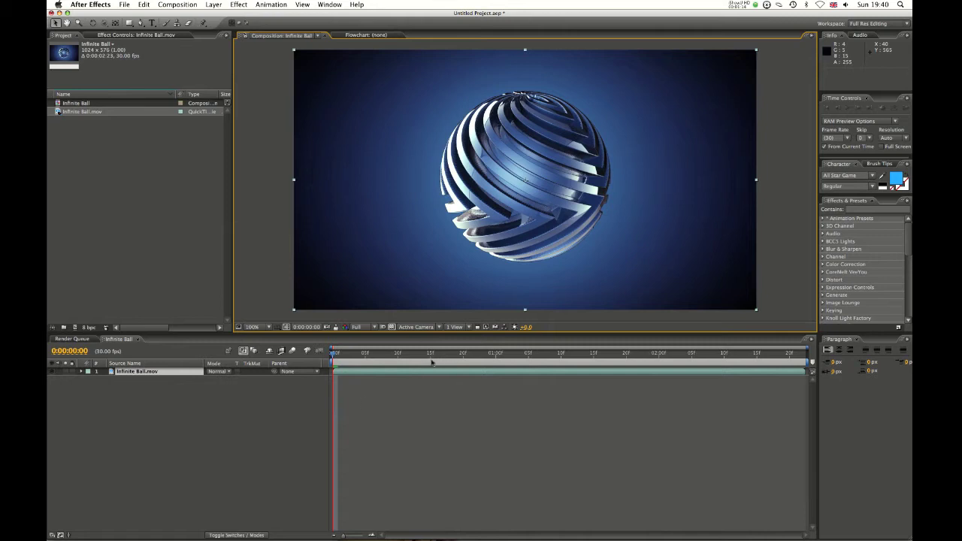
Step: Scrub through the Infinite Ball composition to preview its motion and return the time indicator to the first frame
drag(397, 360, 316, 350)
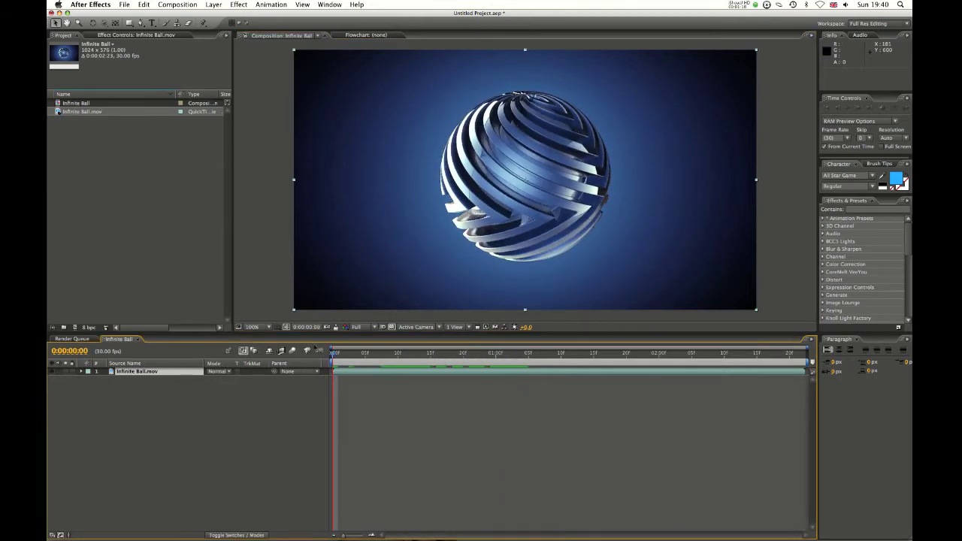
drag(343, 359, 285, 359)
drag(395, 357, 323, 355)
drag(359, 355, 327, 350)
click(411, 352)
mouse_move(412, 352)
mouse_down()
mouse_move(637, 353)
mouse_move(415, 350)
mouse_up()
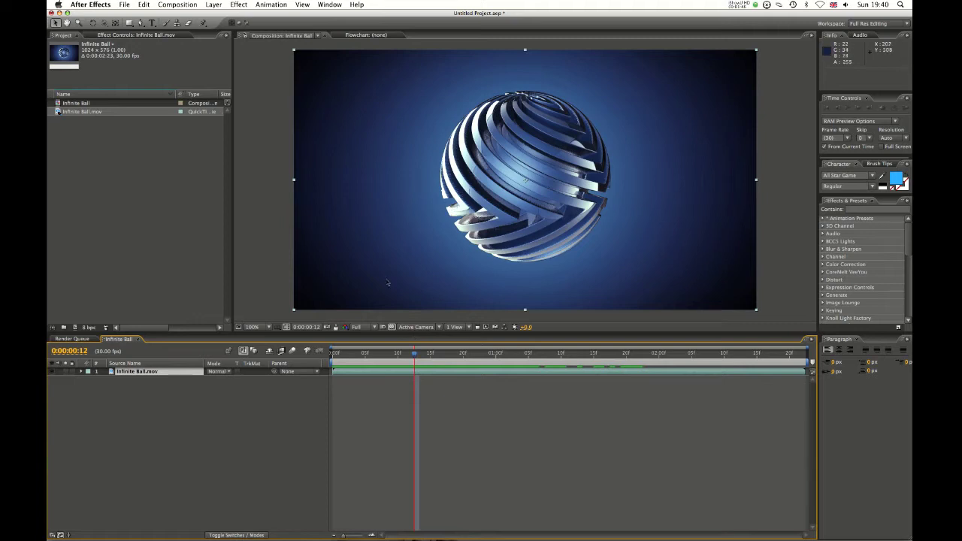
drag(341, 354, 334, 377)
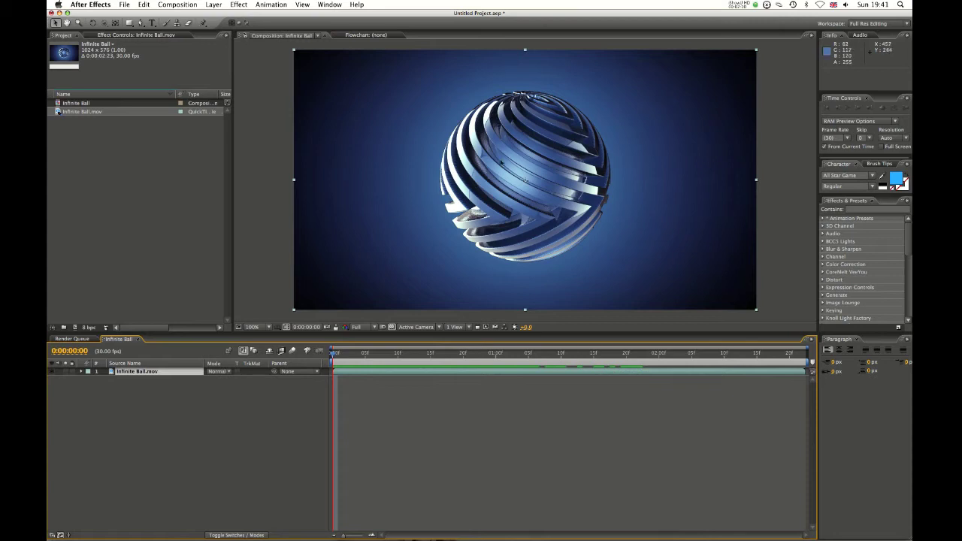
Step: Pan the composition view with the Hand tool and zoom in and out on the ball with the Zoom tool
key(h)
drag(527, 208, 605, 202)
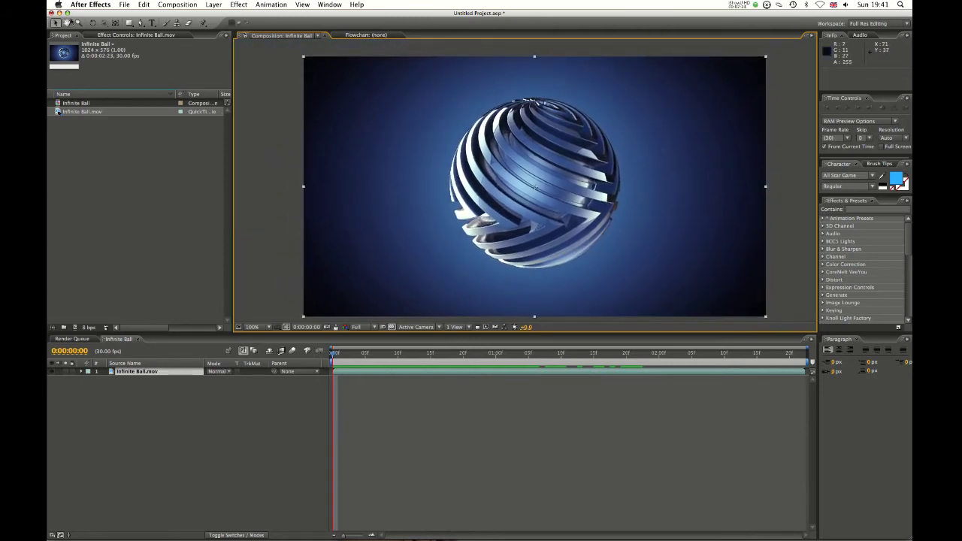
click(78, 23)
click(461, 176)
alt+click(461, 175)
click(464, 177)
alt+click(463, 178)
alt+click(464, 178)
click(466, 181)
scroll(465, 181, up, 1)
scroll(467, 181, down, 1)
click(78, 24)
drag(442, 153, 296, 270)
alt+click(492, 181)
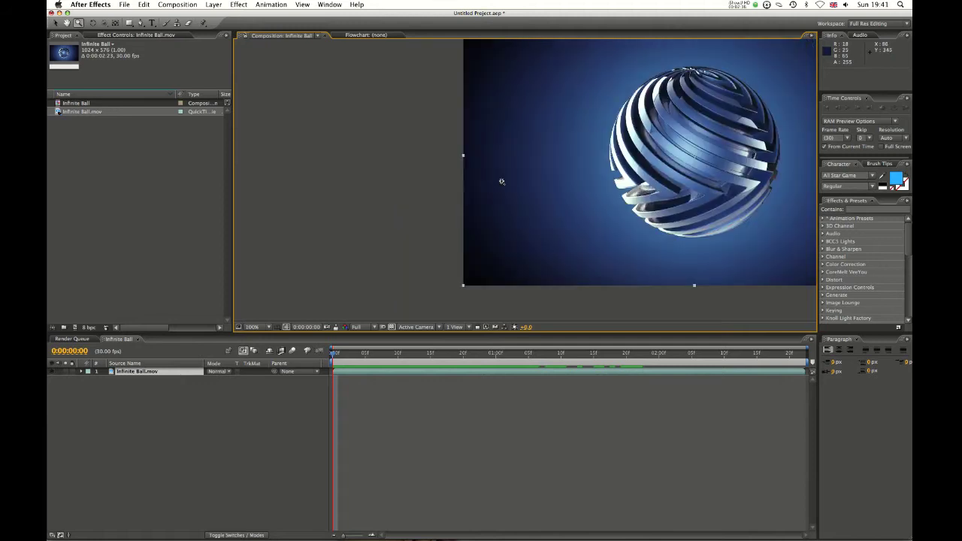
drag(569, 212, 440, 230)
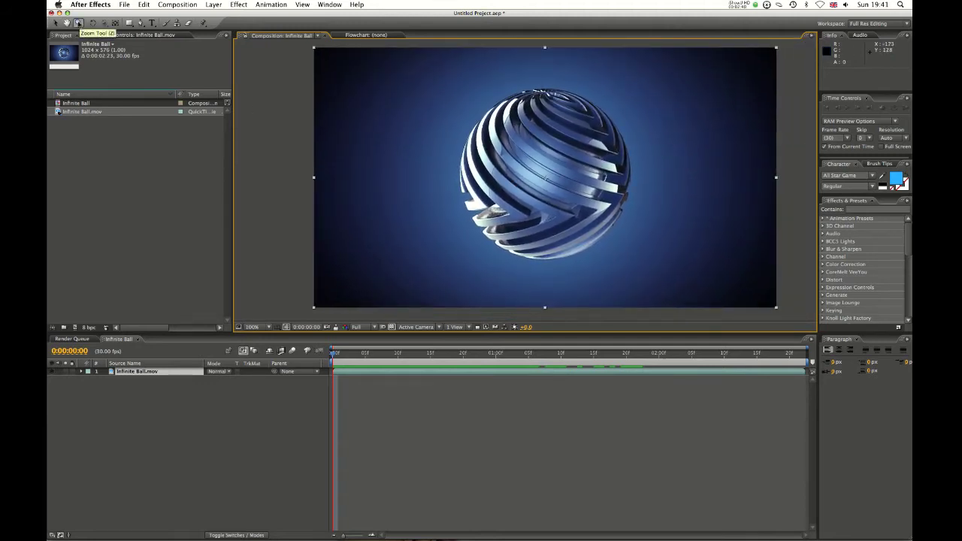
drag(410, 65, 631, 252)
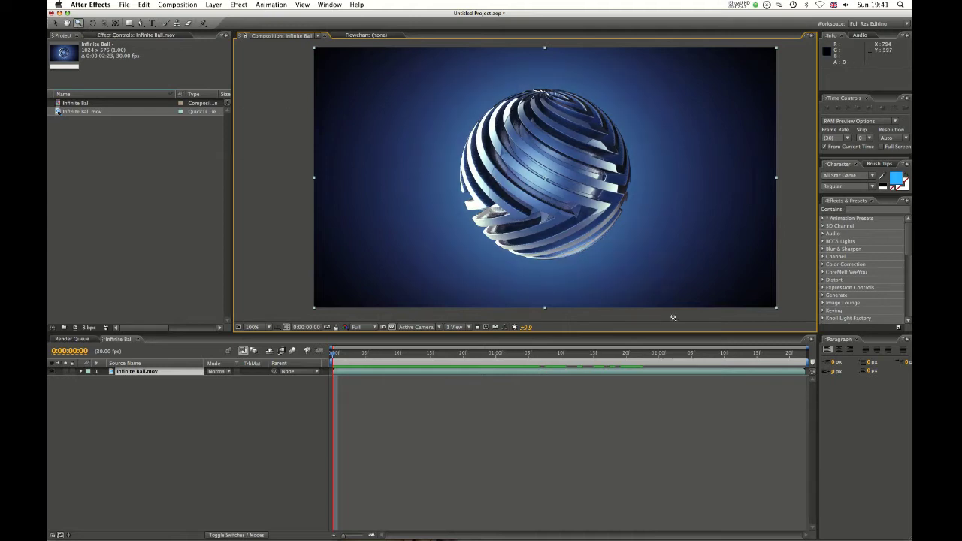
Step: Try rotating the Infinite Ball.mov layer with the Rotation tool and through its Rotation property, undoing each change
key(v)
key(w)
mouse_move(540, 161)
mouse_down()
mouse_move(534, 156)
mouse_move(481, 210)
mouse_move(421, 164)
mouse_move(497, 129)
mouse_move(487, 183)
mouse_move(546, 89)
mouse_move(570, 94)
mouse_move(559, 93)
mouse_move(549, 179)
mouse_move(552, 157)
mouse_up()
key(super+z)
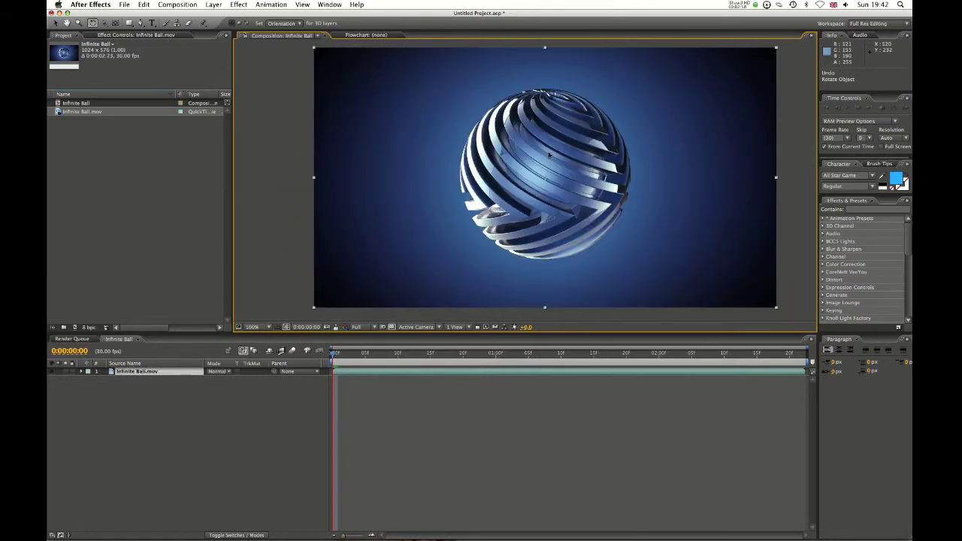
key(r)
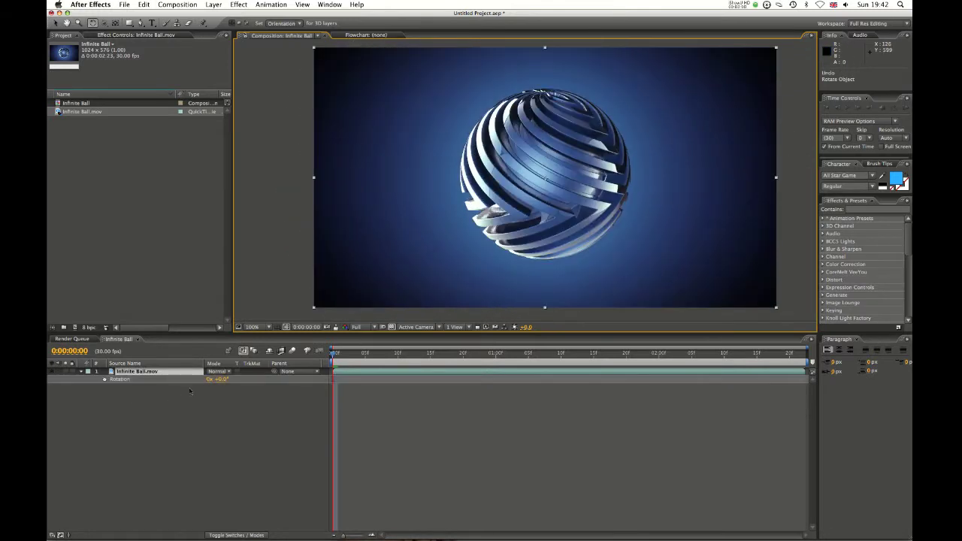
drag(223, 381, 192, 405)
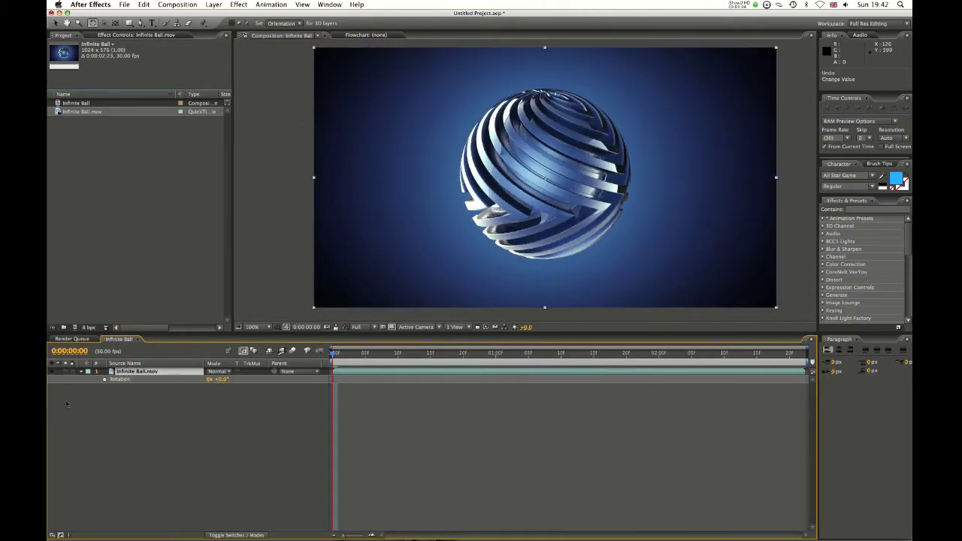
Step: Expand all Transform properties of the Infinite Ball.mov layer and try a Rotation change, undoing it
click(80, 372)
click(80, 372)
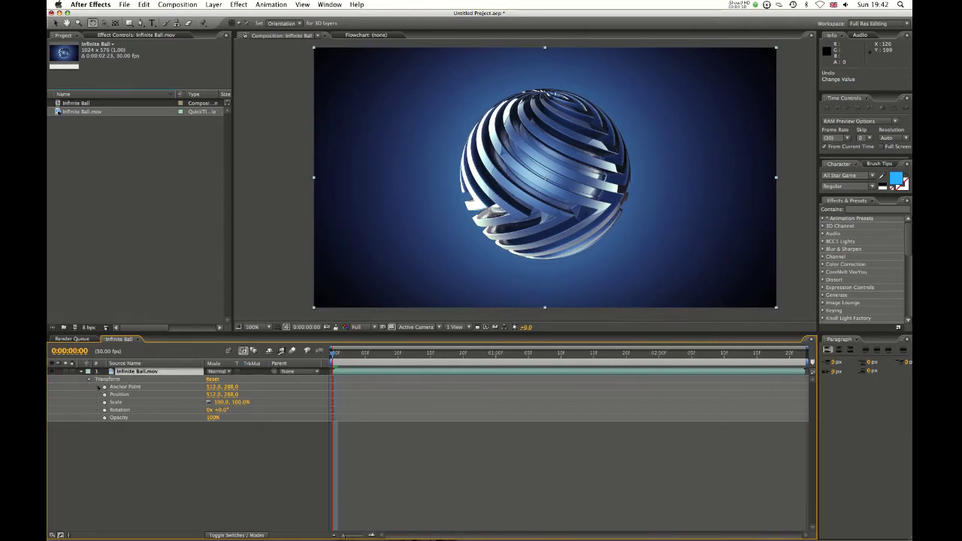
drag(223, 412, 260, 417)
key(super+z)
Step: Try the Pan Behind tool by moving the layer's anchor point to about 830, 441 and testing rotation around it
key(y)
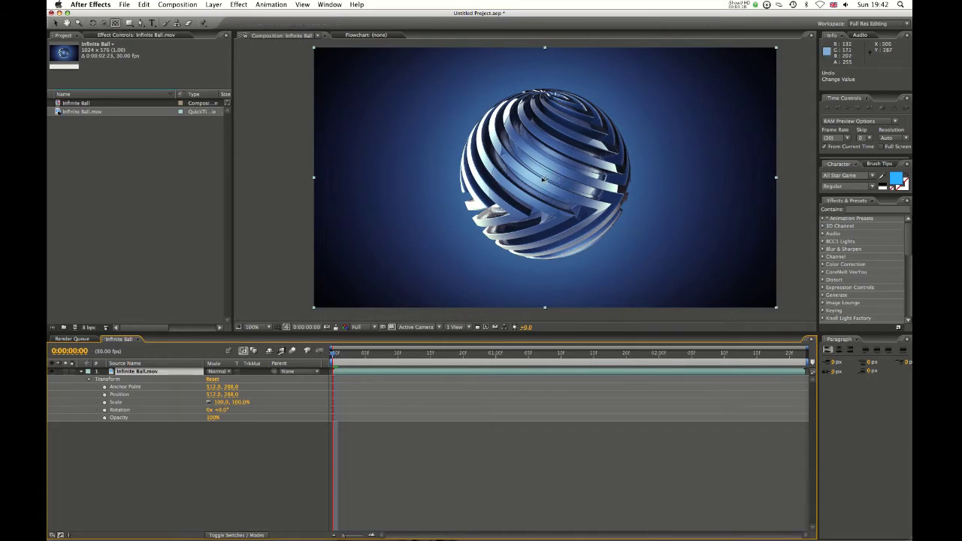
drag(546, 182, 391, 249)
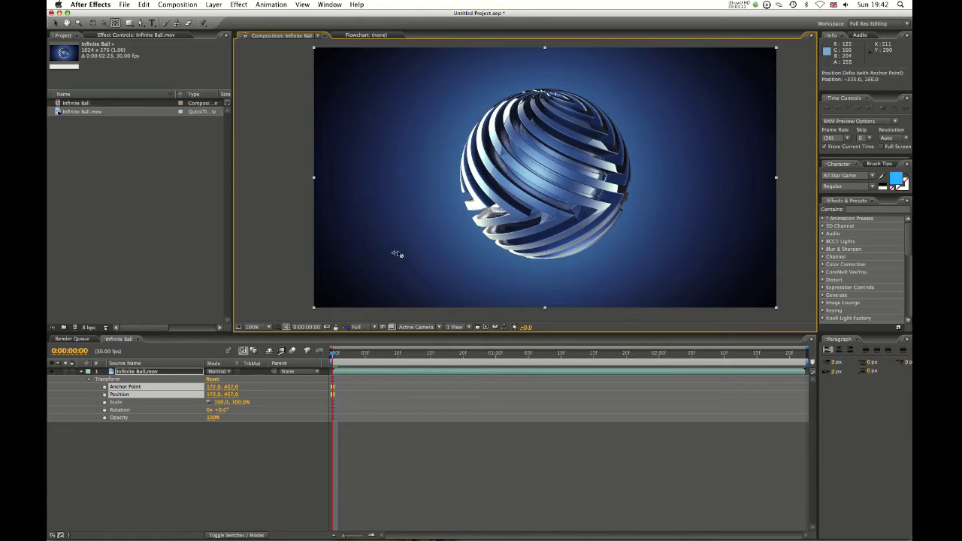
drag(519, 197, 562, 188)
drag(691, 250, 688, 247)
mouse_move(224, 410)
mouse_down()
mouse_move(243, 406)
mouse_move(216, 431)
mouse_move(235, 386)
mouse_move(219, 409)
mouse_up()
key(super+z)
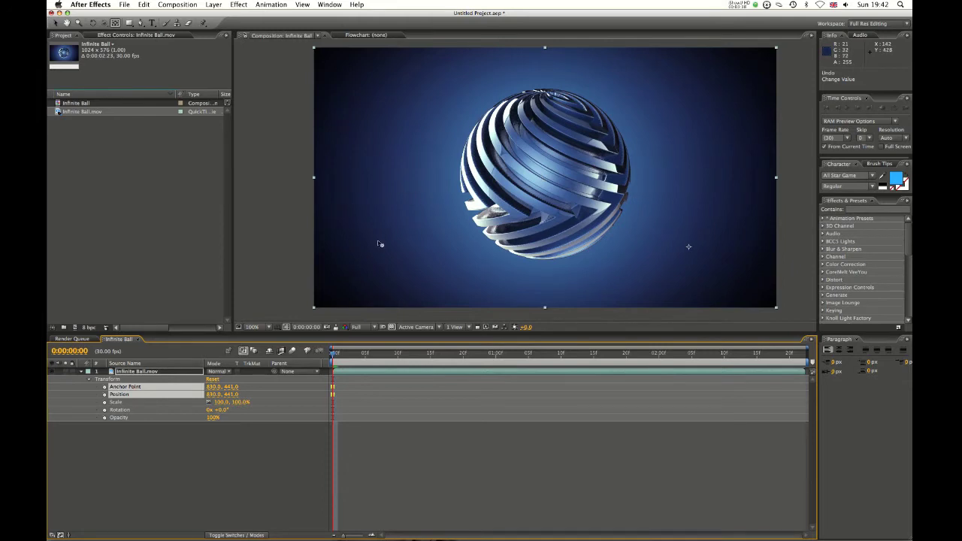
Step: Test rotation with the anchor point moved towards the ball's edge, undo the rotation and place the anchor near the centre at 514, 291
drag(689, 248, 626, 147)
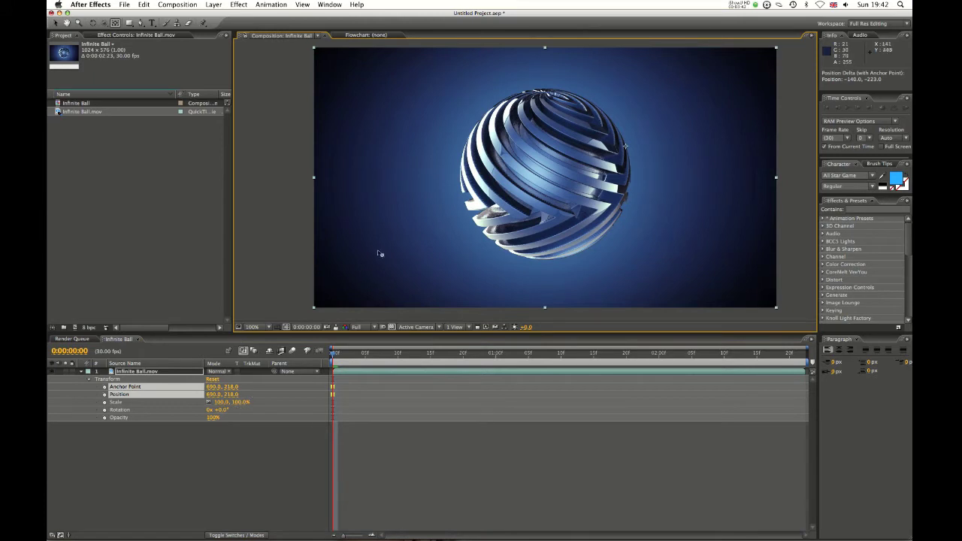
drag(628, 152, 595, 140)
mouse_move(217, 410)
mouse_down()
mouse_move(248, 409)
mouse_move(222, 409)
mouse_move(244, 393)
mouse_move(186, 401)
mouse_move(226, 400)
mouse_move(191, 403)
mouse_move(203, 402)
mouse_up()
key(super+z)
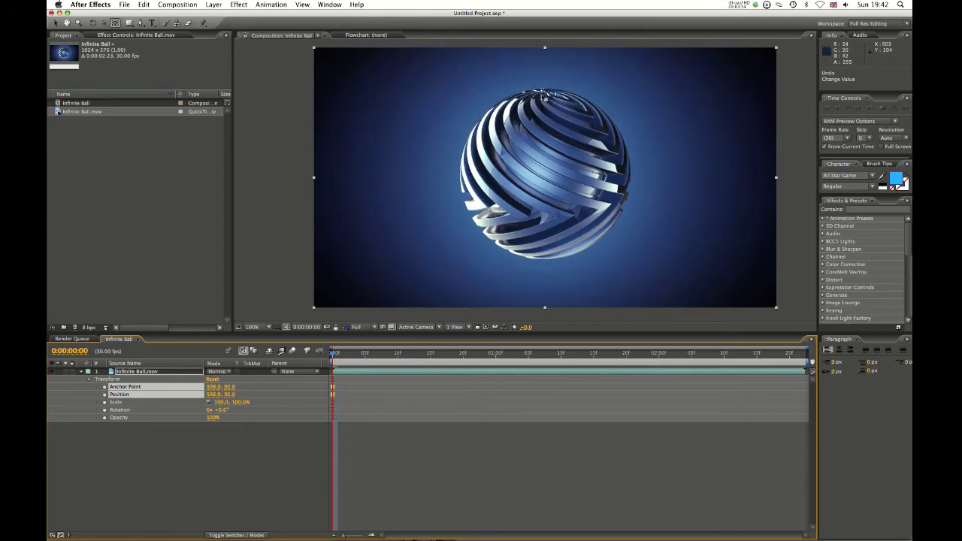
drag(546, 91, 547, 181)
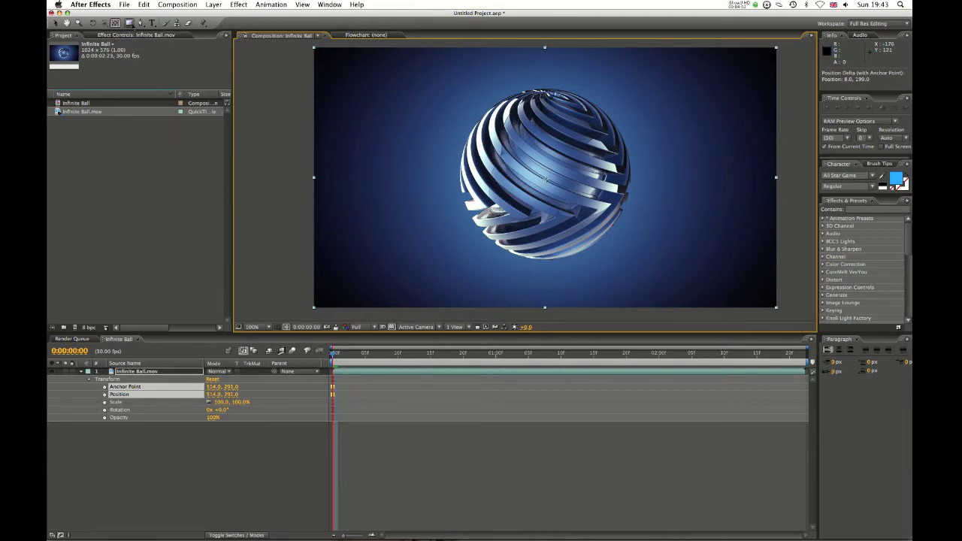
Step: Choose the Polygon tool and try drawing a polygon over the ball while varying its number of sides, undoing the attempt
drag(128, 23, 172, 63)
drag(129, 23, 159, 55)
drag(404, 118, 575, 93)
key(Down)
key(Down)
key(Up)
key(Up)
key(Up)
key(Up)
key(Down)
key(Down)
key(Down)
key(Down)
key(Up)
key(Up)
key(Up)
key(Up)
key(Up)
key(Down)
key(Down)
key(Down)
key(Down)
key(Down)
key(super+z)
Step: Draw a triangle with the Polygon tool and move it over the middle of the ball
drag(545, 178, 667, 147)
key(v)
drag(576, 123, 554, 206)
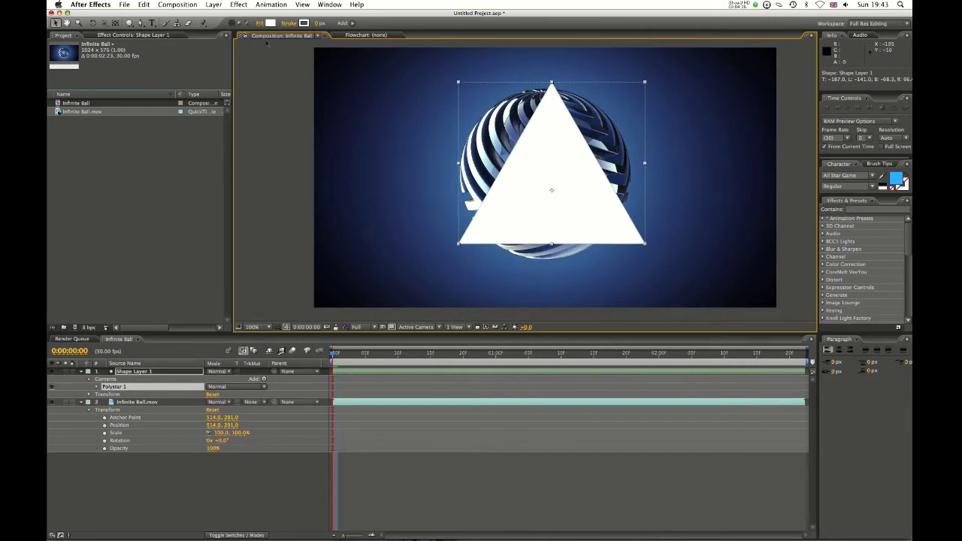
Step: Set the triangle's fill colour to red, RGB 250, 21, 21
click(270, 23)
drag(512, 419, 541, 388)
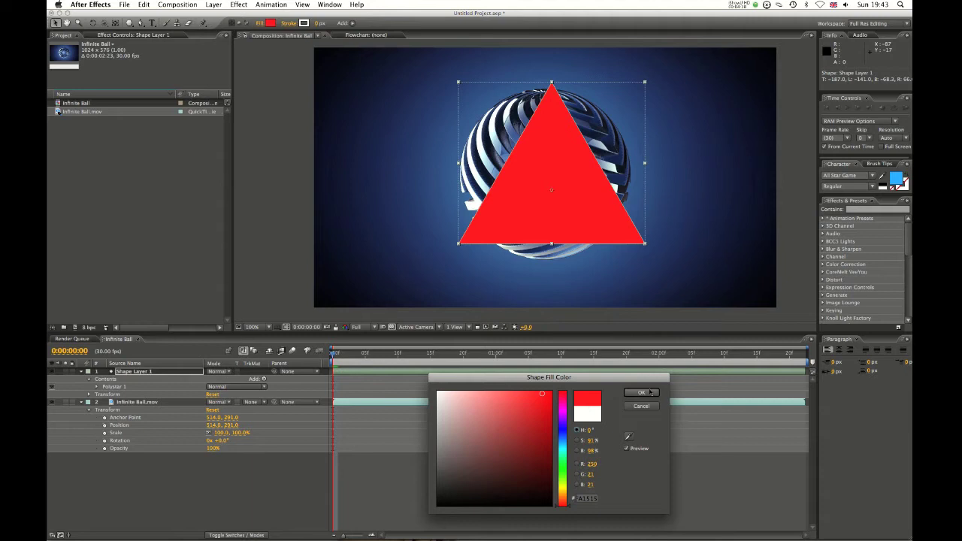
click(642, 392)
Step: Give the triangle a 16 px stroke in turquoise with hue 173°
drag(316, 25, 331, 25)
click(304, 22)
drag(561, 441, 562, 451)
click(530, 394)
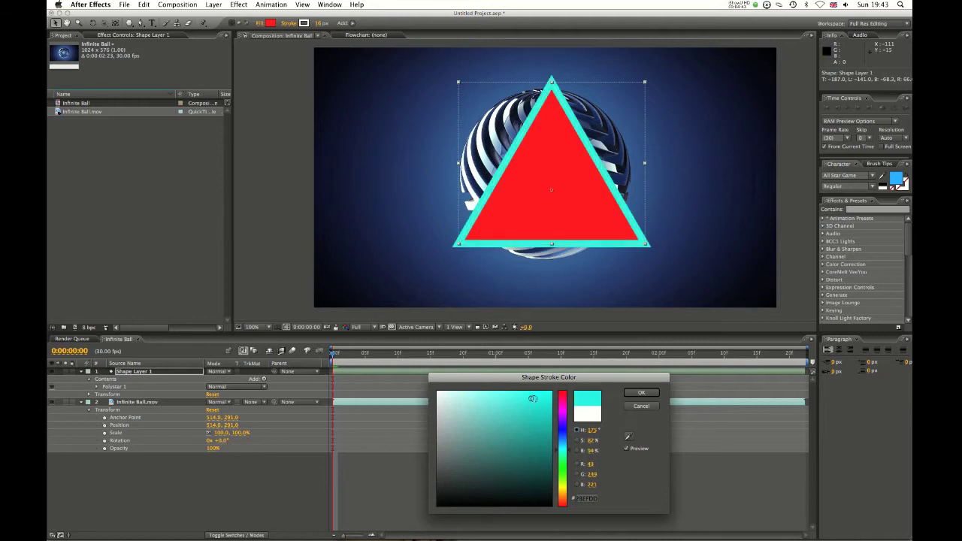
click(640, 392)
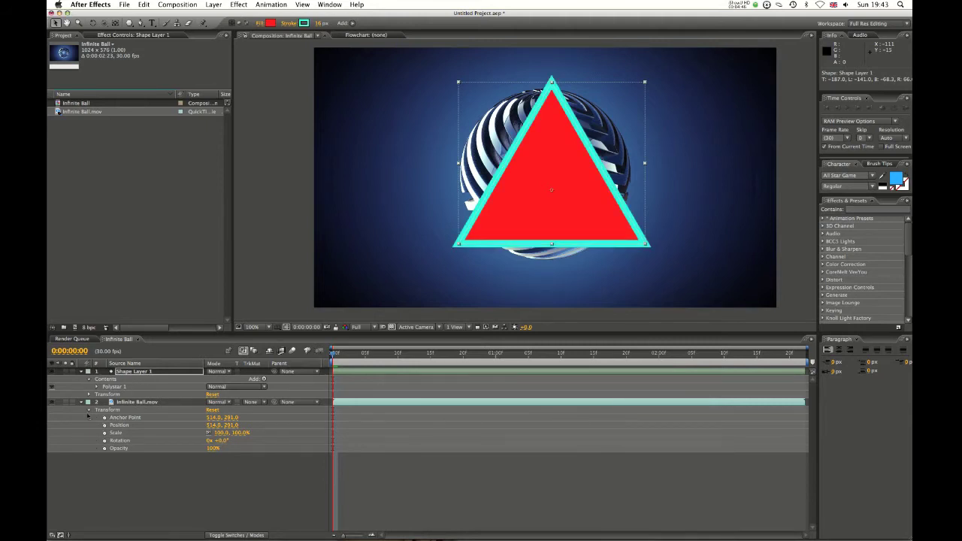
Step: Collapse the Infinite Ball.mov layer and expand Polystar 1 to examine its path, stroke and fill properties
click(81, 403)
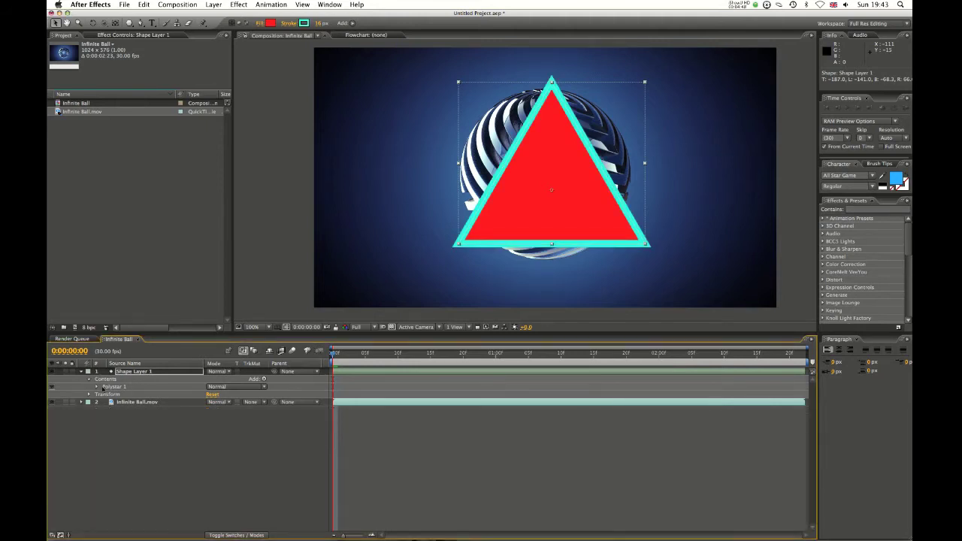
click(96, 386)
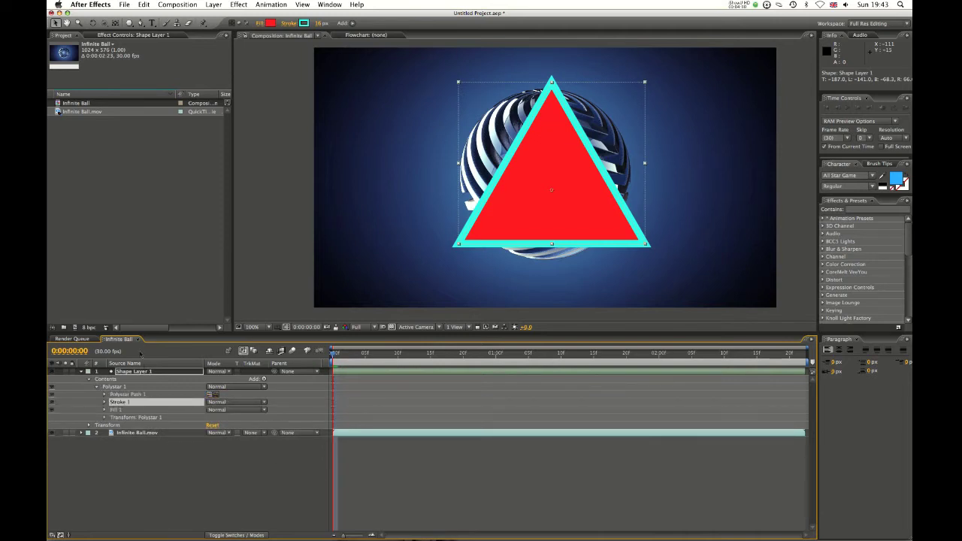
click(105, 394)
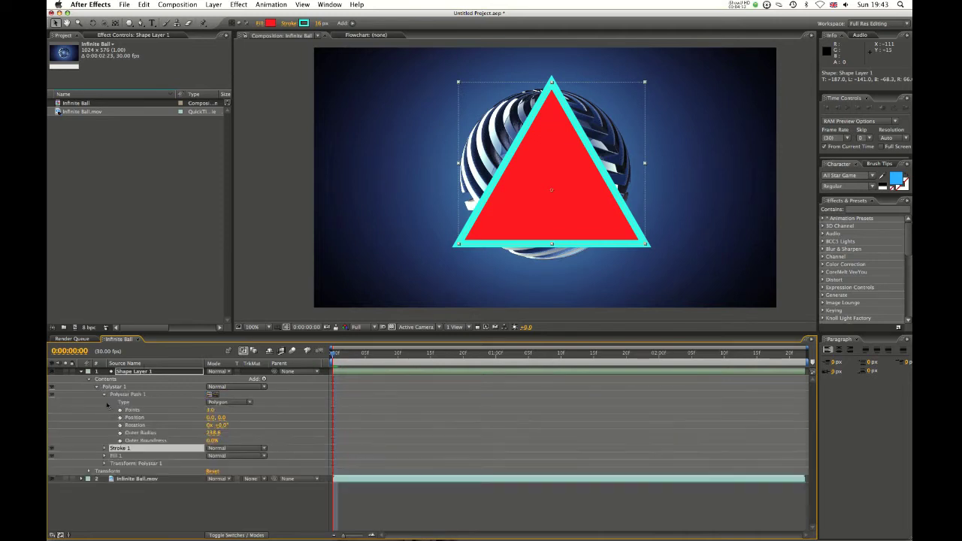
click(103, 395)
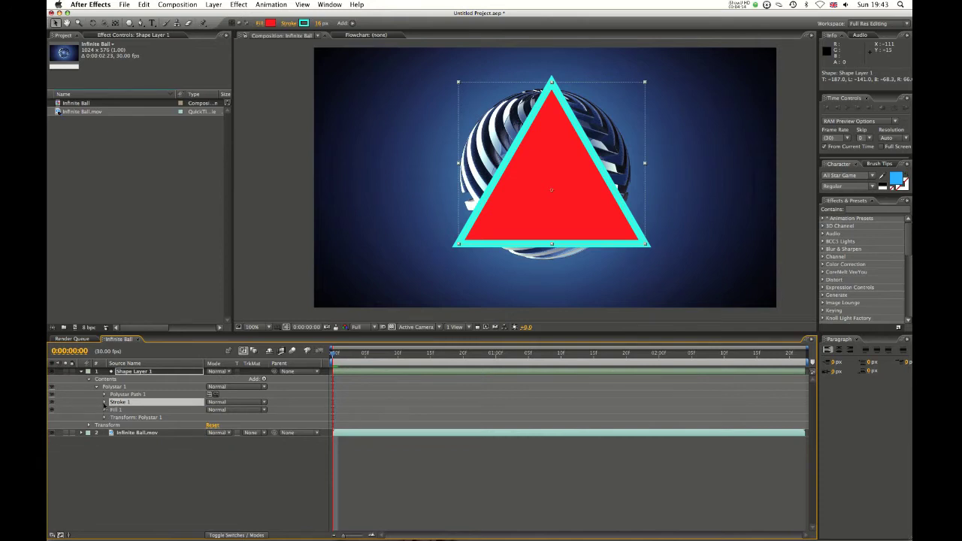
click(104, 402)
click(105, 471)
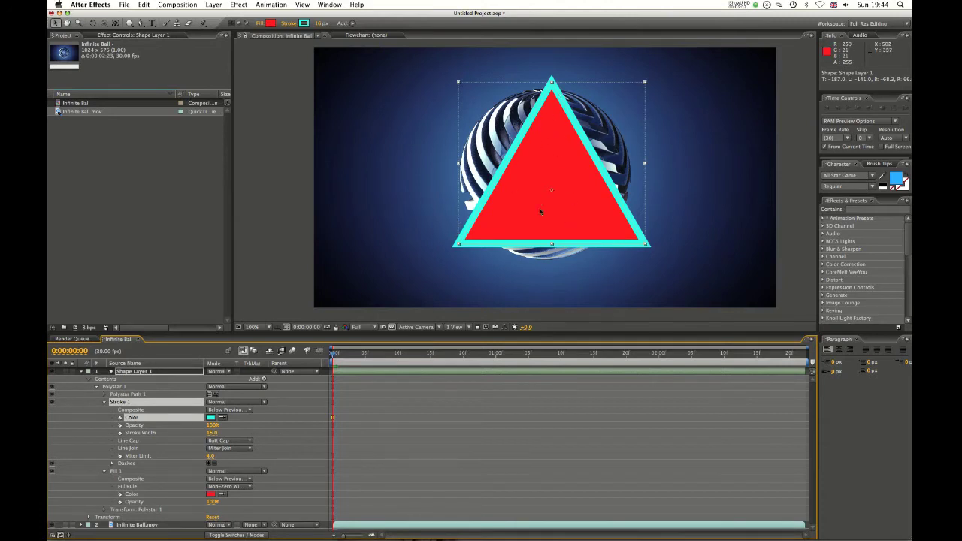
Step: Set the triangle stroke's line join to Round Join and duplicate the stroke
click(244, 451)
click(241, 455)
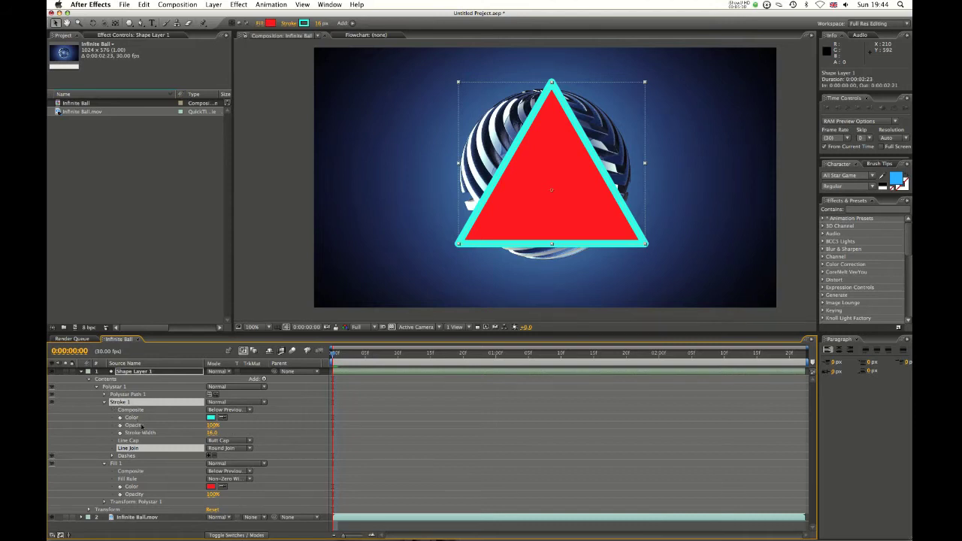
key(super+d)
click(104, 464)
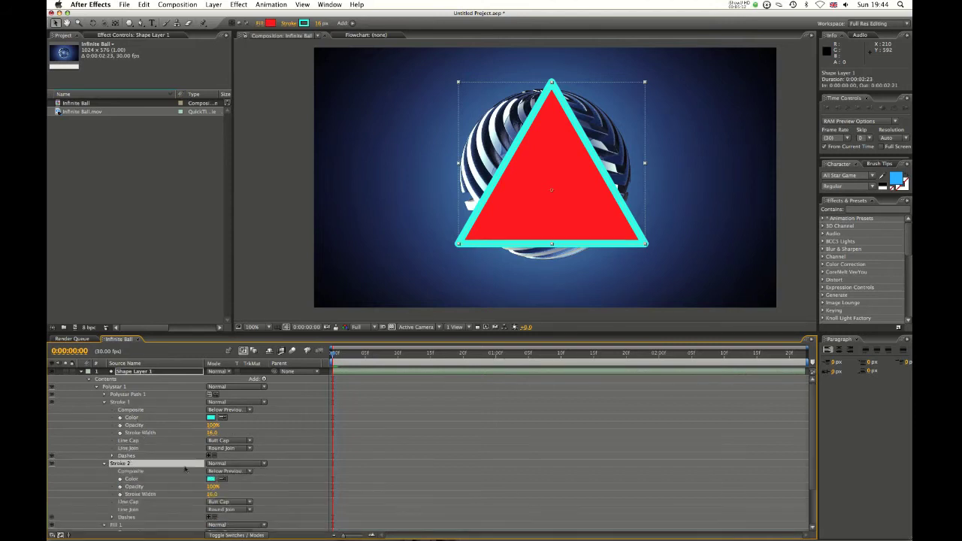
Step: Set the duplicate stroke's width to 31 px and its colour to dark blue with hue 244°
mouse_move(213, 494)
mouse_down()
mouse_move(225, 495)
mouse_move(212, 508)
mouse_up()
click(211, 478)
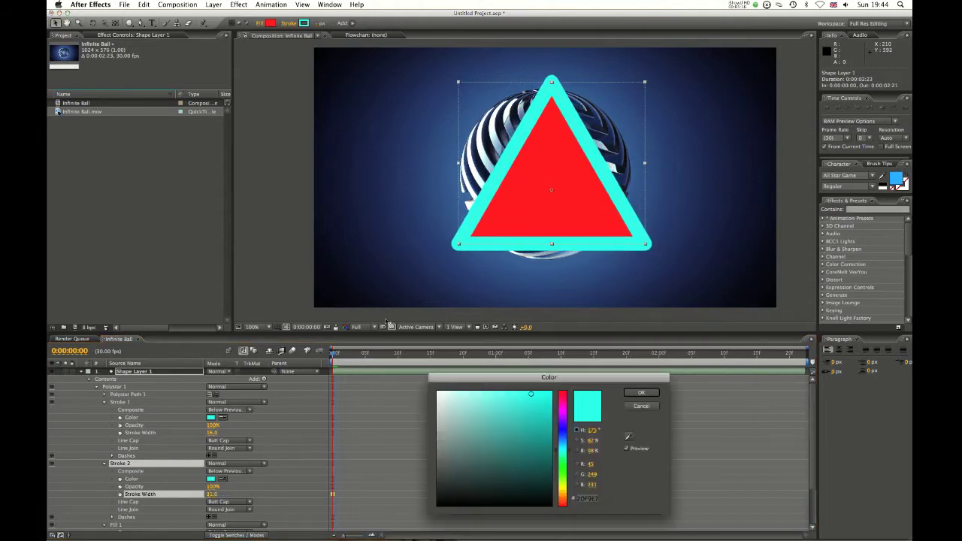
drag(562, 449, 562, 426)
click(547, 464)
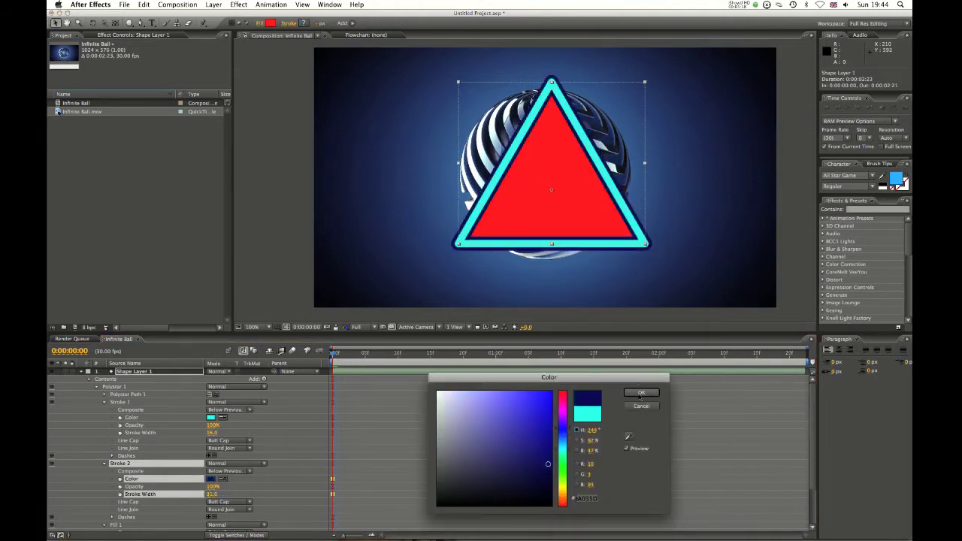
click(641, 393)
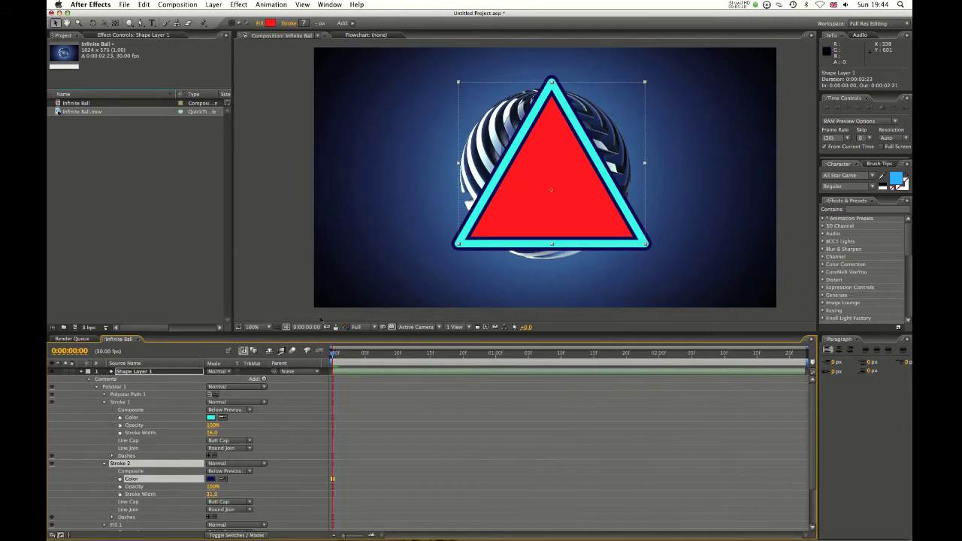
Step: Move the triangle to the left of the ball and delete it from the shape layer
drag(551, 194, 455, 205)
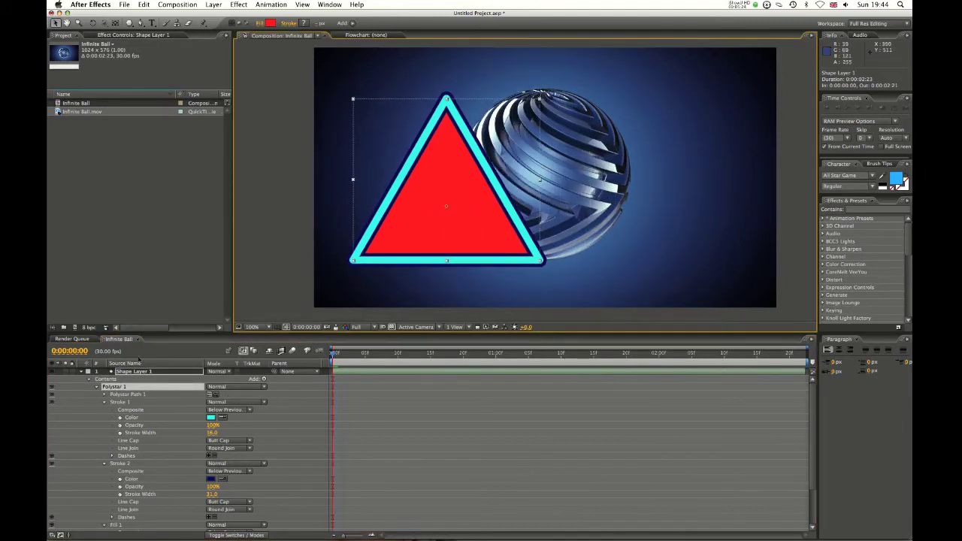
key(Delete)
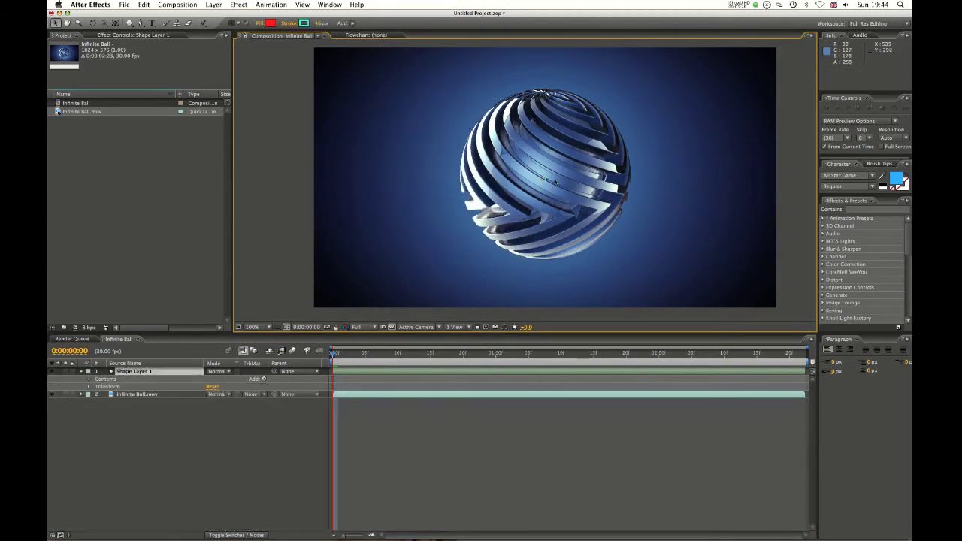
click(397, 404)
Step: Draw a large rectangle over the ball as a new shape layer with the Rectangle tool
drag(534, 155, 518, 161)
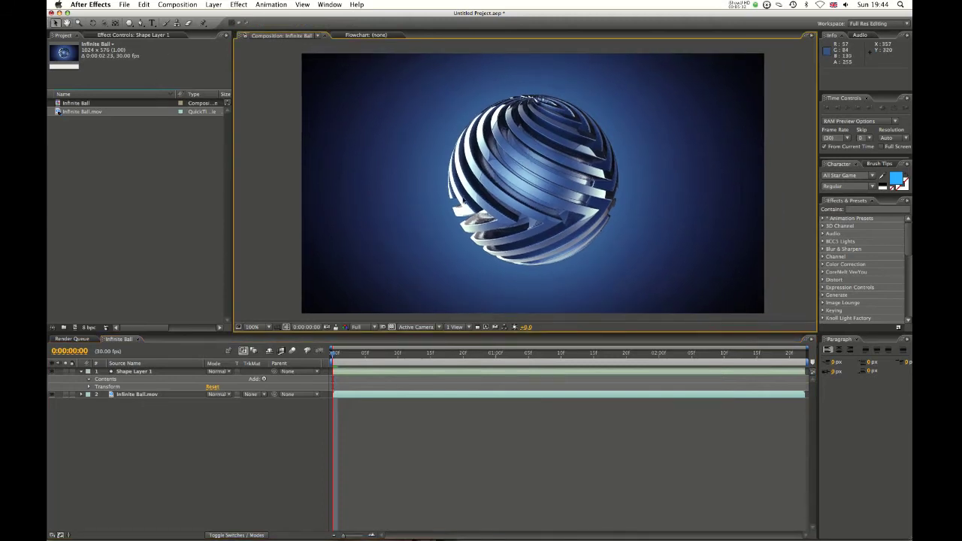
key(q)
drag(130, 23, 154, 28)
mouse_move(372, 88)
mouse_down()
mouse_move(535, 226)
mouse_move(699, 292)
mouse_up()
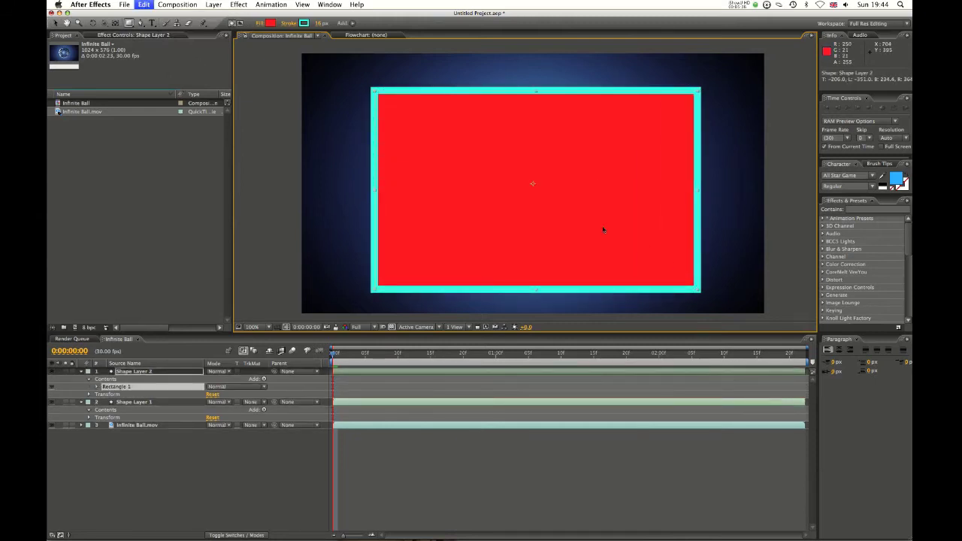
Step: Remove the rectangle and both shape layers, leaving only Infinite Ball.mov in the composition
key(super+z)
key(super+z)
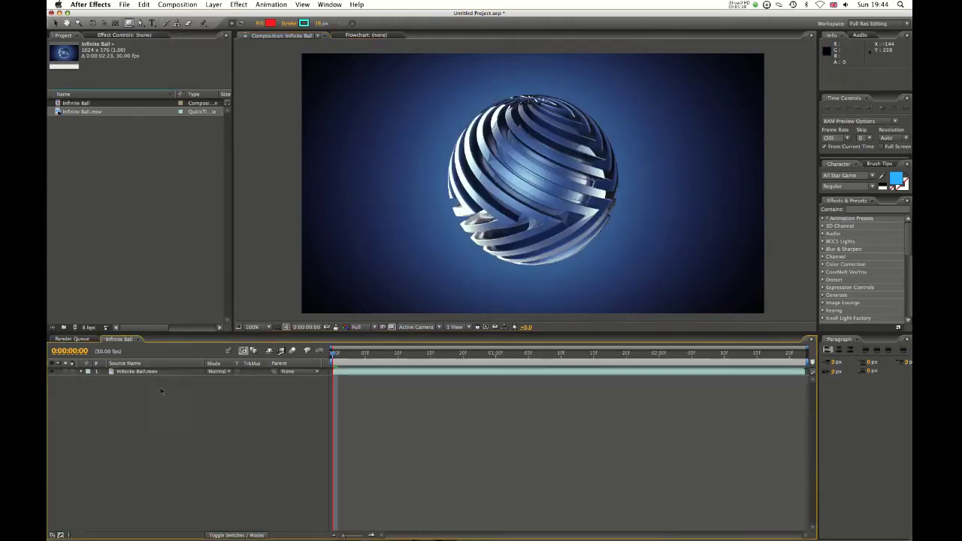
Step: Draw a wide rectangular mask around the ball on the Infinite Ball.mov layer and undo it
click(144, 372)
click(344, 160)
drag(337, 79, 705, 265)
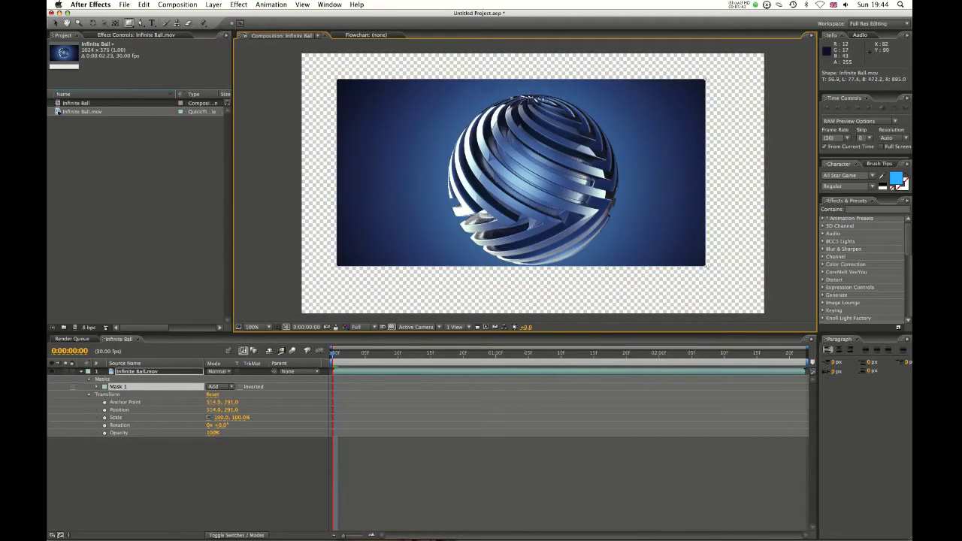
key(super+z)
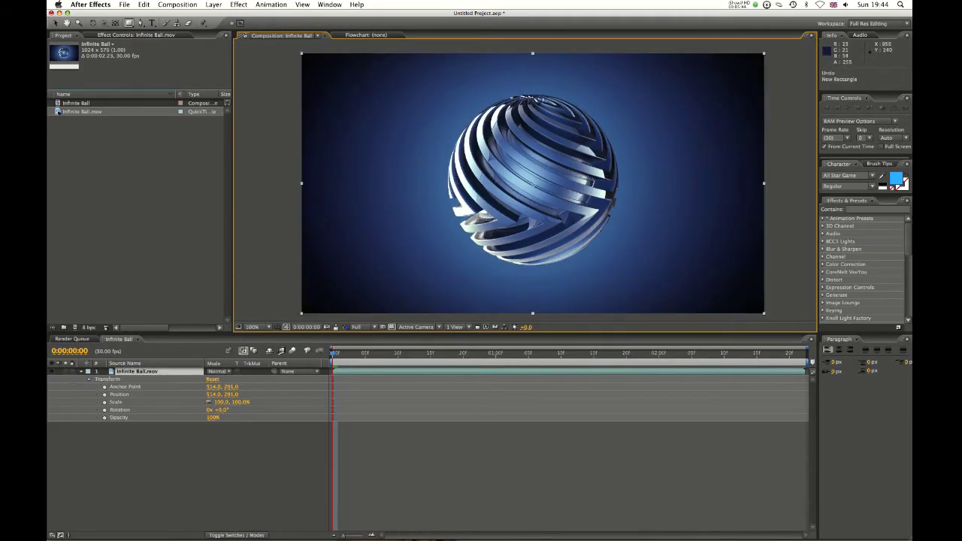
key(v)
click(382, 455)
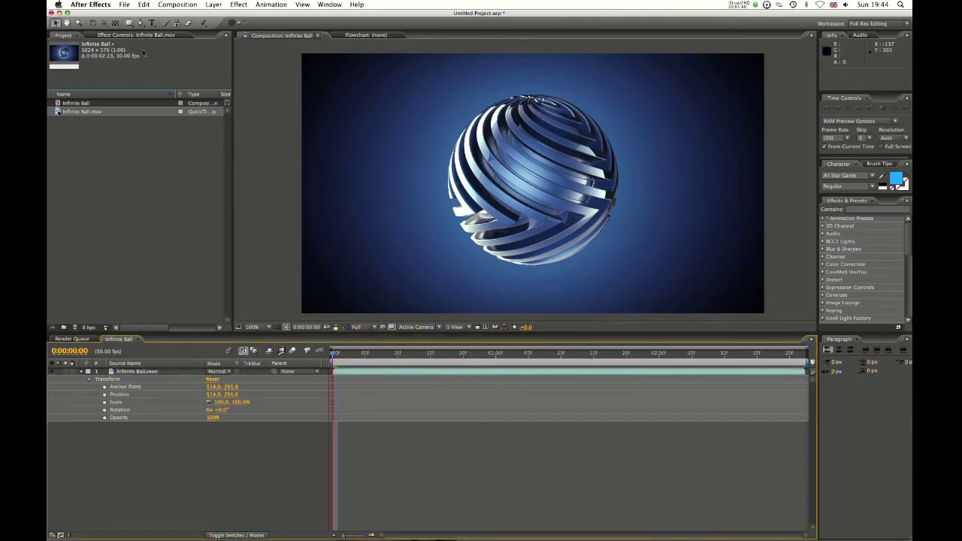
Step: Draw a closed, curved freeform shape with the Pen tool, looping around the ball and extending beyond its upper left
key(g)
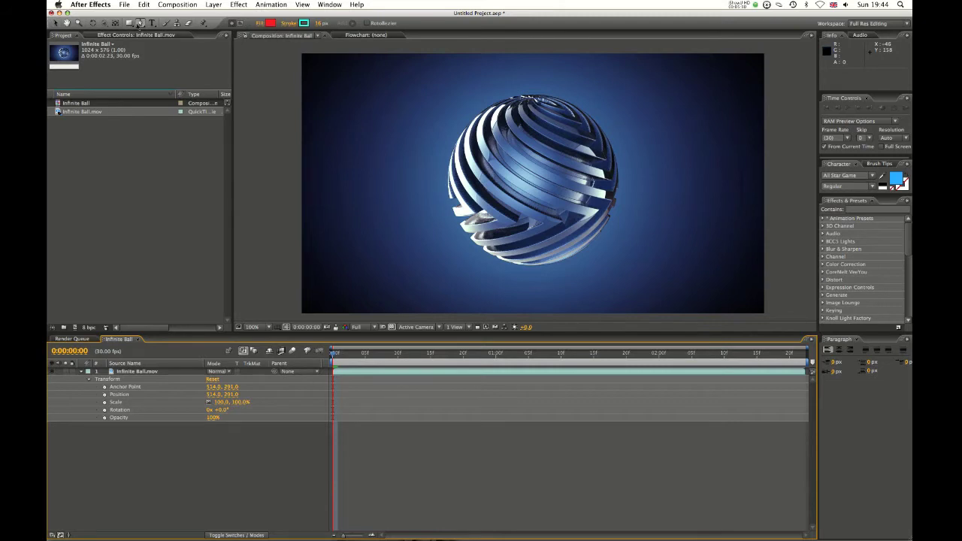
drag(499, 97, 480, 108)
drag(447, 151, 442, 167)
drag(446, 203, 452, 227)
drag(486, 264, 509, 274)
drag(591, 269, 615, 262)
drag(636, 160, 615, 107)
drag(571, 85, 502, 62)
drag(444, 56, 406, 68)
mouse_move(352, 114)
mouse_down()
mouse_move(357, 130)
mouse_move(391, 137)
mouse_up()
drag(422, 106, 486, 83)
mouse_move(571, 115)
mouse_down()
mouse_move(589, 119)
mouse_move(601, 179)
mouse_up()
drag(600, 224, 595, 235)
drag(553, 251, 526, 237)
drag(488, 209, 488, 200)
drag(527, 173, 535, 160)
click(518, 118)
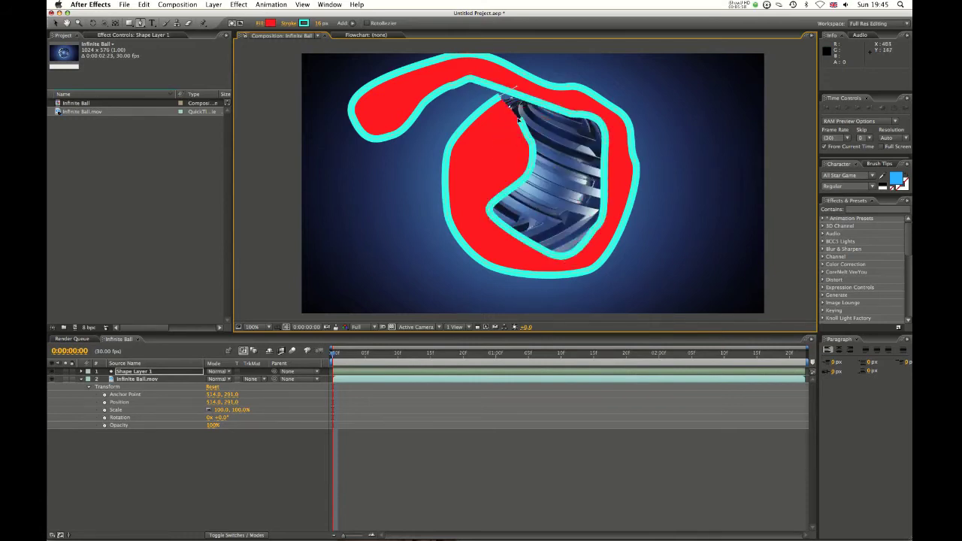
click(500, 98)
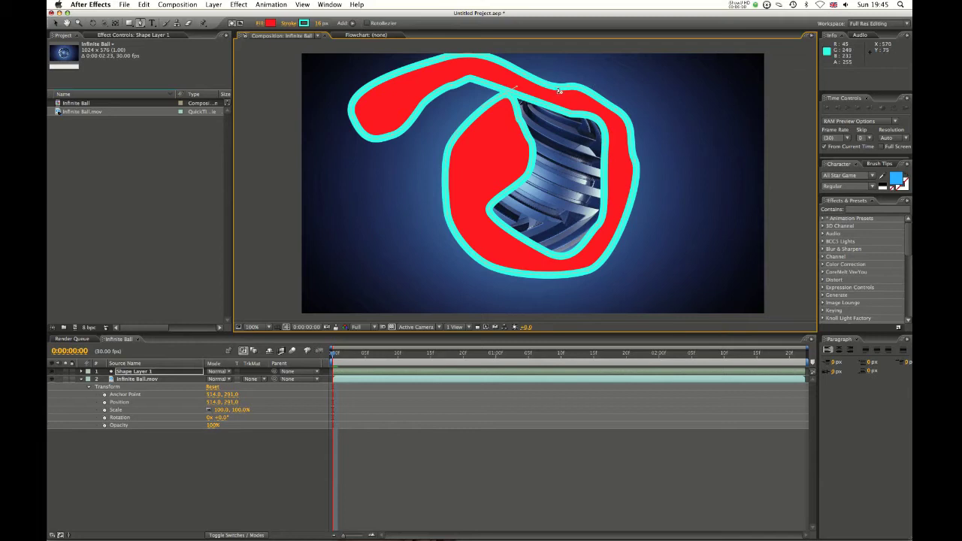
Step: Delete the freeform pen shape together with its shape layer
key(v)
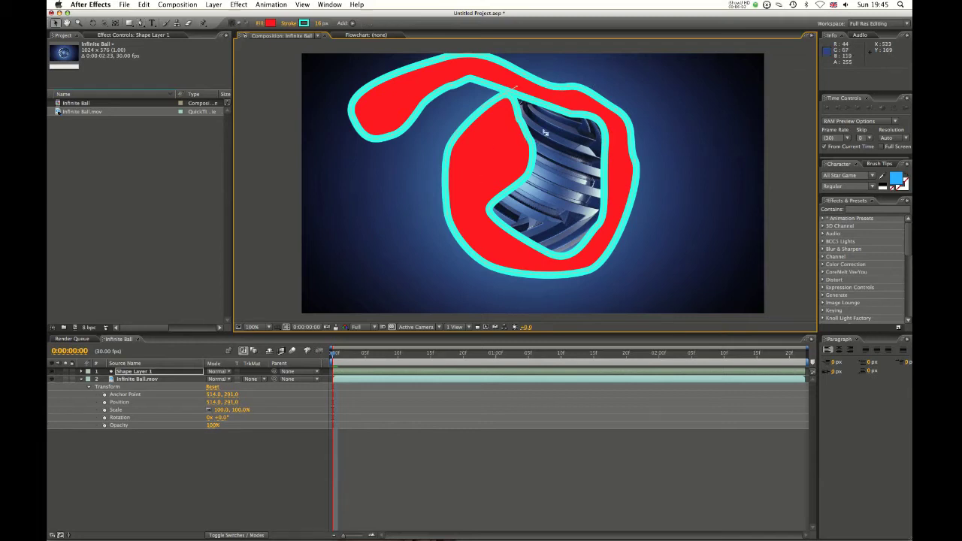
click(532, 141)
key(Delete)
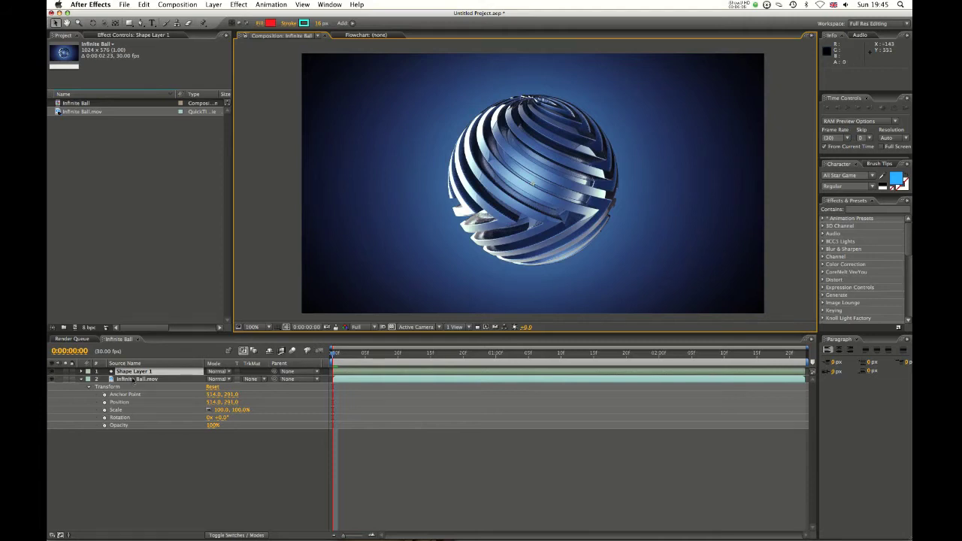
key(Delete)
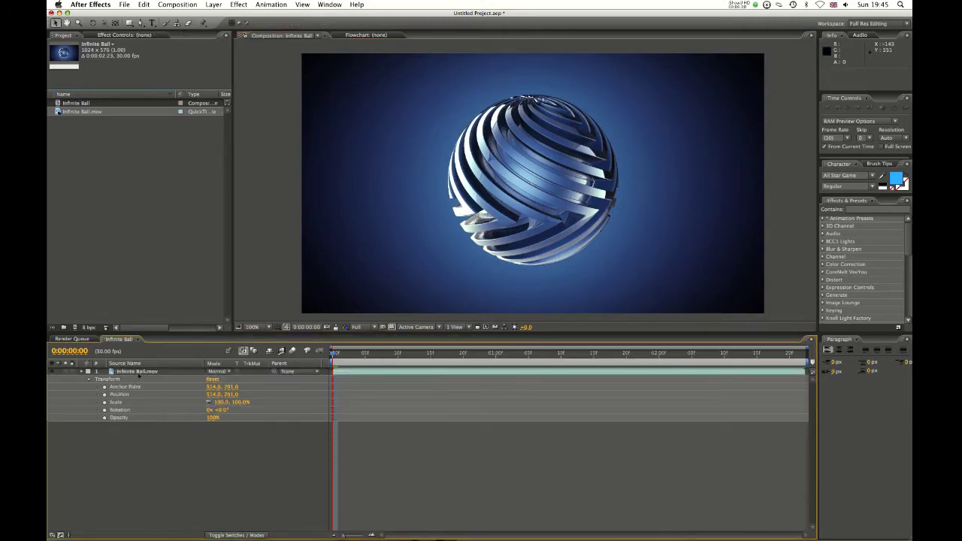
Step: Trace the ball's outline with the Pen tool as a closed mask on the Infinite Ball.mov layer
click(138, 373)
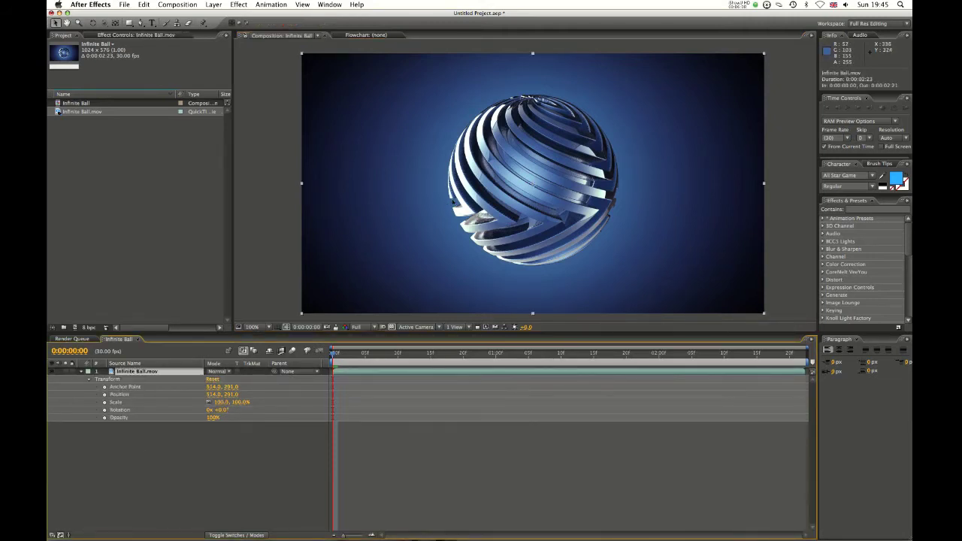
key(period)
drag(483, 163, 481, 256)
key(g)
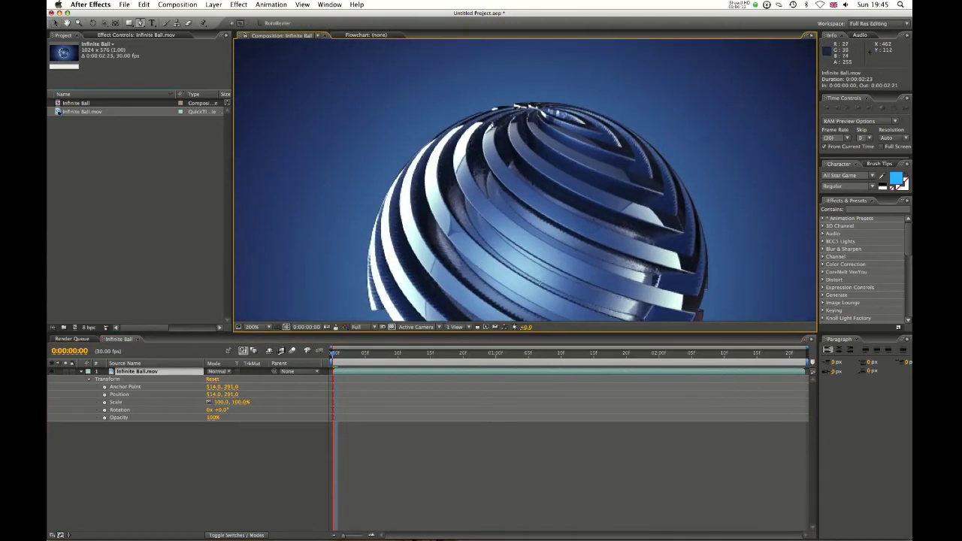
click(505, 110)
drag(435, 139, 402, 160)
drag(373, 235, 397, 145)
key(space)
drag(398, 204, 386, 150)
drag(377, 187, 415, 245)
key(space)
drag(510, 270, 549, 220)
key(space)
drag(581, 235, 497, 302)
drag(556, 170, 577, 114)
key(space)
drag(592, 80, 627, 236)
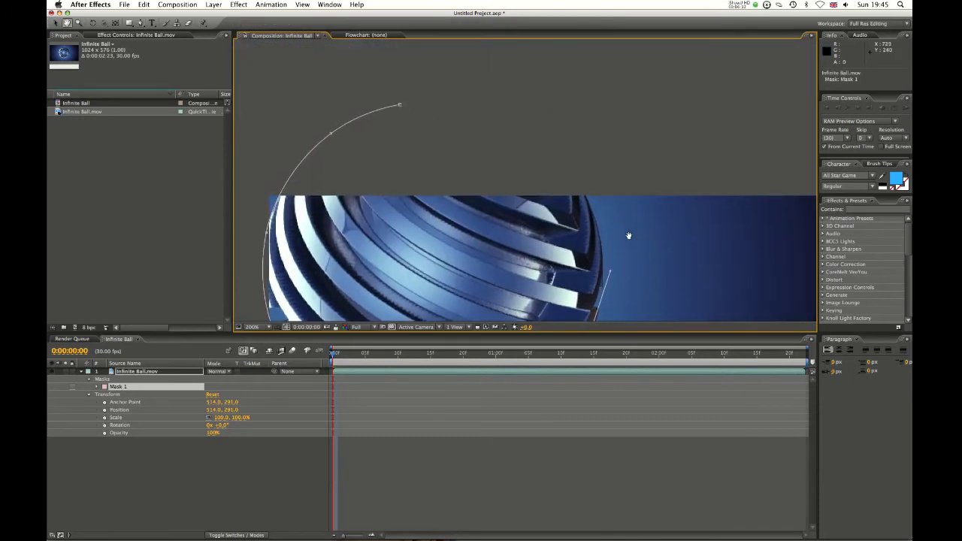
drag(533, 136, 458, 83)
click(400, 104)
Step: Examine the cut-out ball and the Masks and Transform groups of the Infinite Ball.mov layer
key(space)
drag(467, 261, 494, 193)
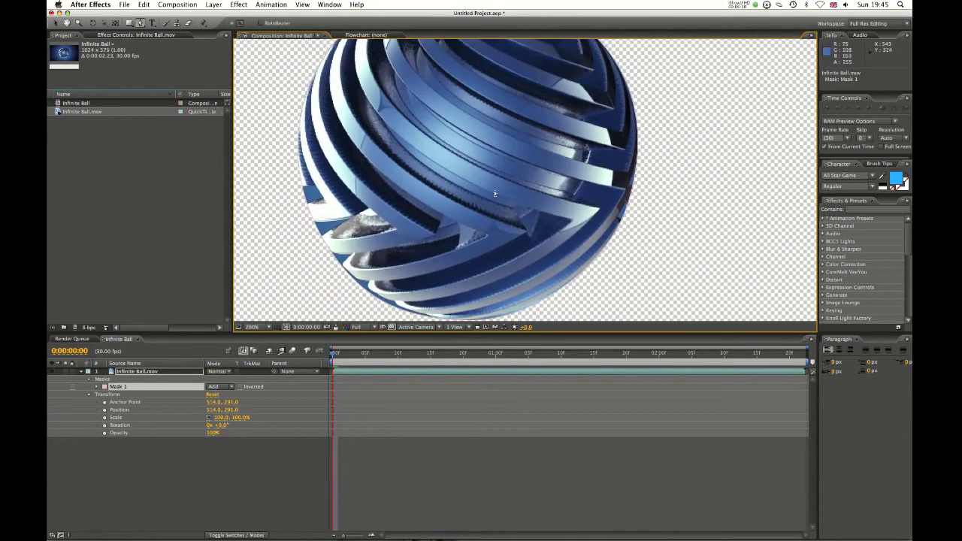
key(comma)
key(comma)
key(period)
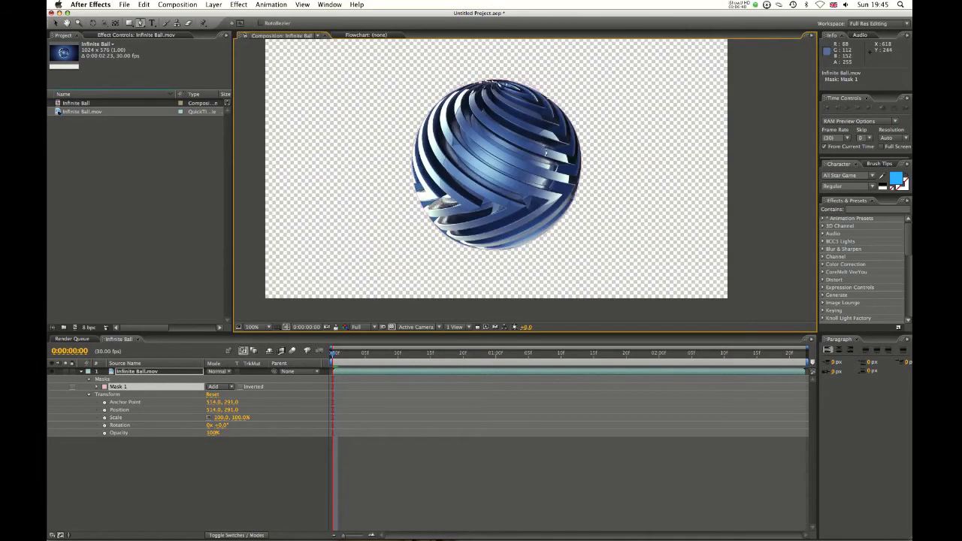
key(v)
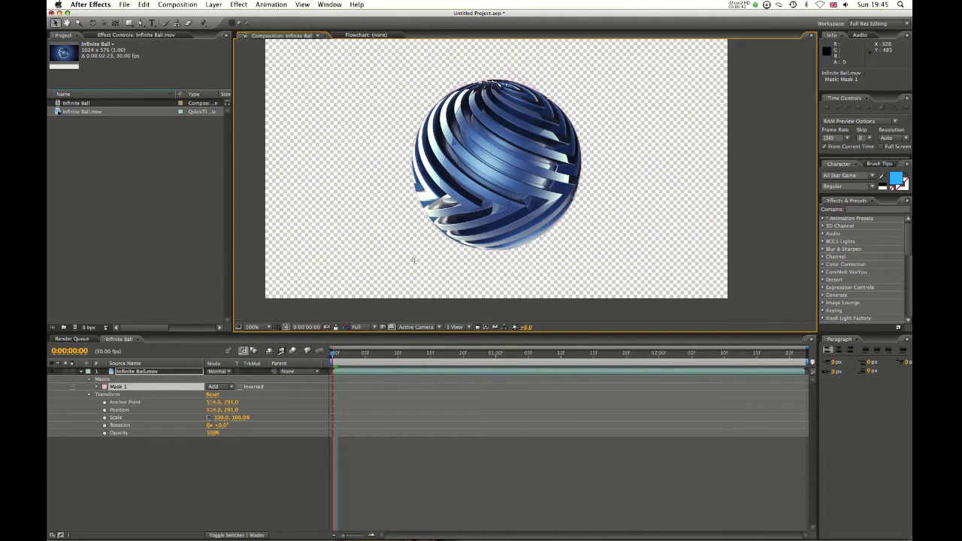
click(265, 494)
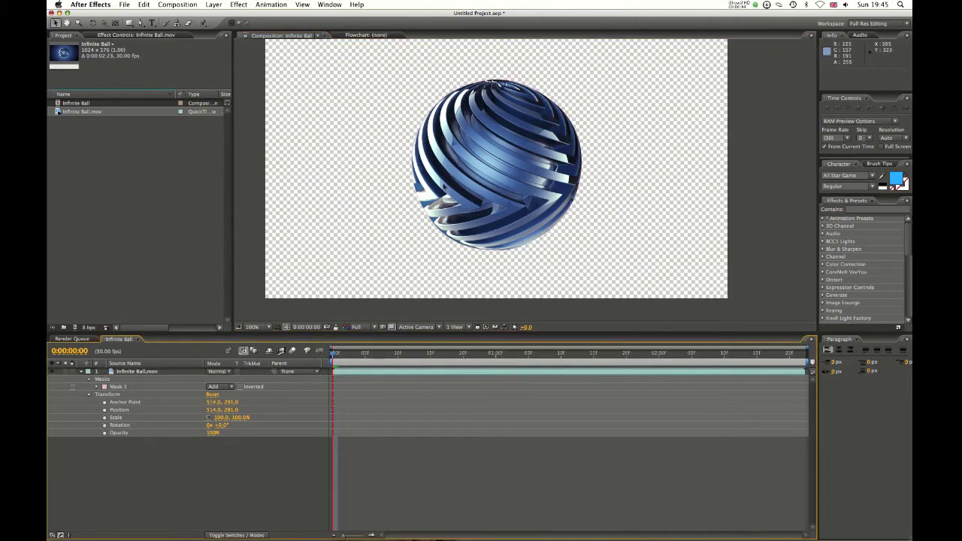
key(h)
drag(391, 101, 409, 109)
key(v)
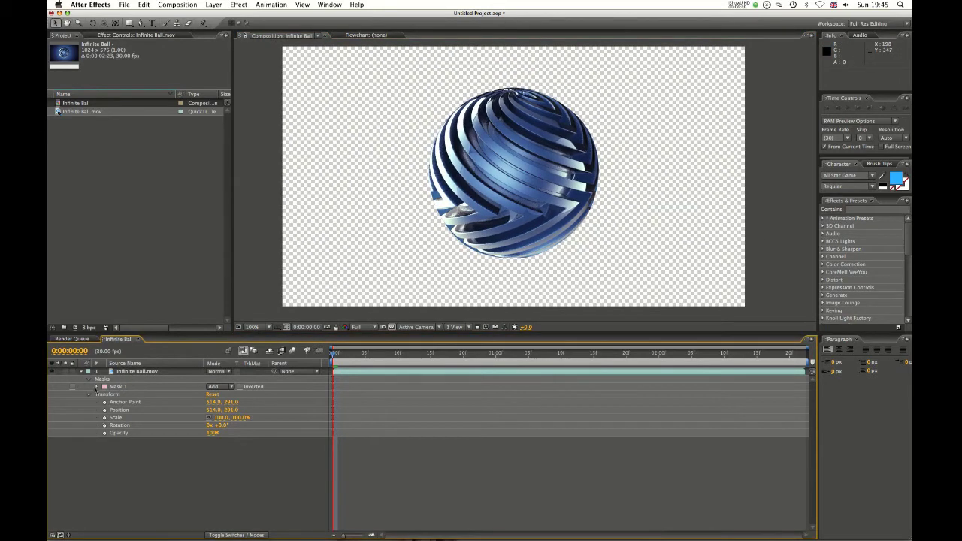
click(101, 380)
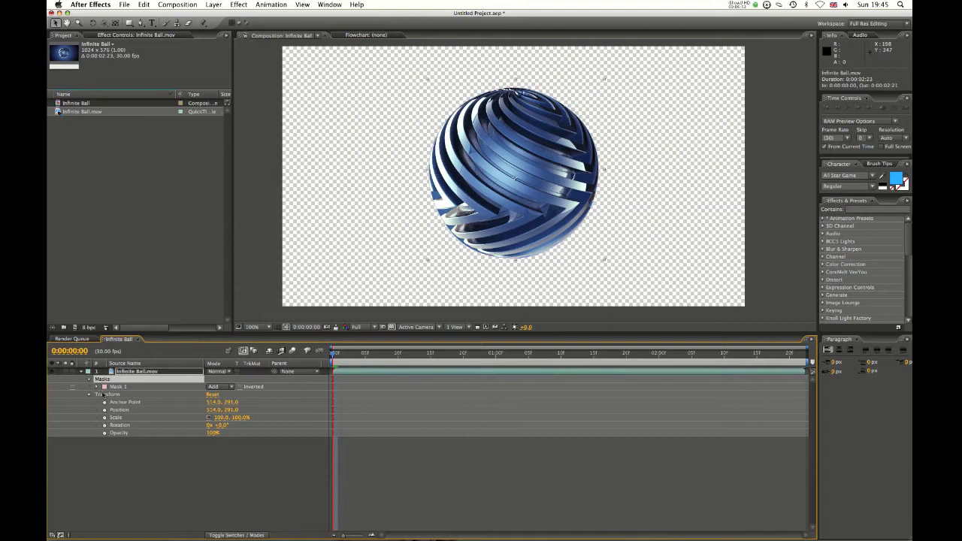
click(116, 393)
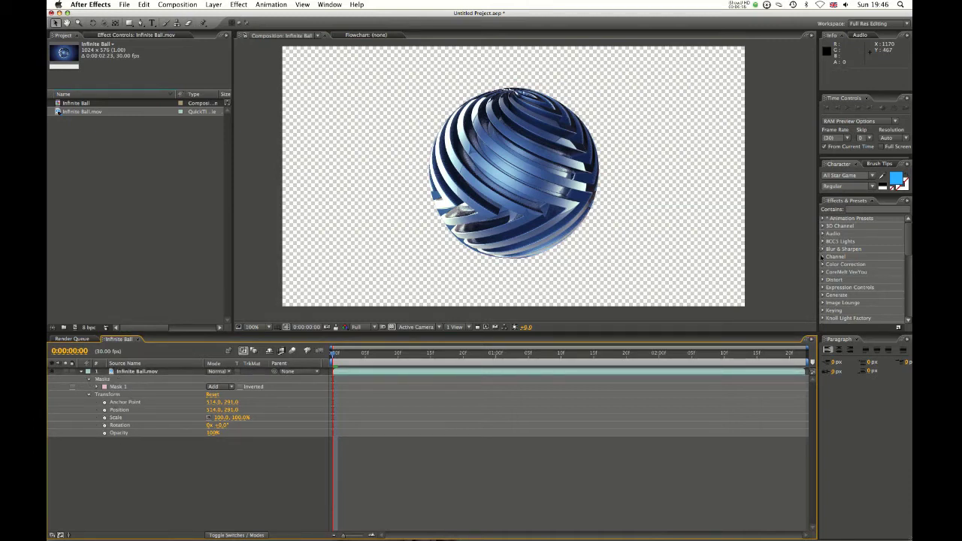
Step: Apply the Box Blur effect to the Infinite Ball.mov layer, then delete the layer's Effects group
click(823, 249)
drag(849, 225, 142, 384)
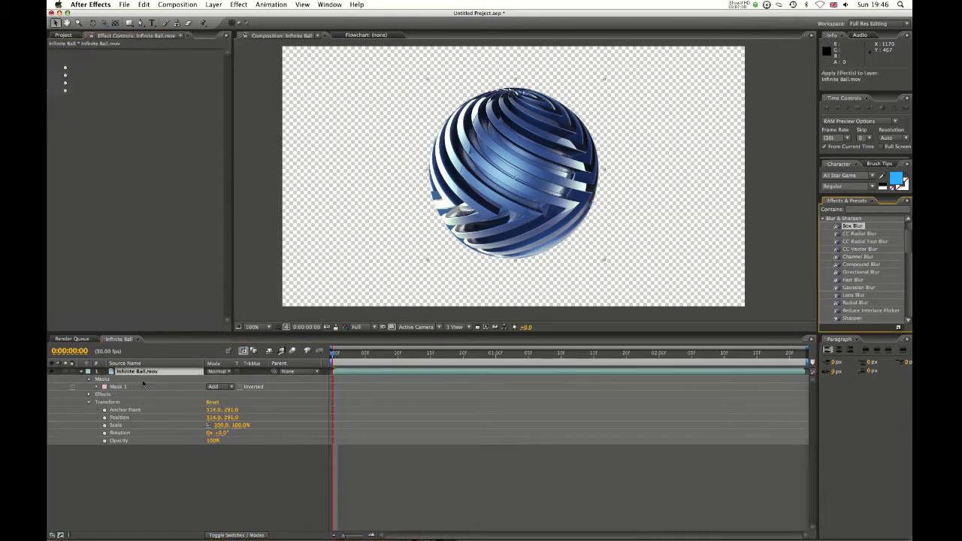
click(100, 395)
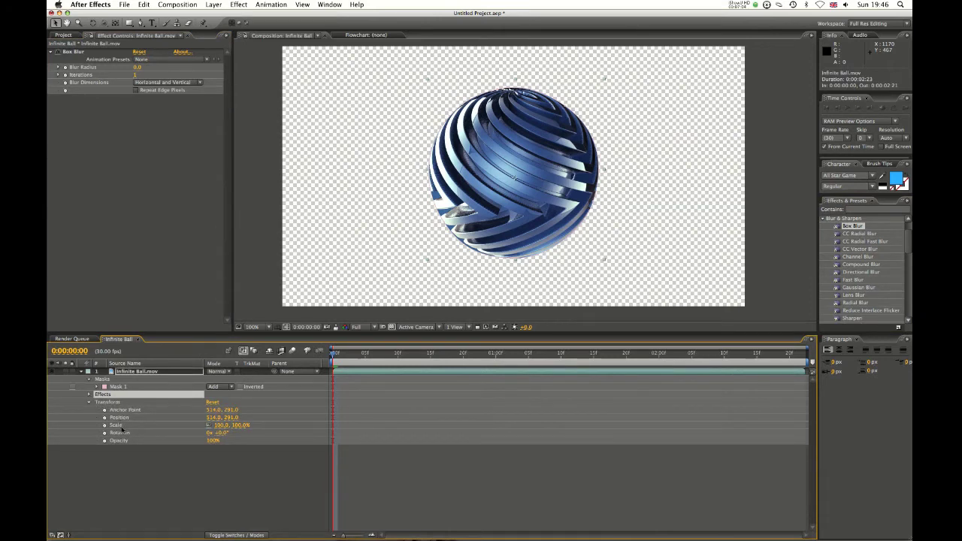
key(Delete)
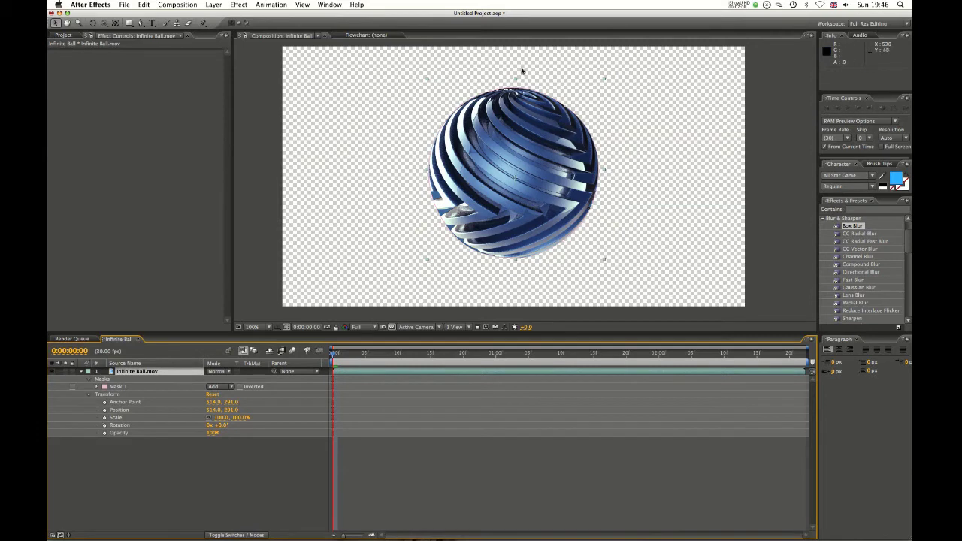
Step: Expand the ball mask's properties and set its Mask Feather to 100 by 100 pixels
click(117, 387)
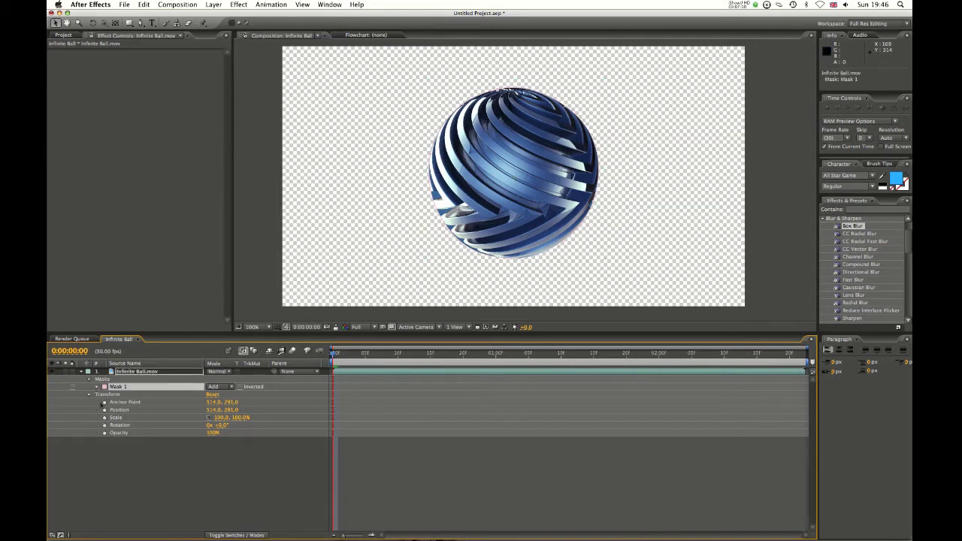
click(97, 386)
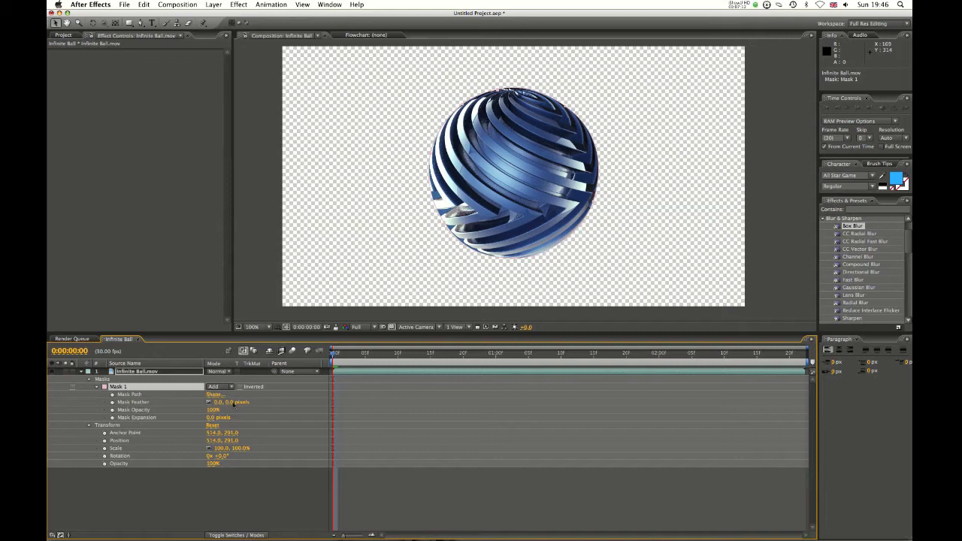
drag(231, 405, 268, 392)
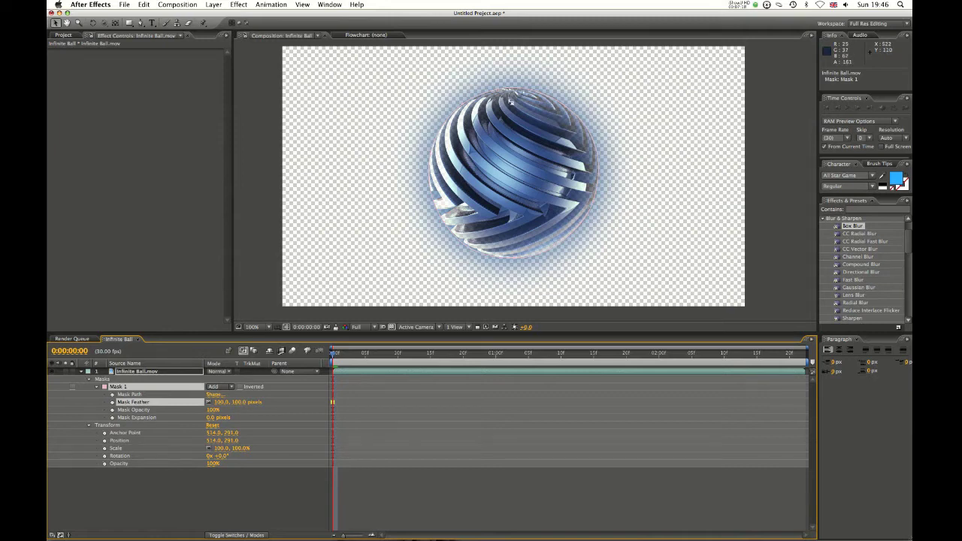
Step: Undo the 100-pixel feather, then set the ball mask's Mask Feather to 28 by 28 pixels and widen its Mask Expansion far beyond the ball
key(super+z)
drag(213, 409, 251, 395)
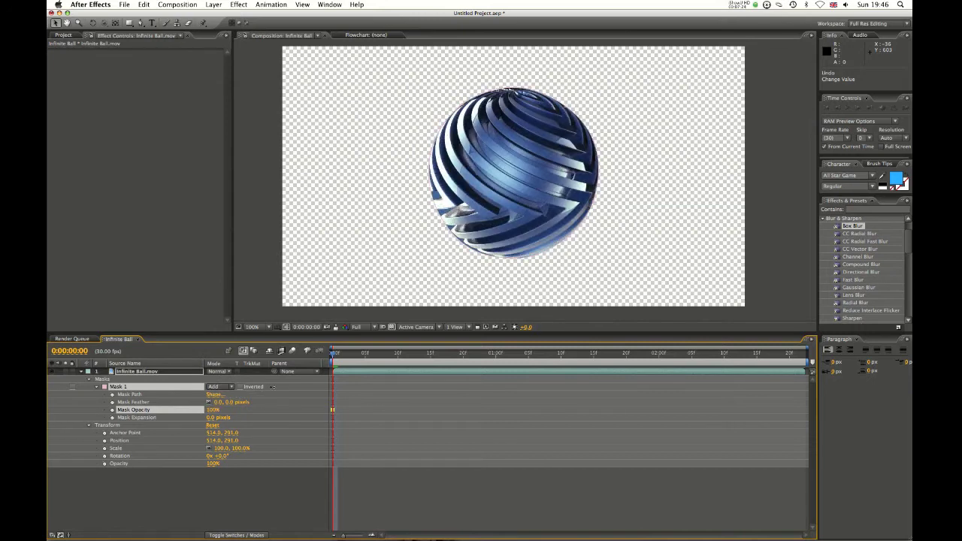
drag(225, 403, 446, 235)
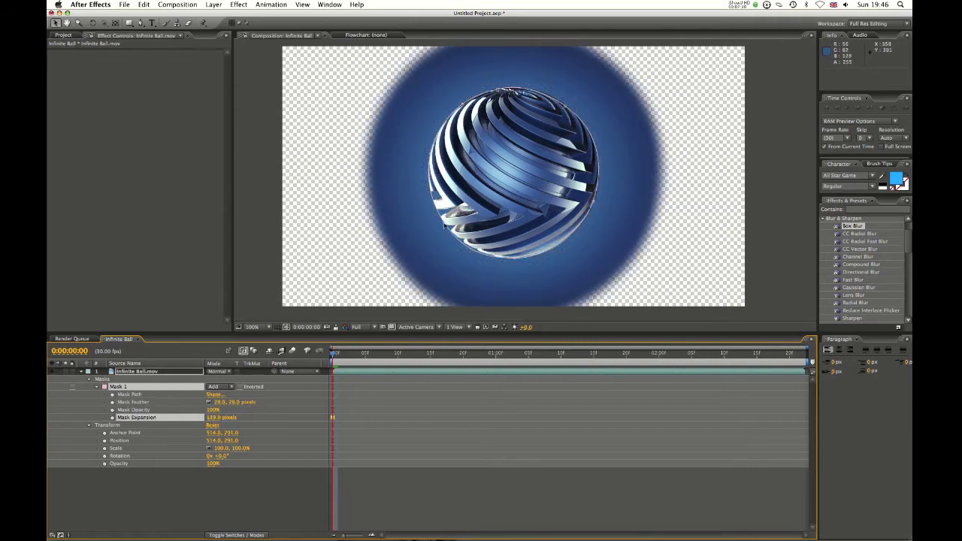
click(444, 229)
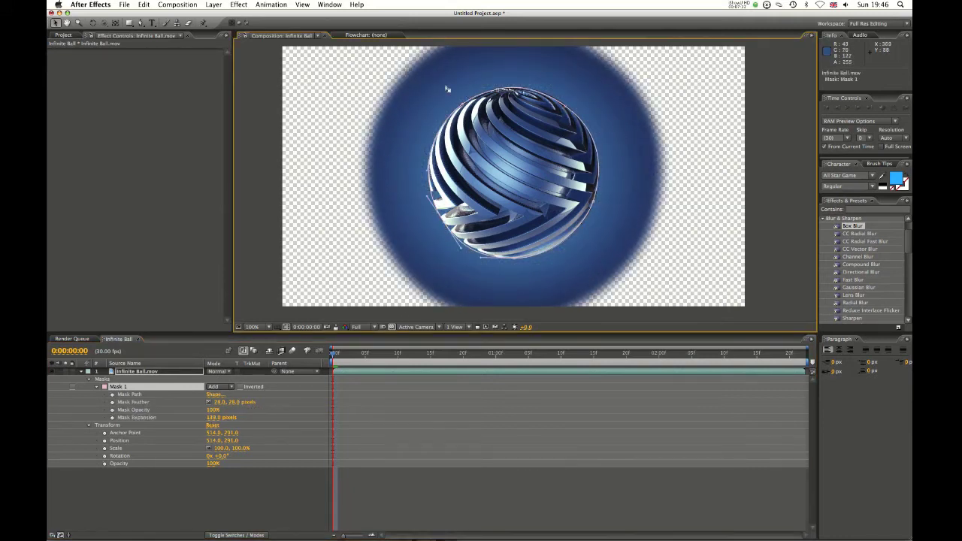
Step: Reduce the ball mask's Mask Expansion to 18 pixels
drag(215, 420, 150, 406)
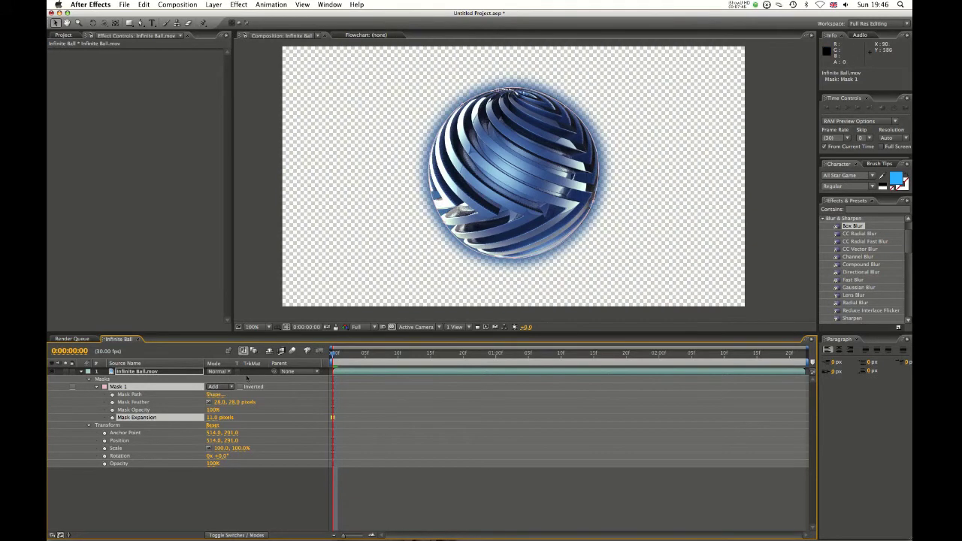
drag(210, 417, 215, 417)
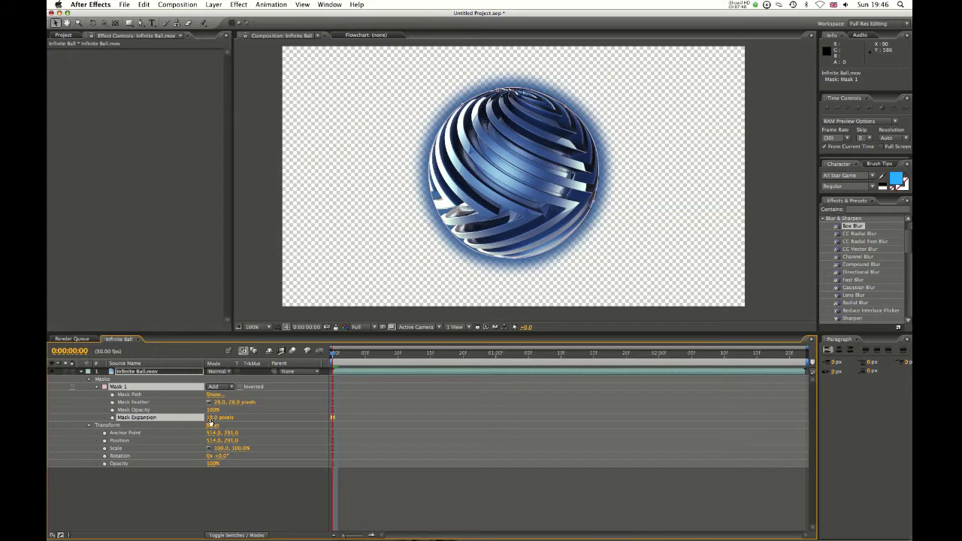
click(241, 409)
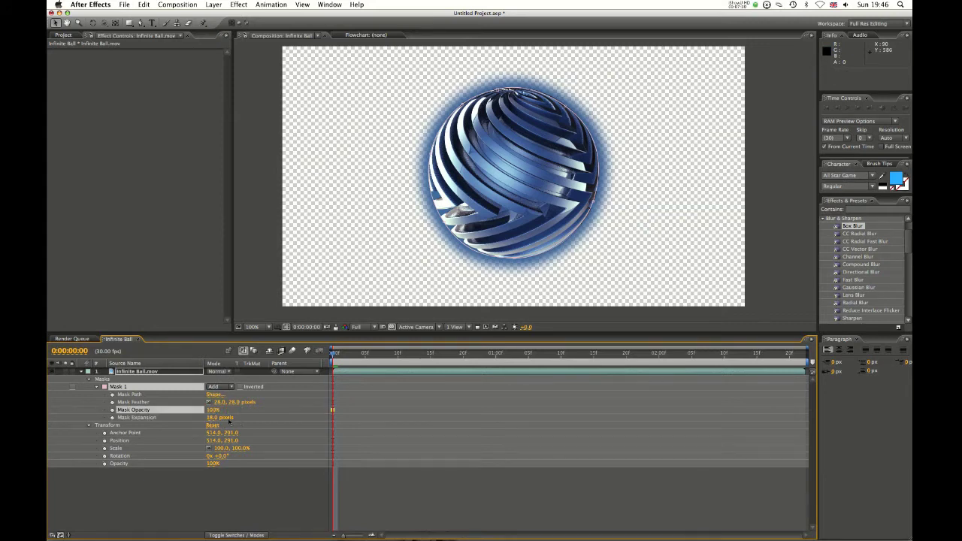
Step: Undo the ball mask's feather and expansion changes and deselect the layer
key(super+z)
key(super+z)
key(super+z)
key(super+z)
key(super+z)
key(super+z)
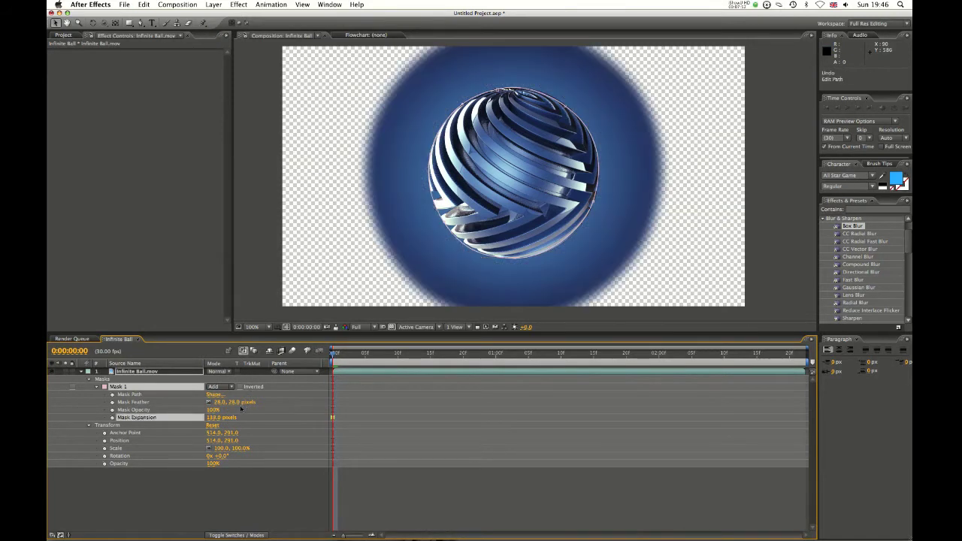
key(super+z)
click(230, 488)
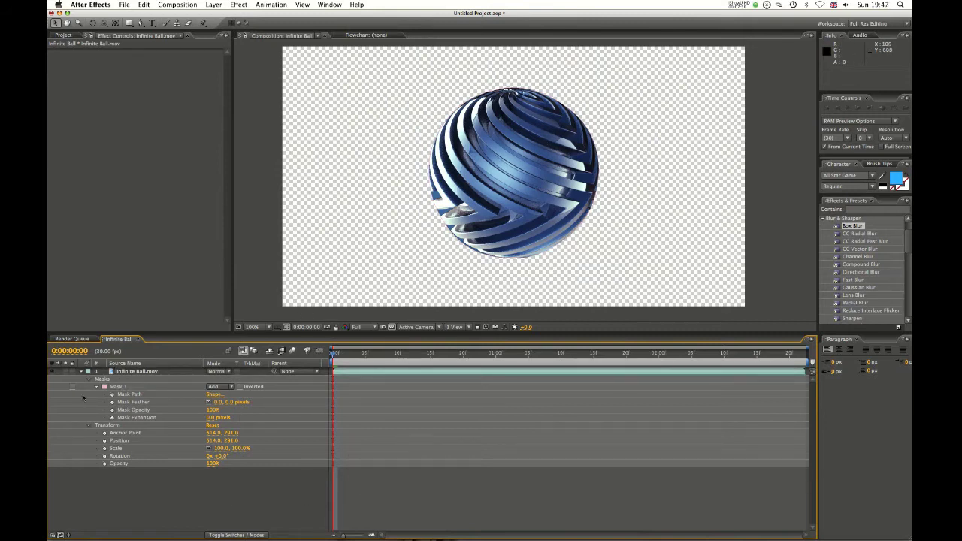
Step: Collapse the Infinite Ball.mov layer and add a text layer reading TEST beside the ball
click(81, 373)
click(137, 371)
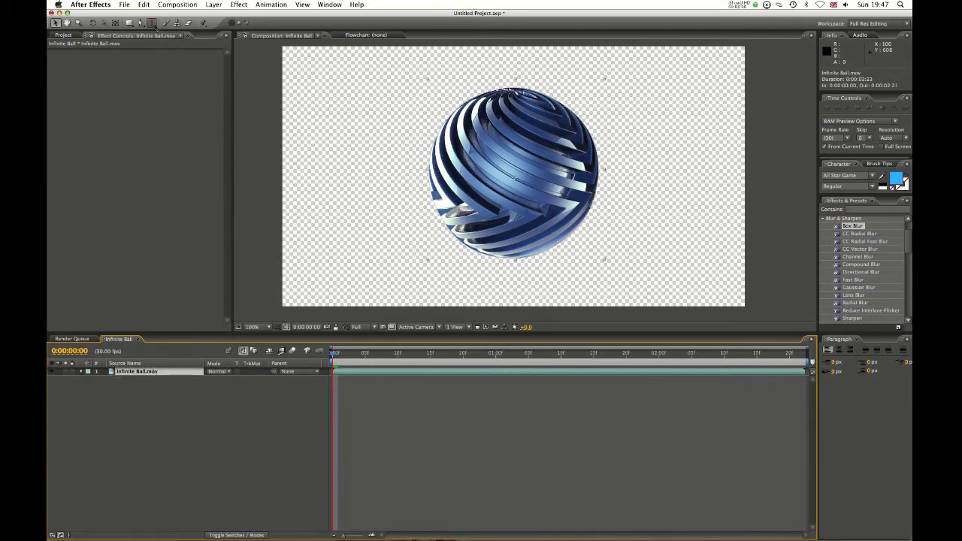
click(152, 23)
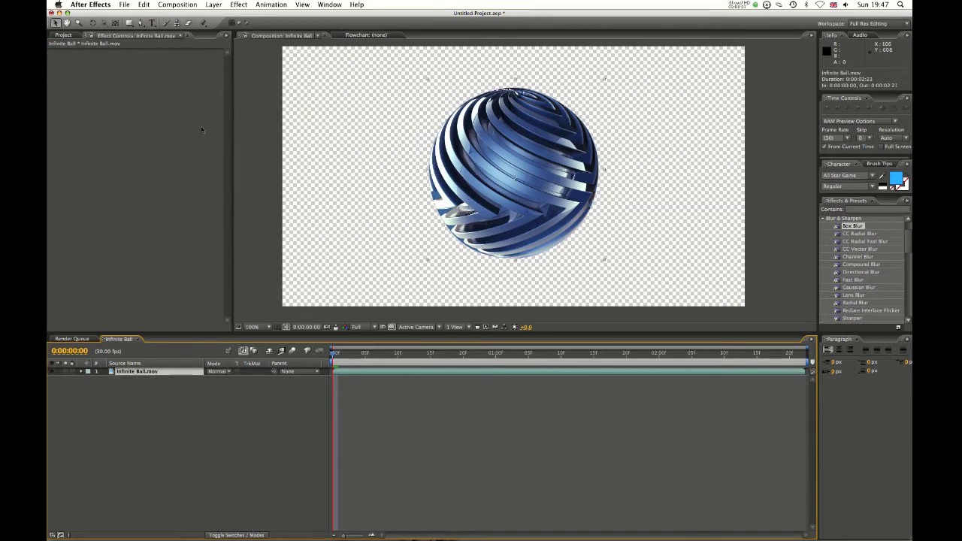
click(350, 132)
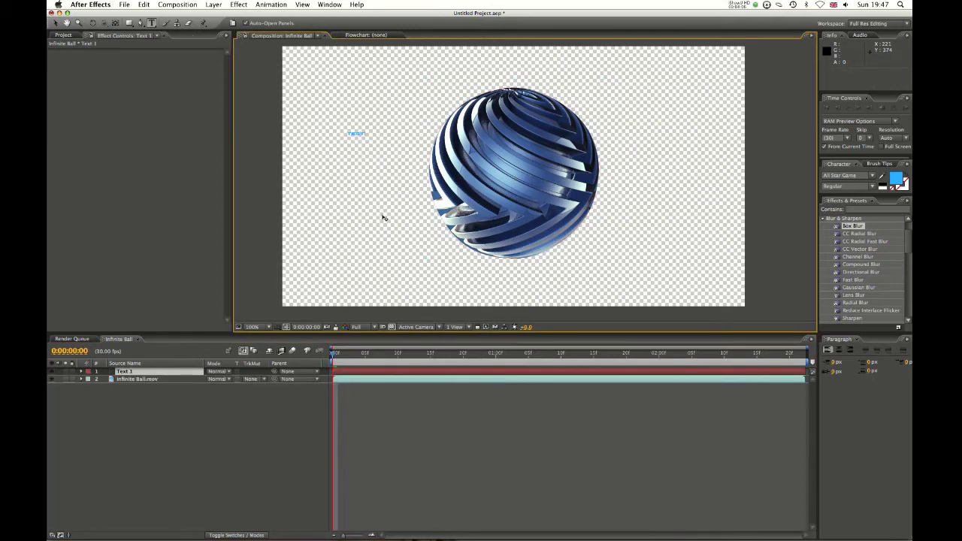
click(55, 23)
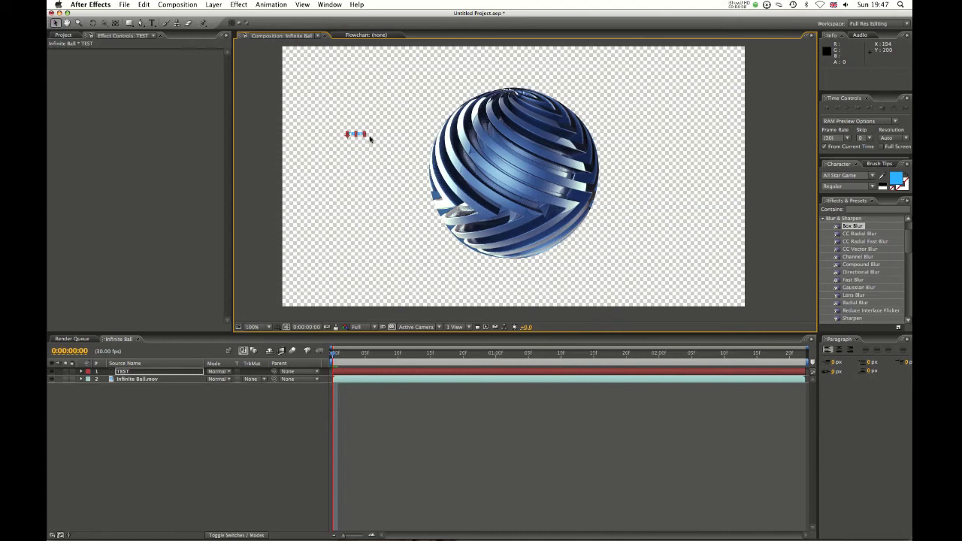
Step: Scale the TEST text layer up to 1588% across the ball, then delete the layer
key(s)
drag(225, 379, 714, 263)
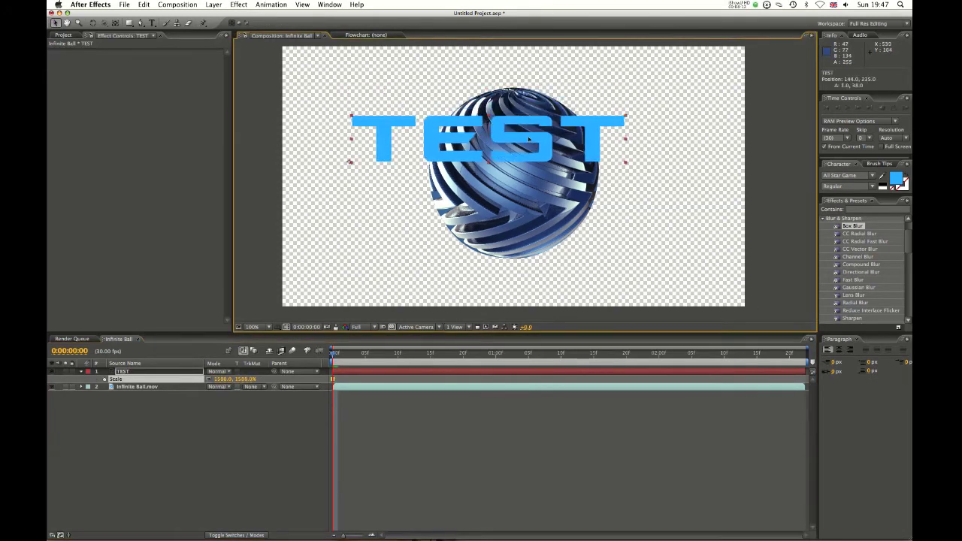
key(Delete)
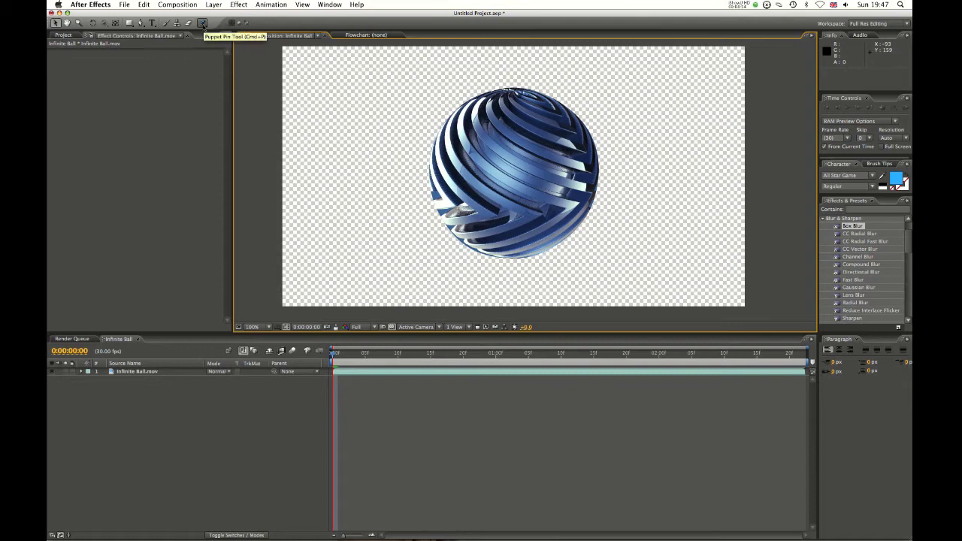
Step: Place four Puppet pins near the upper, left, right and lower edges of the ball
click(202, 23)
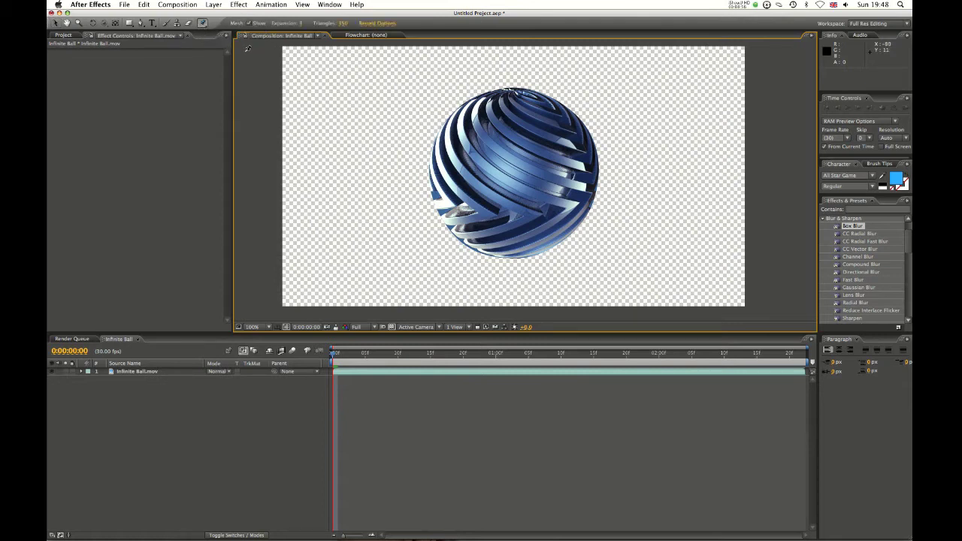
click(511, 98)
click(456, 161)
click(568, 176)
click(515, 233)
Step: Distort the ball by moving the lower pin outward, the two side pins inward and the upper pin up and to the left
key(v)
drag(515, 232, 529, 253)
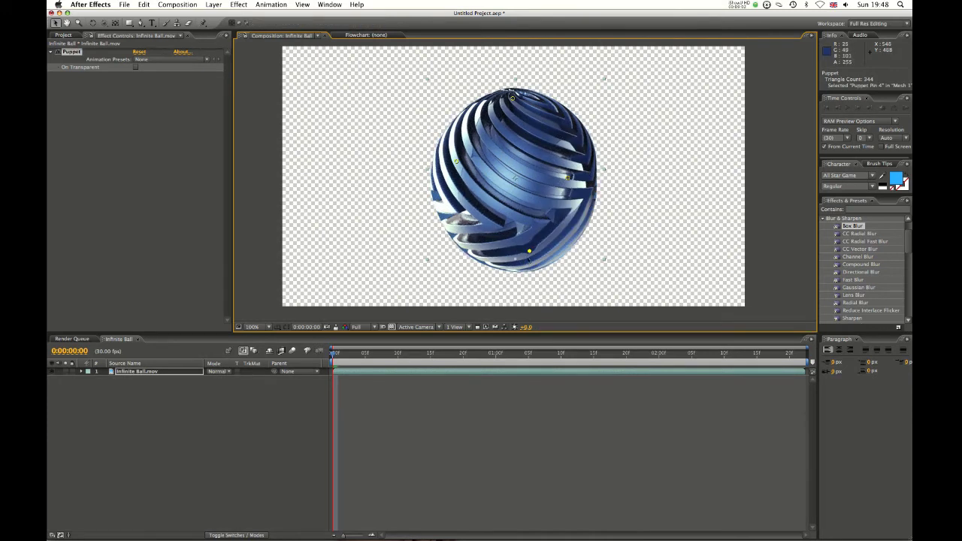
drag(568, 177, 540, 173)
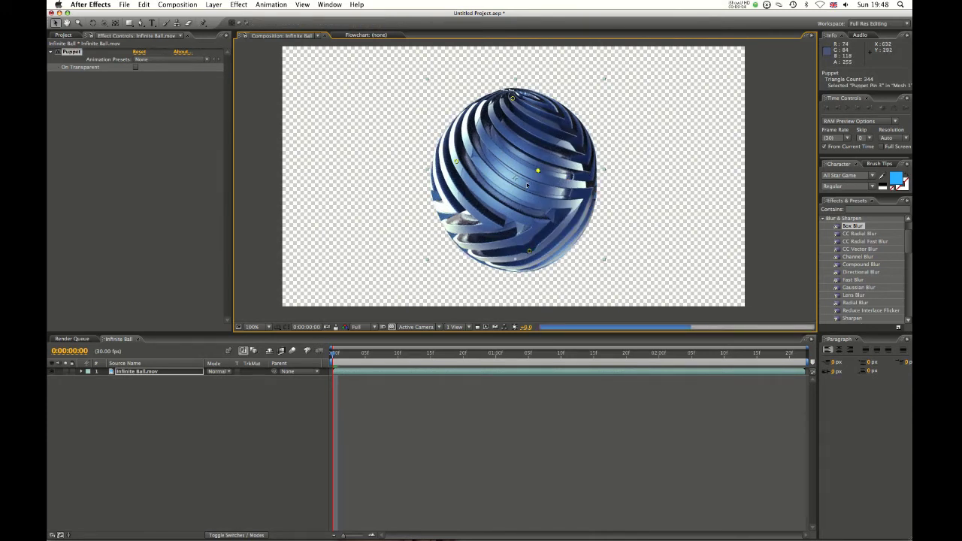
click(459, 163)
drag(463, 167, 478, 167)
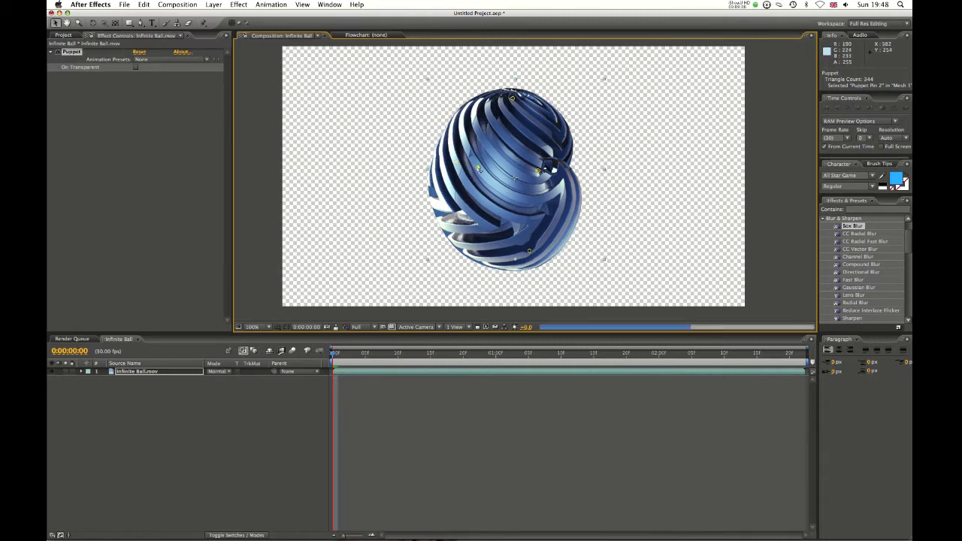
click(509, 97)
drag(510, 98, 477, 77)
Step: Undo the Puppet pin moves on the ball
key(super+z)
key(super+z)
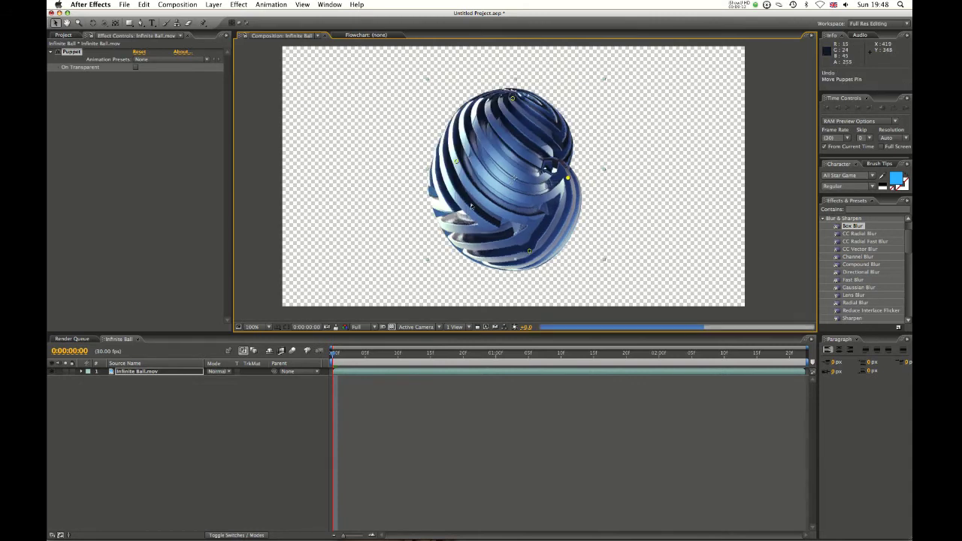
key(super+z)
Step: Expand the Infinite Ball.mov layer's Effects group and delete the Puppet effect
click(81, 371)
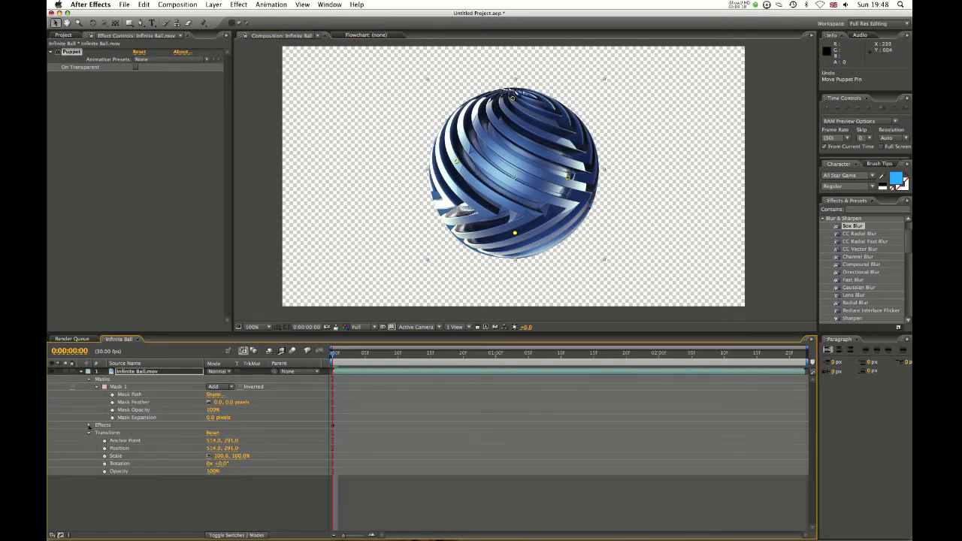
click(89, 425)
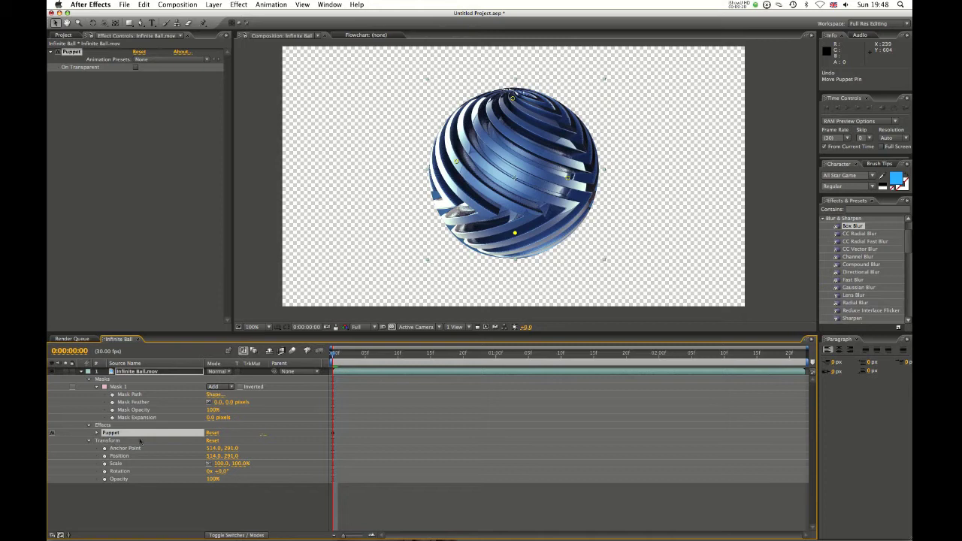
click(106, 428)
key(Delete)
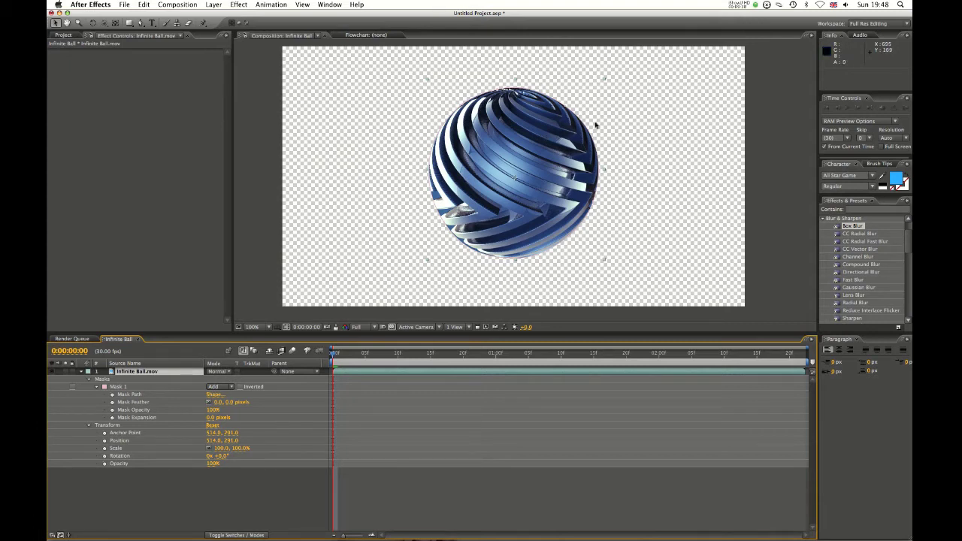
Step: Show the audio level meters and play the Infinite Ball composition
click(861, 36)
click(363, 340)
key(space)
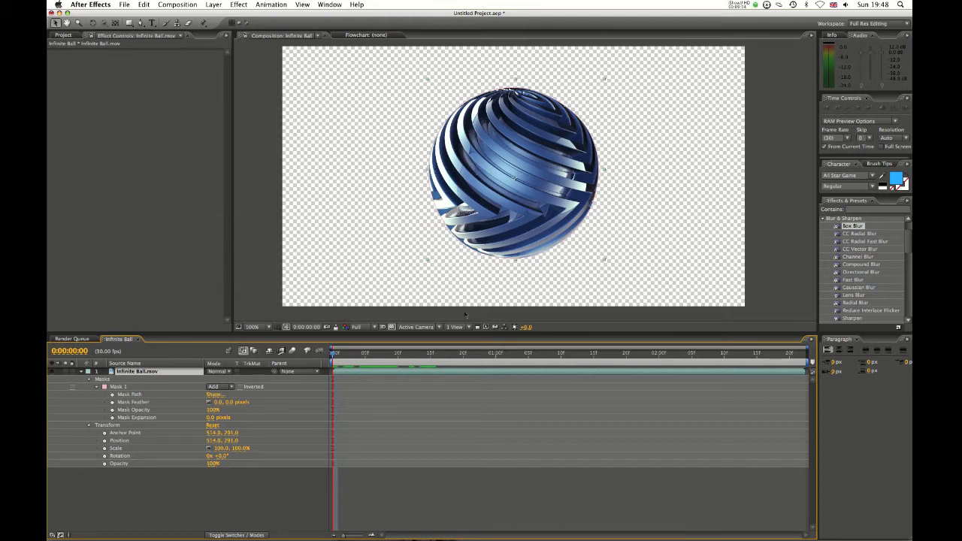
Step: Return to the start of the composition, check the RAM preview choices and preview the rotating ball
drag(339, 354, 331, 356)
click(874, 122)
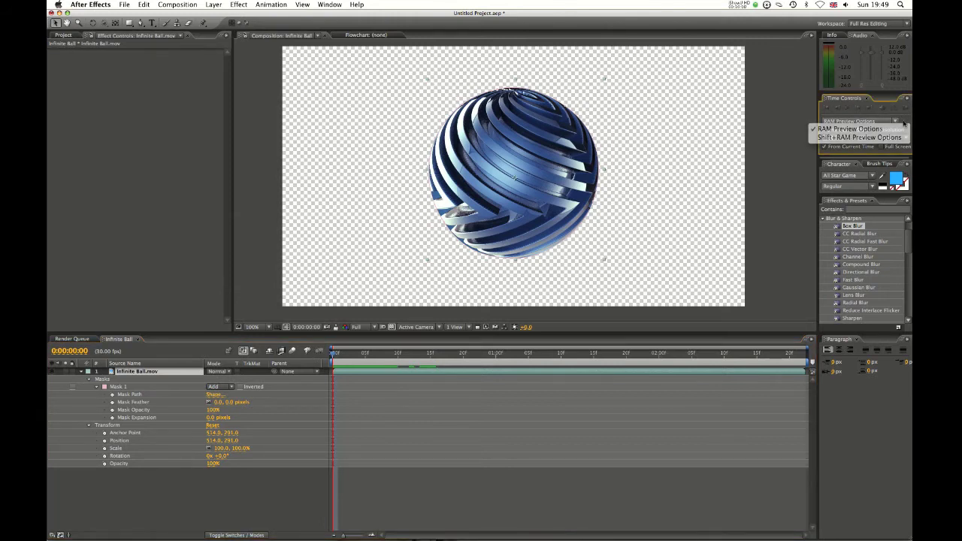
key(space)
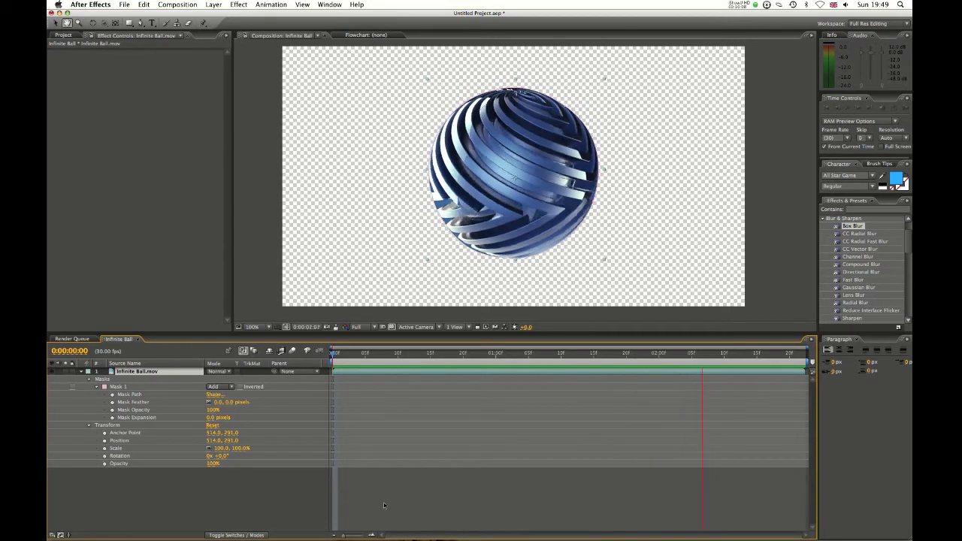
key(space)
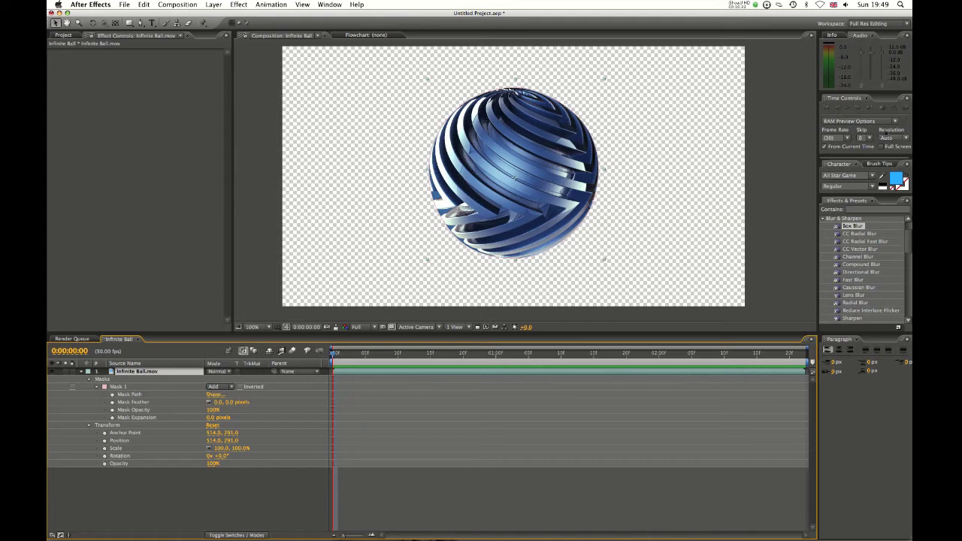
Step: Keep RAM Preview Options selected, turn off From Current Time, and run a RAM preview of the composition
click(894, 121)
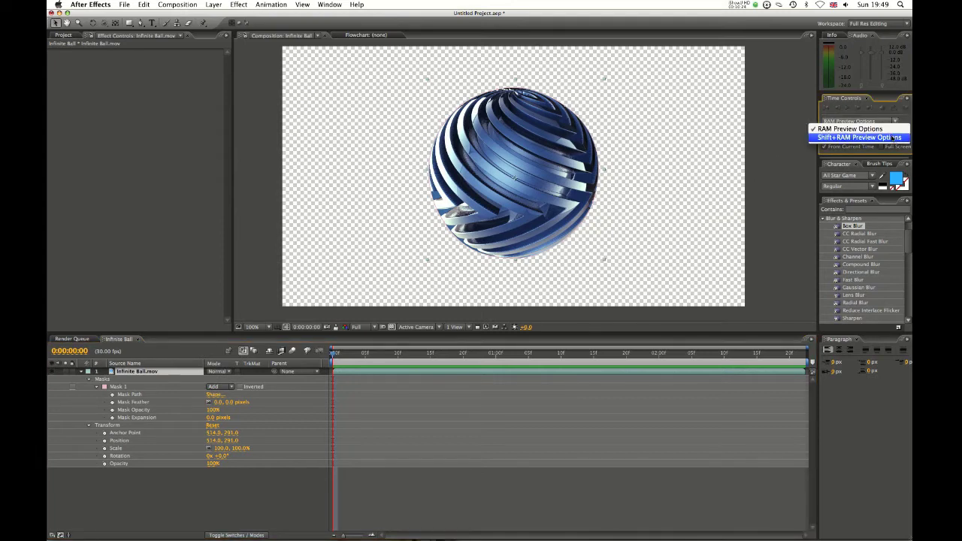
click(841, 129)
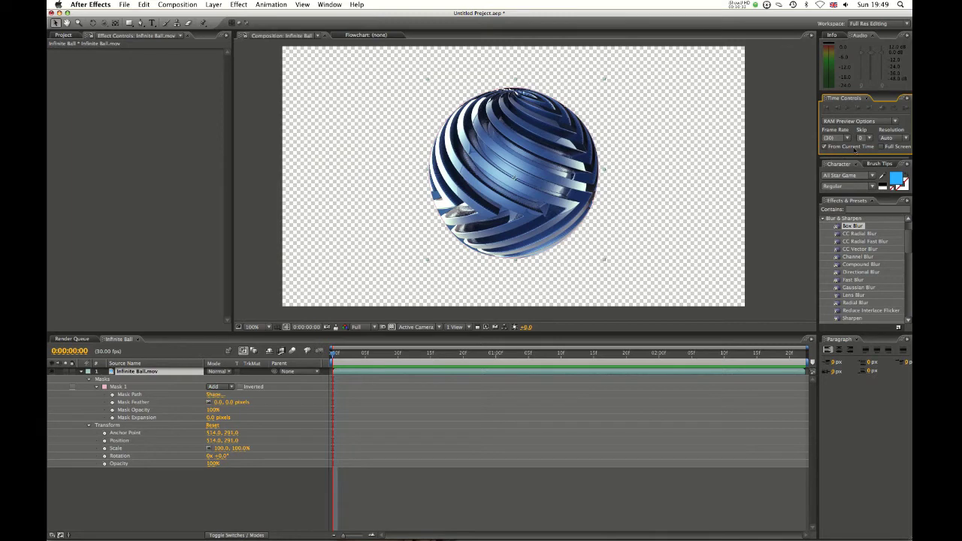
key(KP_0)
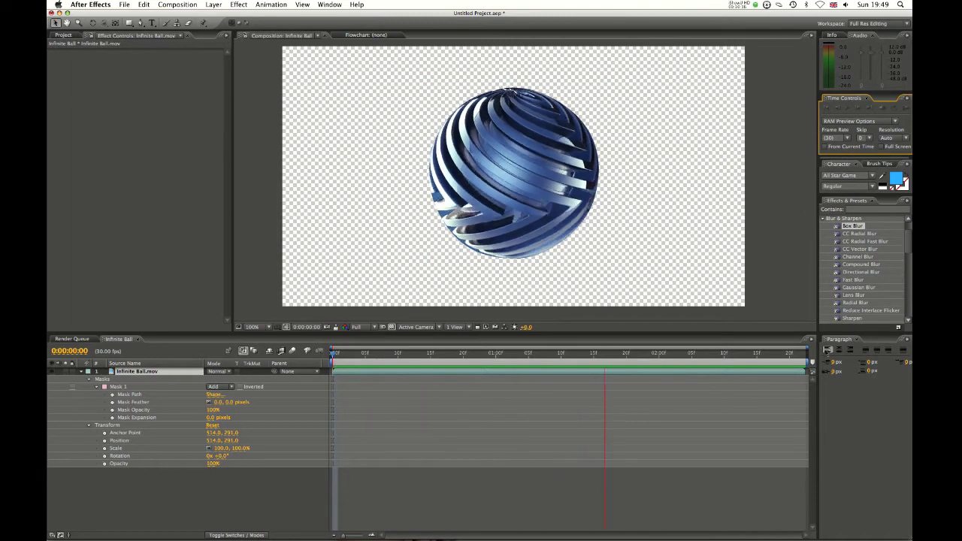
click(694, 461)
Step: Set the Shift+RAM Preview Options to Skip 0 and From Current Time, and move the current time to 0:00:01:05
click(856, 121)
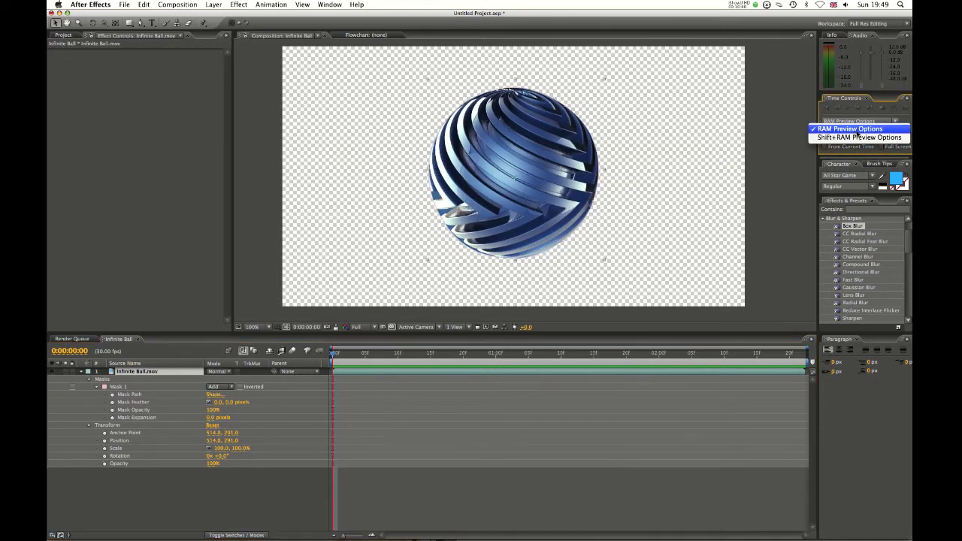
click(852, 134)
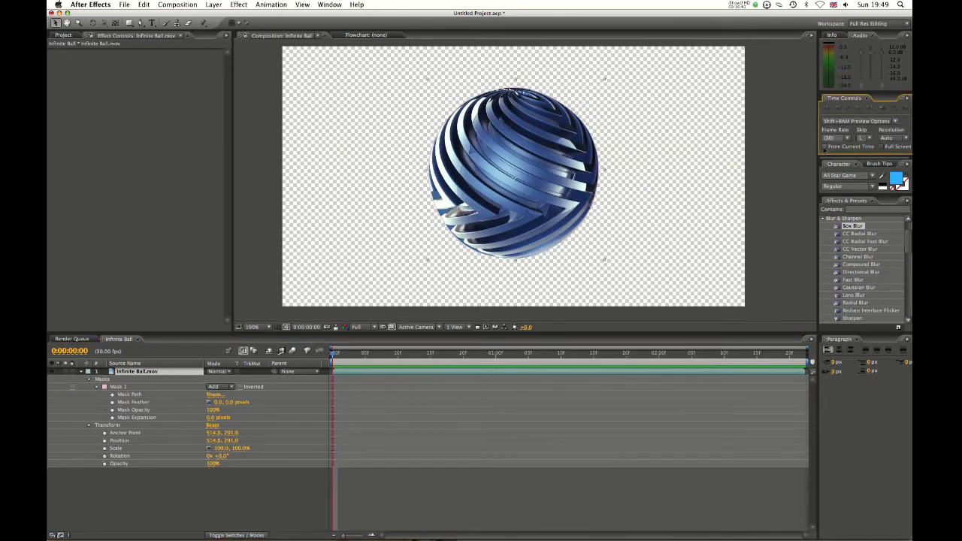
click(867, 138)
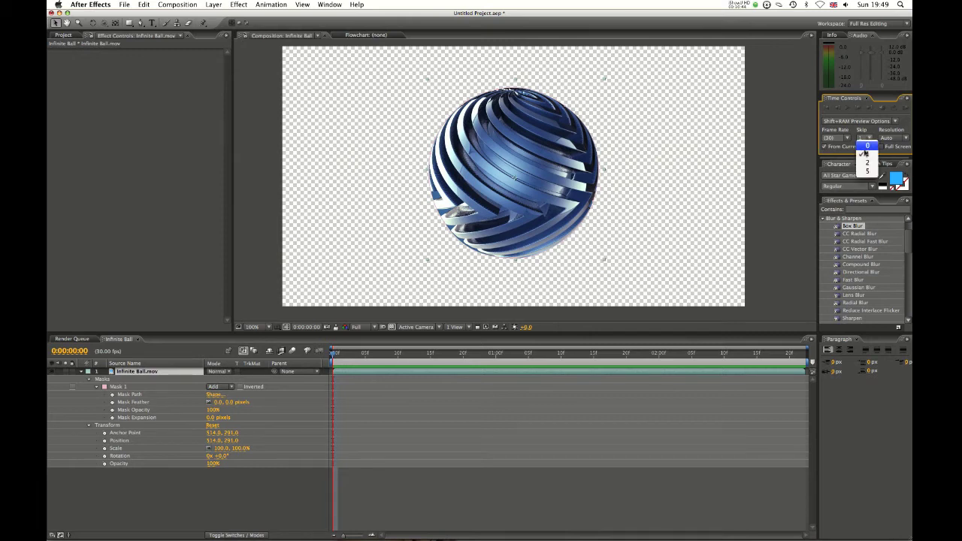
click(866, 146)
click(848, 139)
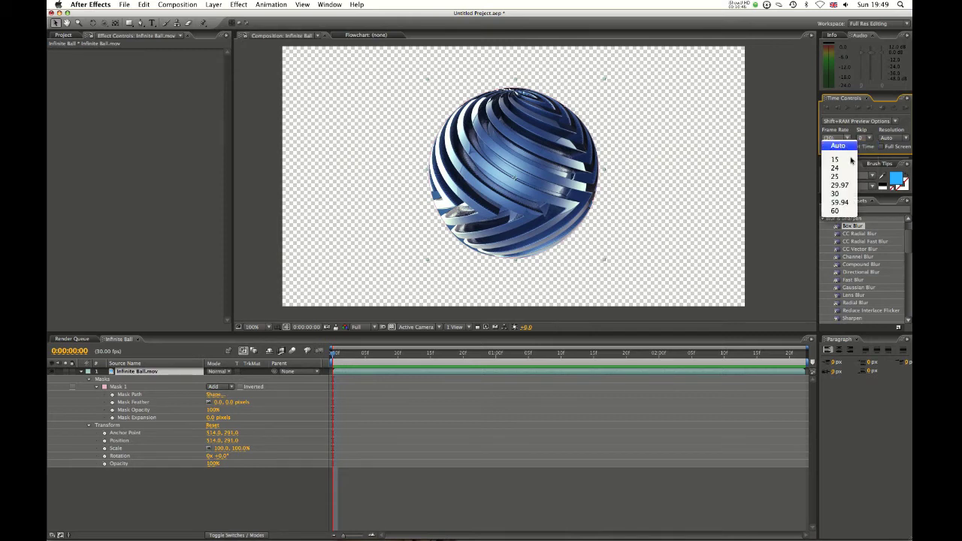
click(842, 139)
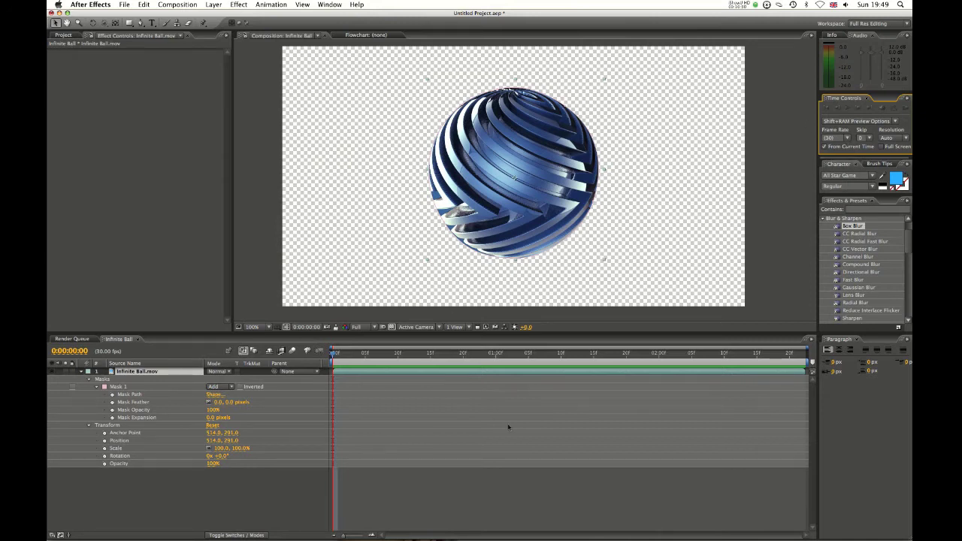
click(527, 357)
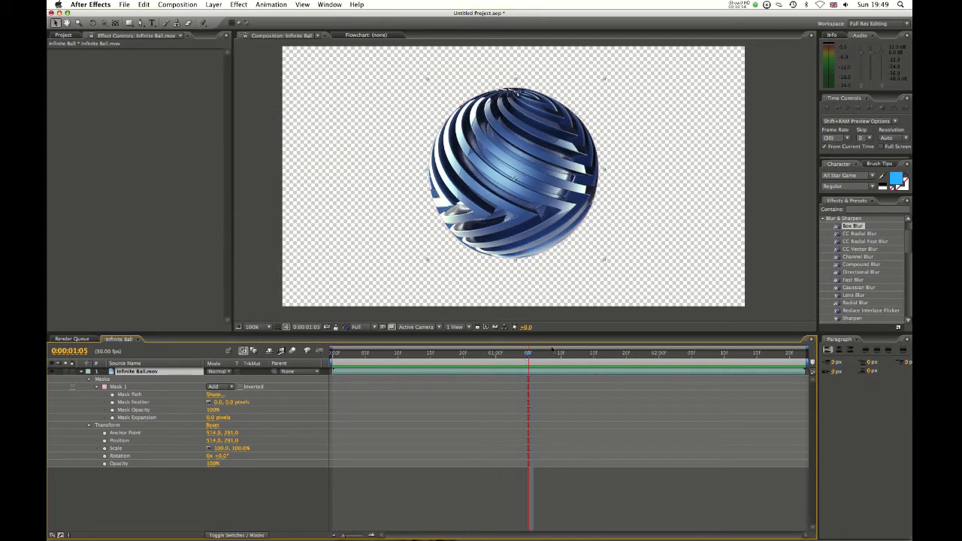
Step: Preview the composition from different current times, including 0:00:01:10, 0:00:00:05 and 0:00:01:16
click(560, 355)
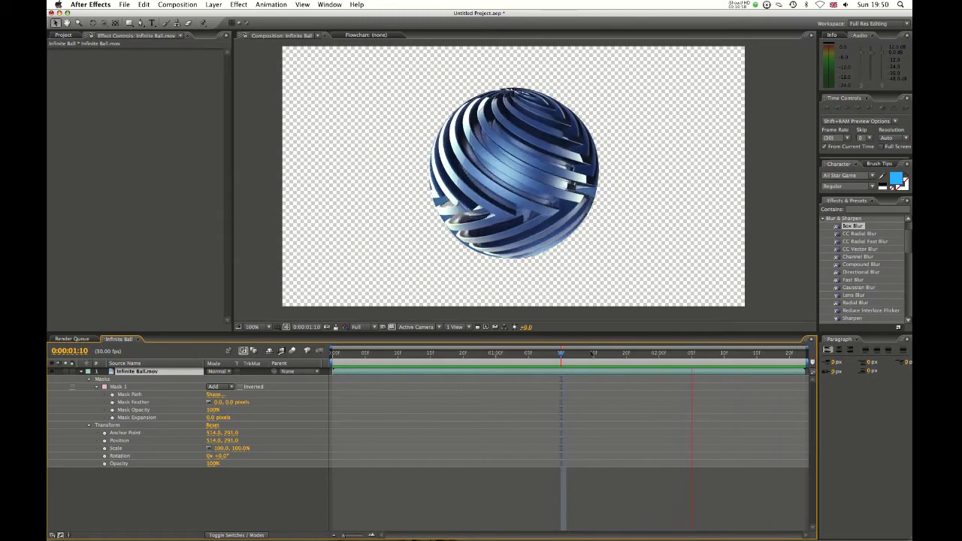
key(space)
key(Page_Up)
key(Page_Up)
key(Page_Up)
drag(528, 362, 365, 361)
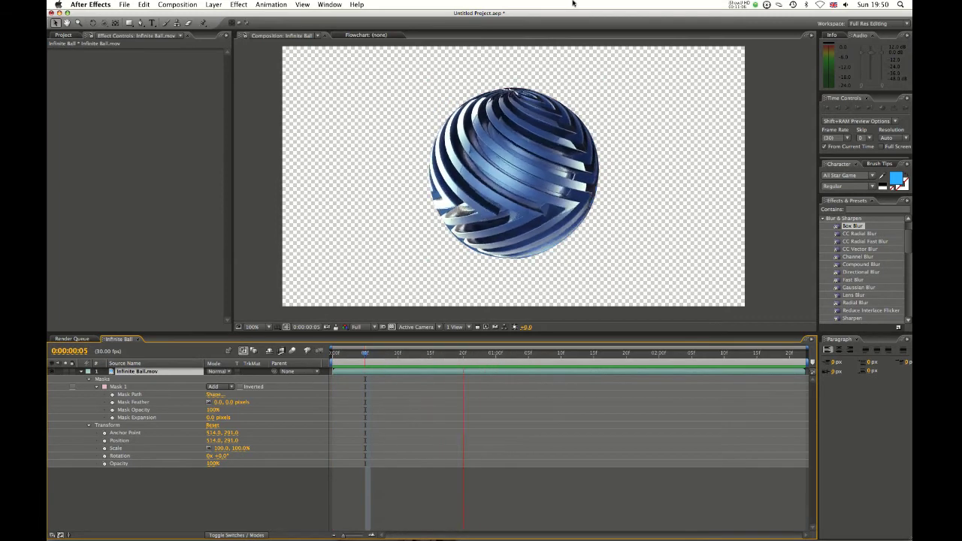
click(604, 357)
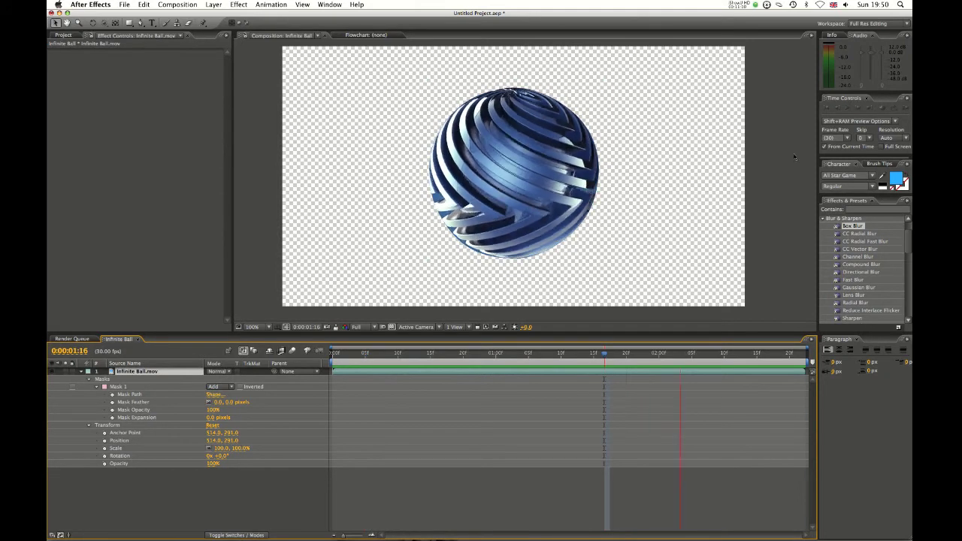
Step: Turn on Full Screen for the Shift+RAM preview, play the ball full screen, and turn Full Screen off again
click(882, 147)
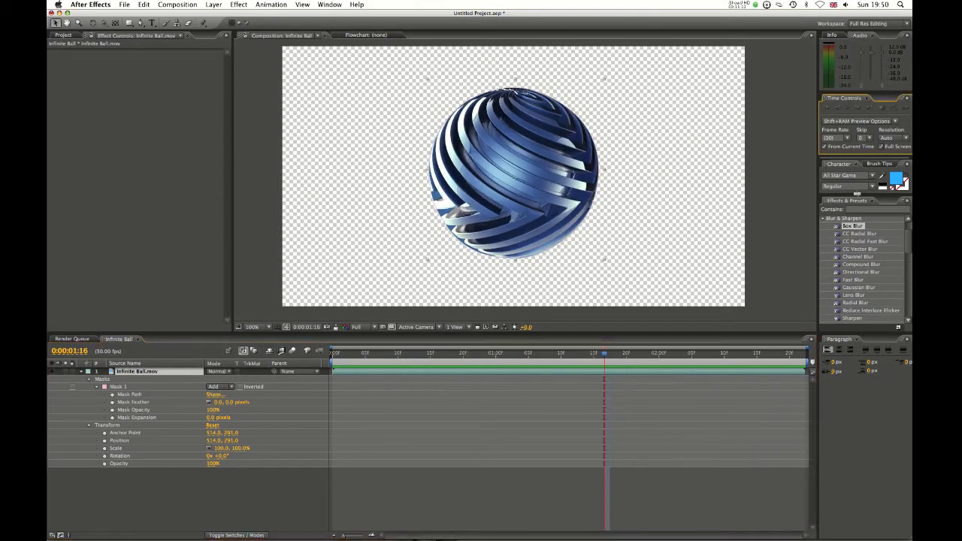
key(space)
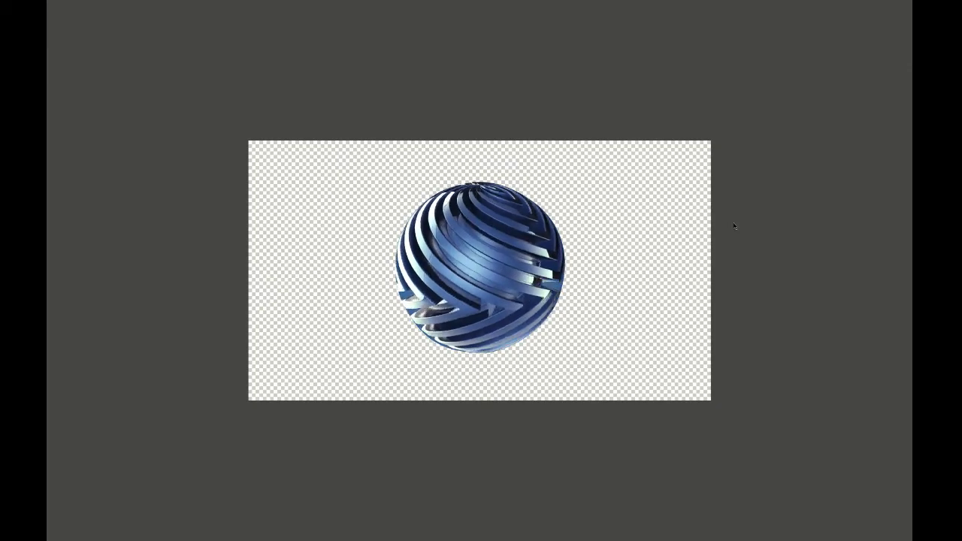
key(space)
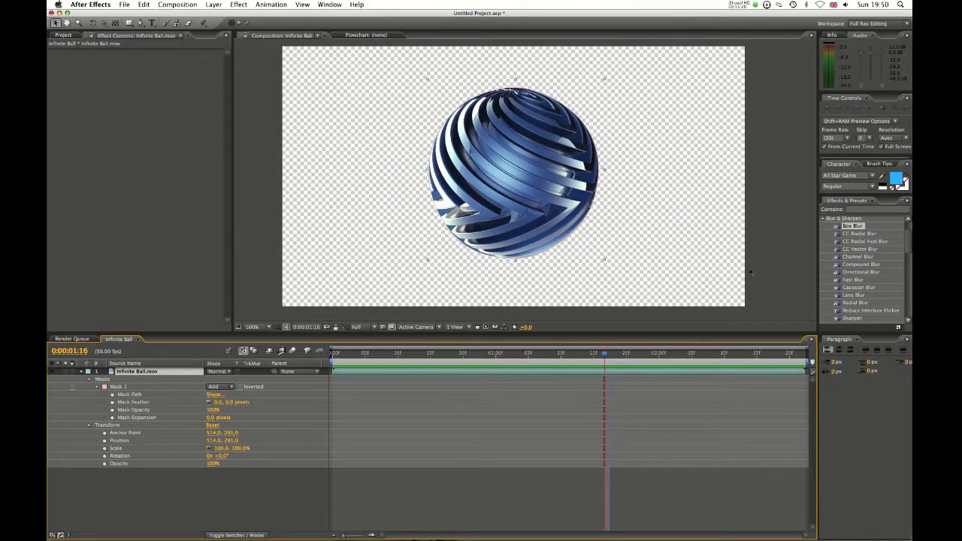
click(880, 147)
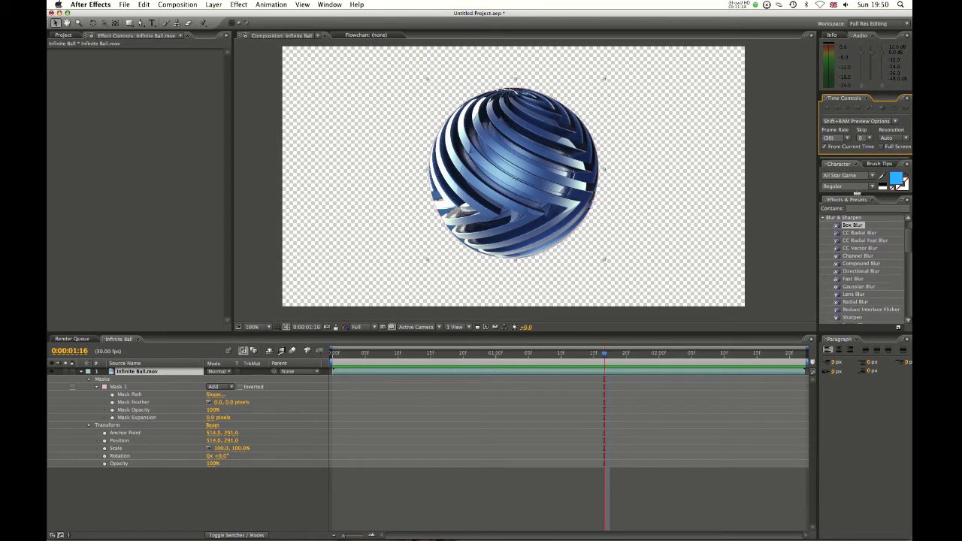
Step: Close the Brush Tips panel and group Effects & Presets with a taller Character panel
drag(855, 194, 857, 200)
click(882, 172)
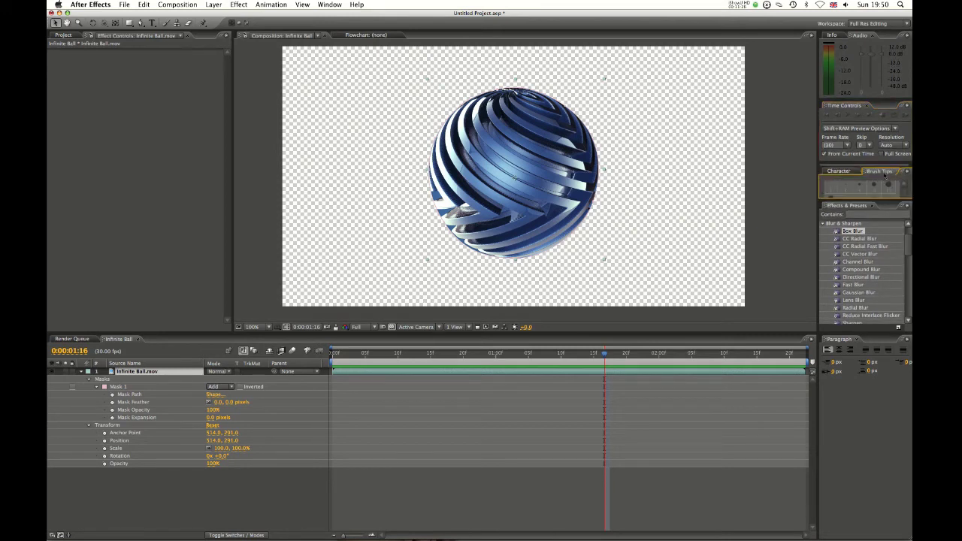
click(897, 172)
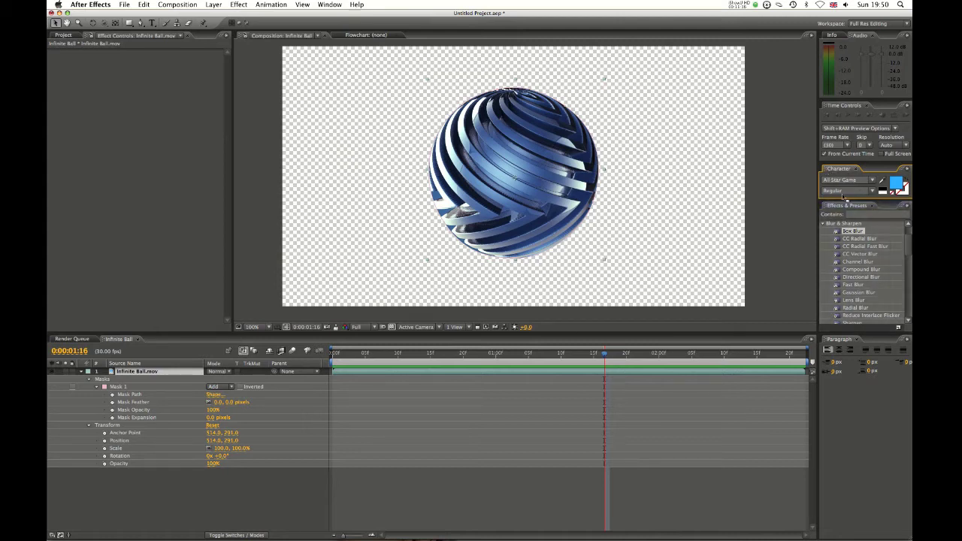
drag(829, 172, 887, 211)
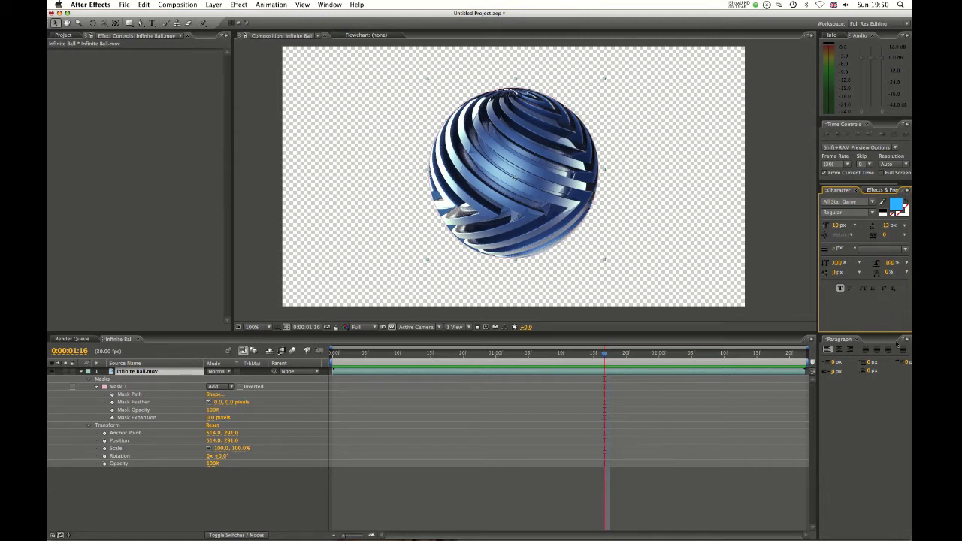
Step: Look through the list of available panels and the list of workspaces
click(329, 4)
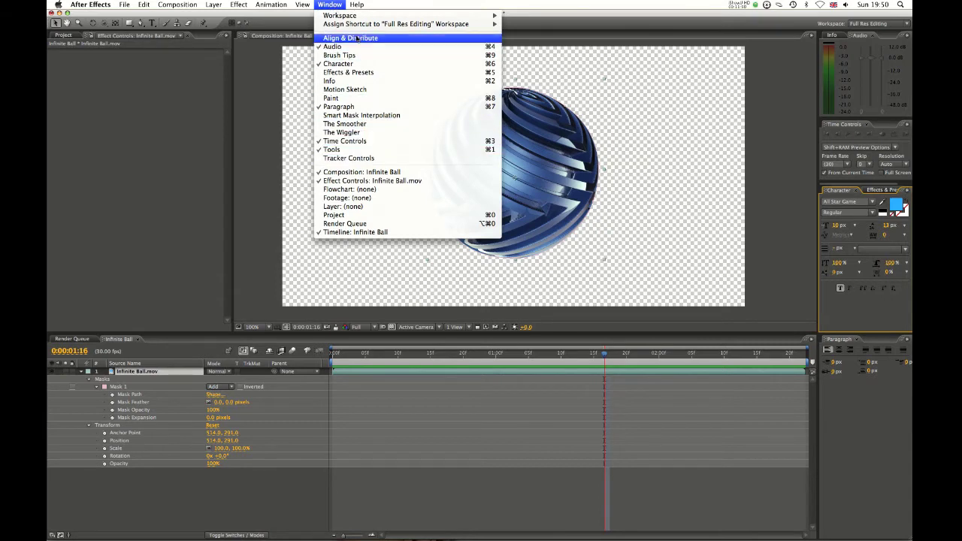
click(350, 188)
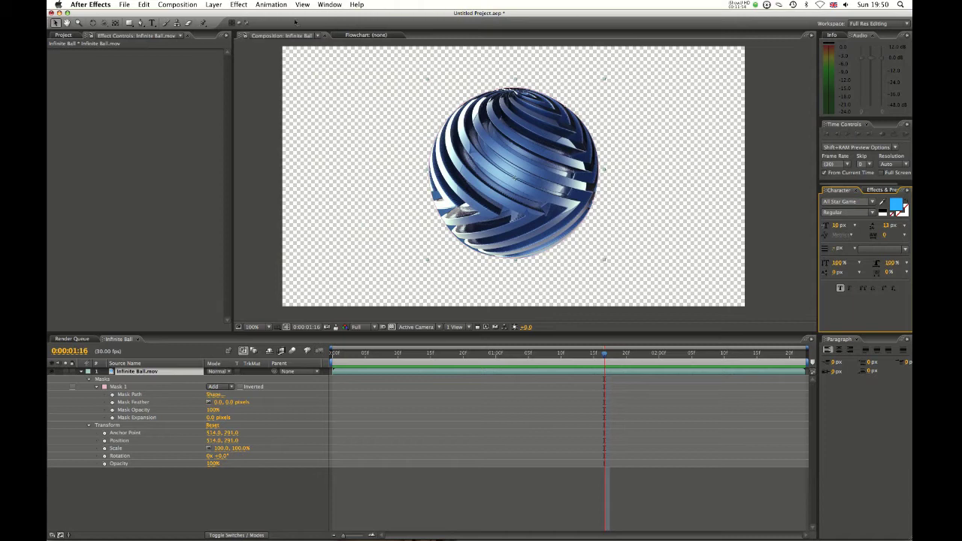
click(325, 5)
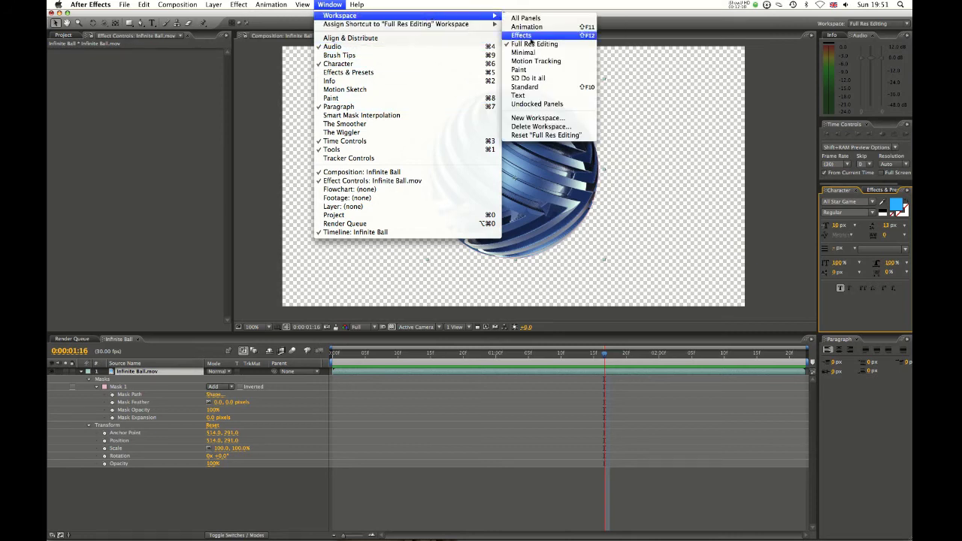
Step: Switch to the Motion Tracking workspace and widen its Paragraph and Character panels
click(906, 24)
click(906, 25)
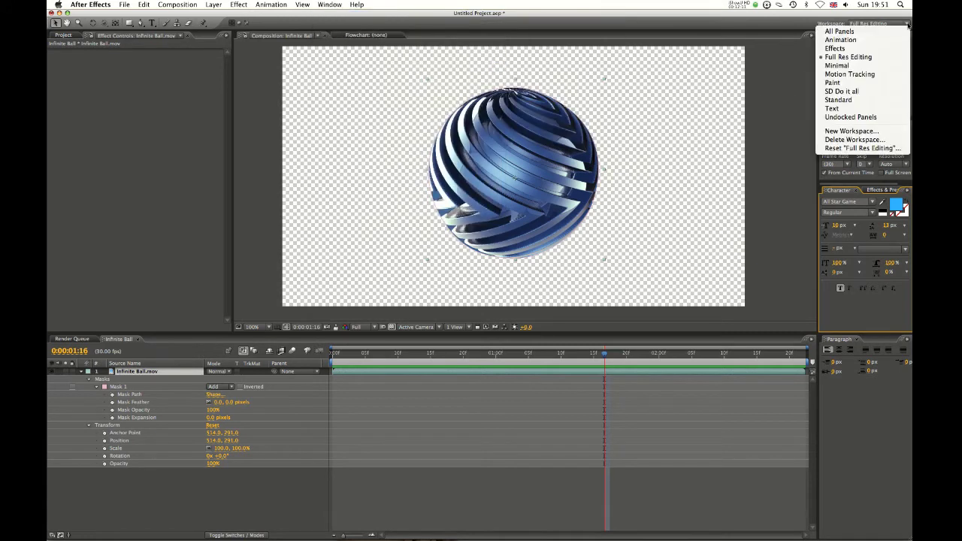
click(848, 74)
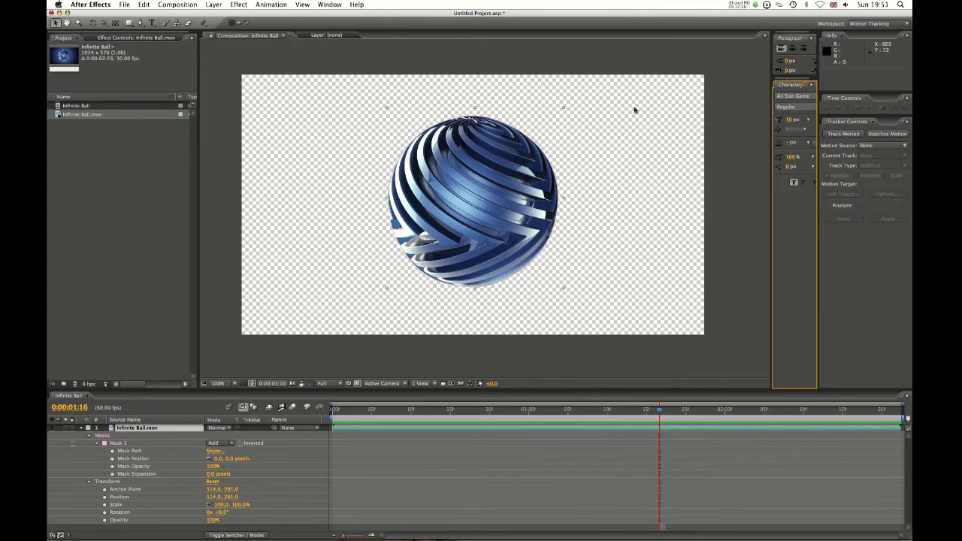
drag(769, 240, 705, 234)
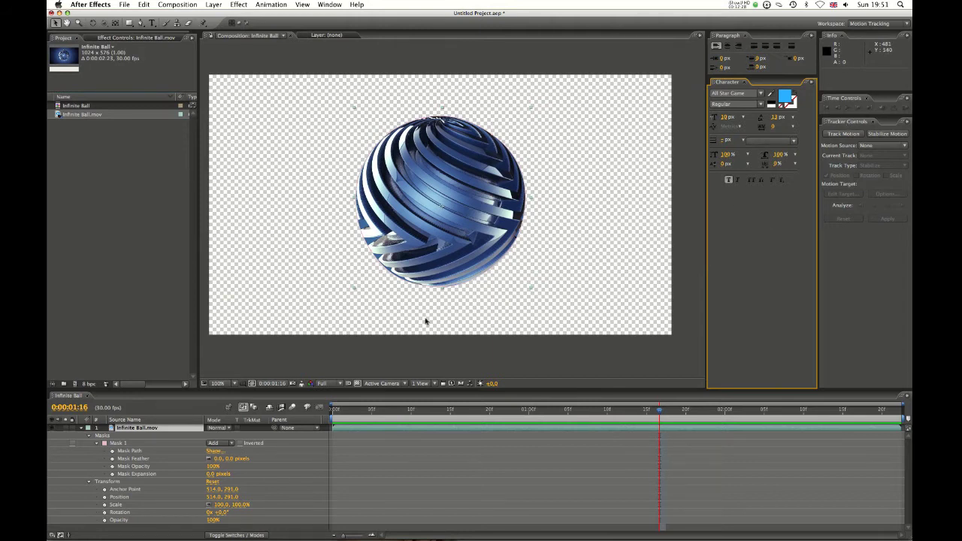
Step: Switch back to the Full Res Editing workspace
click(885, 24)
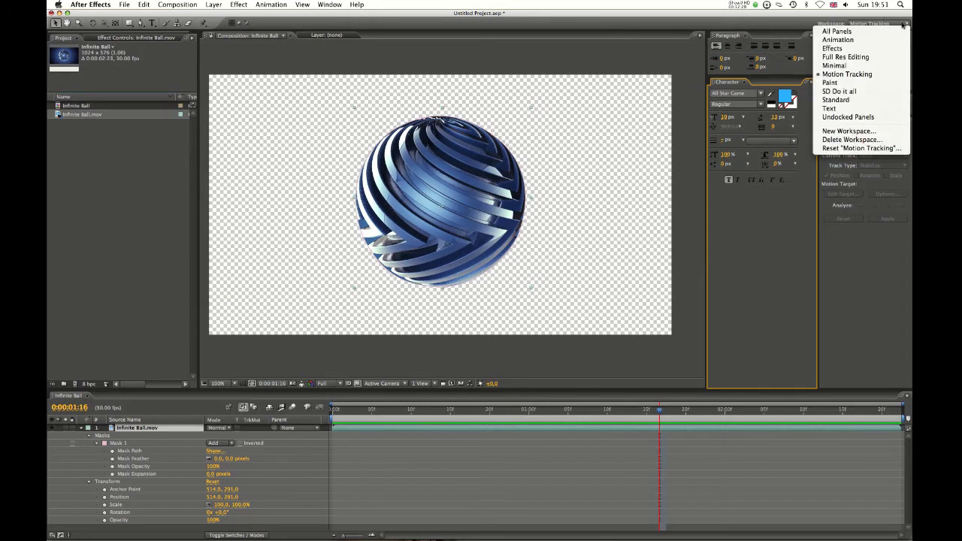
click(876, 57)
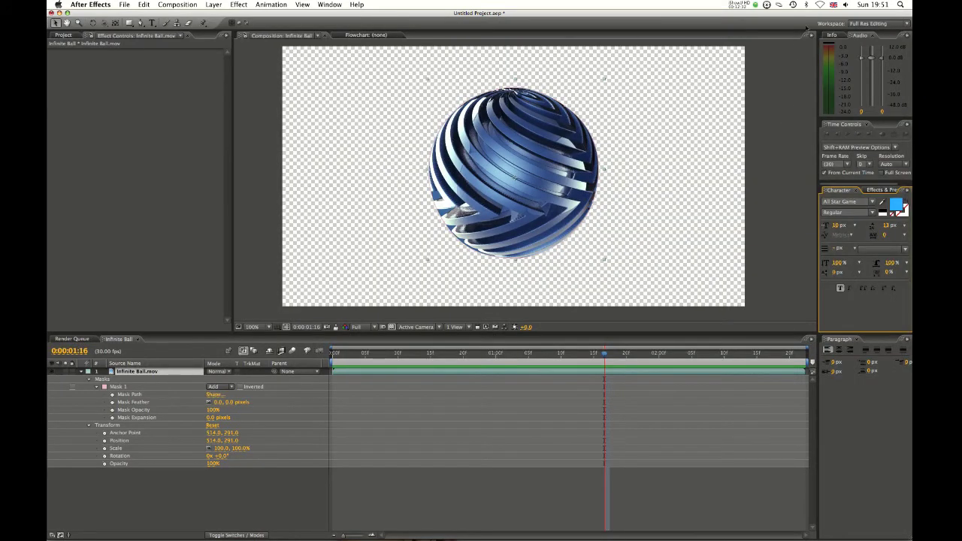
mouse_move(817, 114)
mouse_down()
mouse_move(799, 113)
mouse_move(823, 113)
mouse_up()
Step: Examine the workspace choices, including the commands to create, delete and reset a workspace, without choosing any
click(331, 4)
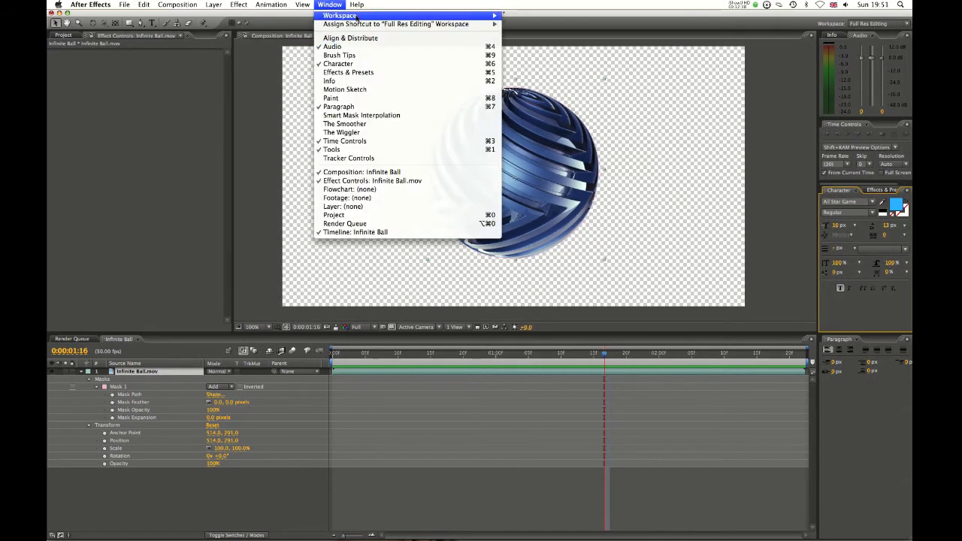
mouse_move(358, 16)
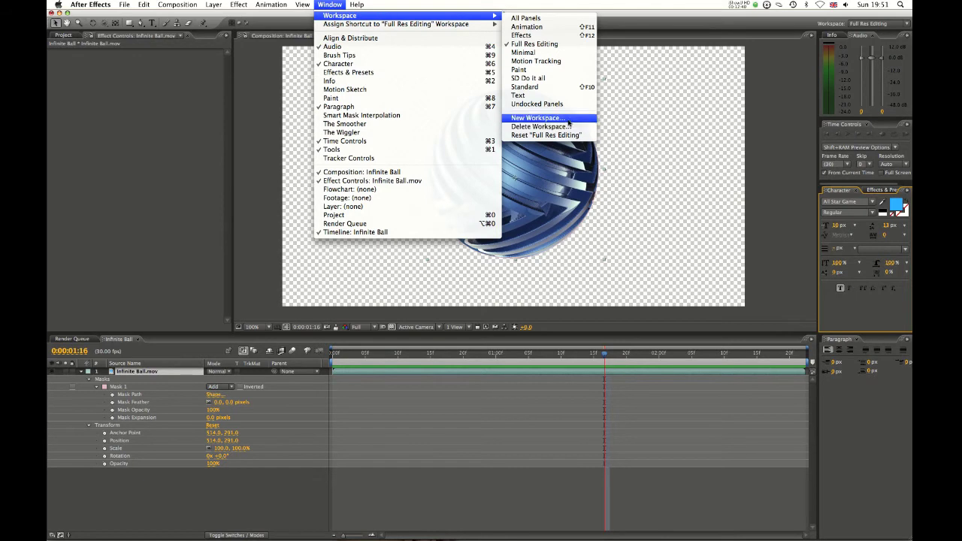
click(711, 73)
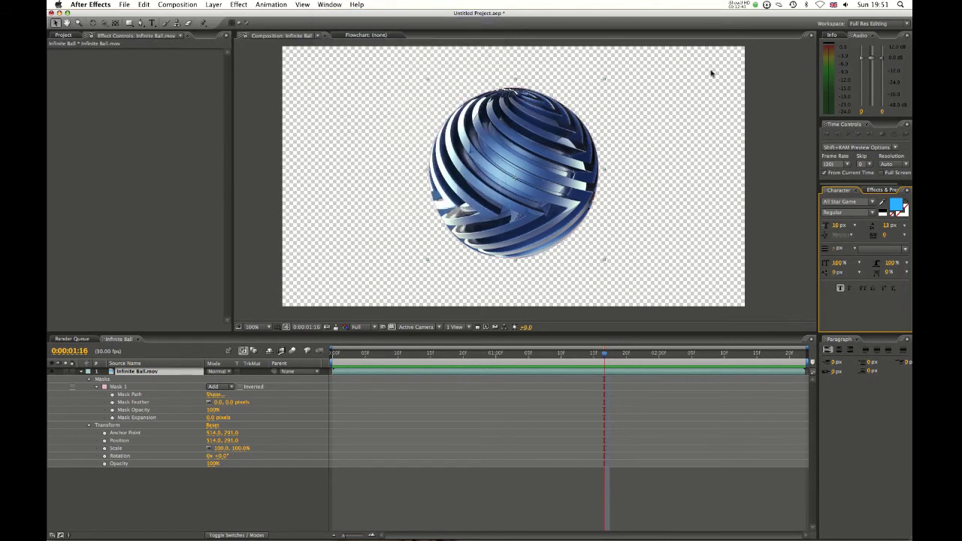
click(875, 24)
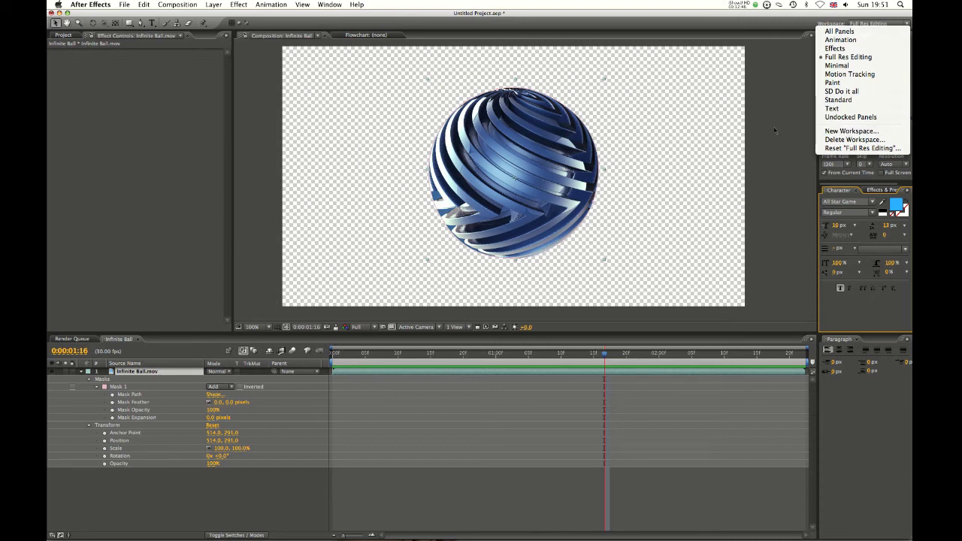
click(743, 116)
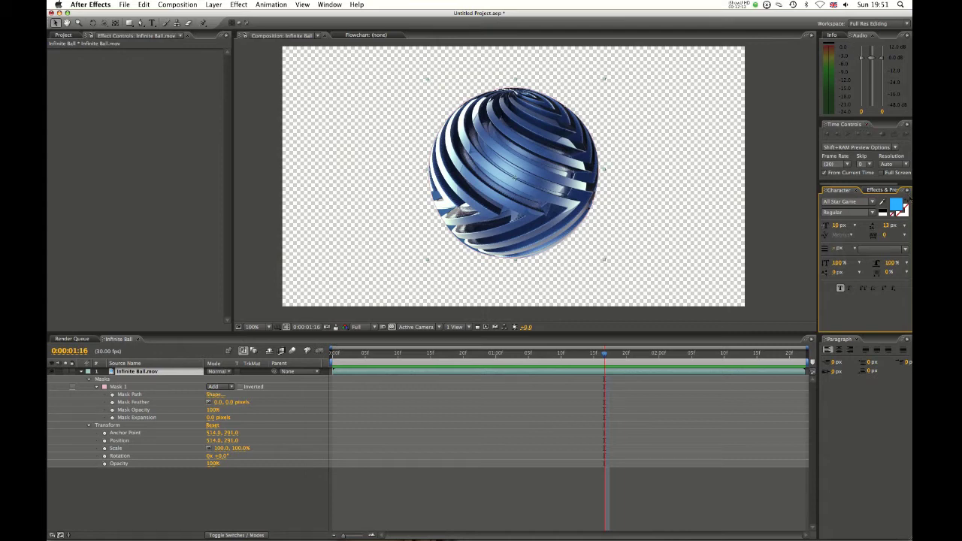
click(869, 21)
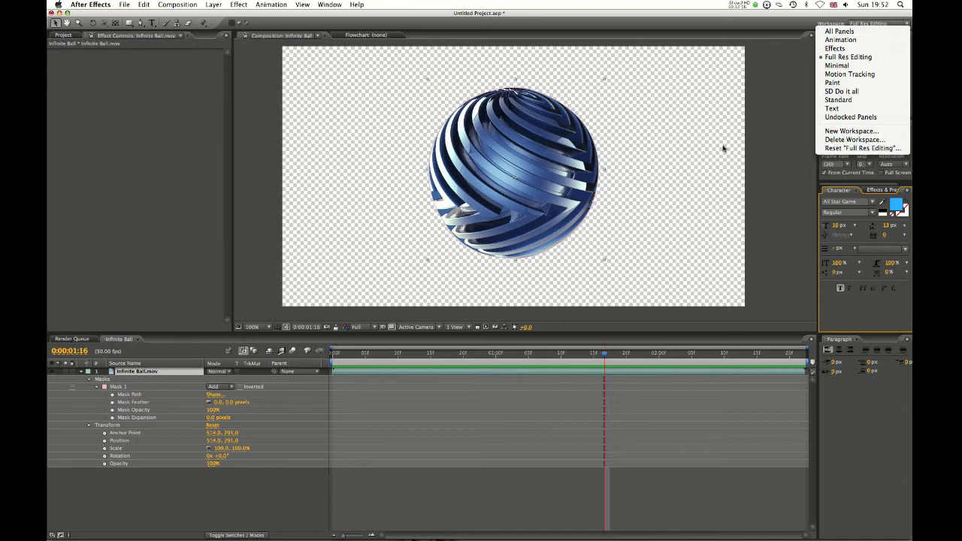
click(644, 146)
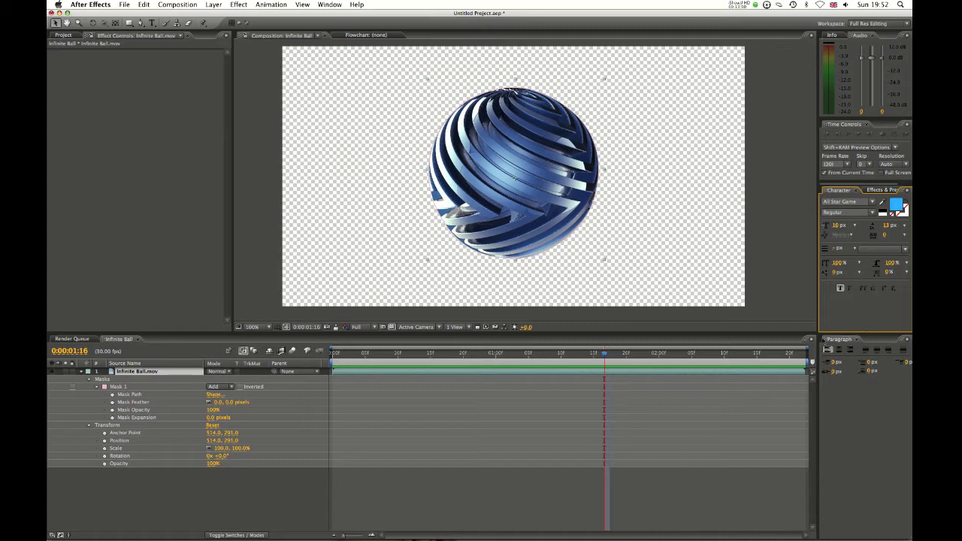
Step: Move the current time to 0:00:00:01 and view the composition at 200%, 800%, 1.5%, 25% and 100% magnification
drag(402, 358, 342, 354)
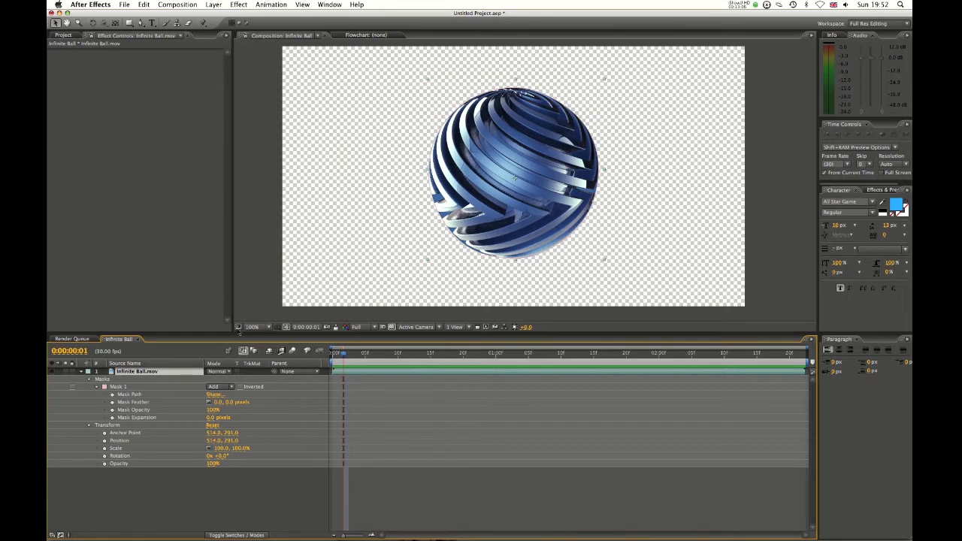
click(264, 329)
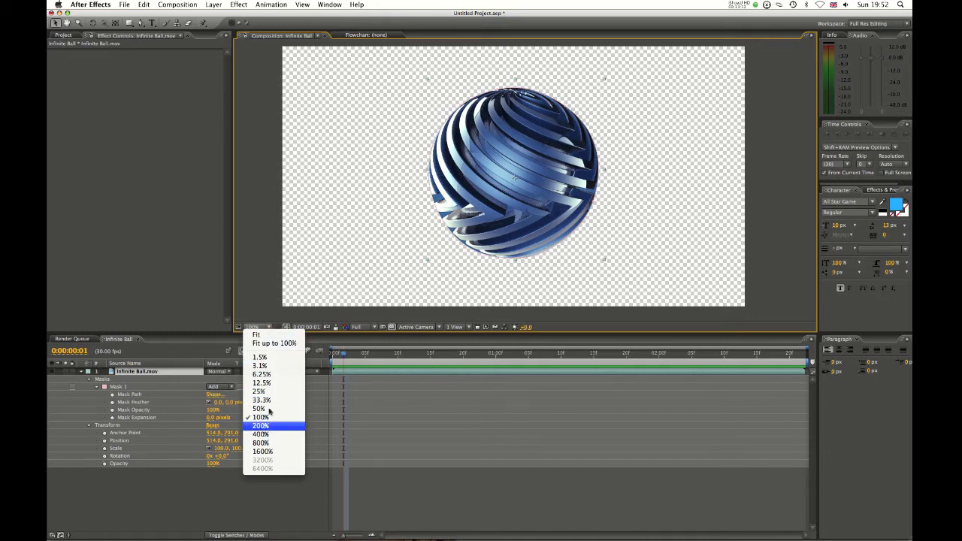
click(260, 426)
click(252, 326)
click(260, 442)
click(252, 327)
click(259, 356)
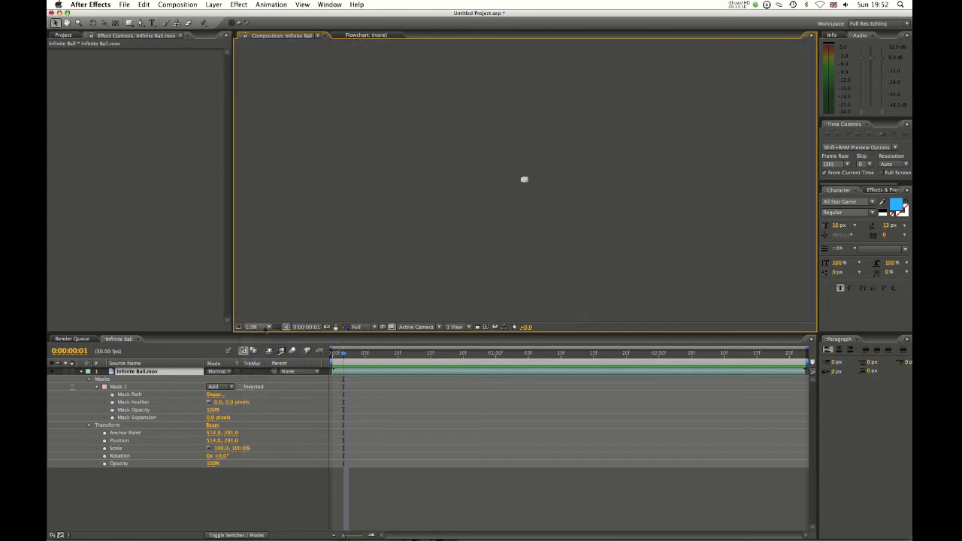
click(267, 327)
click(260, 395)
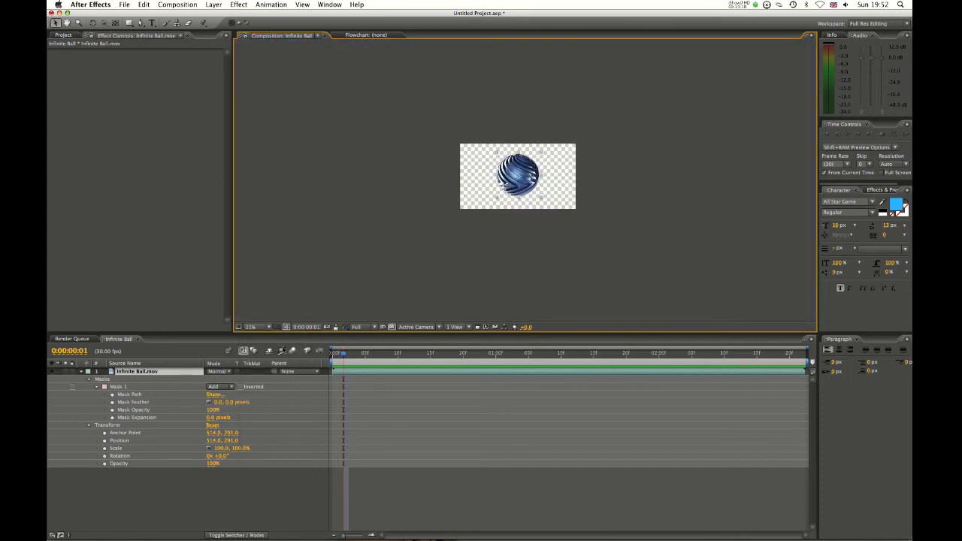
click(254, 327)
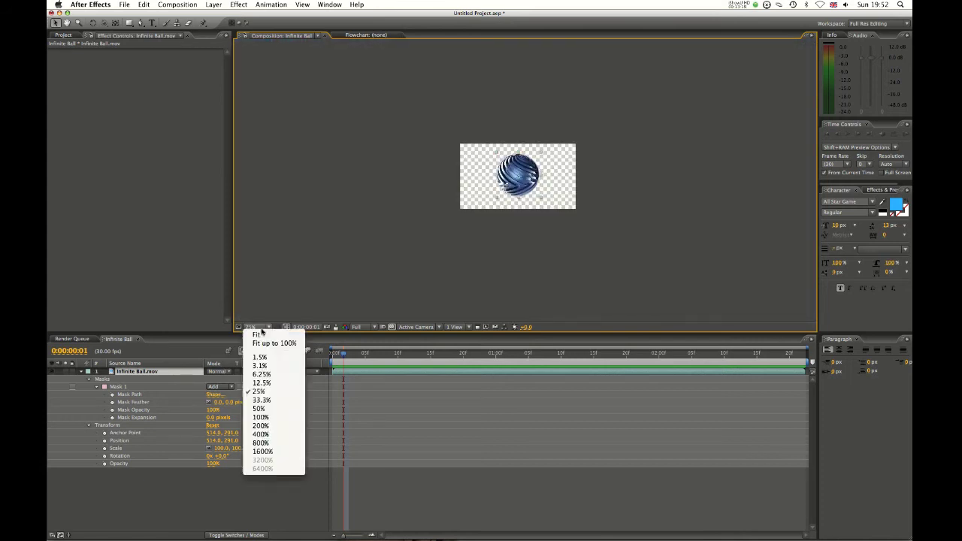
click(260, 418)
Step: Shorten the Composition panel with its magnification on Fit up to 100%, and set the magnification back to 100%
click(256, 328)
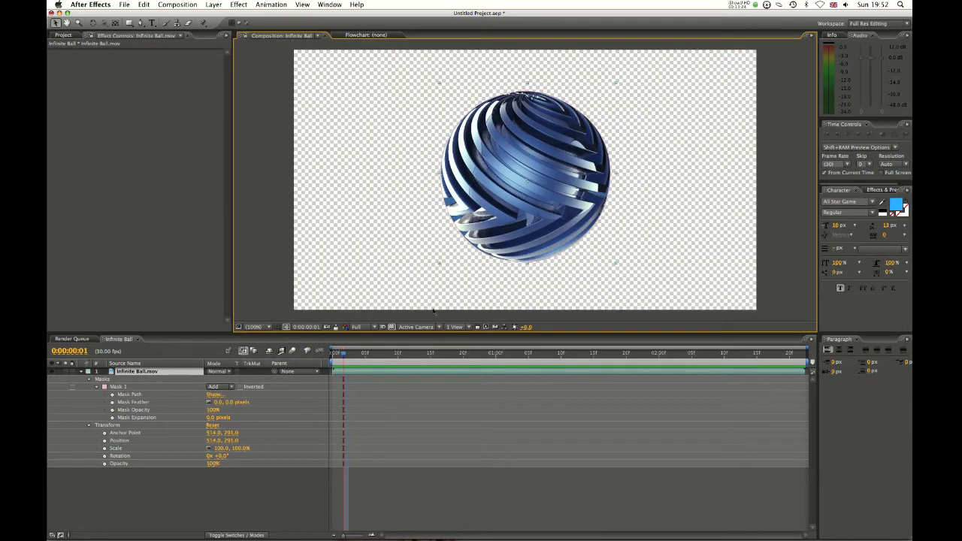
drag(438, 332, 442, 260)
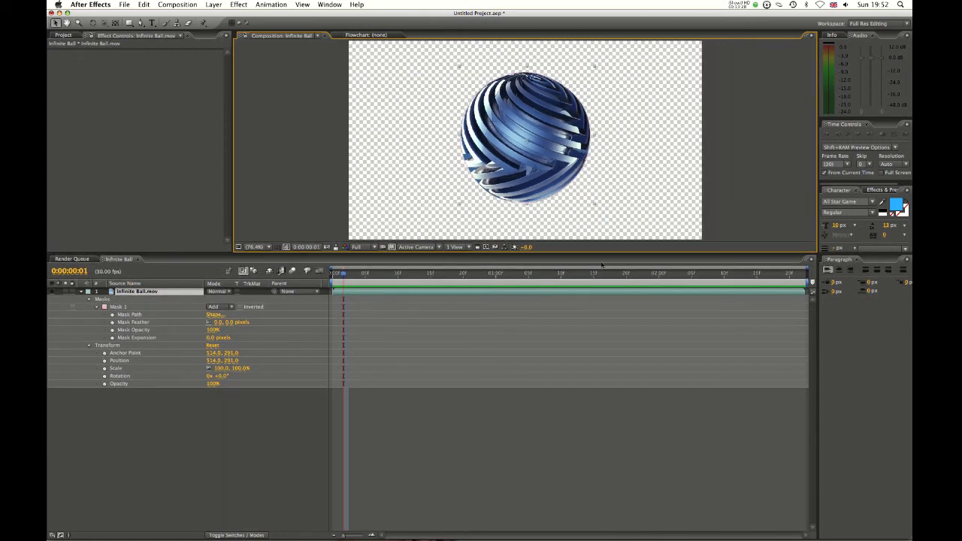
mouse_move(604, 254)
mouse_down()
mouse_move(607, 420)
mouse_move(586, 120)
mouse_move(592, 255)
mouse_up()
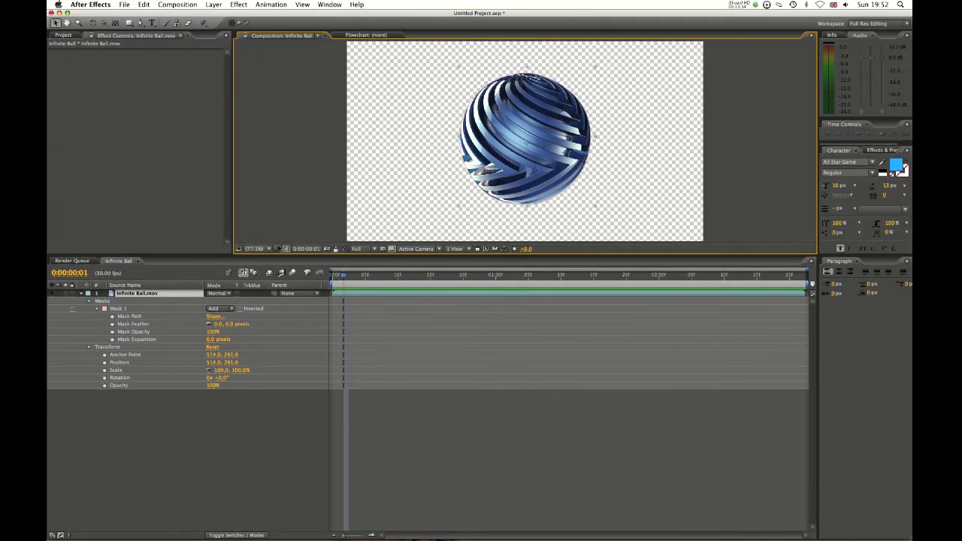
click(254, 249)
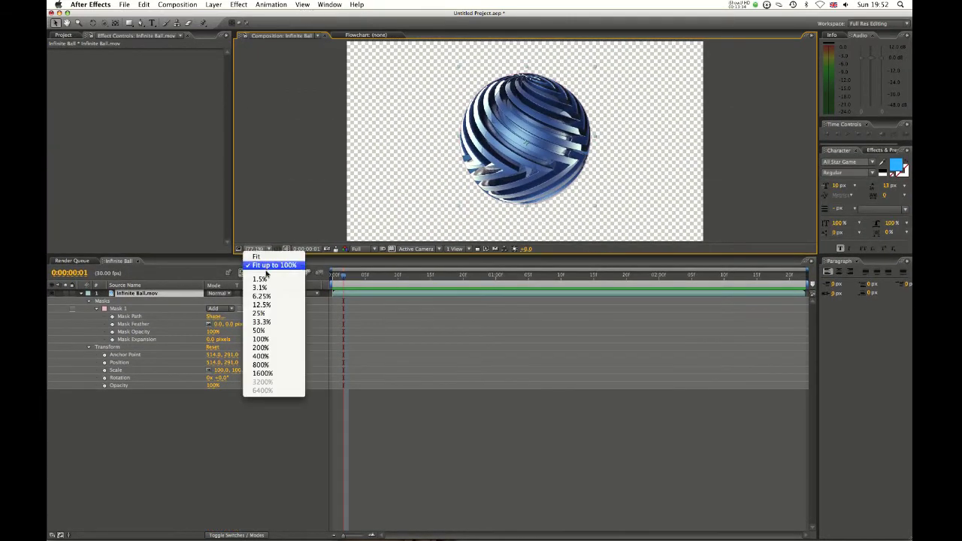
click(260, 339)
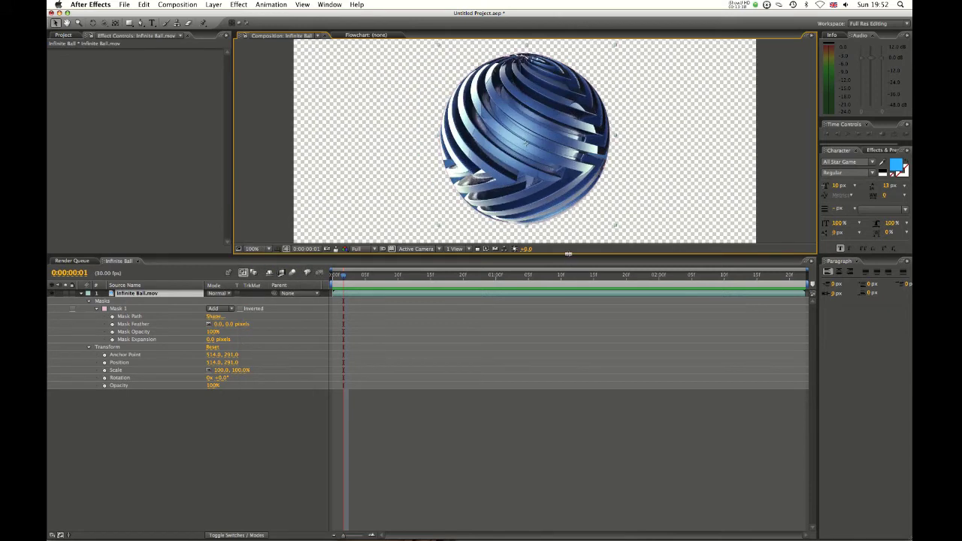
Step: Enlarge the Composition panel until the whole frame fits at 100%, and show the rulers around it
drag(566, 255, 562, 325)
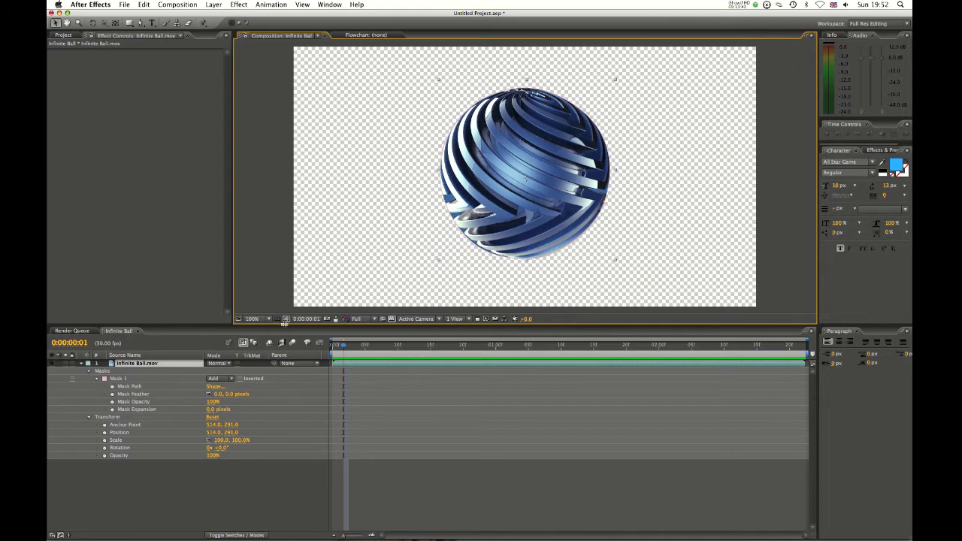
click(278, 320)
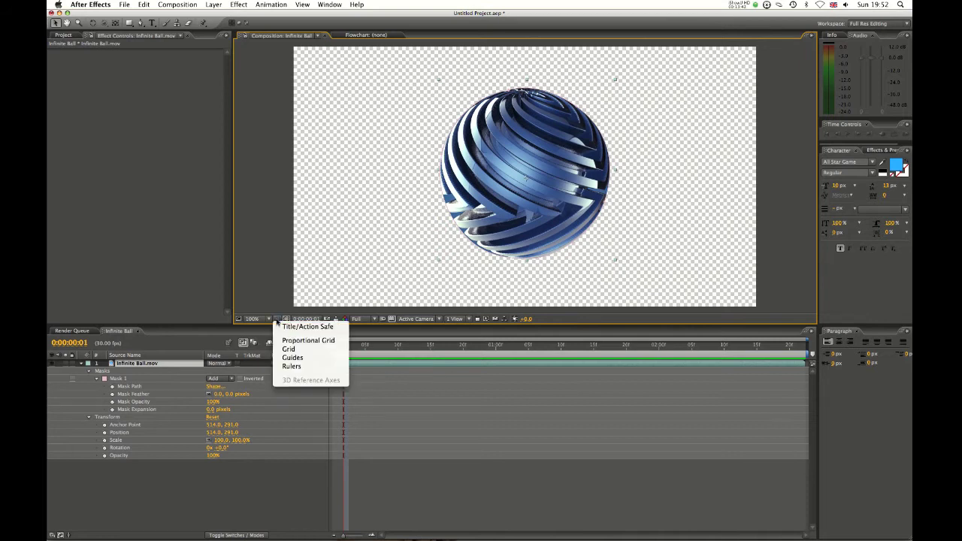
click(295, 366)
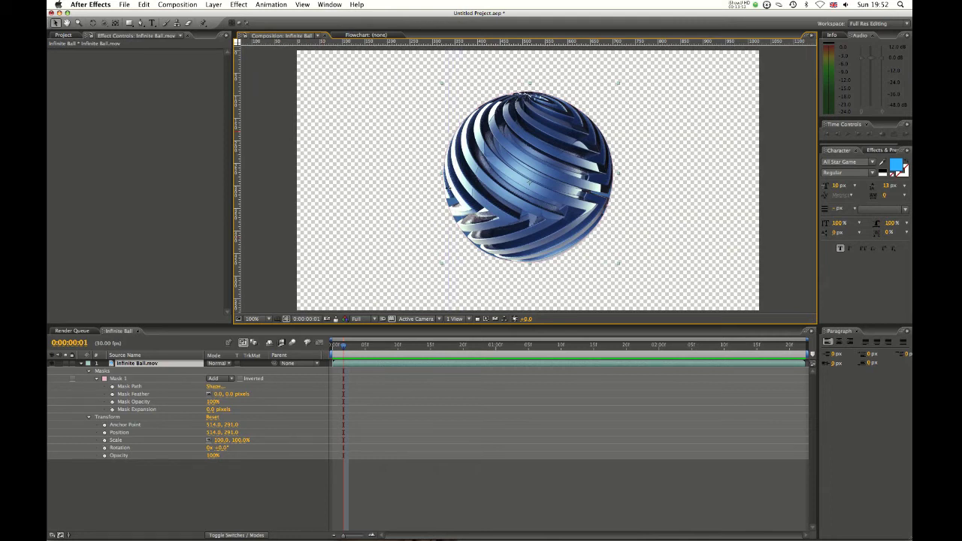
Step: Place two vertical and two horizontal guides that frame the ball on all four sides
drag(241, 182, 443, 199)
drag(513, 43, 507, 93)
drag(246, 230, 614, 253)
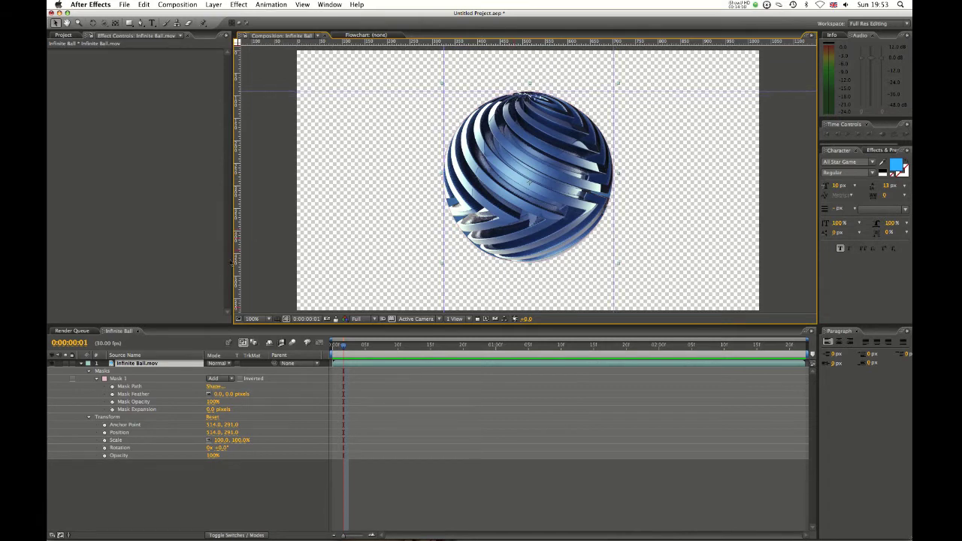
drag(418, 43, 443, 263)
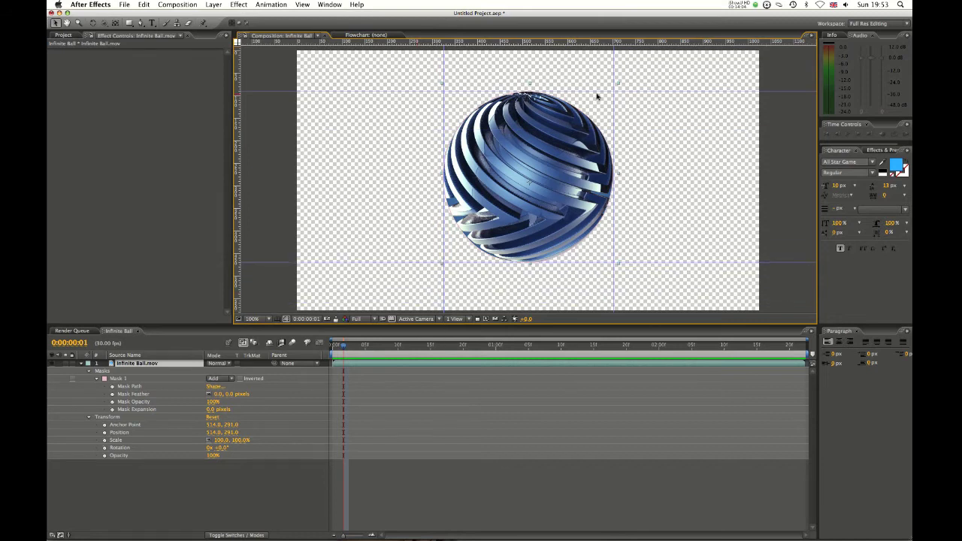
Step: Lock the guides around the ball, and undo the test drag made where the guides cross near its upper-left edge
drag(611, 87, 651, 91)
click(303, 5)
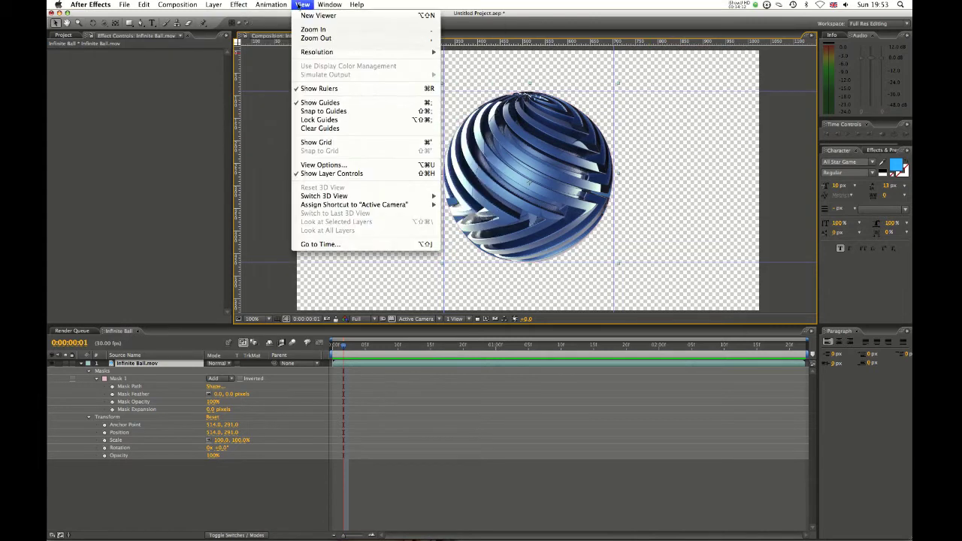
click(359, 122)
drag(447, 88, 440, 102)
key(super+z)
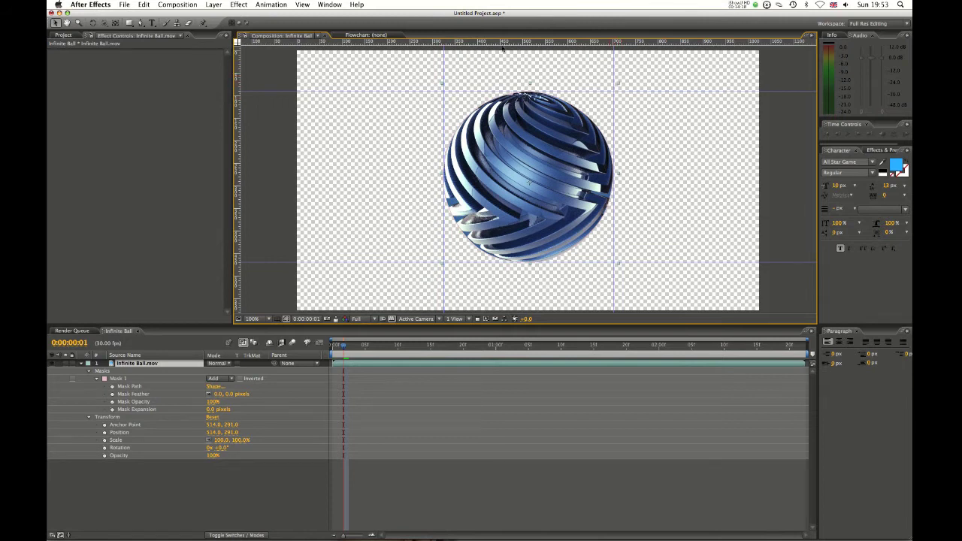
Step: Clear all guides and place a single horizontal guide across the ball, slightly above its centre
click(301, 5)
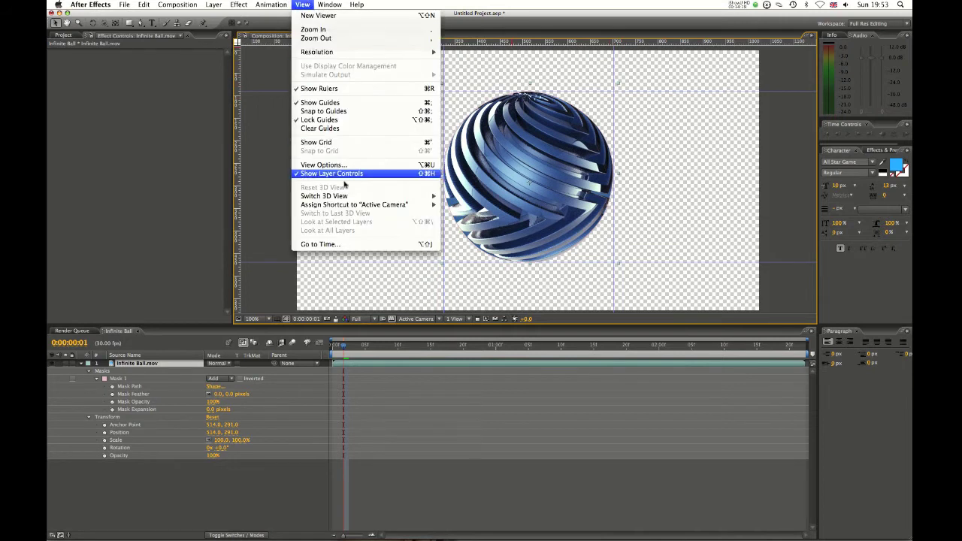
click(350, 128)
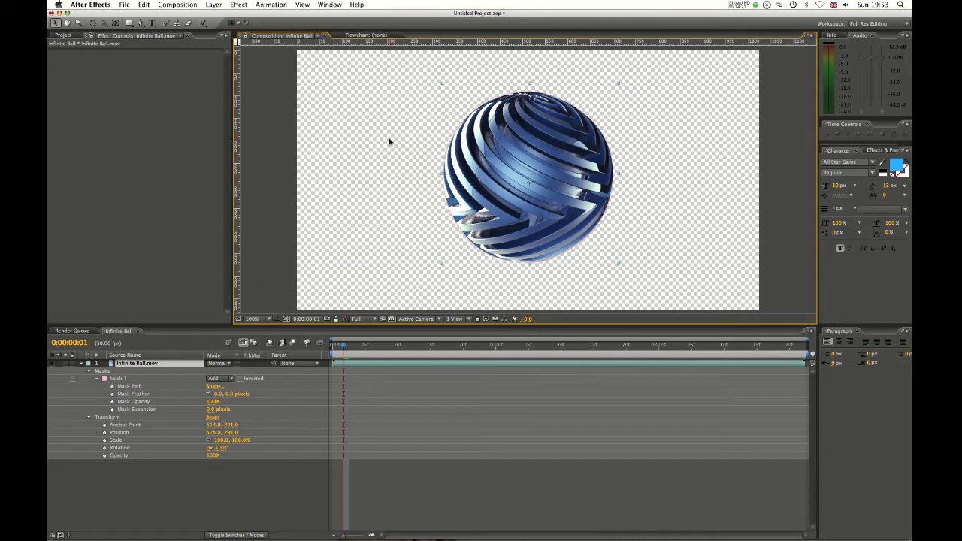
drag(379, 41, 374, 164)
Step: Hide the rulers and clear the remaining horizontal guide from the composition
key(super+r)
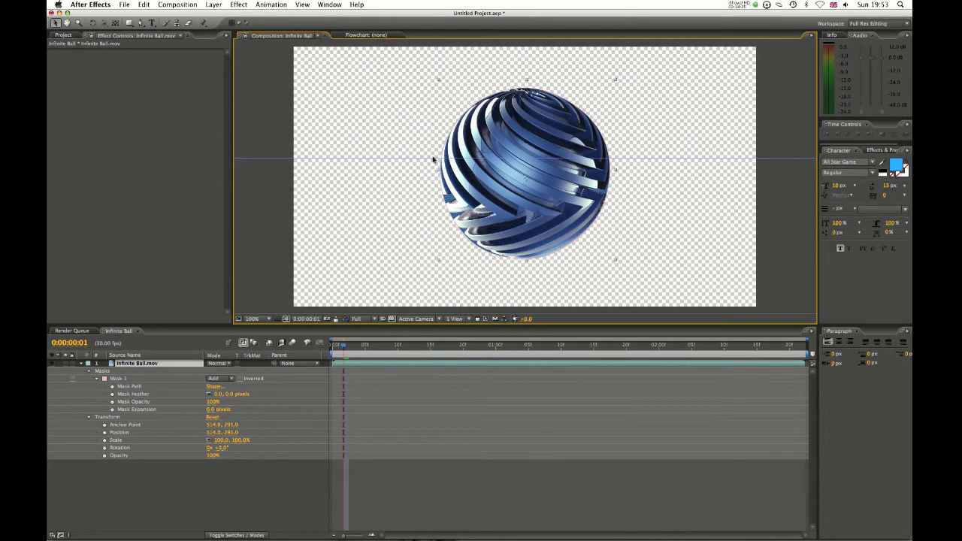
click(271, 5)
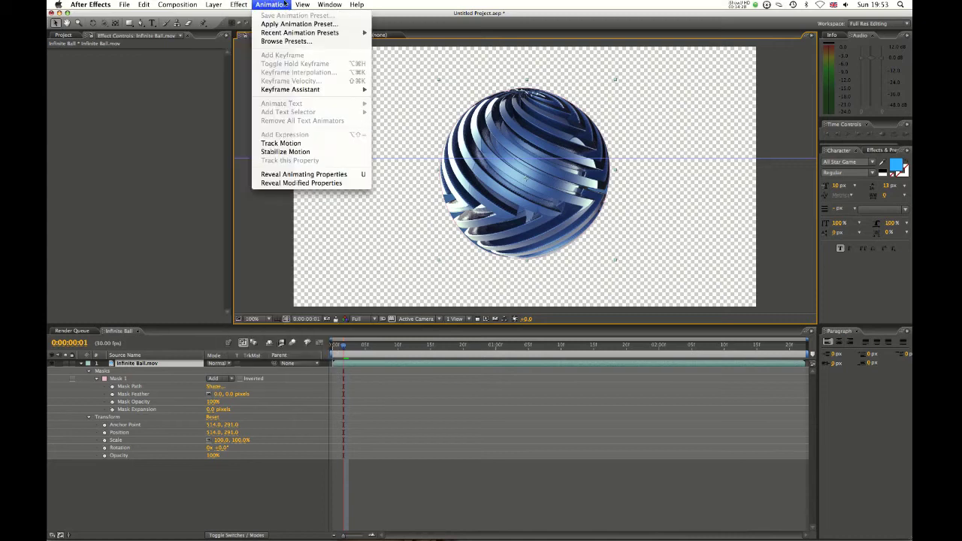
mouse_move(302, 5)
click(347, 128)
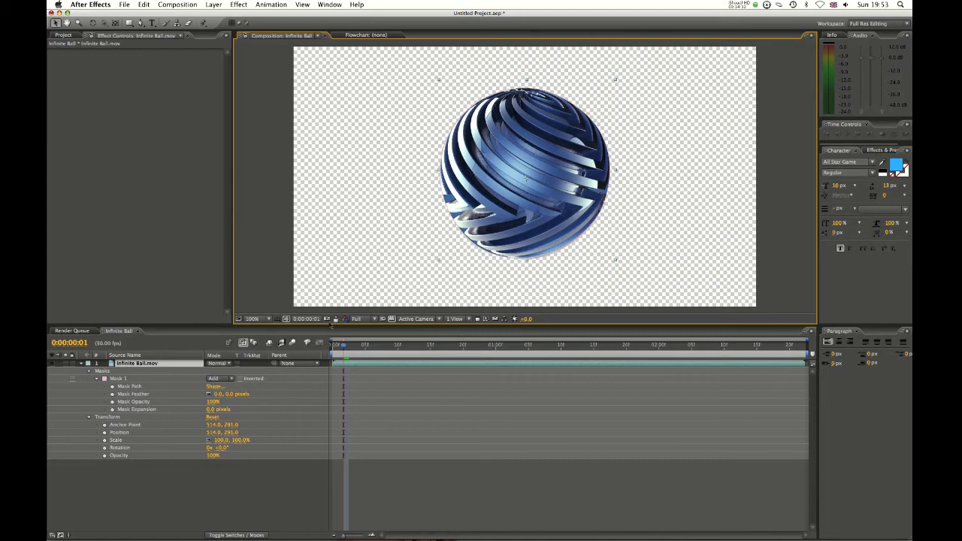
Step: Show the regular grid over the composition and hide it again
click(284, 320)
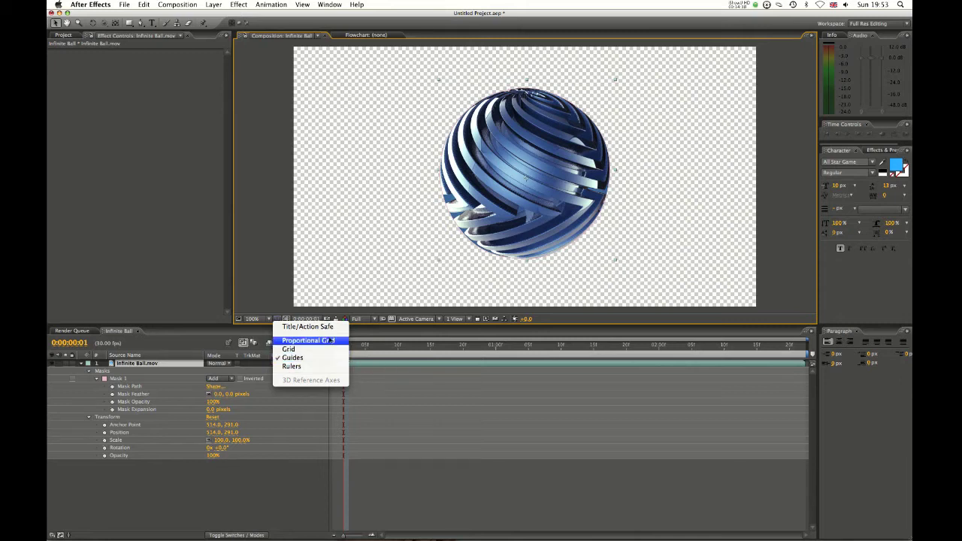
click(305, 349)
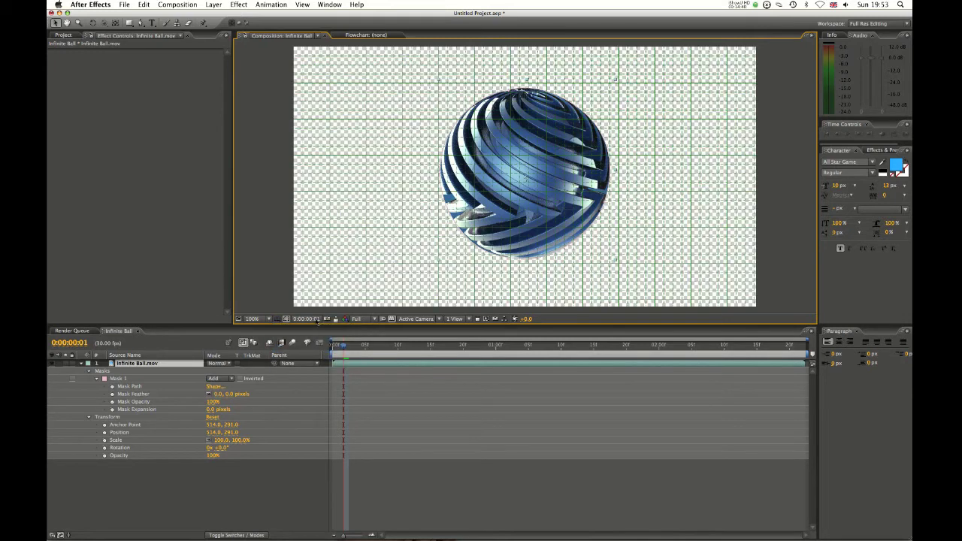
click(278, 321)
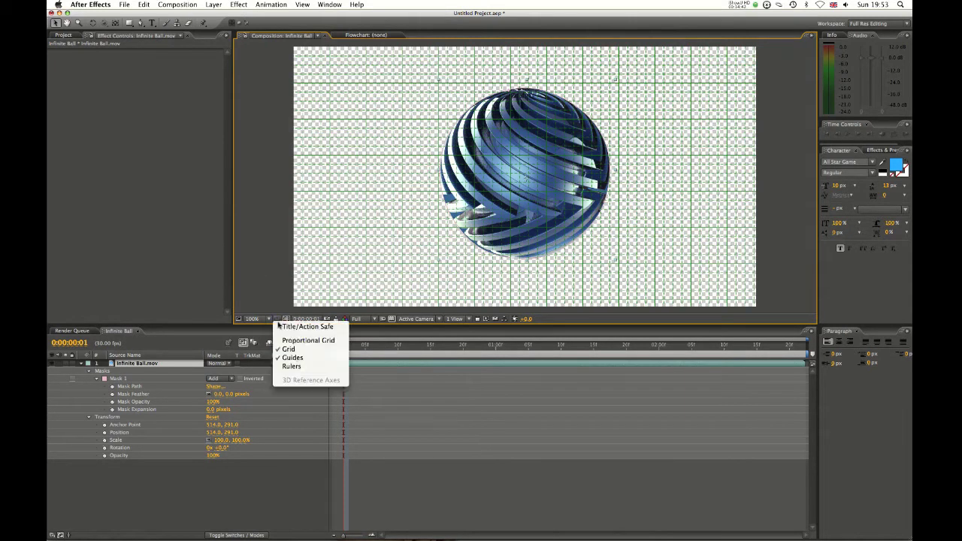
click(299, 348)
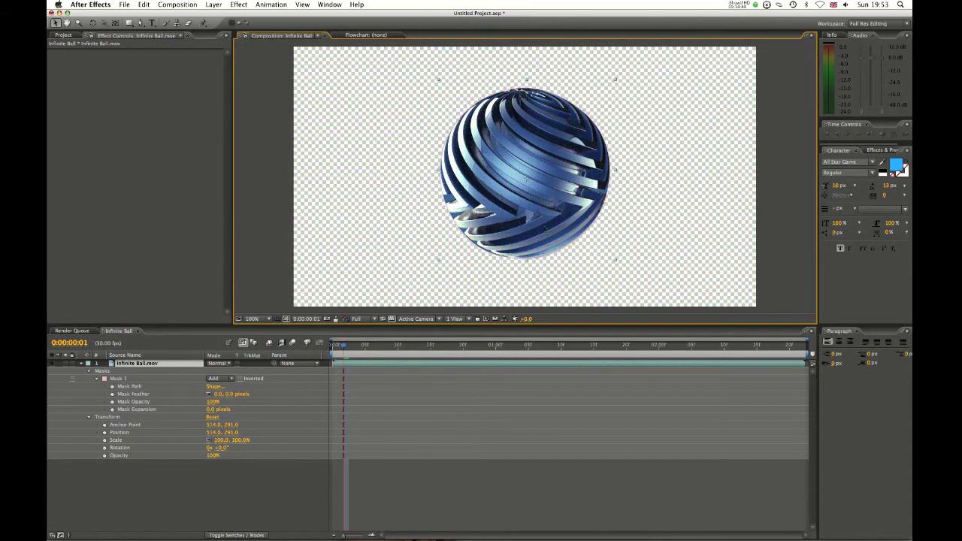
Step: Show the Title/Action Safe margins over the composition and turn them off again
key(apostrophe)
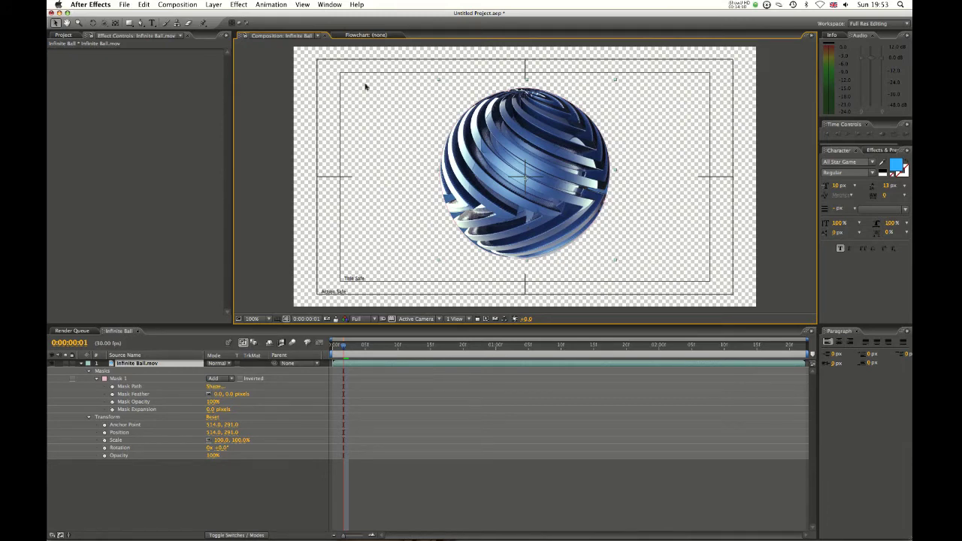
click(285, 320)
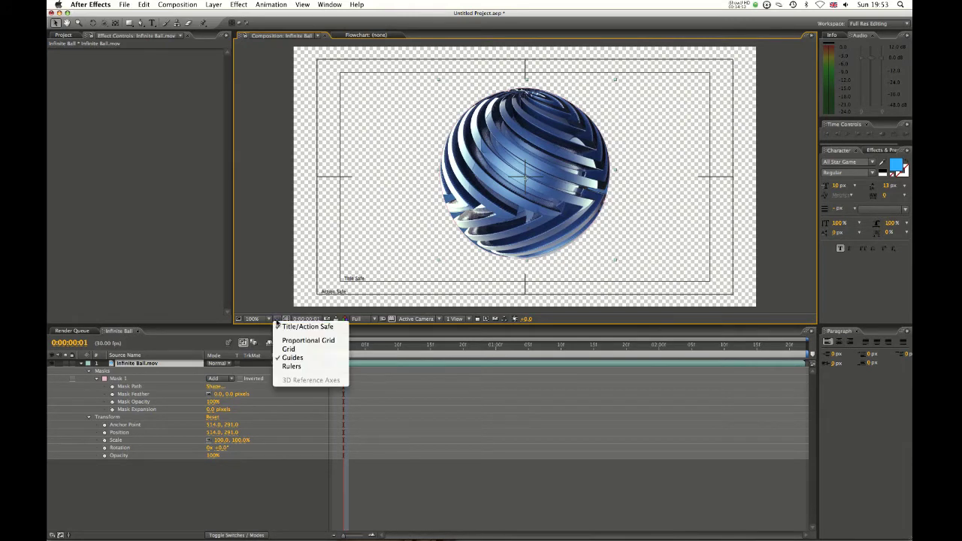
click(287, 328)
Step: Move the ball layer to Position 513.0, 287.0, centring it with the Title/Action Safe margins shown only during the move
click(281, 320)
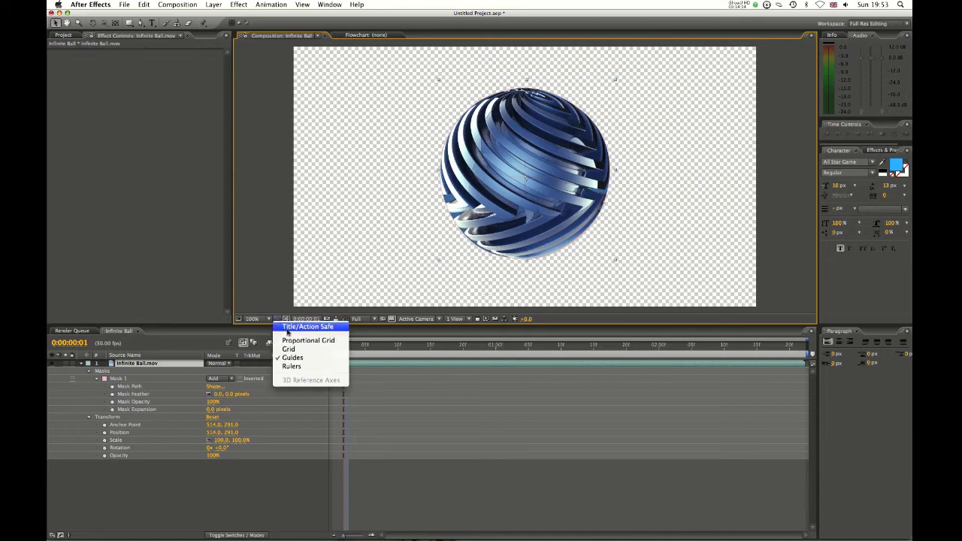
click(297, 326)
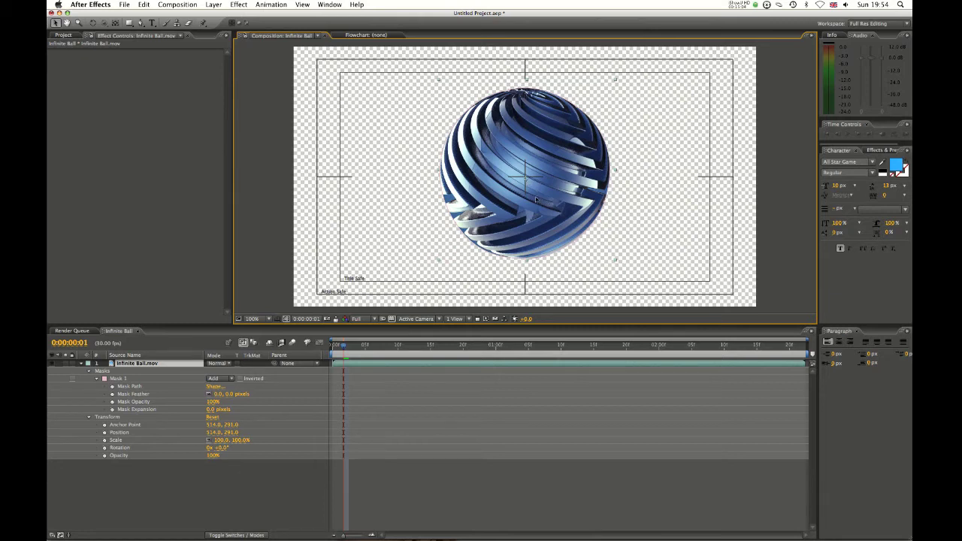
drag(536, 199, 534, 200)
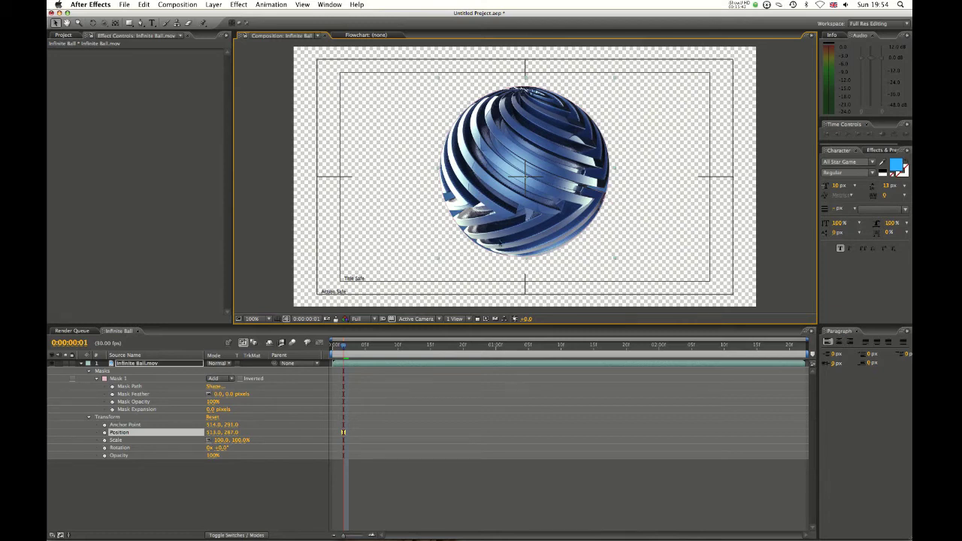
key(apostrophe)
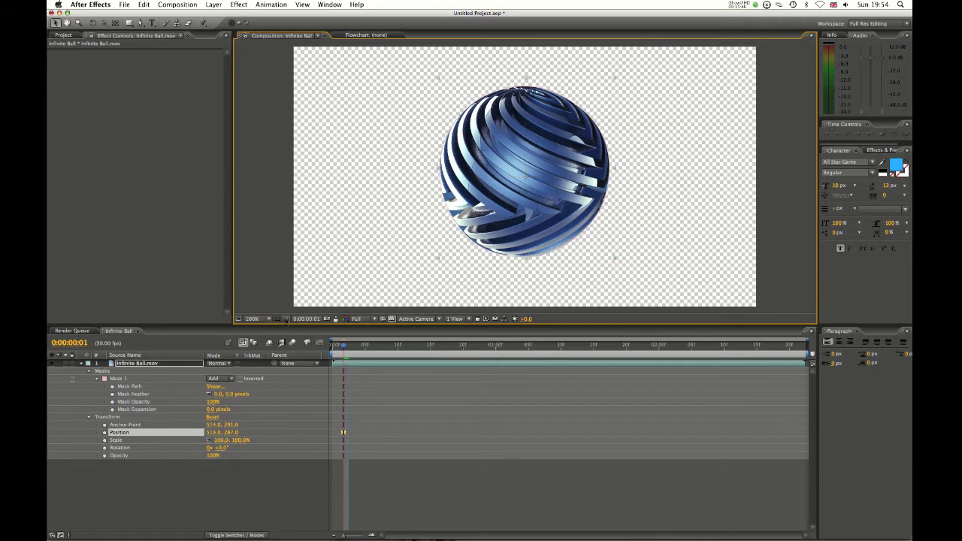
Step: Set Mask 1's outline color to a very dark green, toggling the mask path visibility off and on before and after
click(287, 321)
click(286, 321)
click(454, 221)
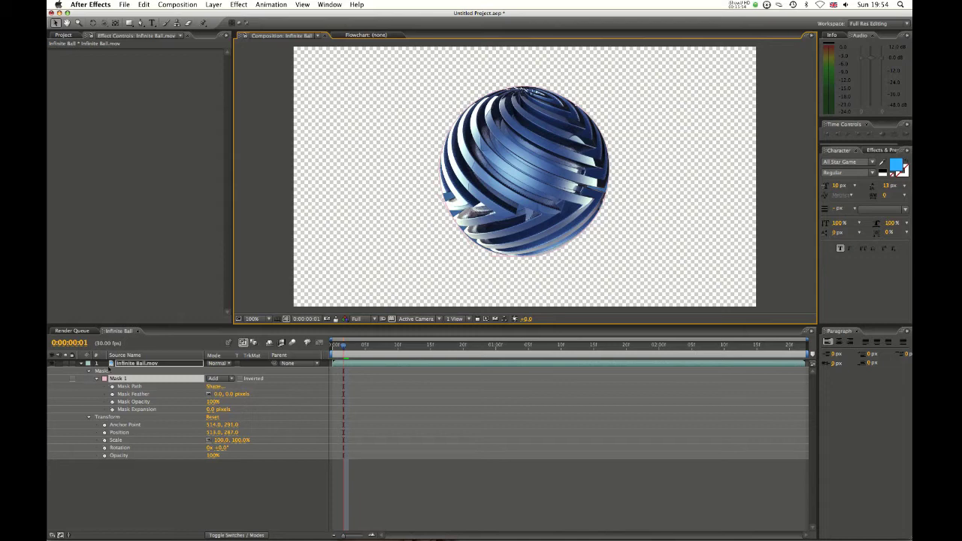
click(104, 378)
click(545, 411)
drag(563, 459, 564, 468)
click(551, 395)
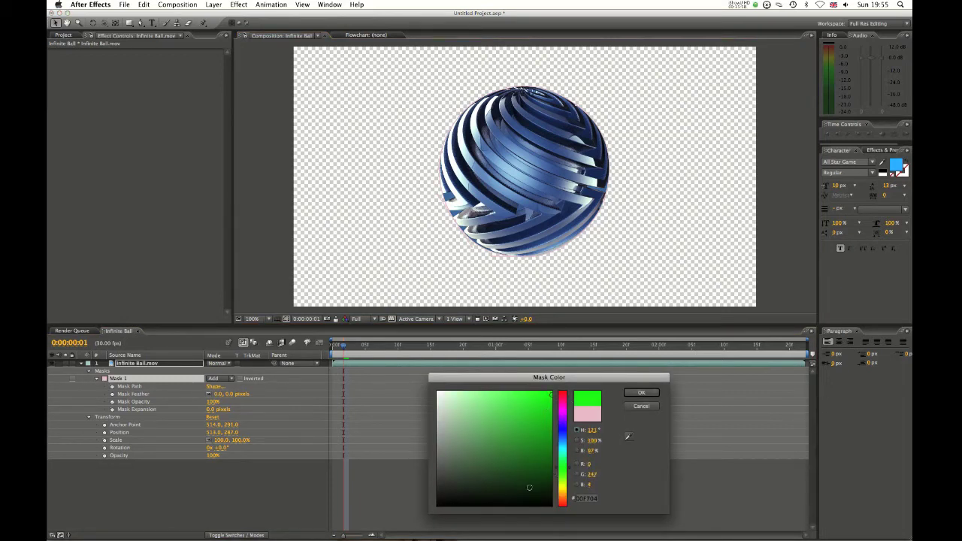
click(532, 487)
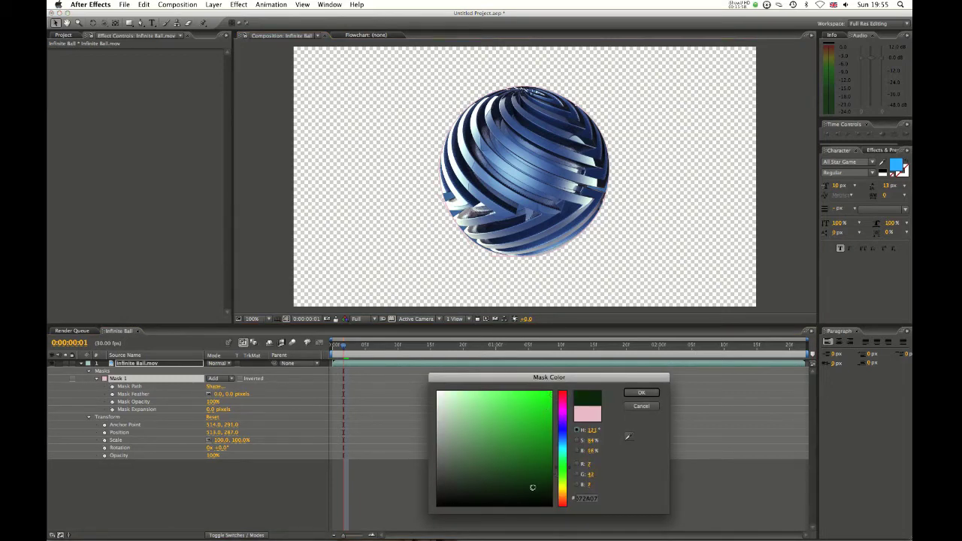
click(641, 392)
click(287, 319)
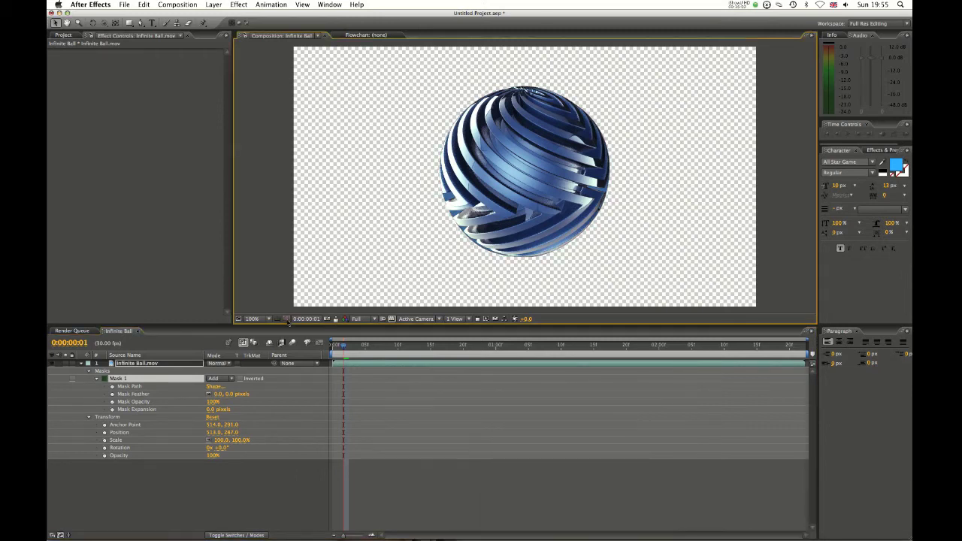
click(287, 321)
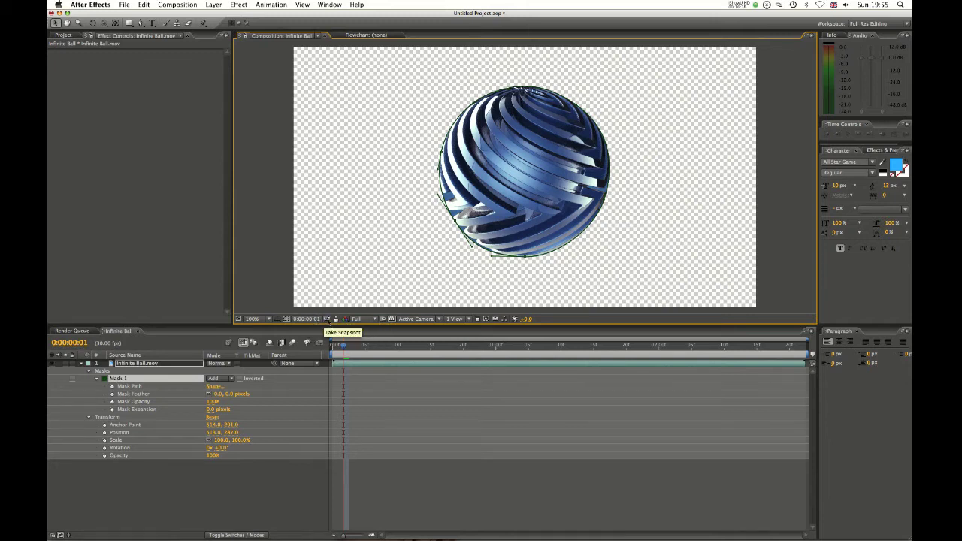
Step: Preview the composition briefly, move the current time to 0:00:00:04 and take a snapshot of that frame
mouse_move(366, 346)
mouse_down()
mouse_move(410, 347)
mouse_move(381, 346)
mouse_up()
key(space)
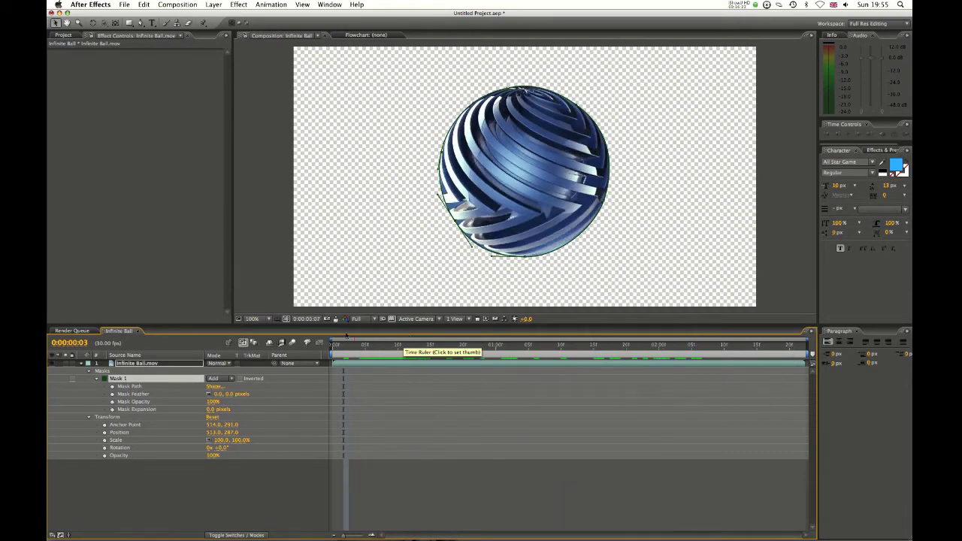
click(364, 351)
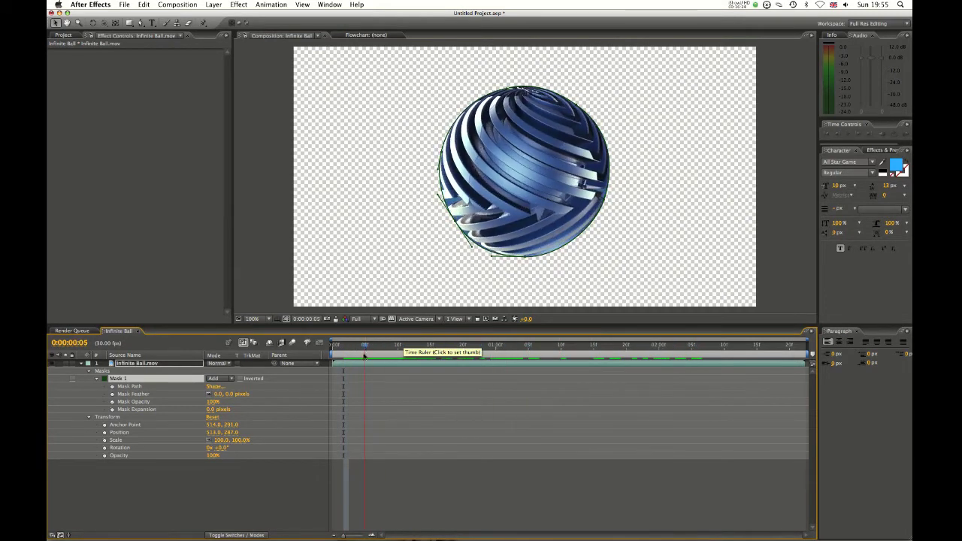
drag(364, 355, 362, 354)
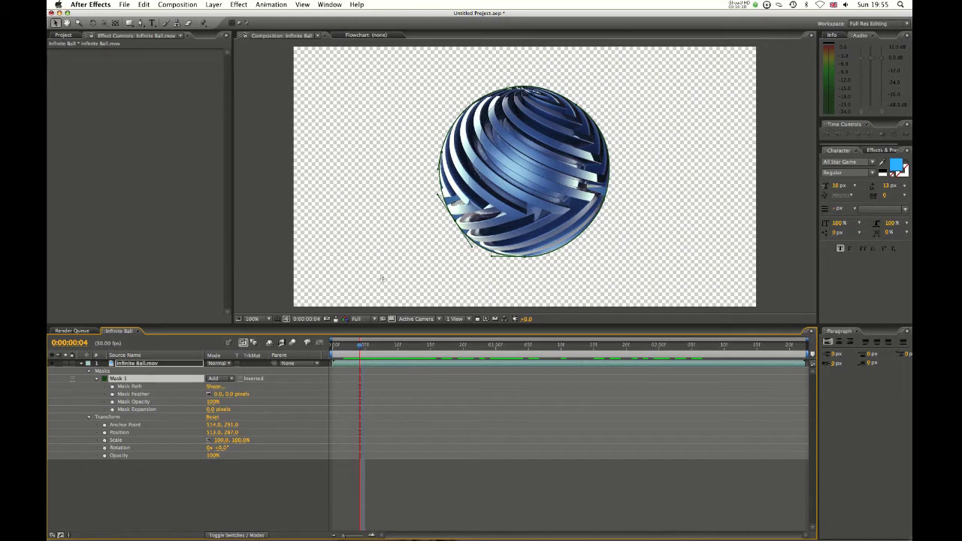
click(327, 320)
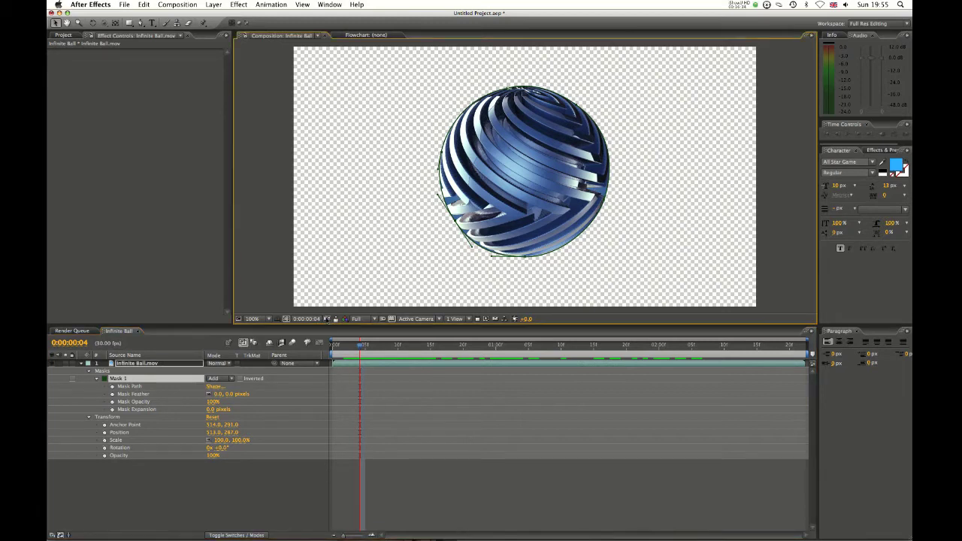
Step: Compare the frame at 0:00:02:11 with the last snapshot several times, and return the current time to 0:00:00:00
drag(420, 348, 736, 350)
click(336, 320)
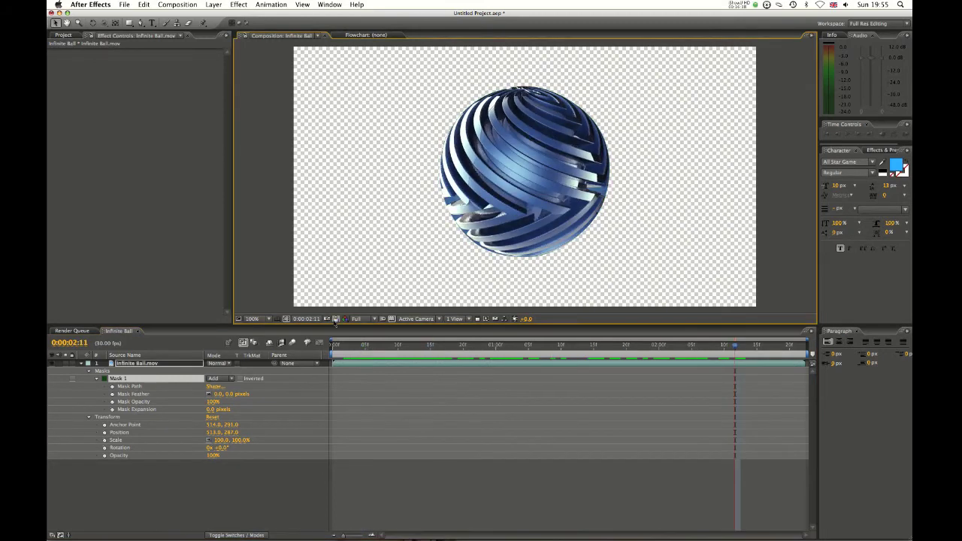
click(336, 321)
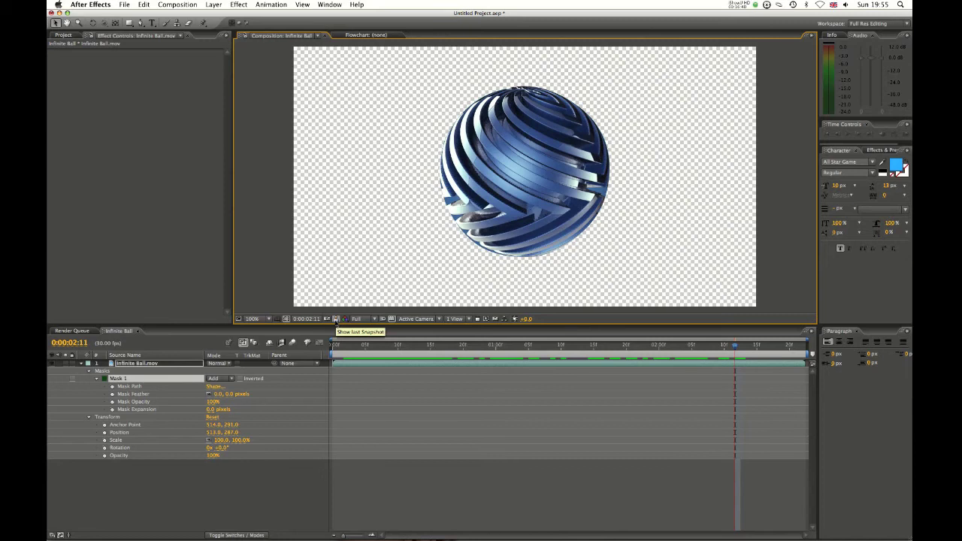
click(336, 322)
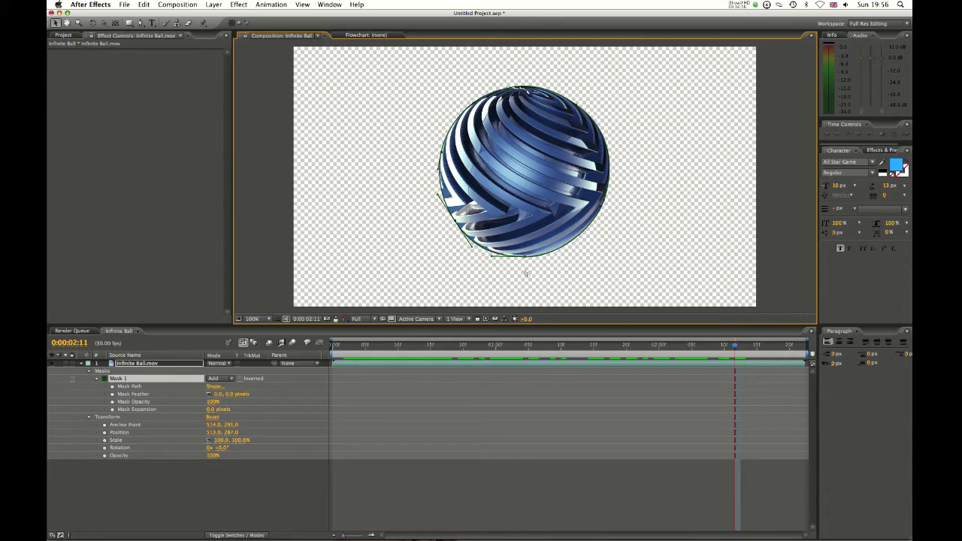
drag(733, 345, 330, 338)
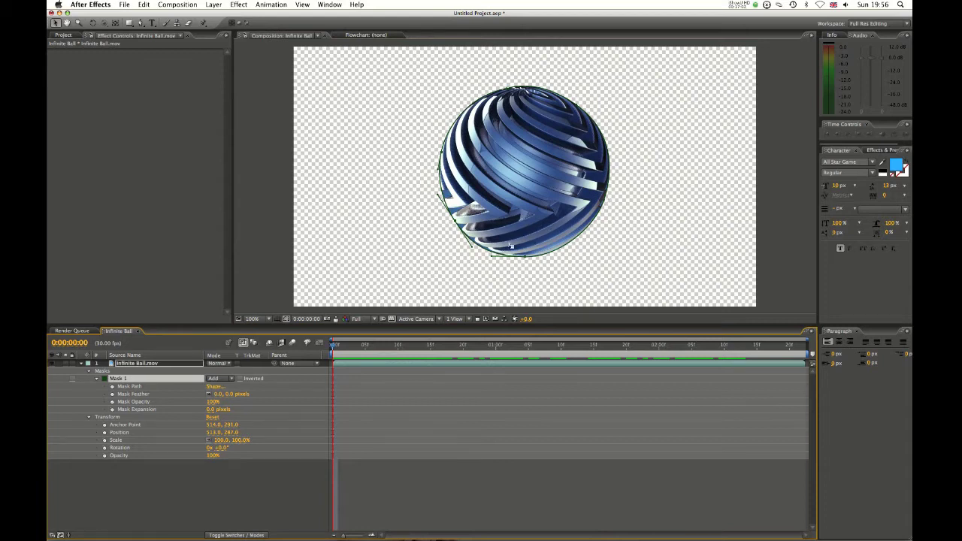
Step: Cycle the viewer through its Red, Green and Blue channels several times at 0:00:00:00, and return it to RGB
drag(586, 346, 333, 346)
key(alt+1)
key(alt+2)
key(alt+3)
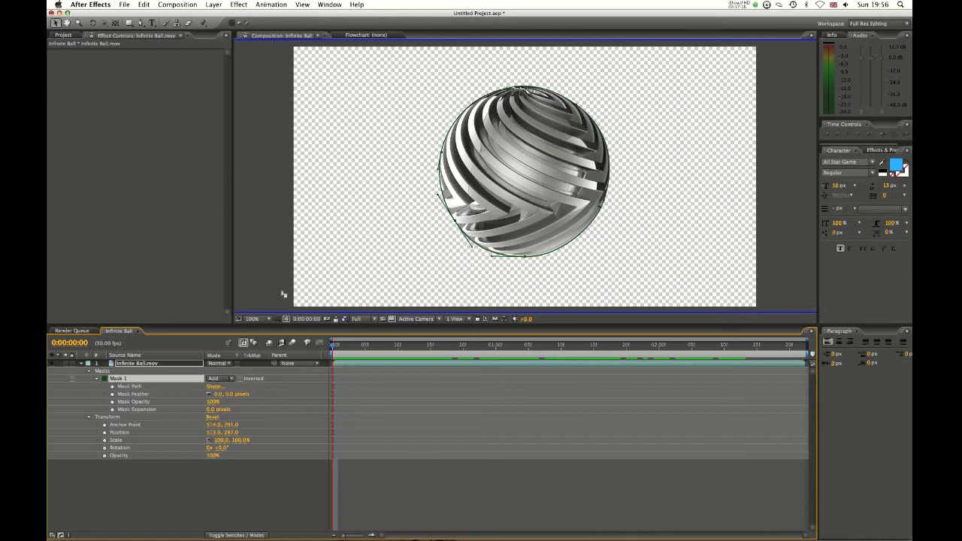
key(alt+2)
key(alt+1)
key(alt+1)
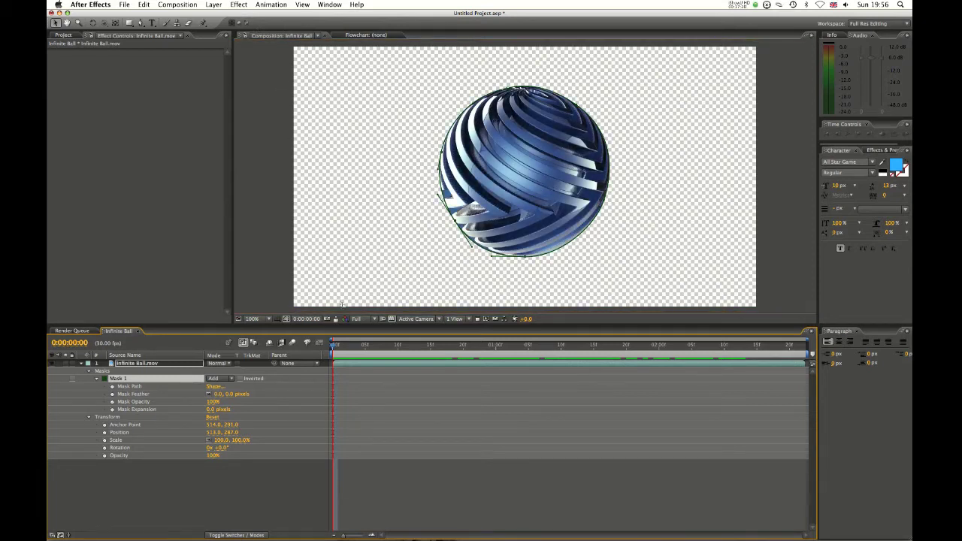
key(alt+1)
key(alt+2)
key(alt+3)
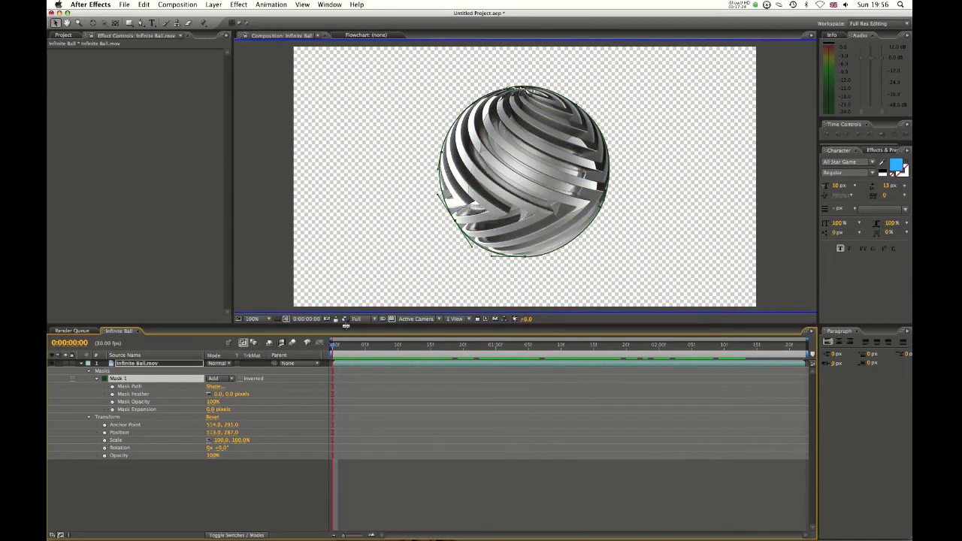
key(alt+1)
click(344, 320)
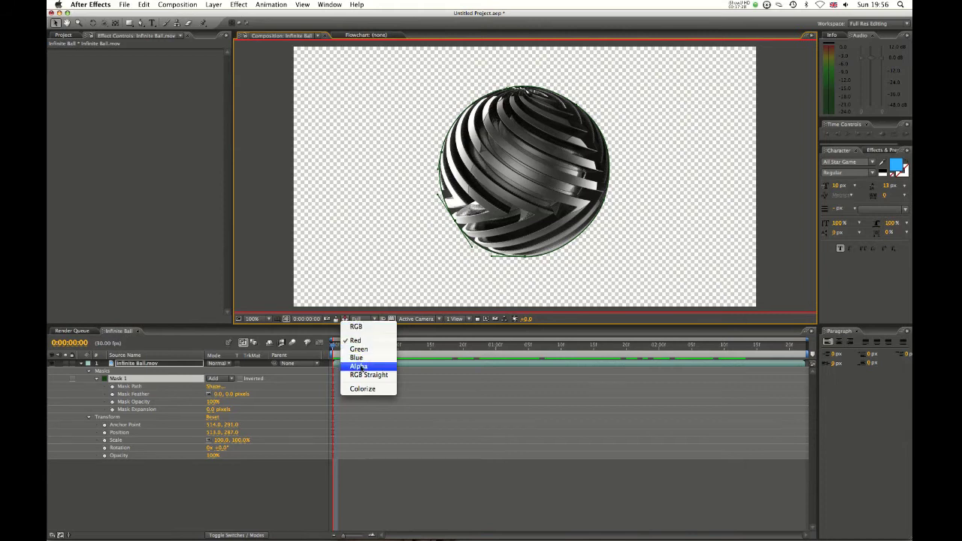
click(356, 327)
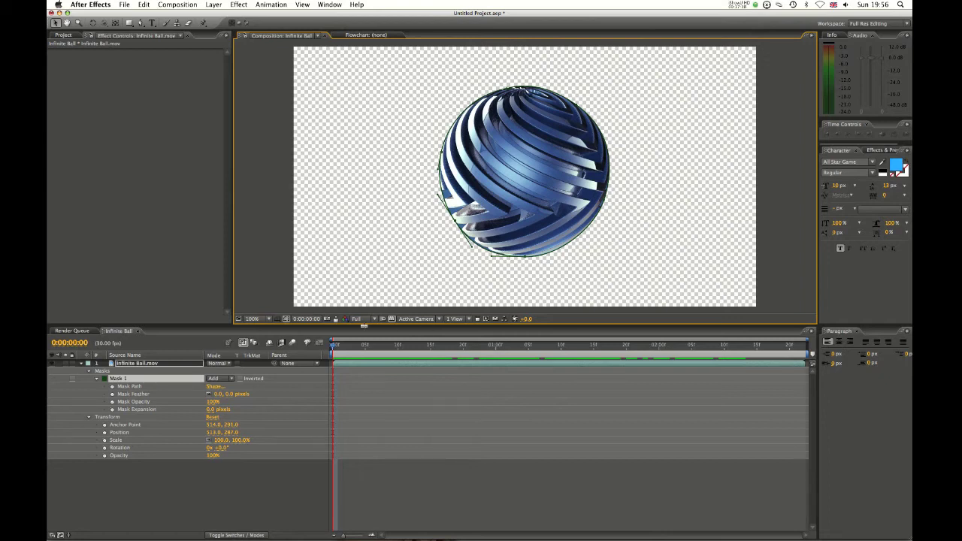
Step: Preview briefly to 0:00:00:19, compare the Red, Green and Blue channels of that frame, return to RGB and move the current time to 0:00:00:12
key(space)
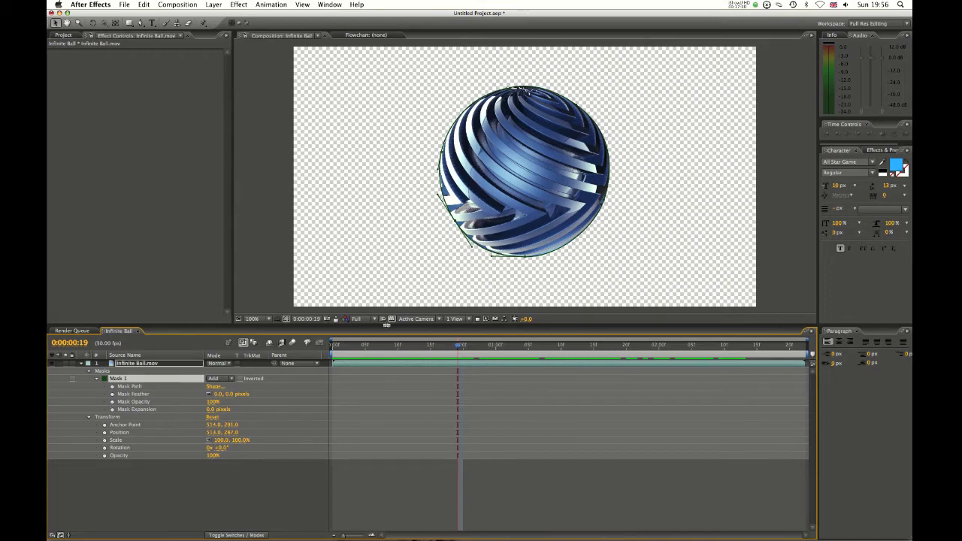
key(alt+1)
key(alt+2)
key(alt+3)
key(alt+1)
key(alt+2)
key(alt+3)
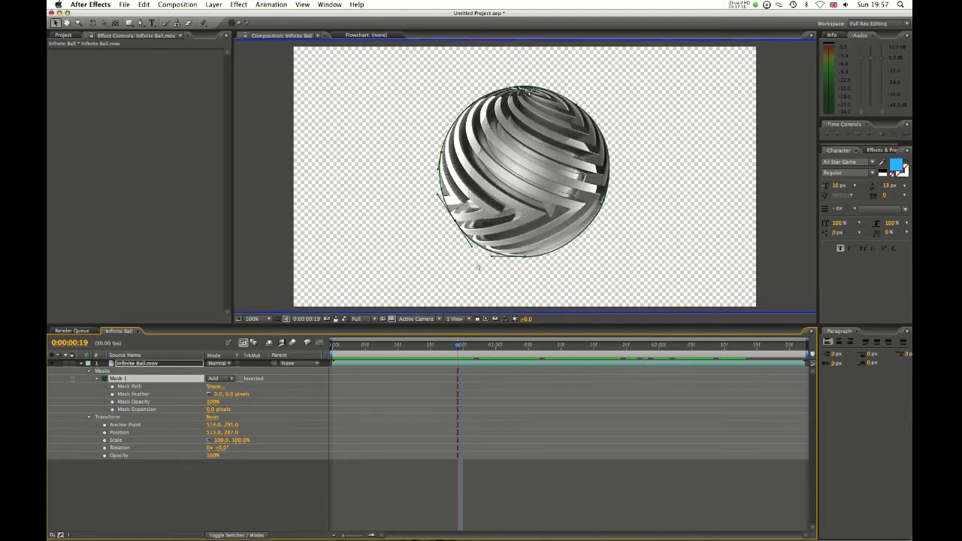
key(alt+1)
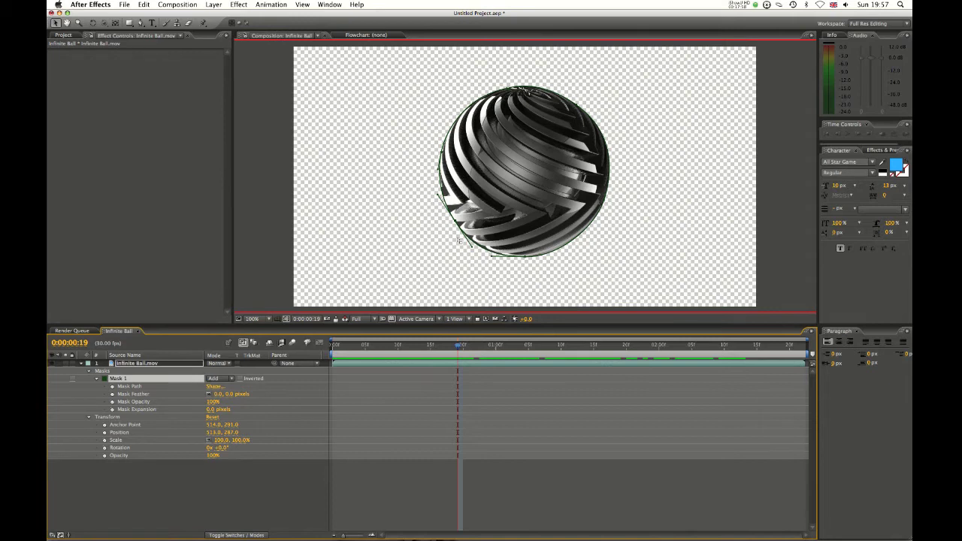
key(alt+3)
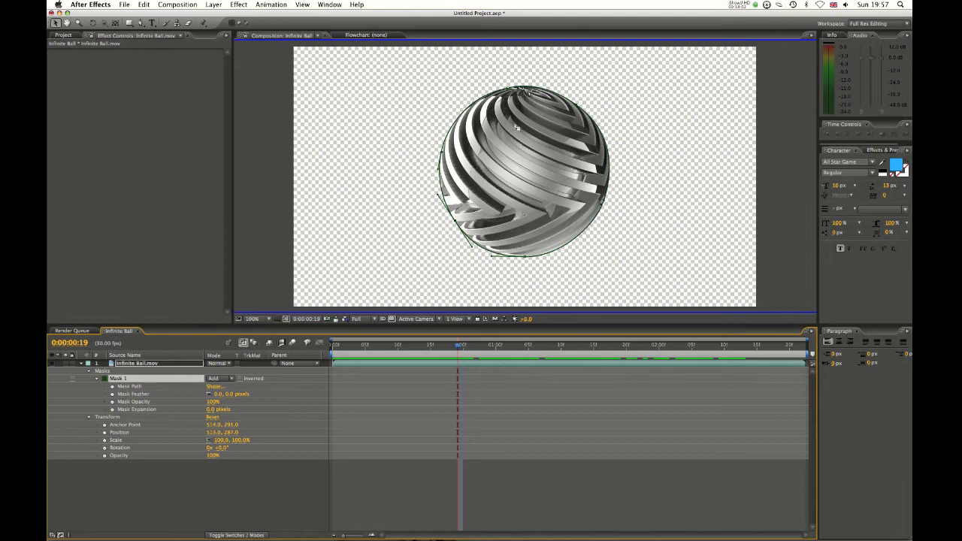
key(alt+1)
key(alt+2)
key(alt+3)
key(alt+1)
key(alt+1)
drag(485, 349, 414, 348)
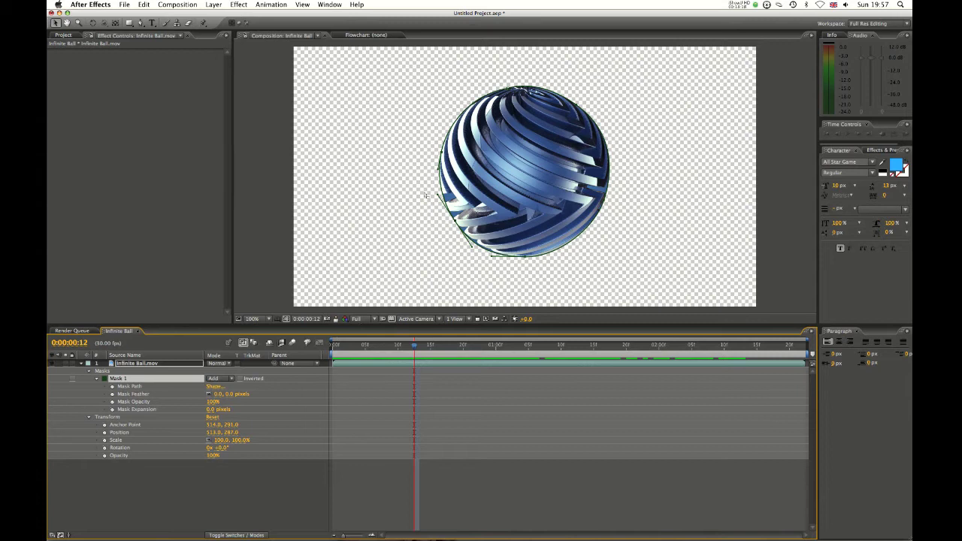
Step: Lower the composition's preview resolution to Half and then Third, and reduce the viewer's magnification to 50%
click(374, 319)
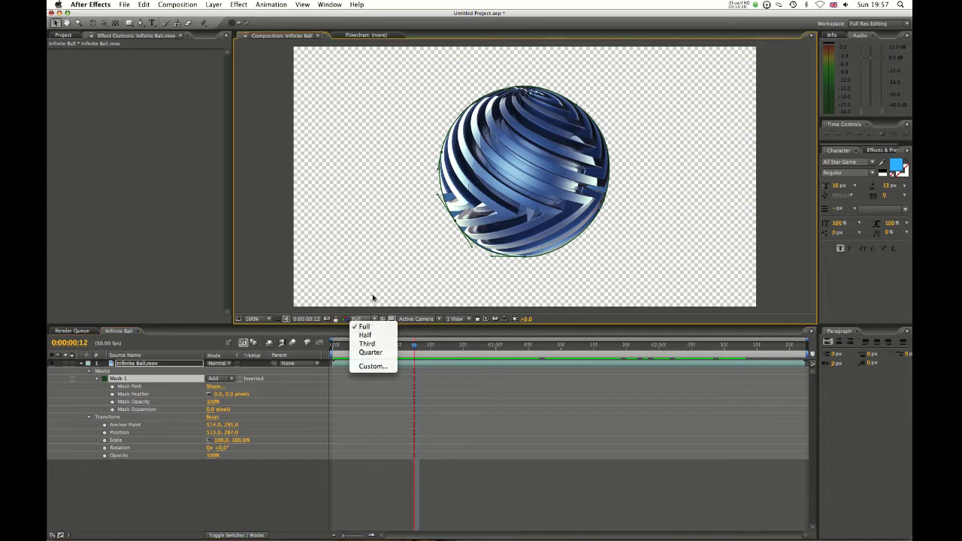
click(368, 335)
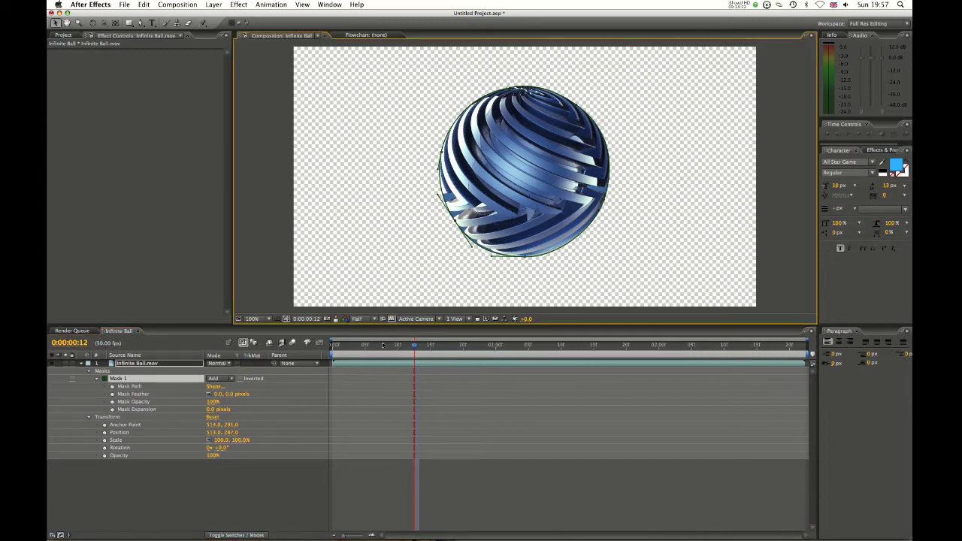
click(367, 319)
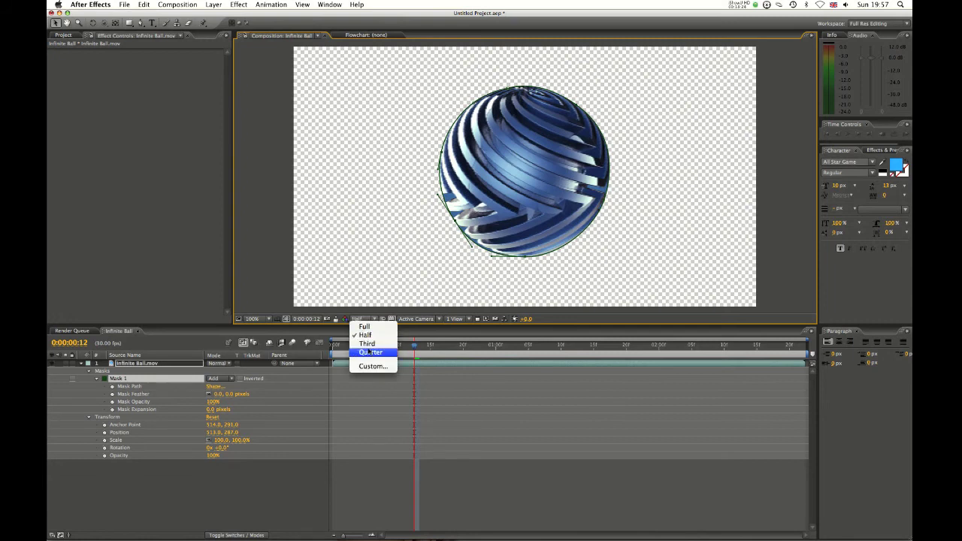
click(370, 348)
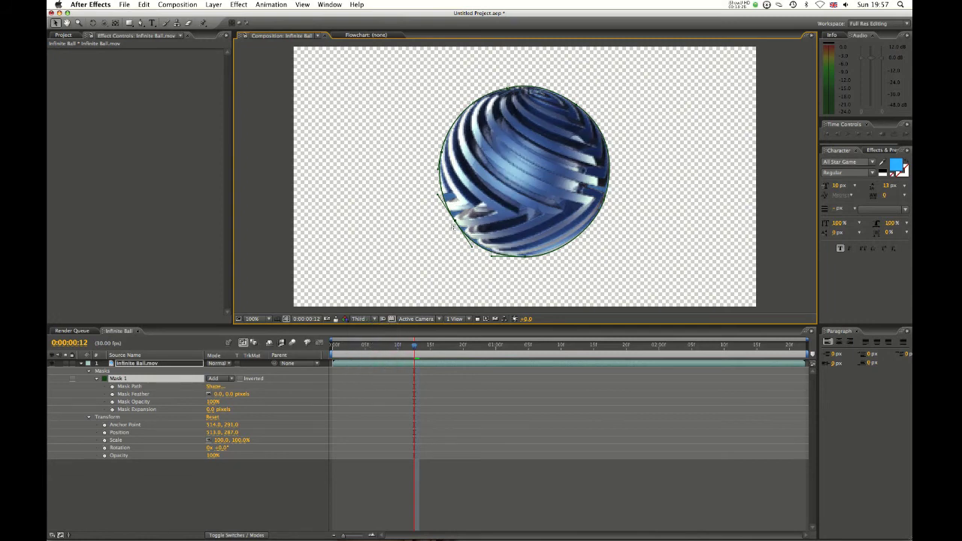
click(358, 319)
click(364, 309)
key(comma)
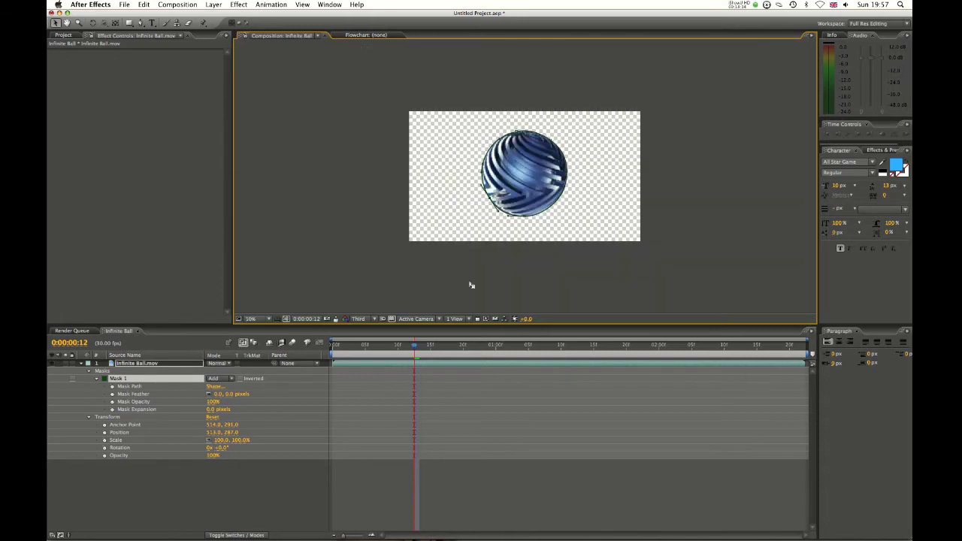
Step: Set the preview resolution to Half at 50% magnification, and return the viewer to 100% for comparison
click(356, 318)
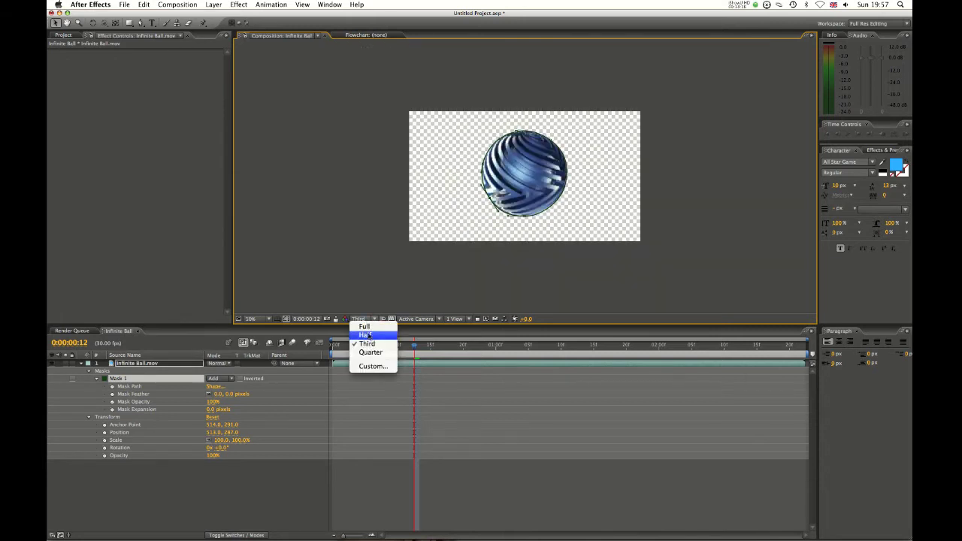
click(366, 336)
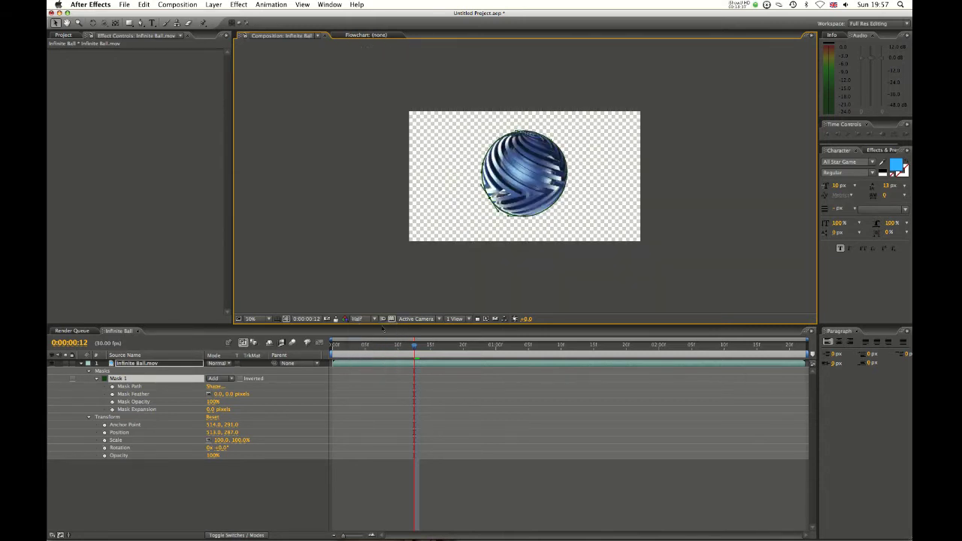
click(717, 235)
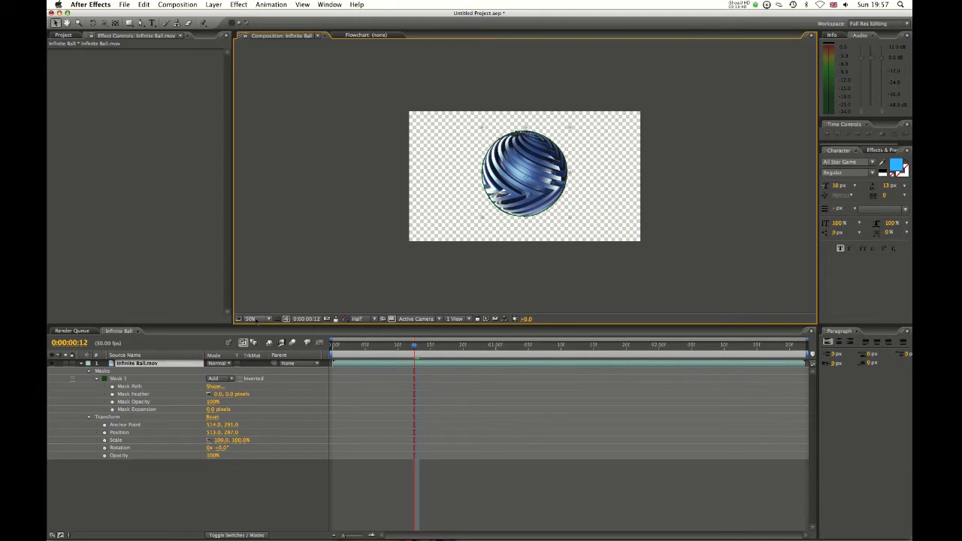
key(slash)
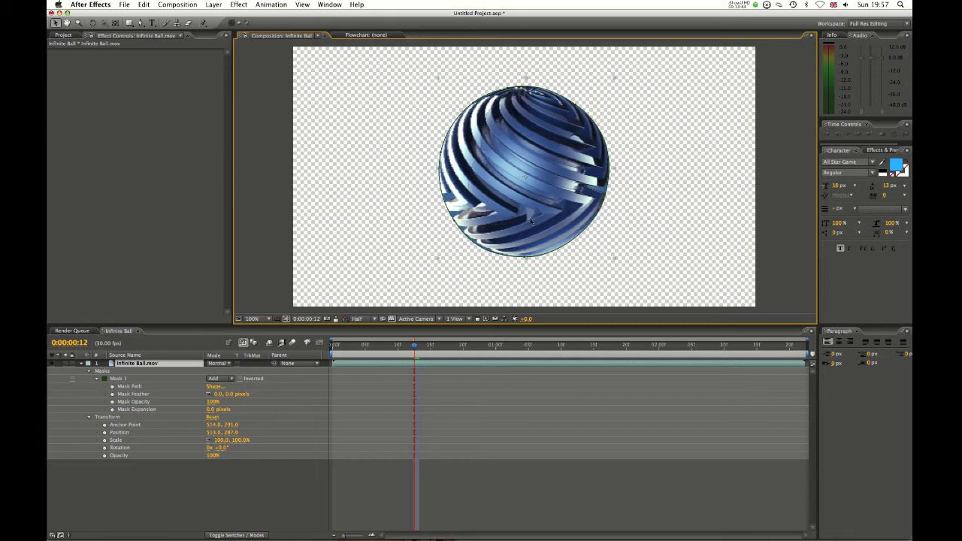
Step: Set the preview resolution to Quarter and reduce the viewer's magnification to 25%
click(361, 319)
click(367, 335)
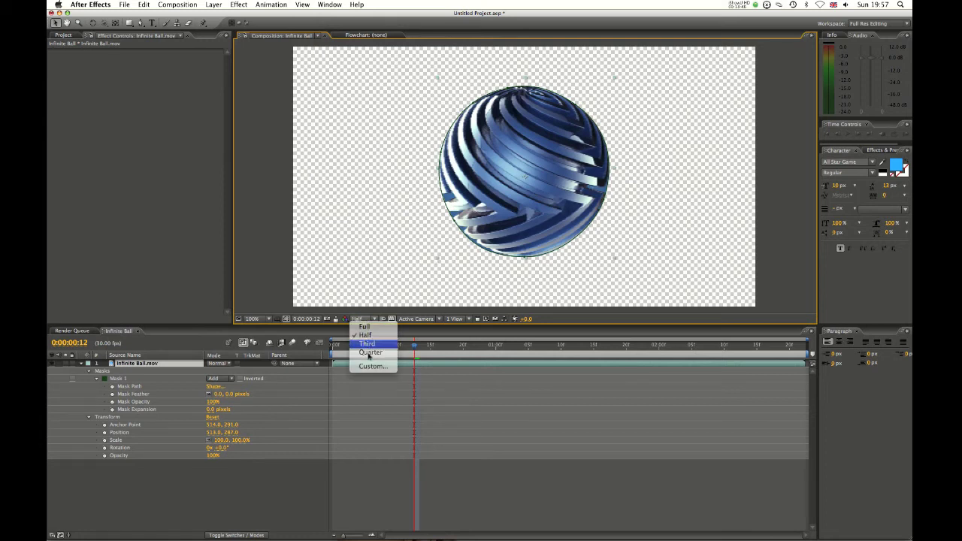
click(362, 319)
click(368, 350)
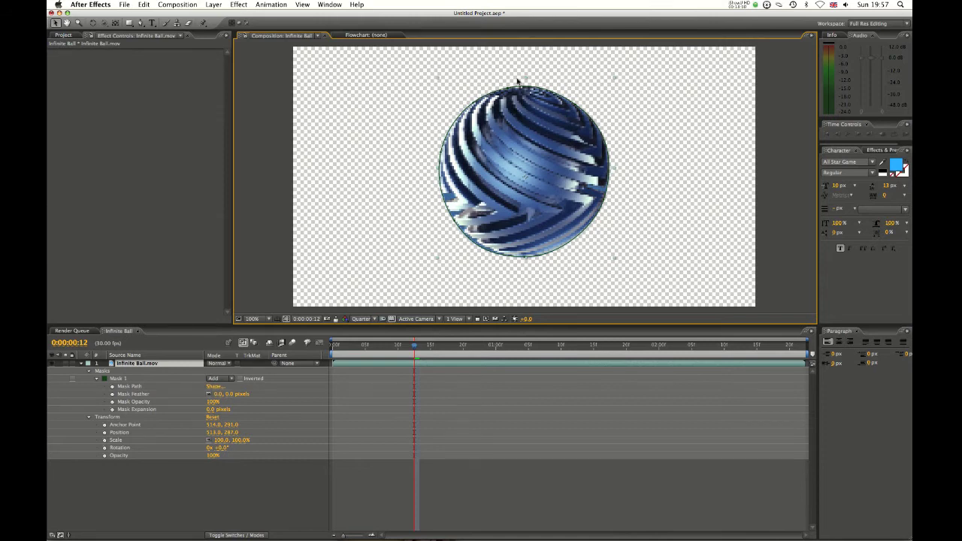
key(comma)
key(comma)
key(comma)
key(comma)
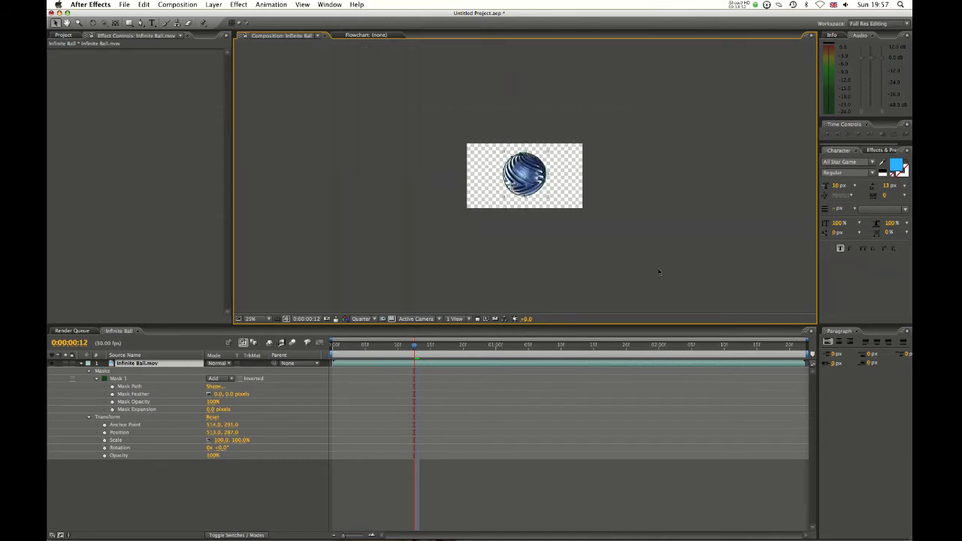
Step: Deselect the ball layer, set the preview resolution to Full and restore the viewer's magnification to 100%
click(674, 221)
click(360, 318)
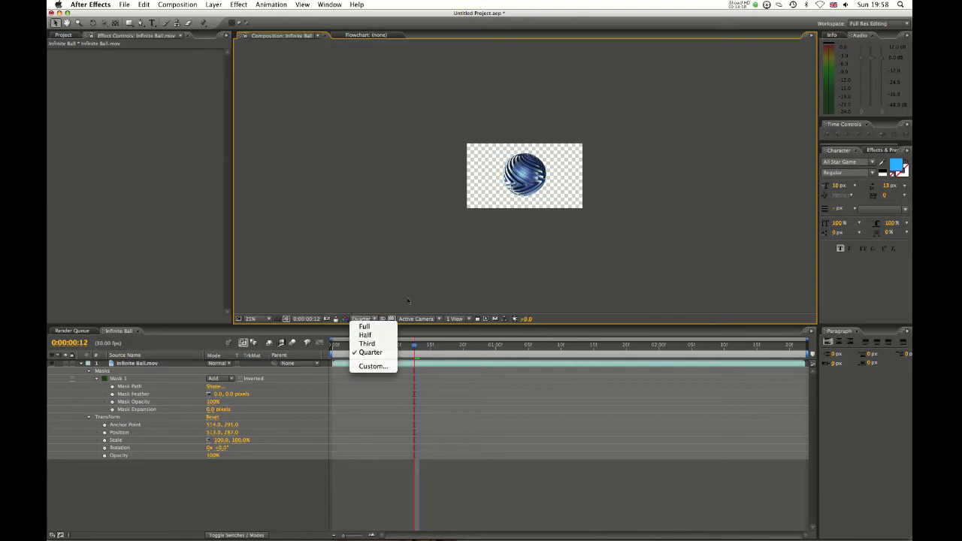
click(365, 327)
key(slash)
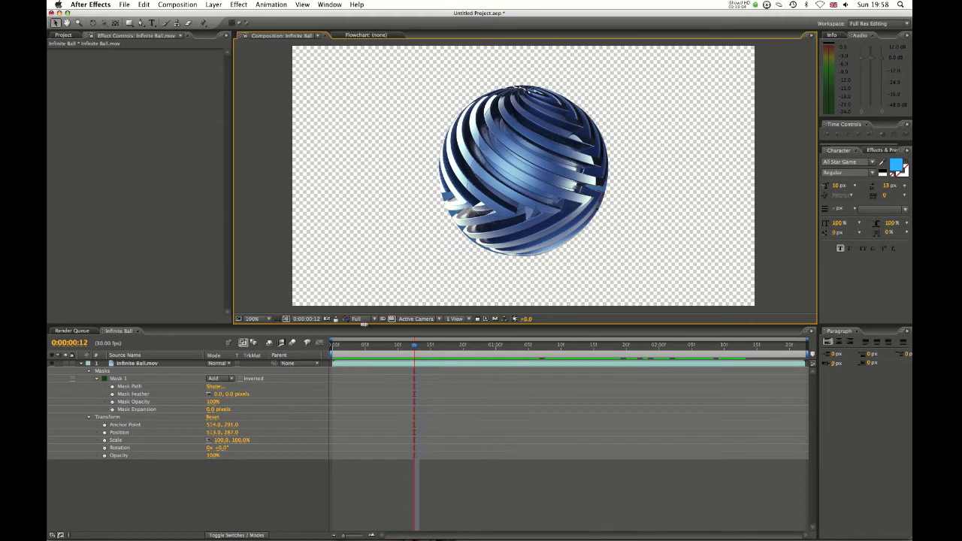
click(365, 319)
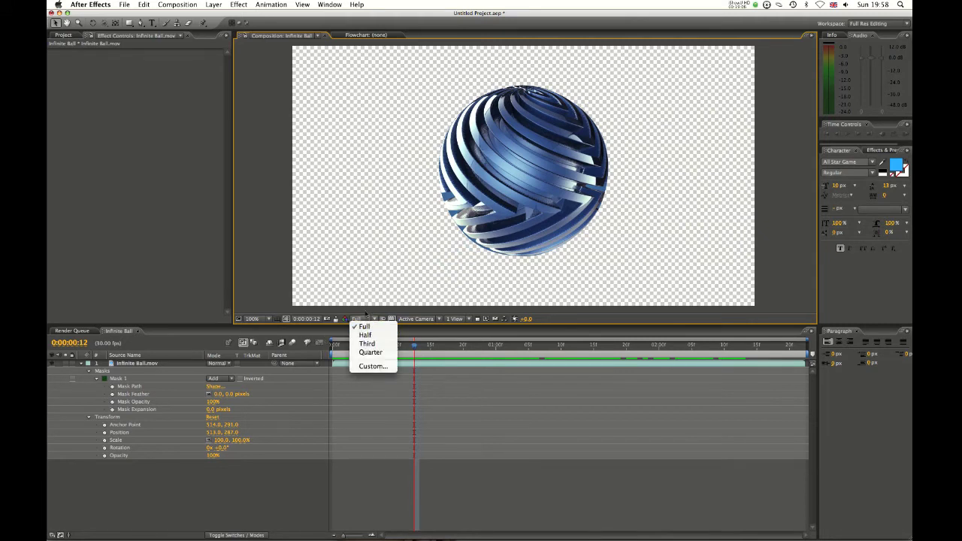
click(364, 318)
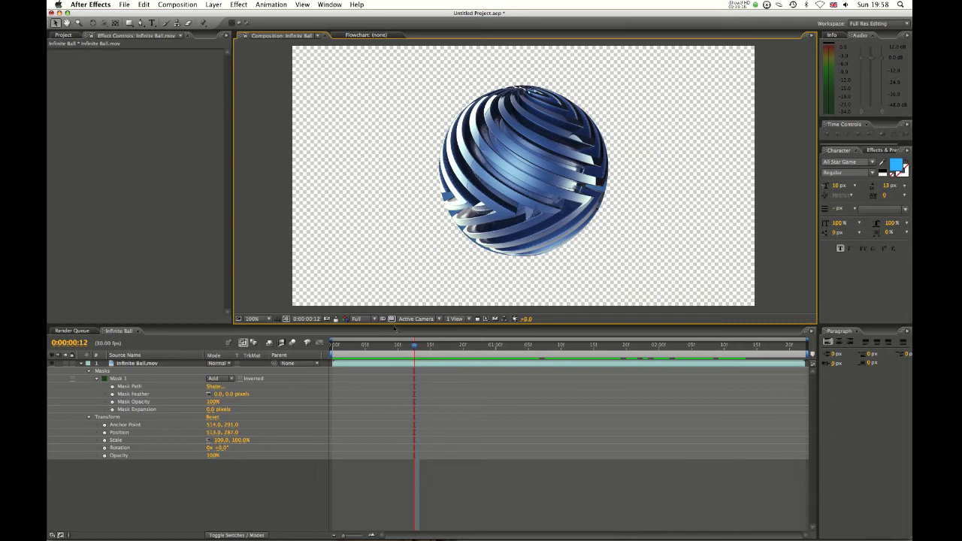
Step: Draw a rectangular region of interest over the ball's left edge, preview it with the current time at 0:00:00:05, and restore the full frame
drag(331, 152, 463, 244)
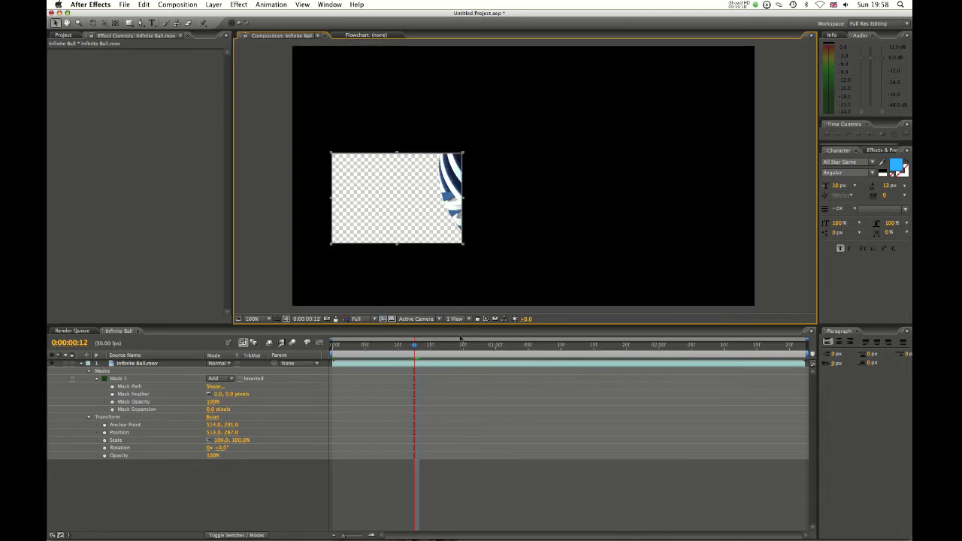
click(365, 343)
key(KP_0)
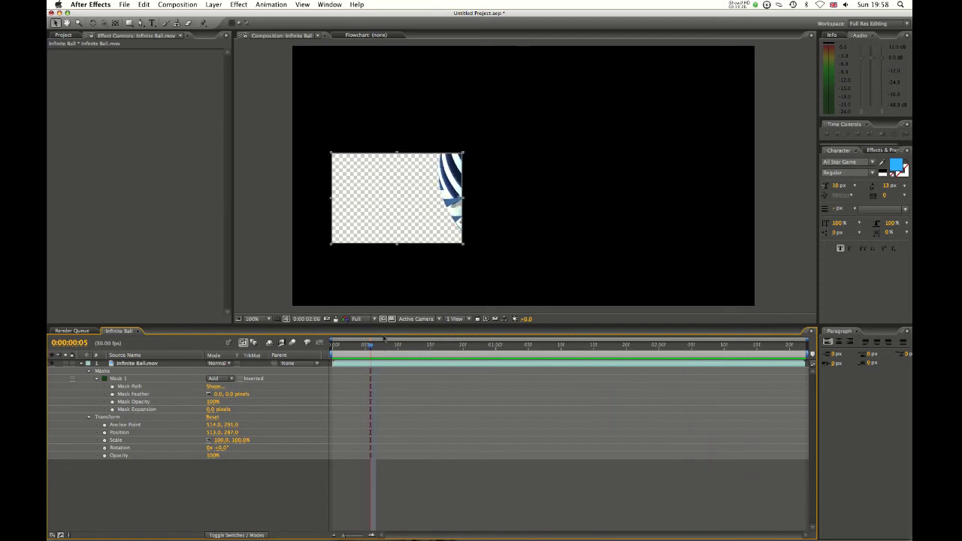
click(387, 304)
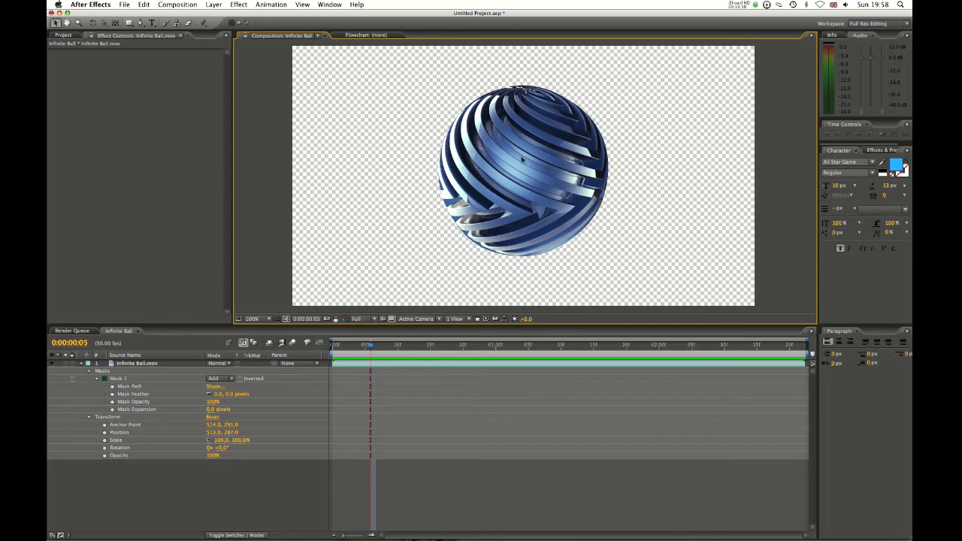
Step: Switch the preview resolution to Quarter and then Half, and scrub the timeline to 0:00:00:17
click(356, 319)
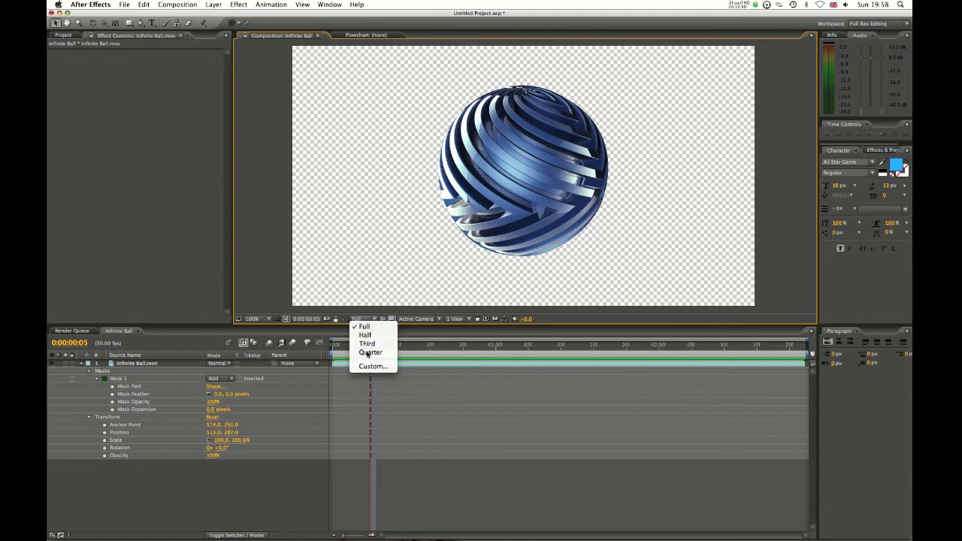
click(369, 354)
click(361, 319)
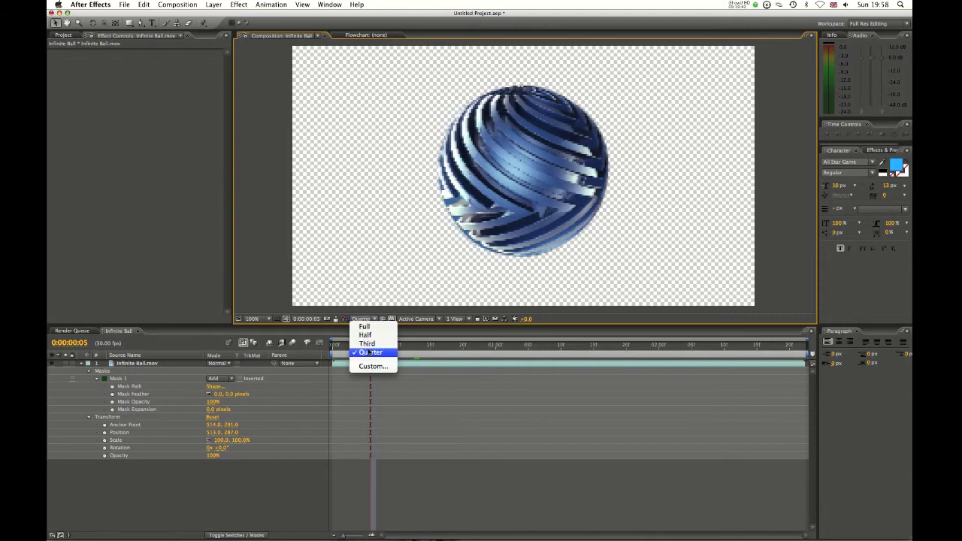
click(365, 335)
drag(373, 347, 448, 348)
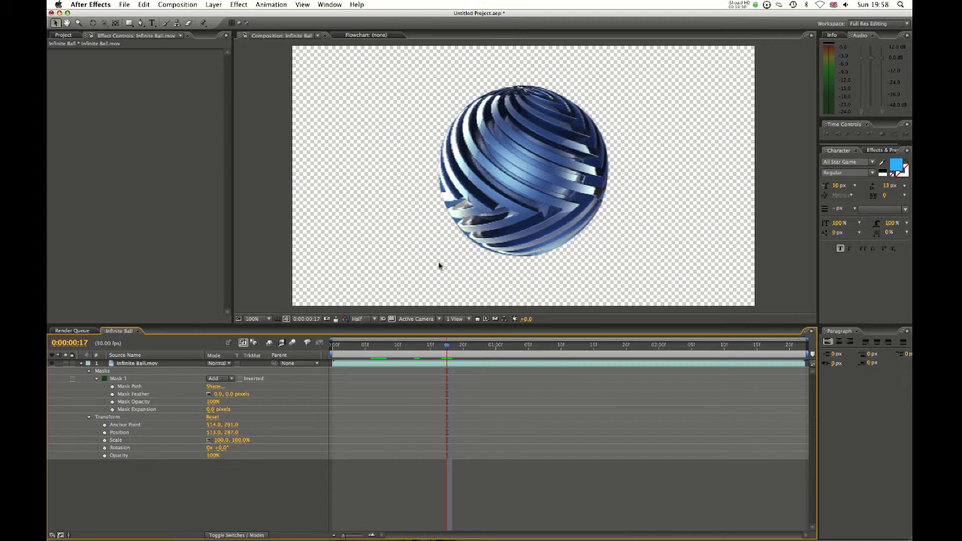
Step: Scrub the timeline at Quarter resolution, set the resolution back to Full and move the current time to 0:00:00:10
click(358, 319)
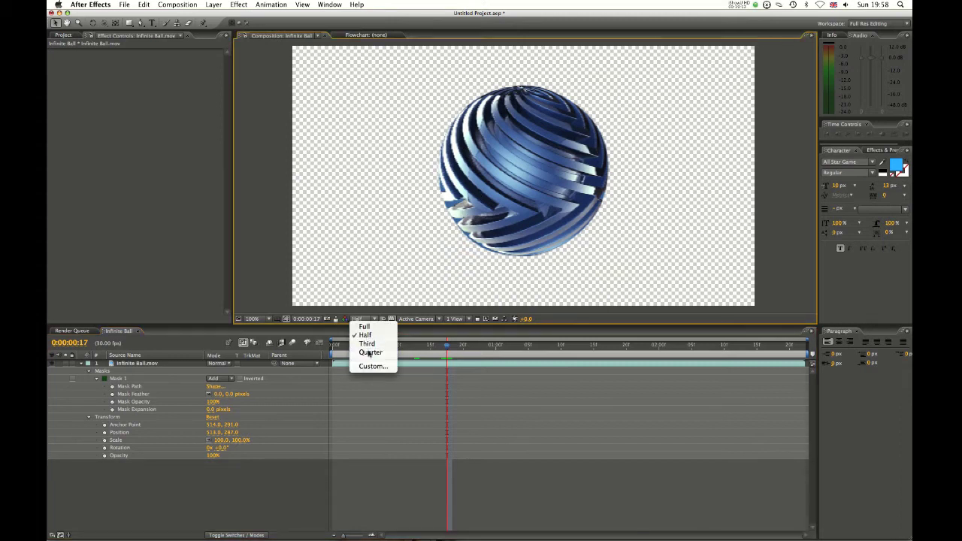
click(370, 353)
drag(447, 346, 404, 350)
click(360, 318)
click(364, 328)
drag(429, 350, 404, 352)
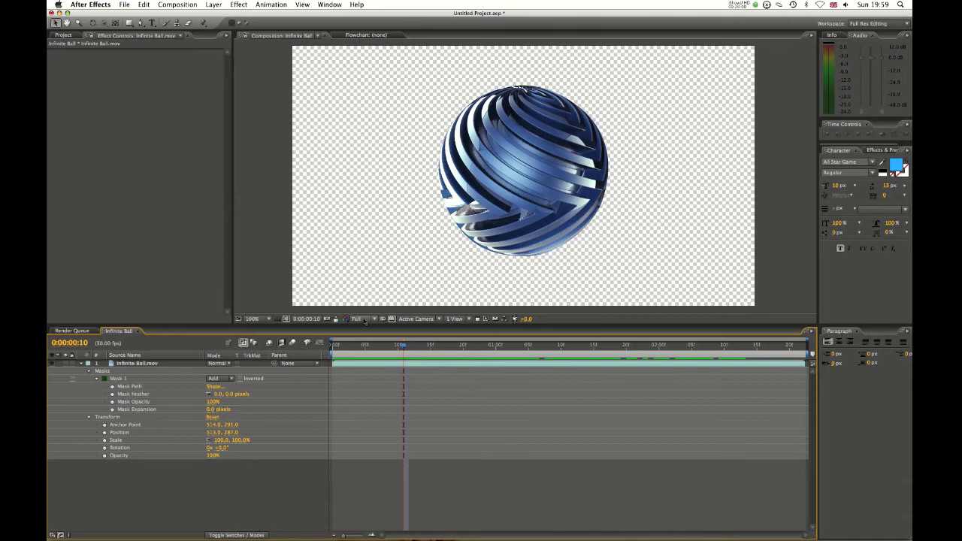
click(365, 320)
click(372, 290)
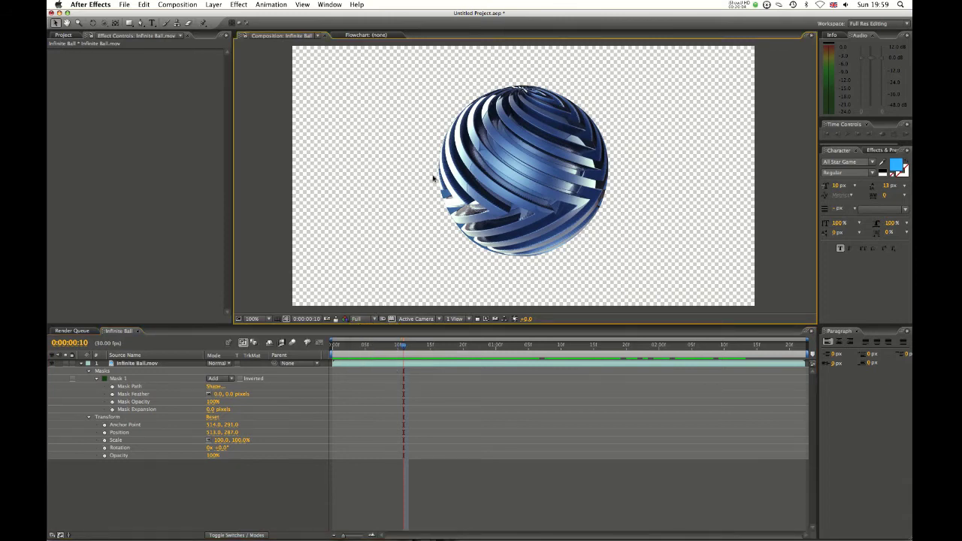
Step: Move the current time to 0:00:00:18 and toggle the viewer's transparency grid off and back on
drag(404, 347, 382, 346)
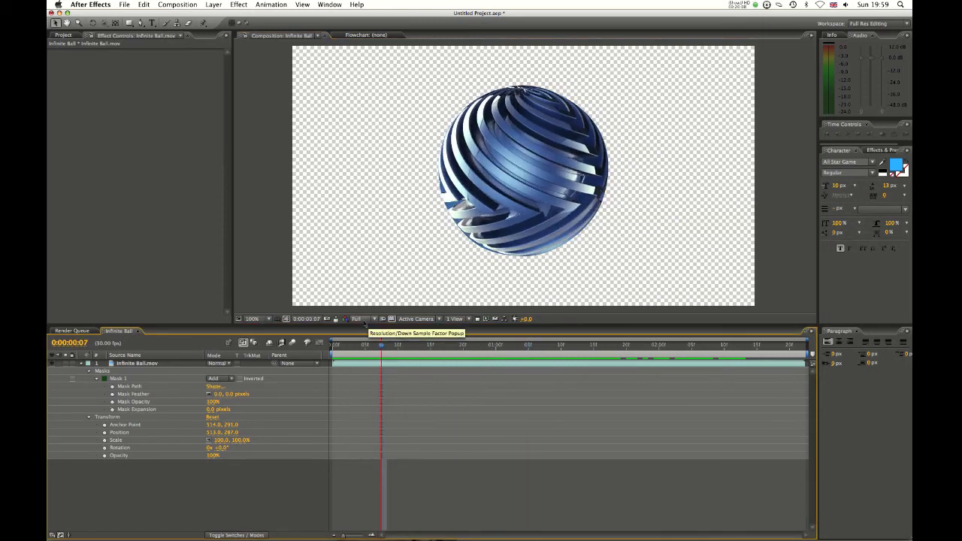
drag(382, 344, 451, 336)
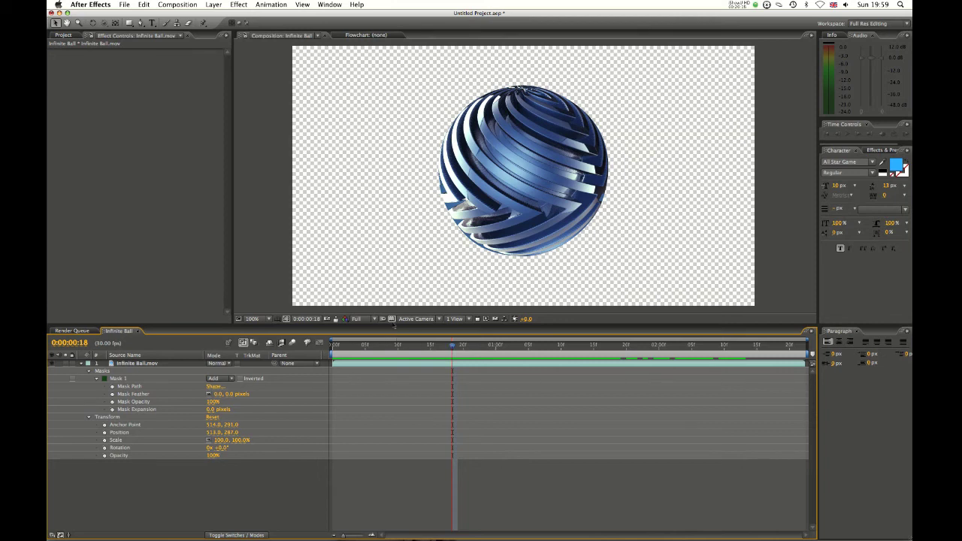
click(391, 319)
click(391, 319)
click(391, 319)
click(392, 320)
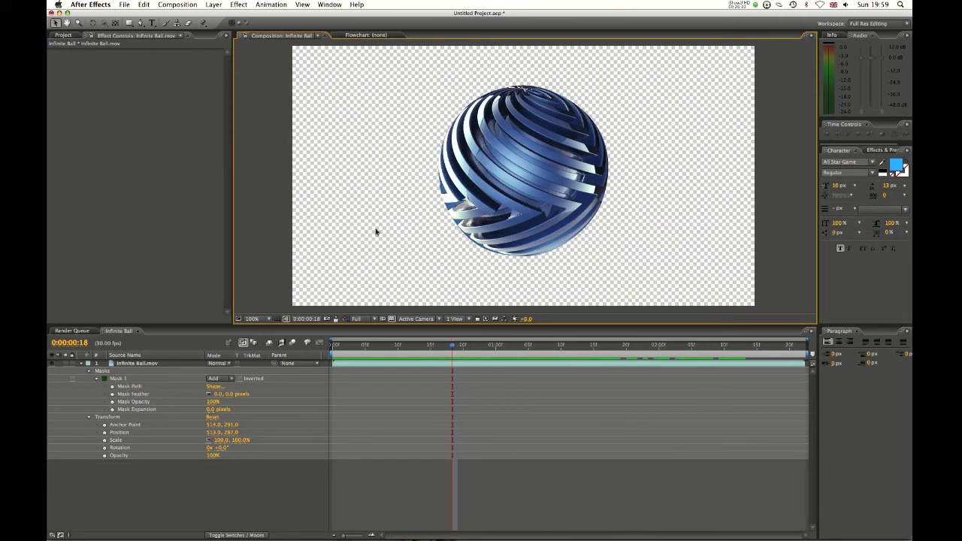
Step: Pull the top point of the ball's mask outward to the upper left, and collapse and deselect the ball layer
click(81, 363)
click(131, 365)
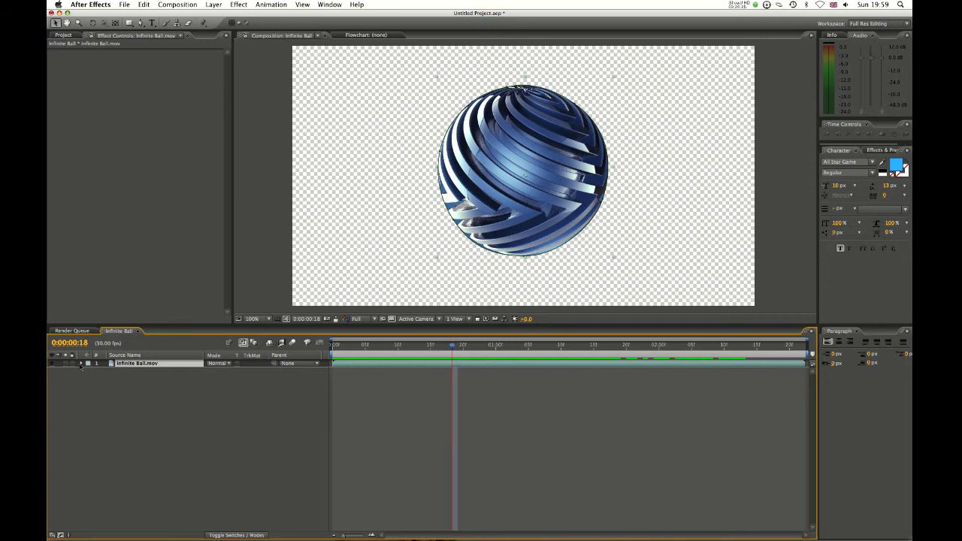
click(82, 363)
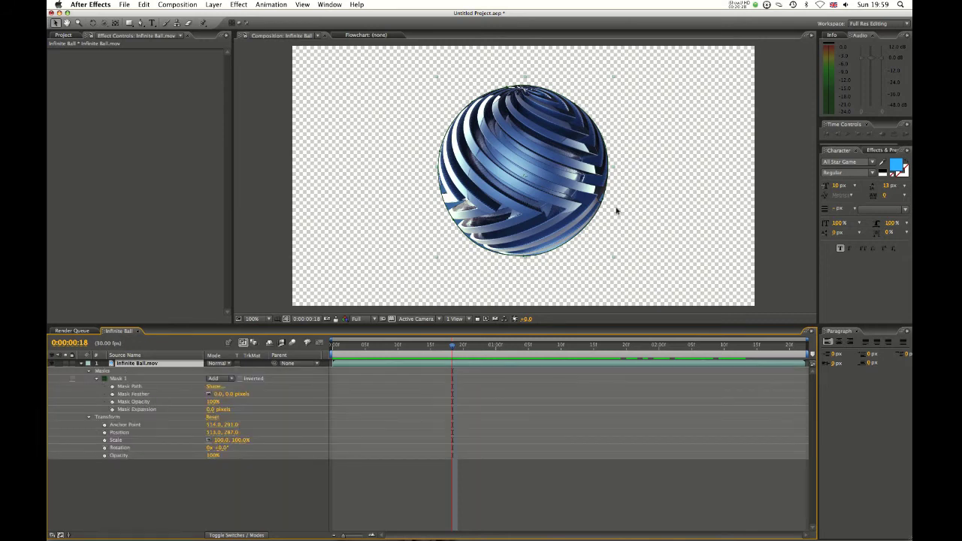
drag(512, 88, 393, 59)
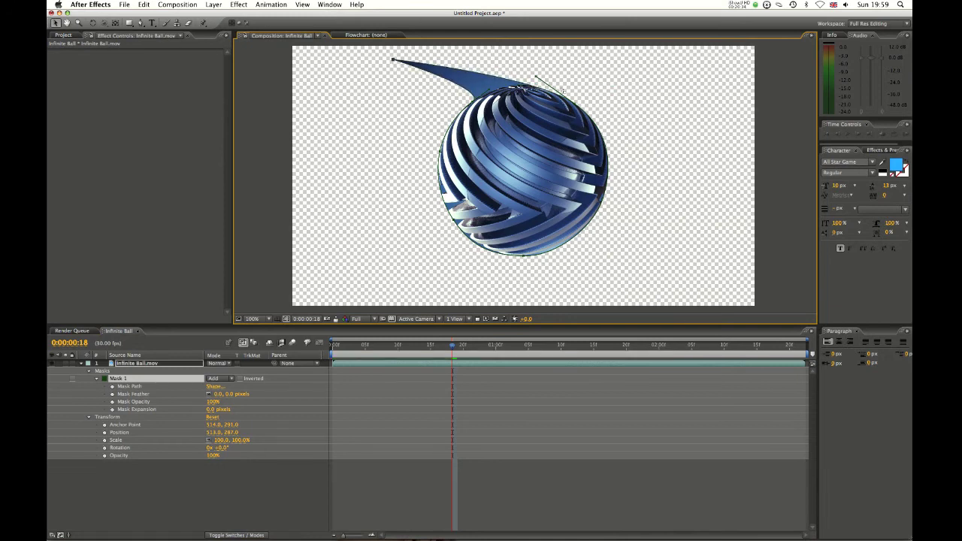
click(81, 363)
click(110, 439)
Step: Hide the ball layer, toggle the transparency grid repeatedly to compare it with the black background, and show the layer again
click(53, 364)
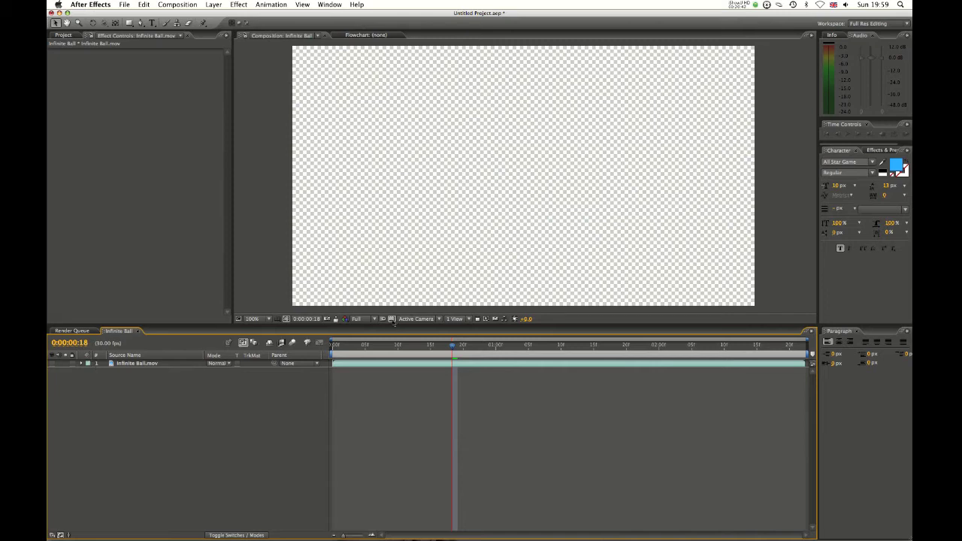
click(391, 319)
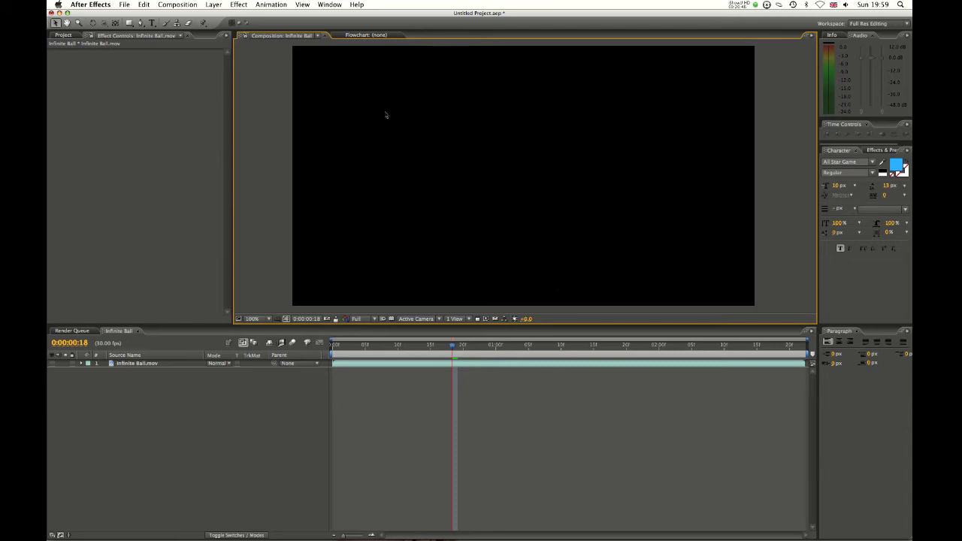
click(391, 320)
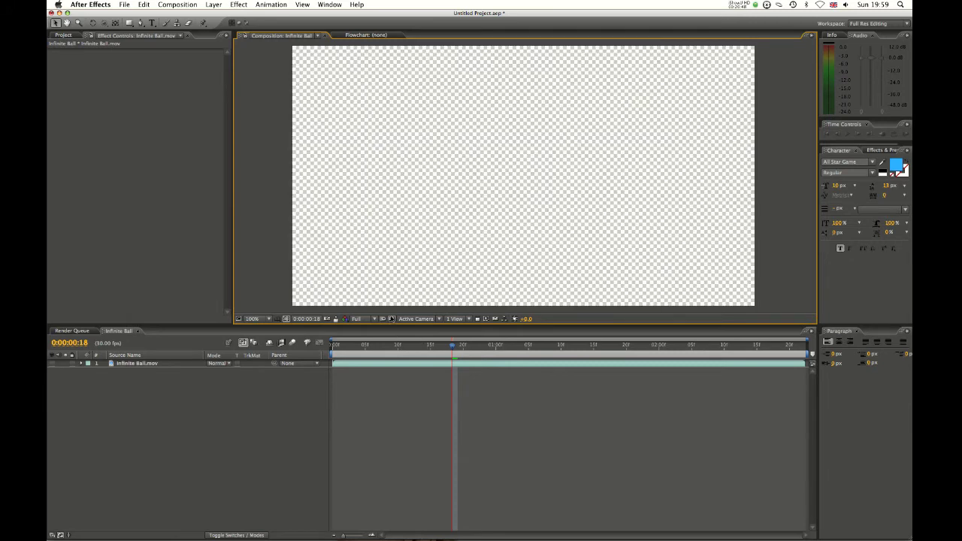
click(390, 320)
click(392, 318)
click(390, 319)
click(391, 319)
click(391, 319)
click(390, 319)
click(391, 318)
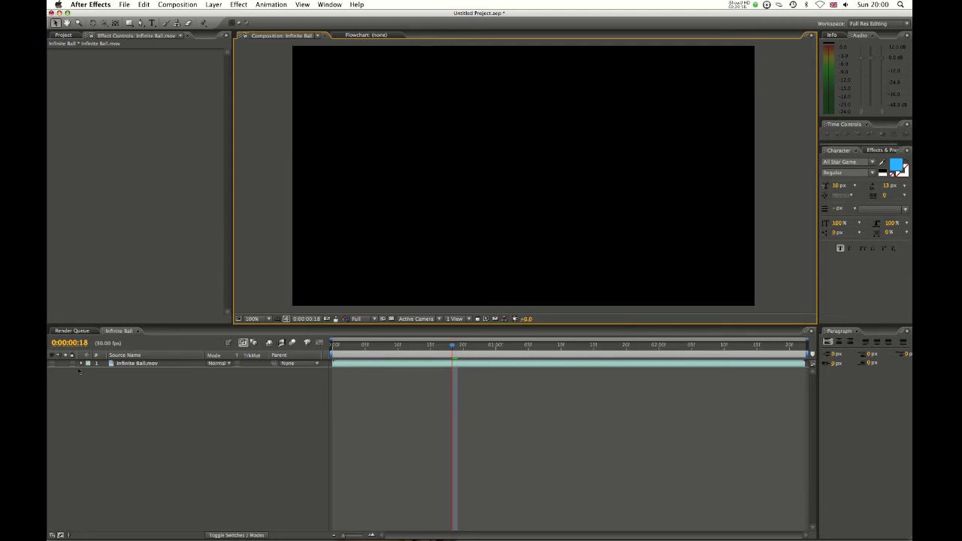
click(390, 318)
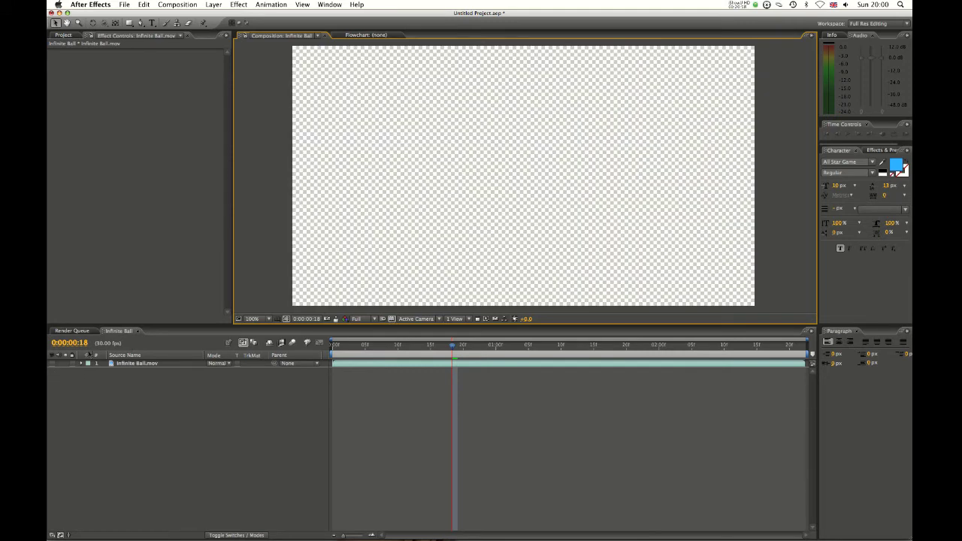
click(53, 364)
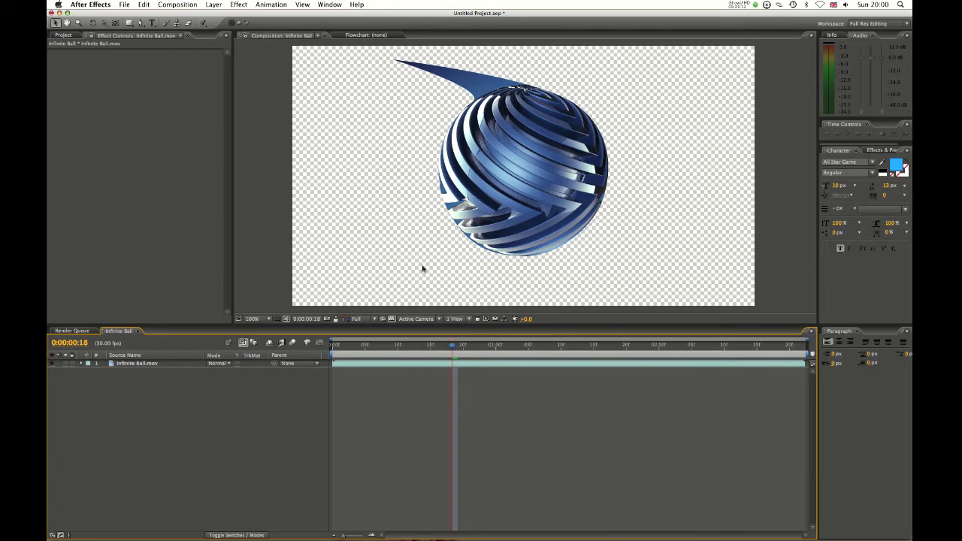
Step: Interpret the Infinite Ball.mov footage with the D1/DV PAL Widescreen (1.42) pixel aspect ratio
click(61, 35)
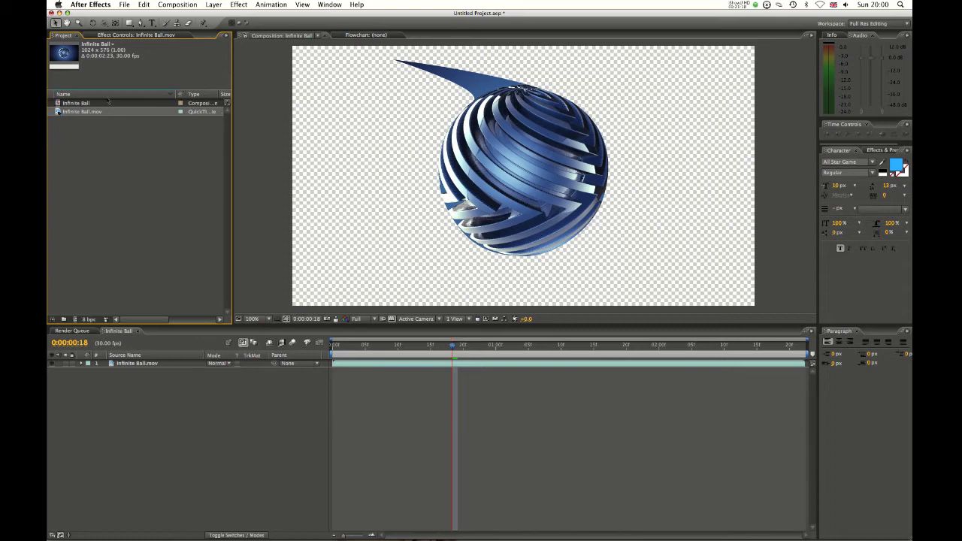
click(57, 111)
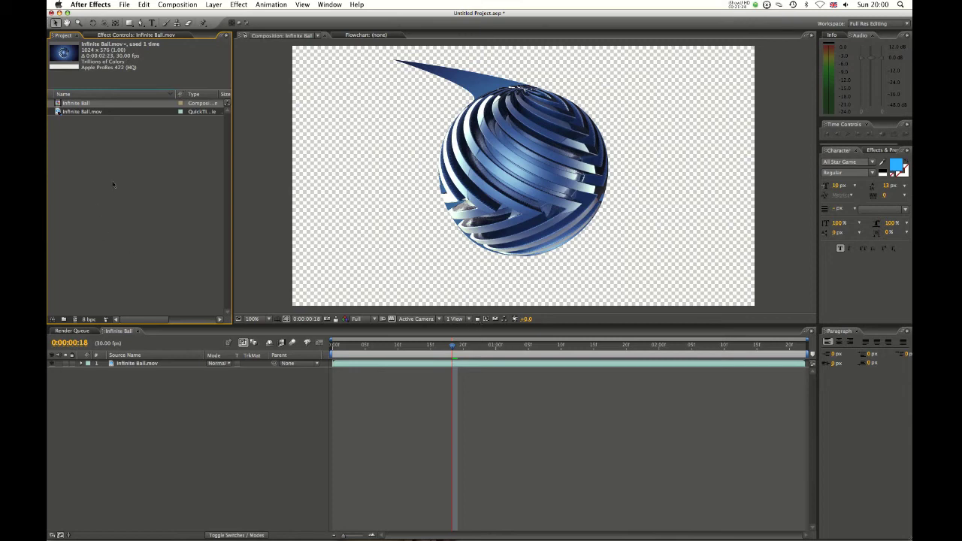
right_click(89, 115)
mouse_move(158, 137)
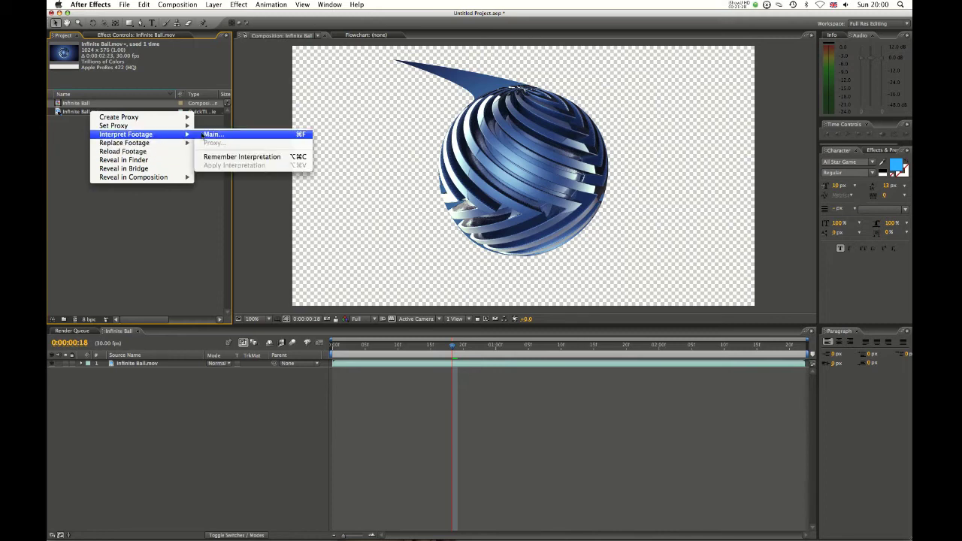
click(210, 135)
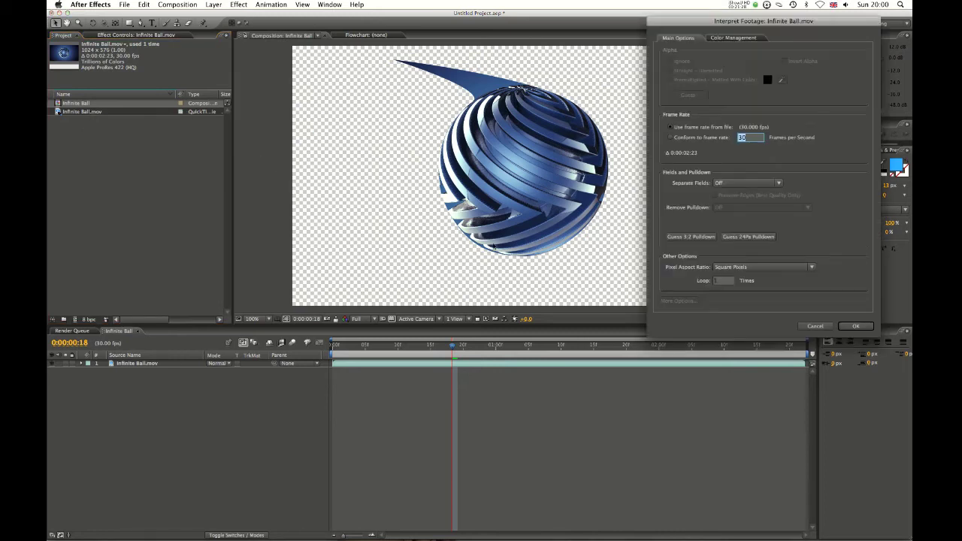
click(755, 267)
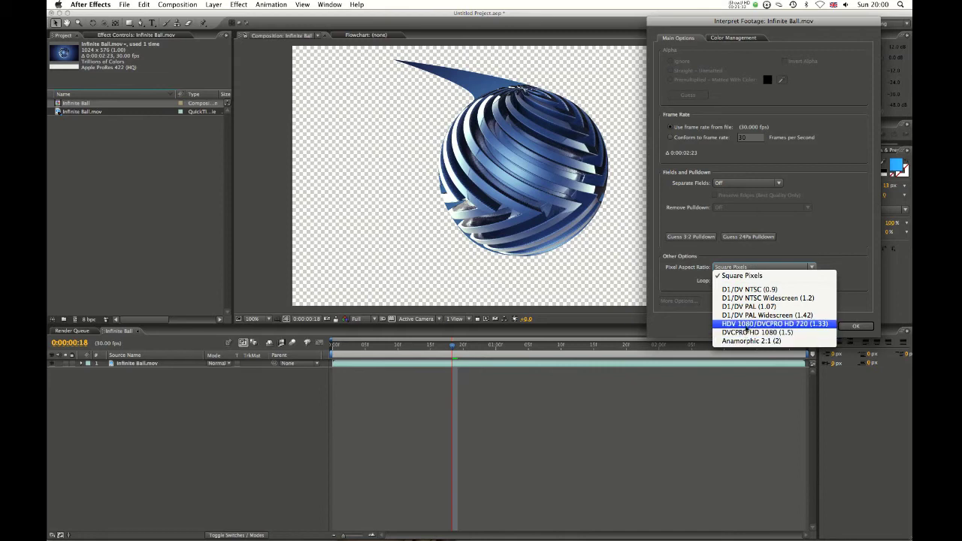
click(803, 315)
key(Return)
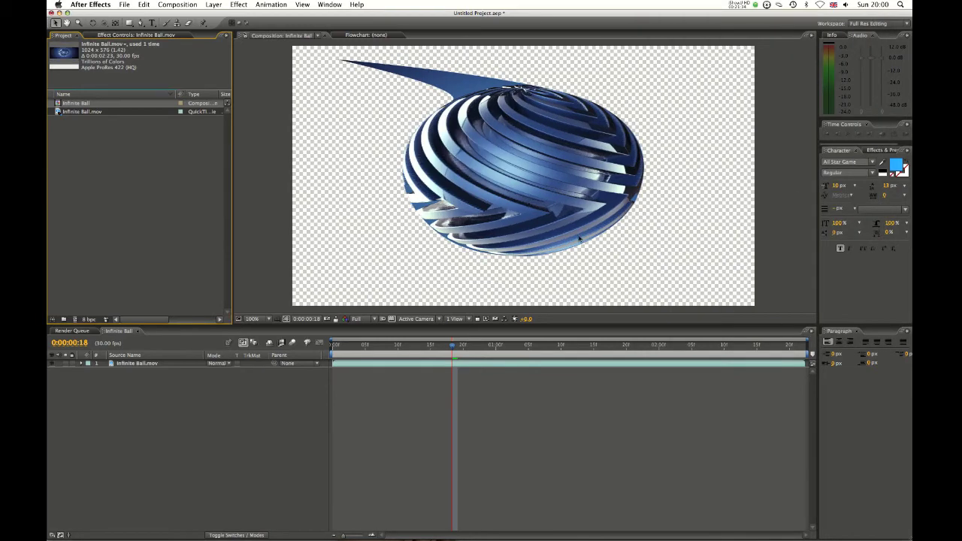
Step: Toggle the viewer's pixel aspect ratio correction and undo the pixel aspect ratio change to the footage
click(476, 318)
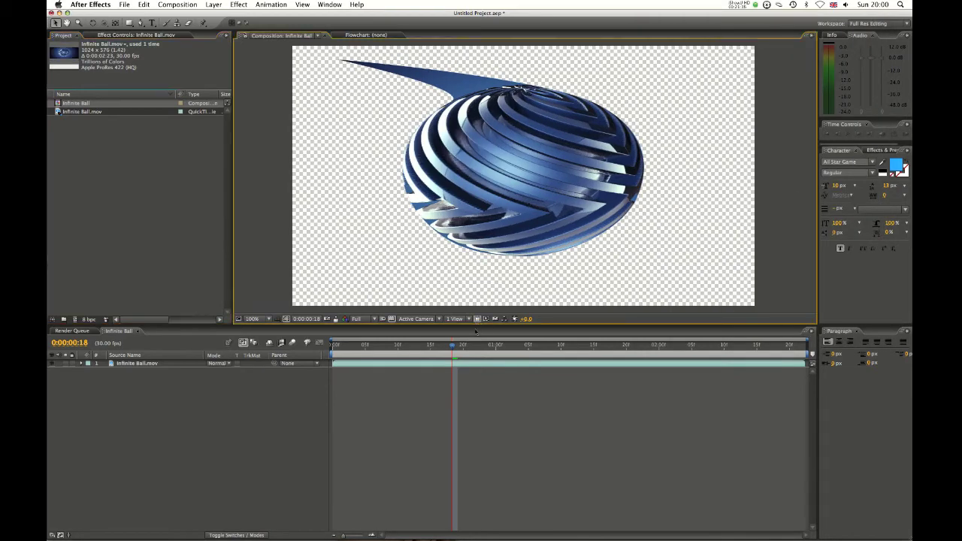
key(super+z)
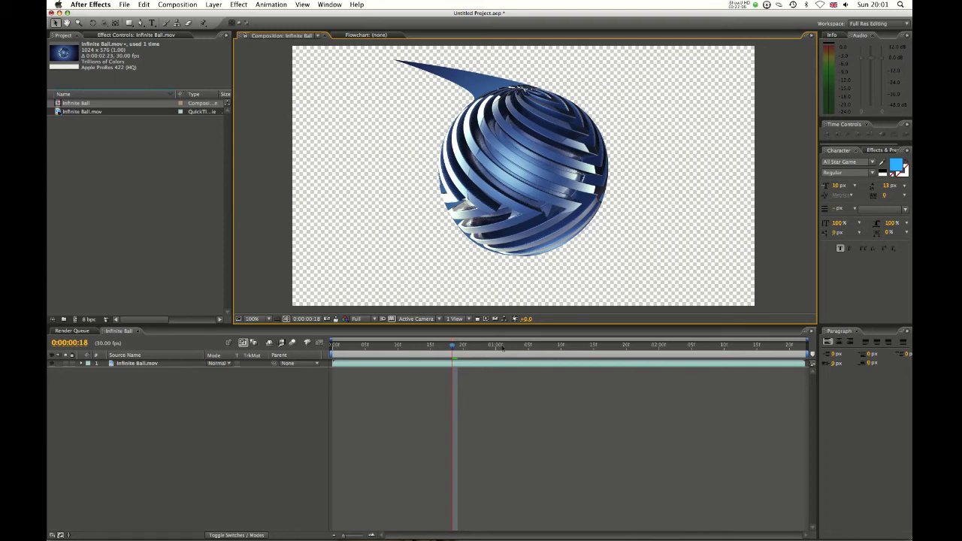
click(477, 320)
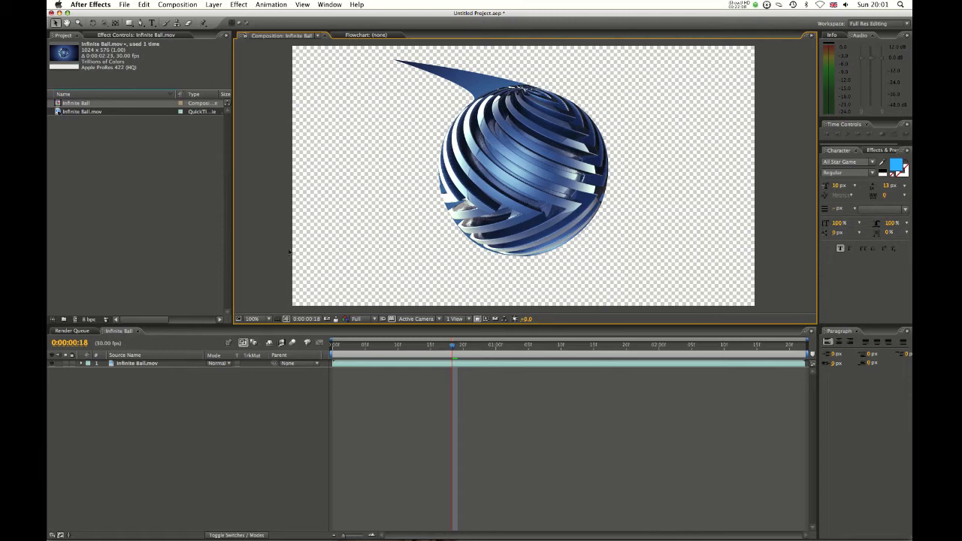
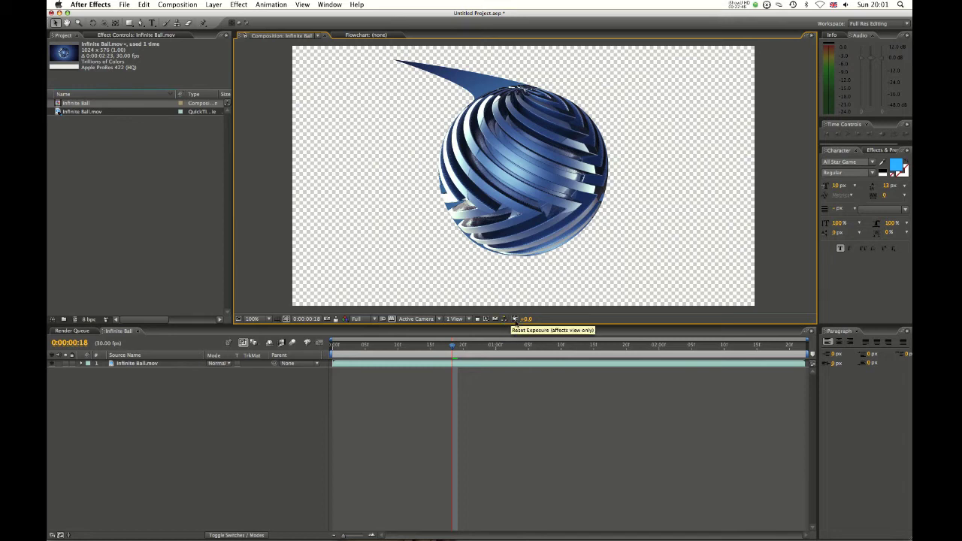
Step: Raise the viewer's exposure in stages, starting with +3.2, and move the ball layer to the left and slightly down
mouse_move(525, 319)
mouse_down()
mouse_move(552, 327)
mouse_move(525, 332)
mouse_move(542, 322)
mouse_up()
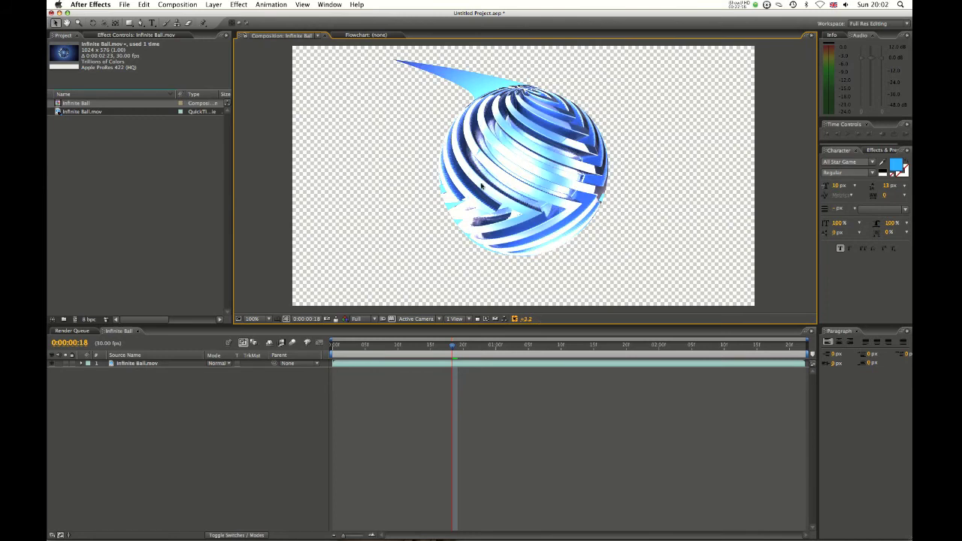
drag(538, 117, 481, 117)
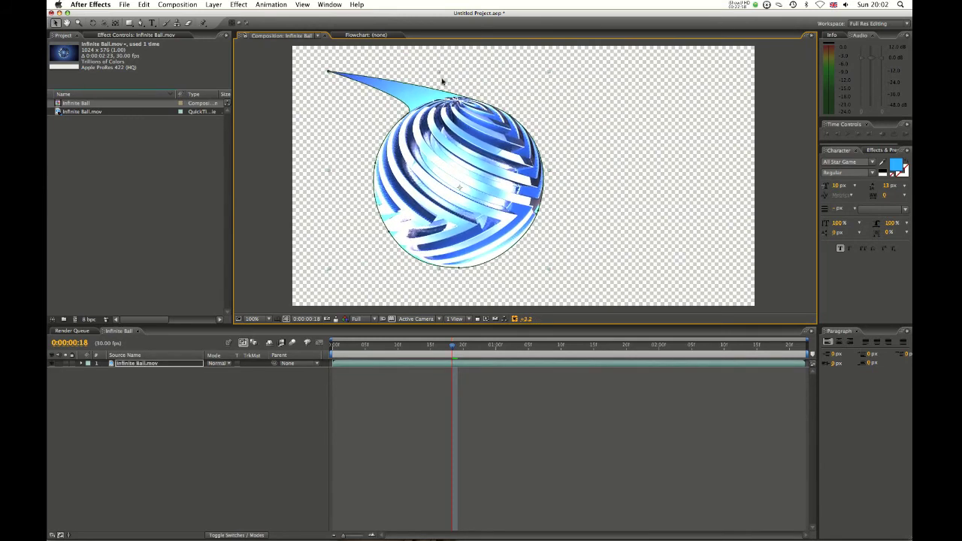
drag(526, 322, 526, 321)
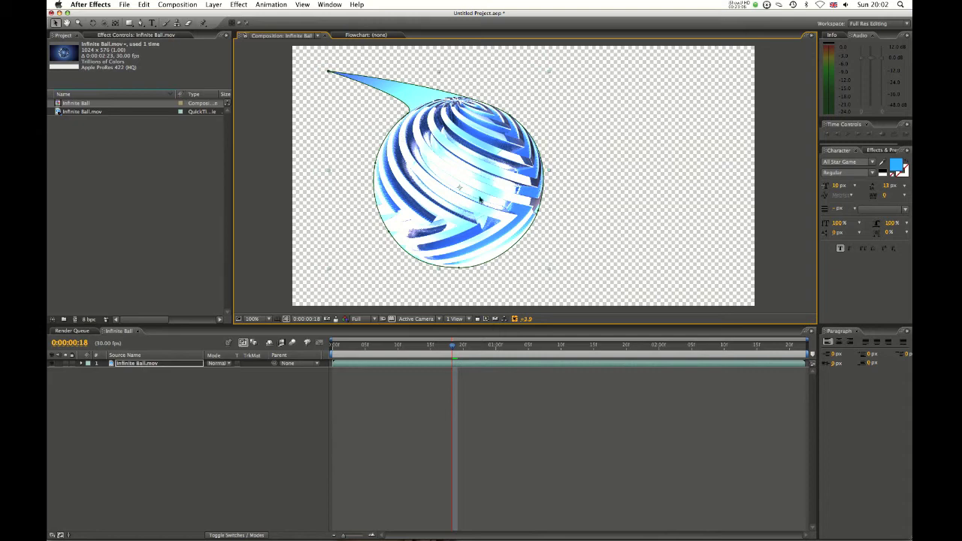
drag(526, 319, 531, 318)
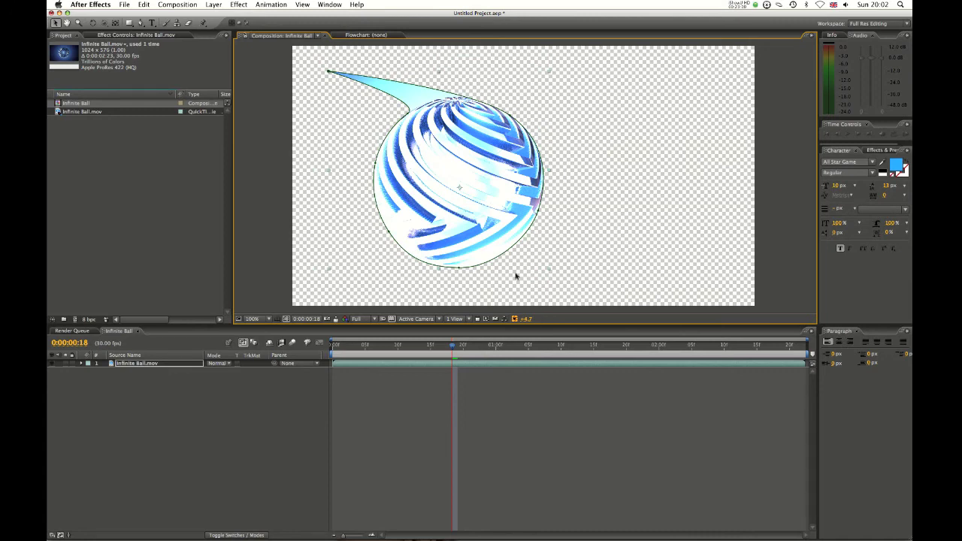
click(515, 319)
drag(528, 320, 555, 318)
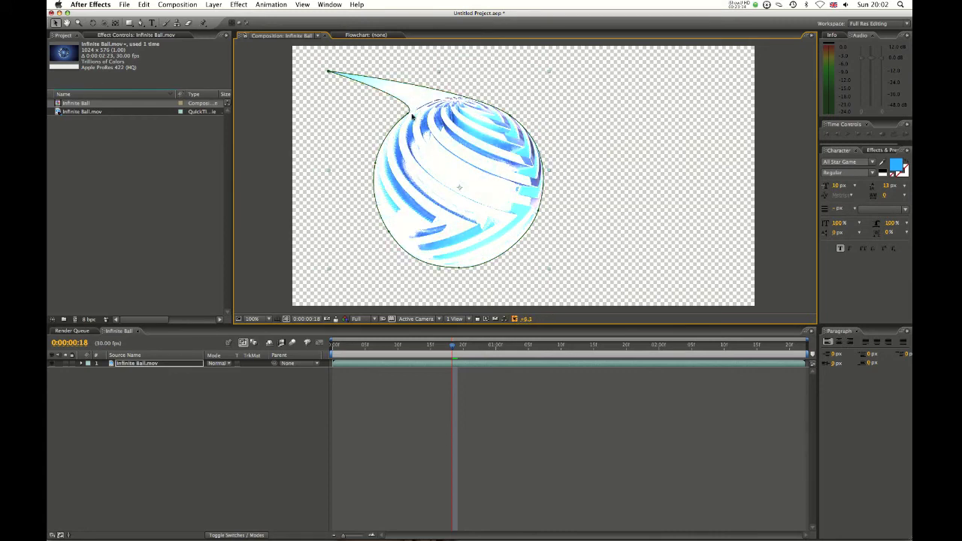
Step: Pull the mask's bottom point down to the frame's lower edge, lower the viewer's exposure below zero and reset it
drag(458, 268, 463, 306)
drag(526, 321, 485, 321)
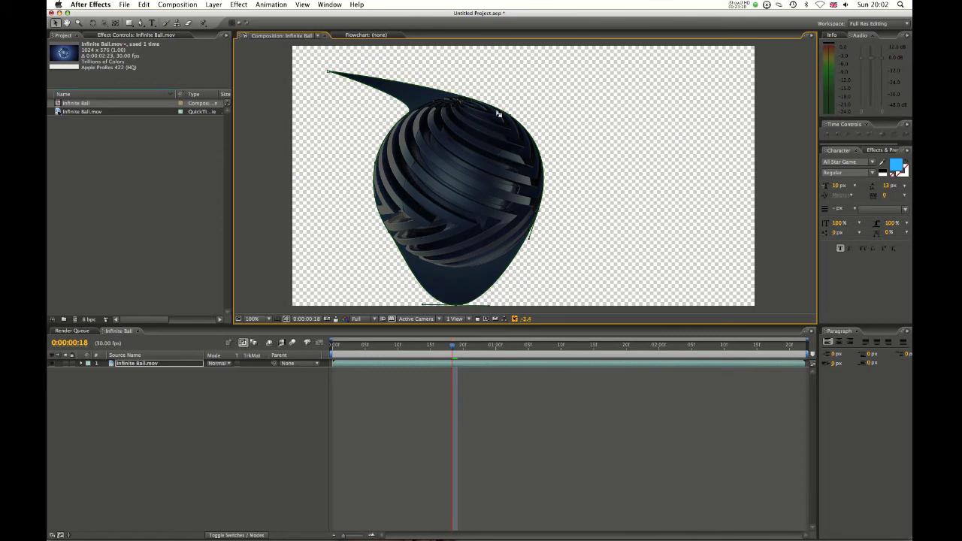
click(516, 319)
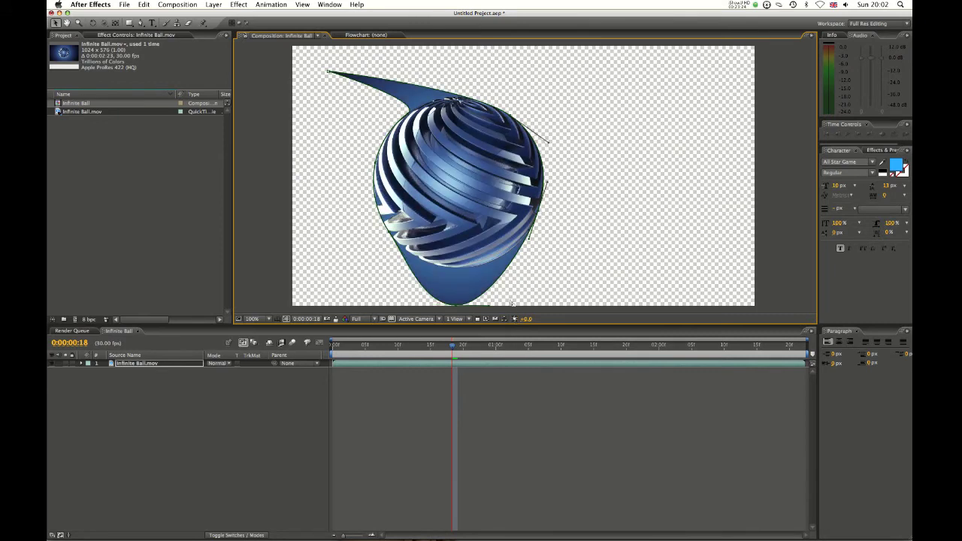
Step: Delete the mask from the ball layer
click(538, 213)
key(Delete)
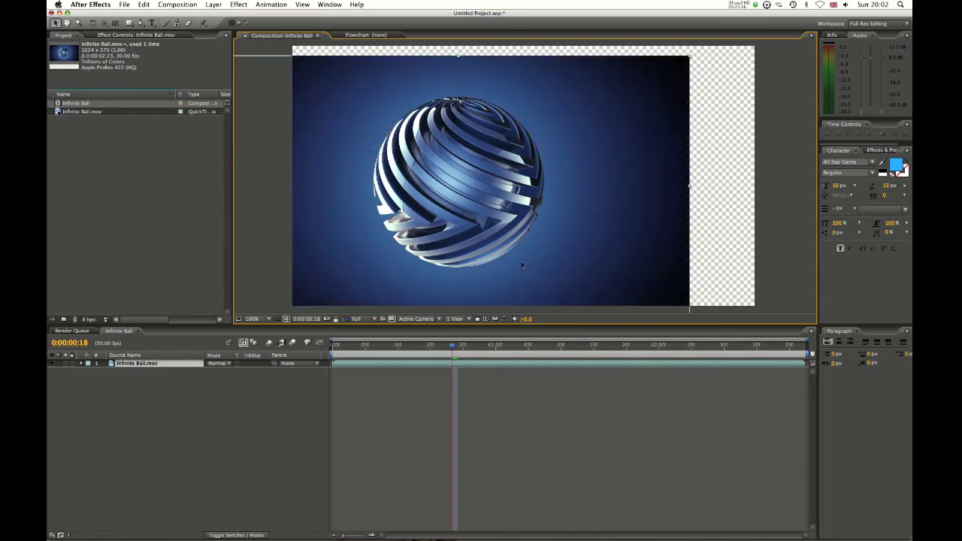
Step: Move the Infinite Ball.mov layer so it fills the composition frame, deselect it and play back the composition
drag(521, 266, 584, 236)
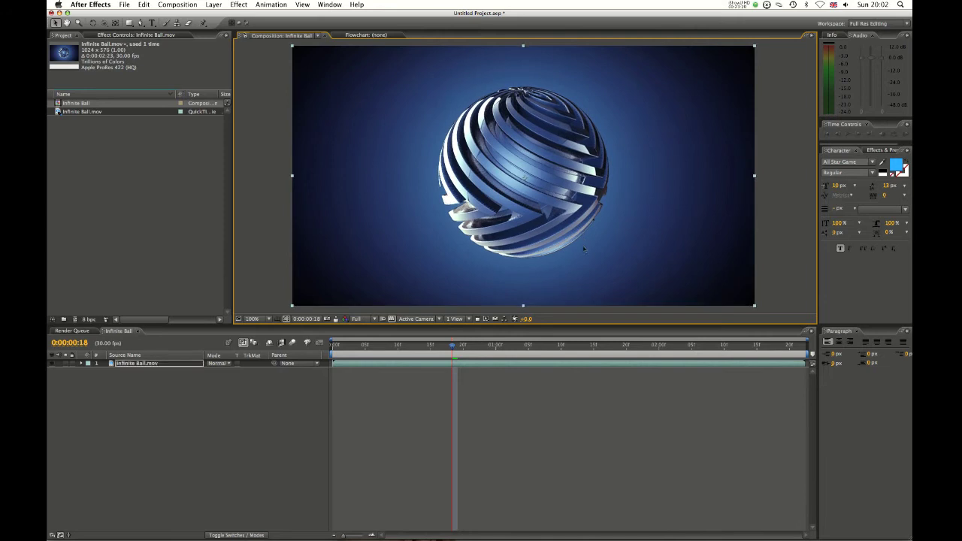
click(583, 465)
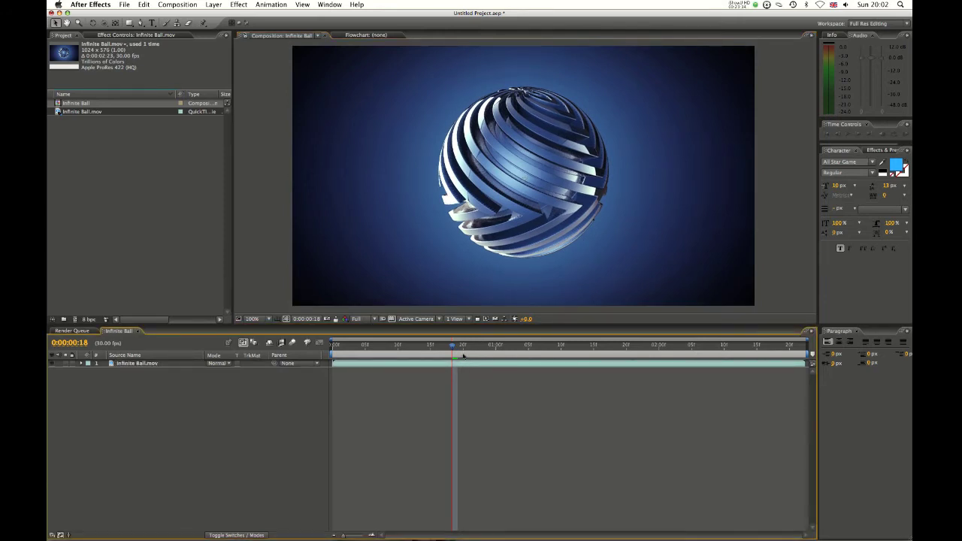
key(space)
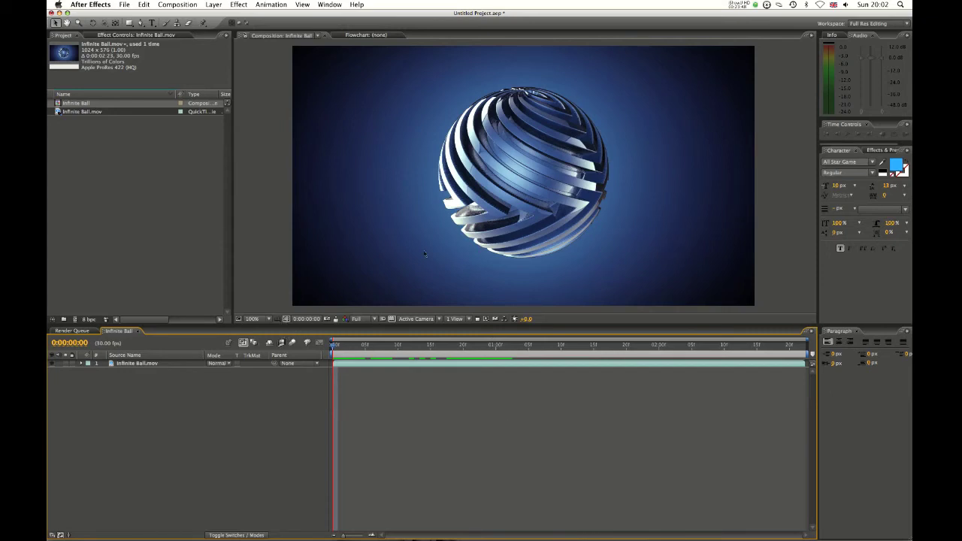
Step: Draw a red rectangle shape with a cyan stroke over the ball, and delete its shape layer
key(q)
drag(416, 115, 670, 256)
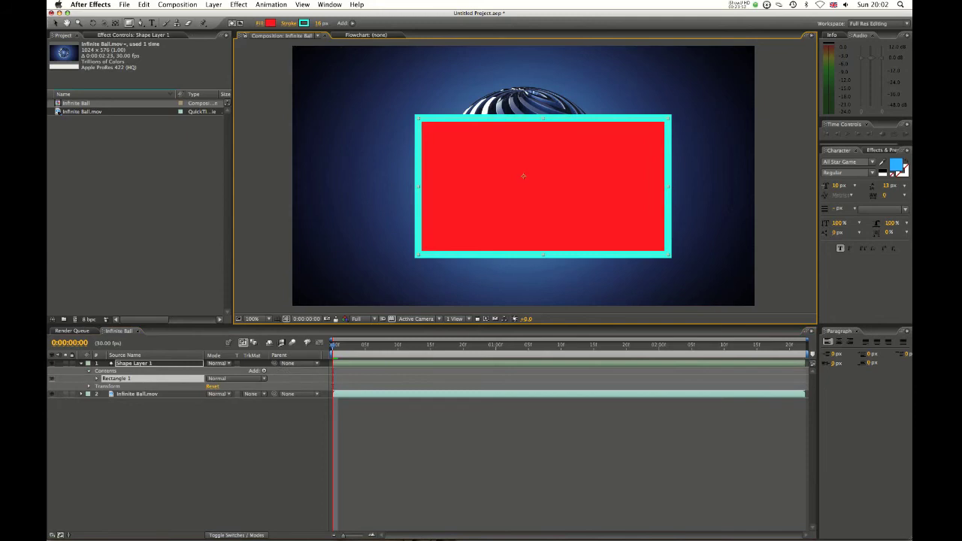
key(v)
click(143, 363)
key(Delete)
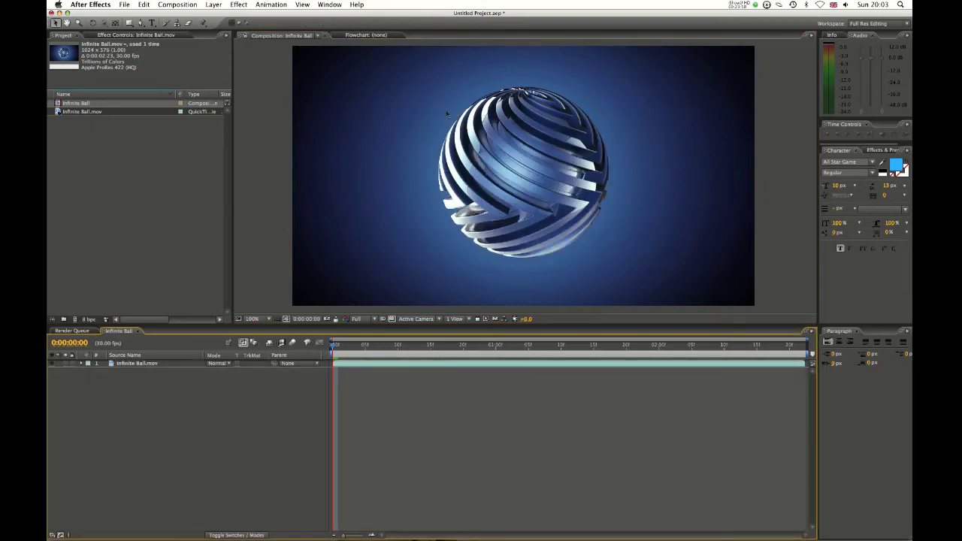
Step: Enlarge the timeline area by reducing the height of the composition viewer above it
drag(426, 217, 429, 216)
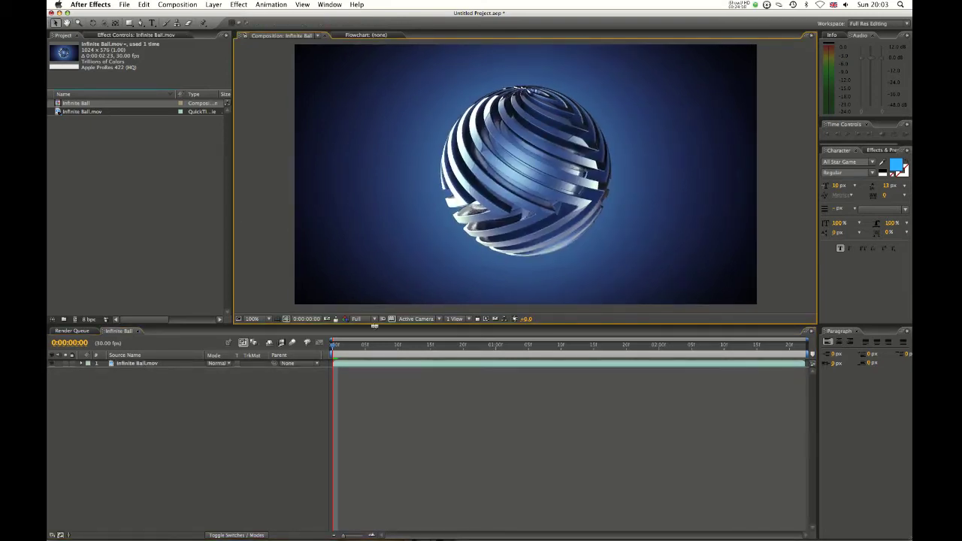
drag(375, 326, 376, 277)
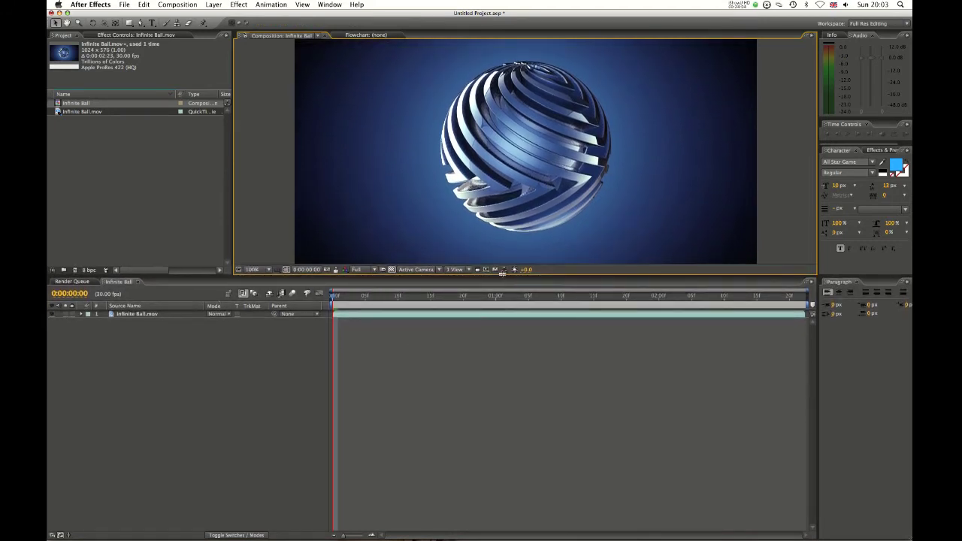
drag(503, 275, 504, 286)
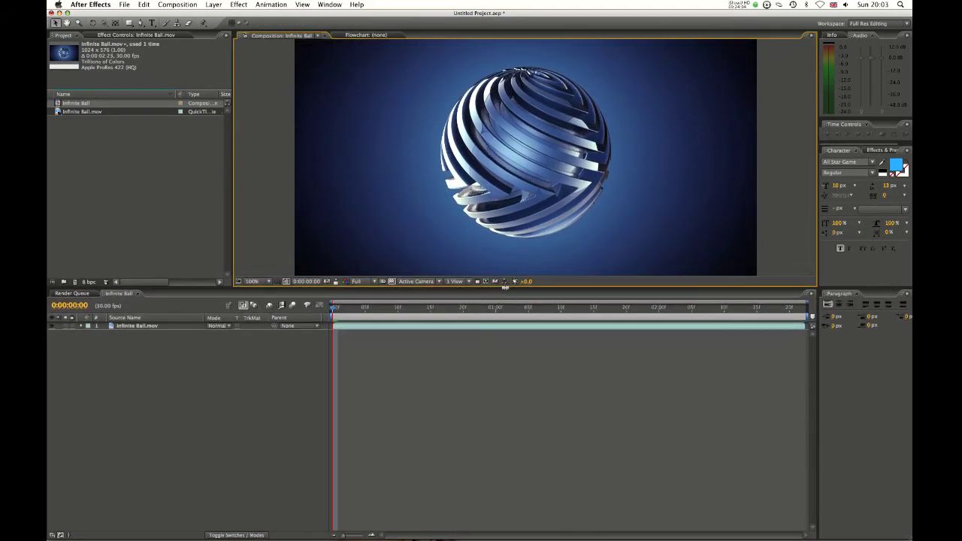
Step: Open the Find dialog for project items and cancel it
click(52, 283)
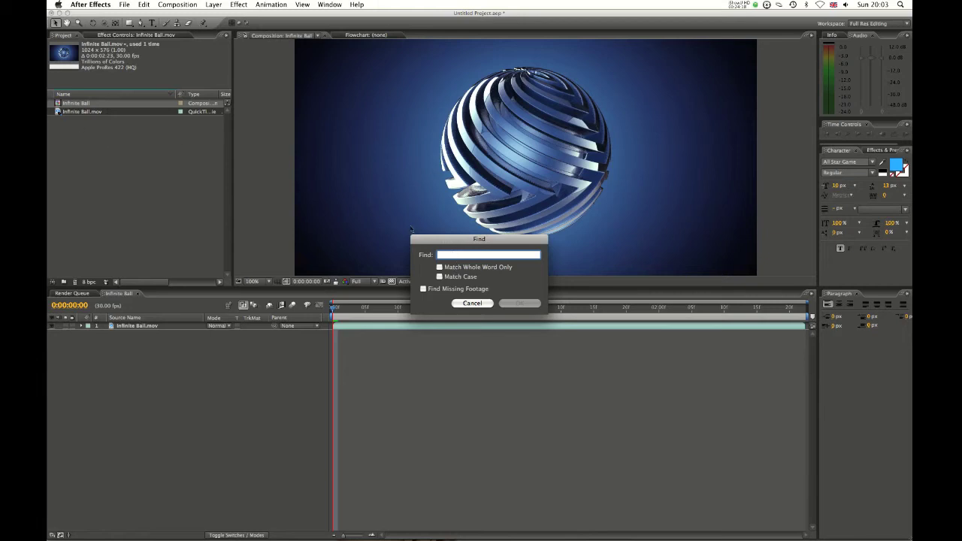
click(469, 305)
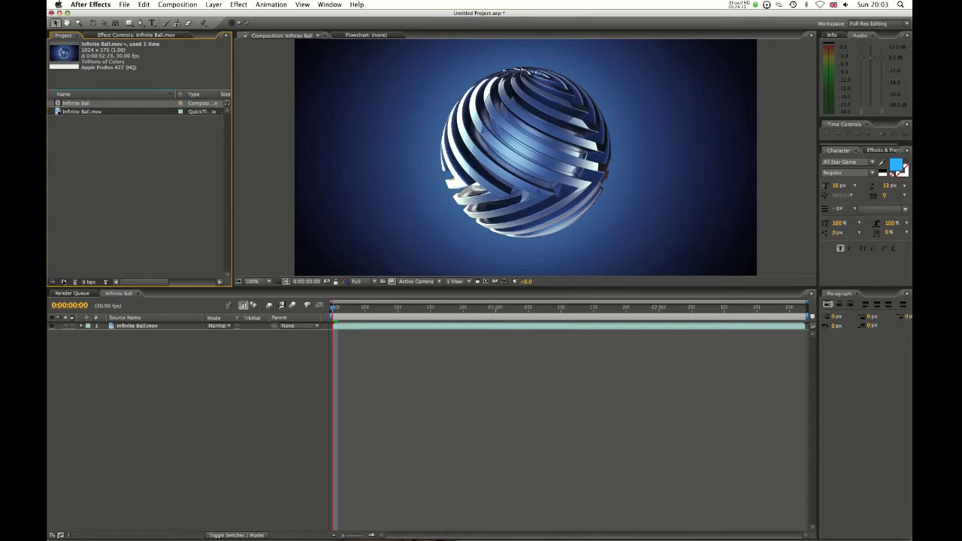
Step: Create a new project folder and move the Infinite Ball composition and Infinite Ball.mov into it
click(64, 282)
click(52, 128)
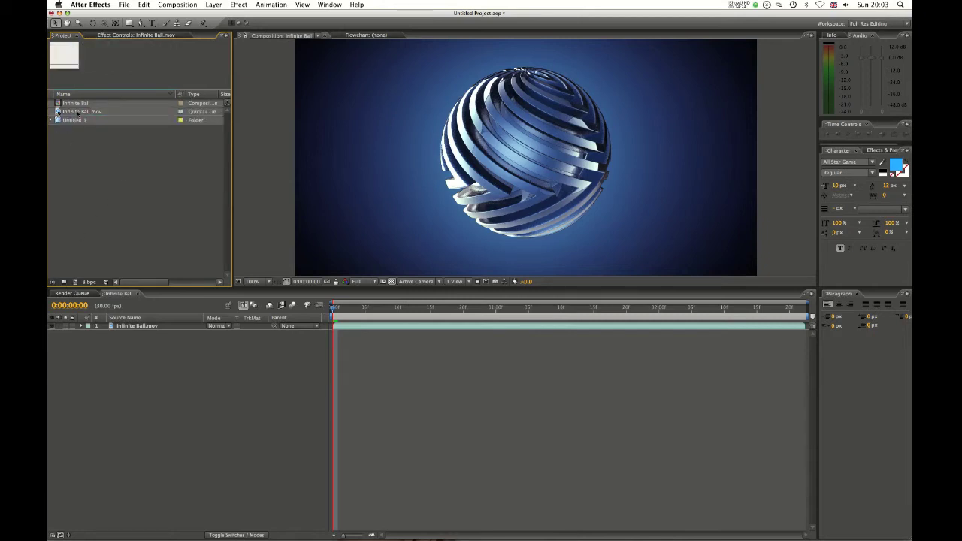
double_click(78, 112)
click(72, 17)
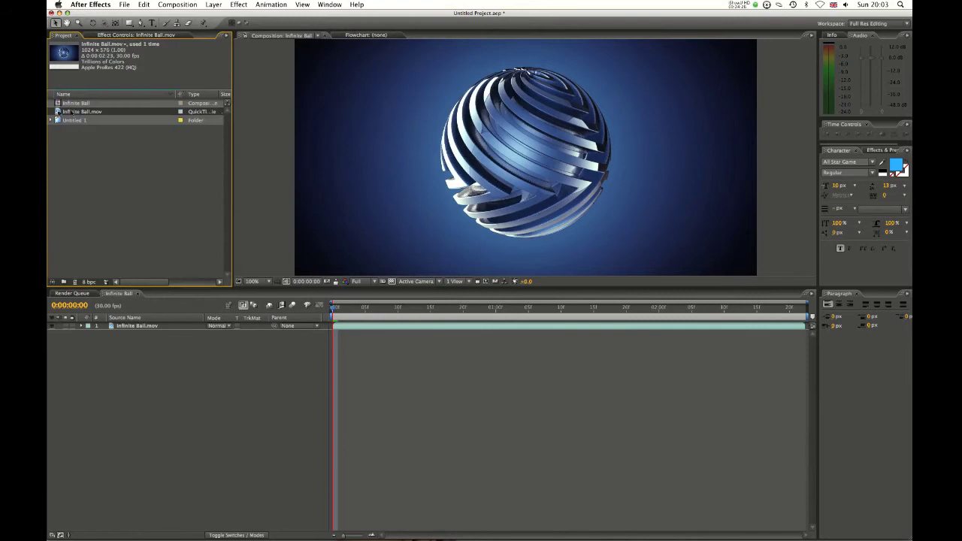
click(54, 104)
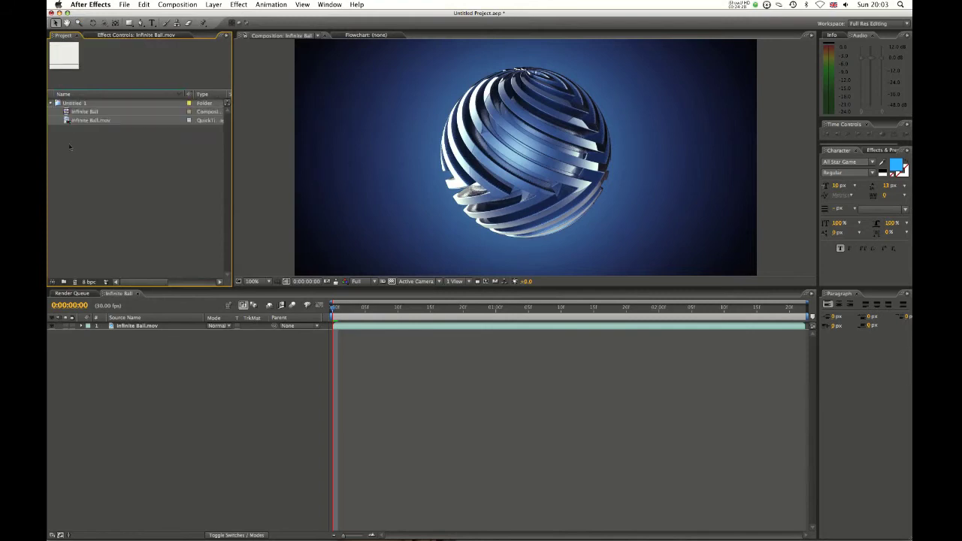
Step: Rename the new project folder as Organised and collapse it
click(74, 104)
key(Return)
text(I)
text(rganised)
key(Return)
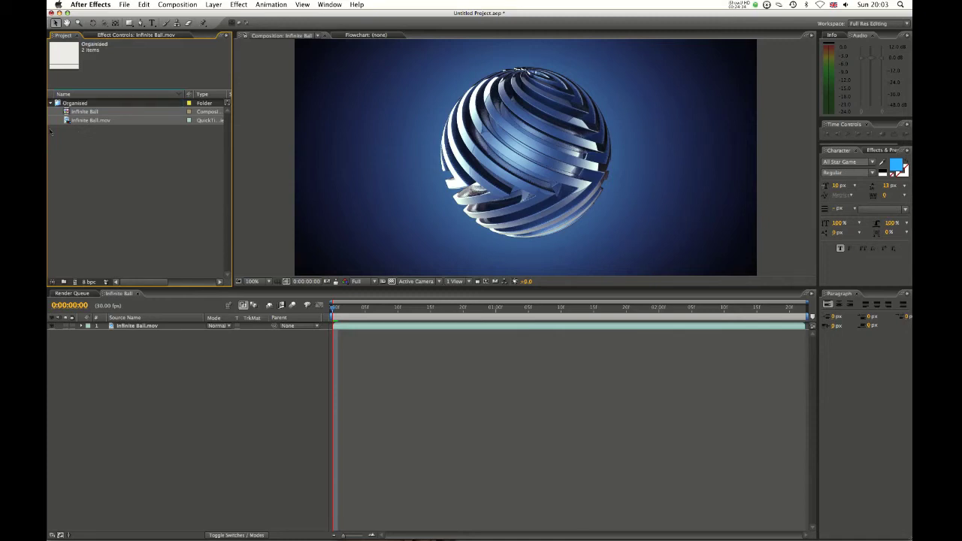
click(51, 105)
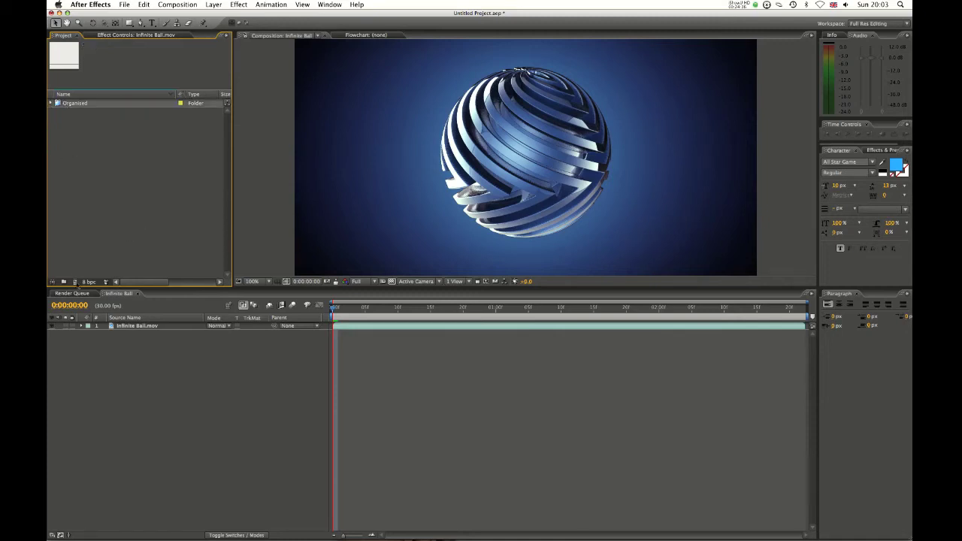
Step: Open the settings for a new composition and cancel them
click(74, 282)
click(427, 367)
Step: Cycle the project colour depth repeatedly through 16 bpc and 32 bpc, ending back at 8 bpc
alt+click(88, 283)
alt+click(88, 282)
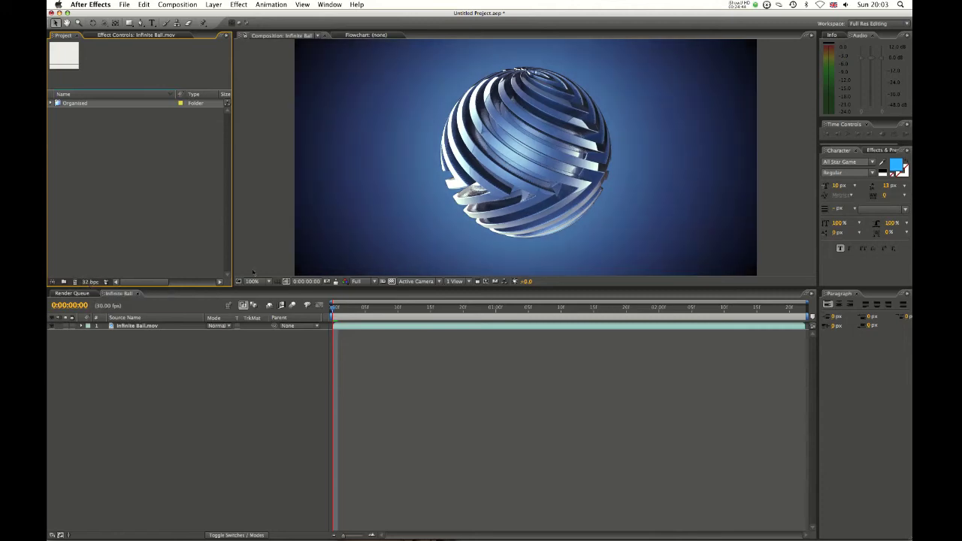
alt+click(88, 283)
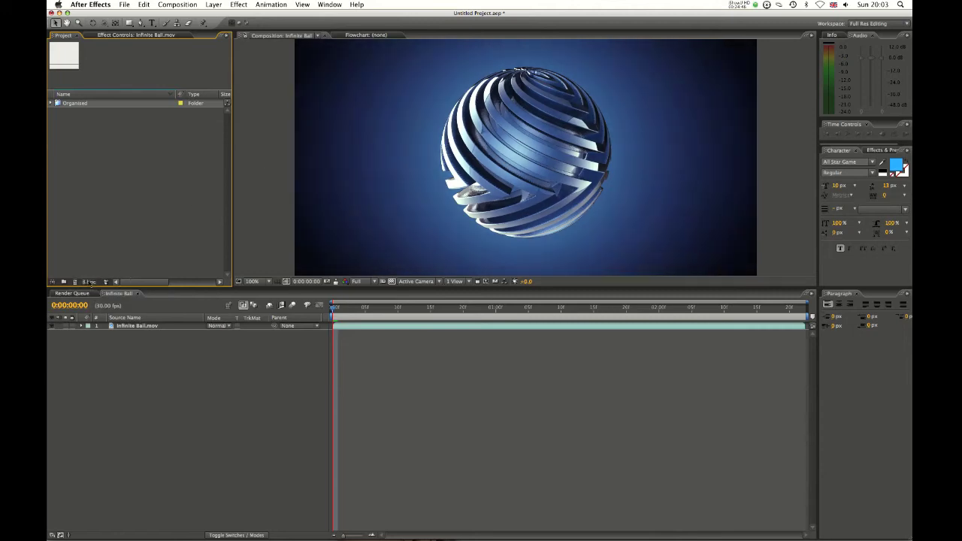
alt+click(88, 282)
alt+click(88, 281)
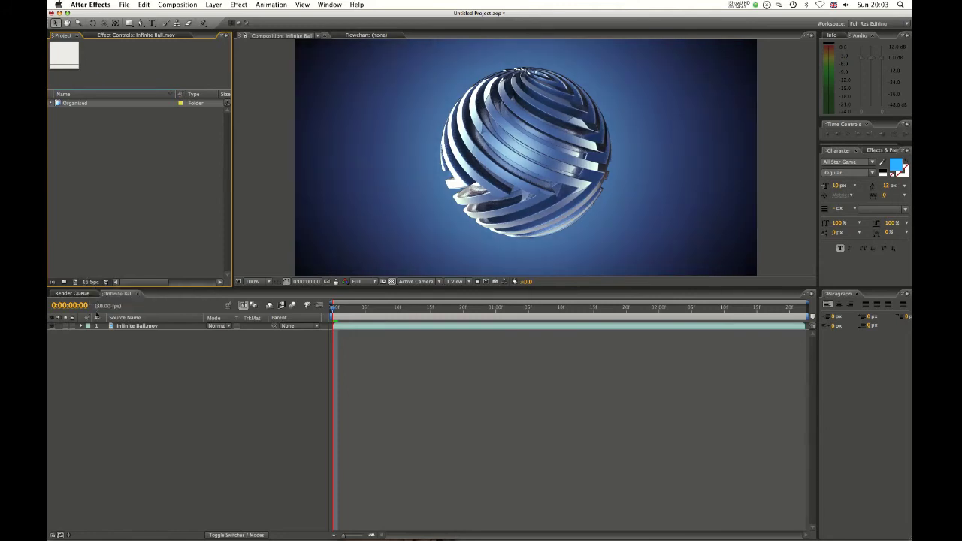
alt+click(88, 283)
alt+click(88, 283)
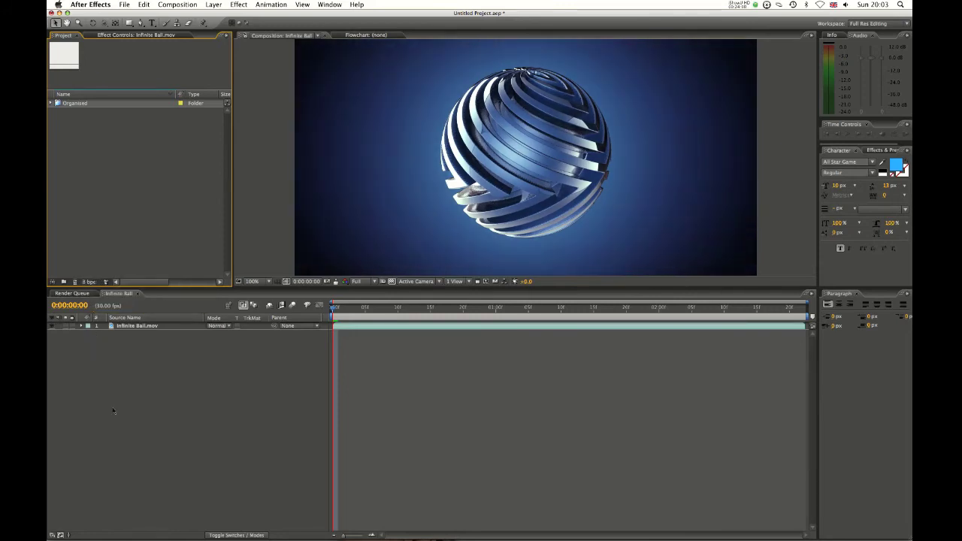
alt+click(89, 283)
alt+click(89, 283)
alt+click(88, 282)
Step: Make the composition viewer taller and raise the project colour depth through 16 bpc to 32 bpc
drag(613, 287, 621, 346)
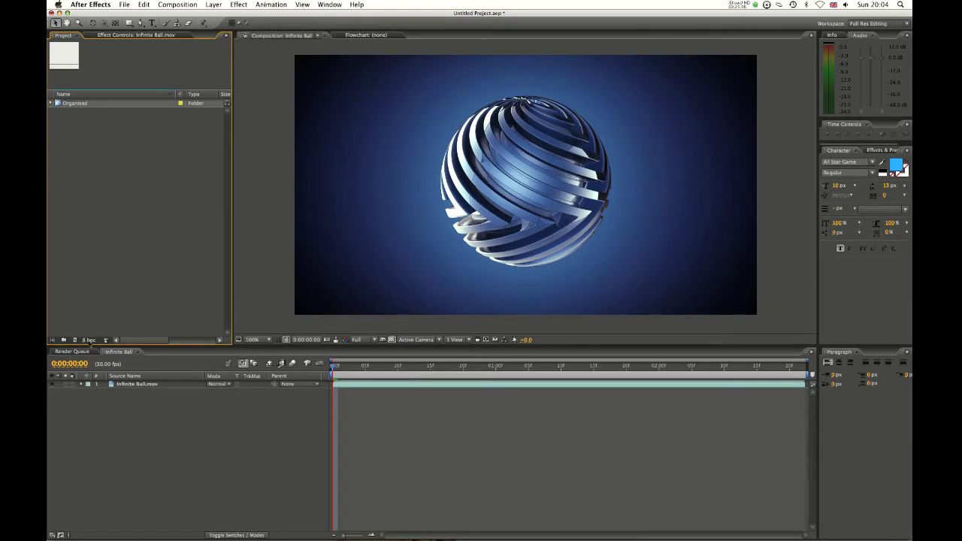
alt+click(89, 340)
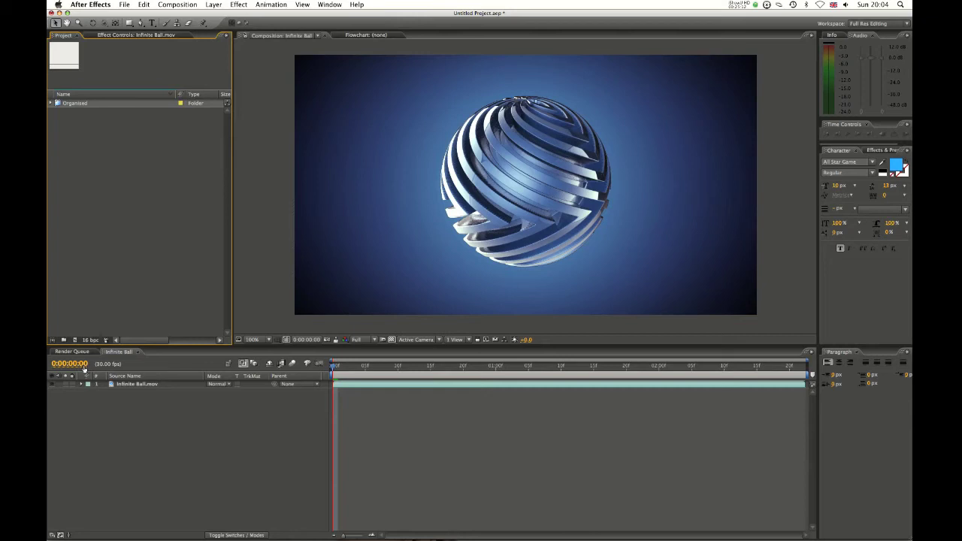
alt+click(89, 340)
click(509, 239)
key(super+z)
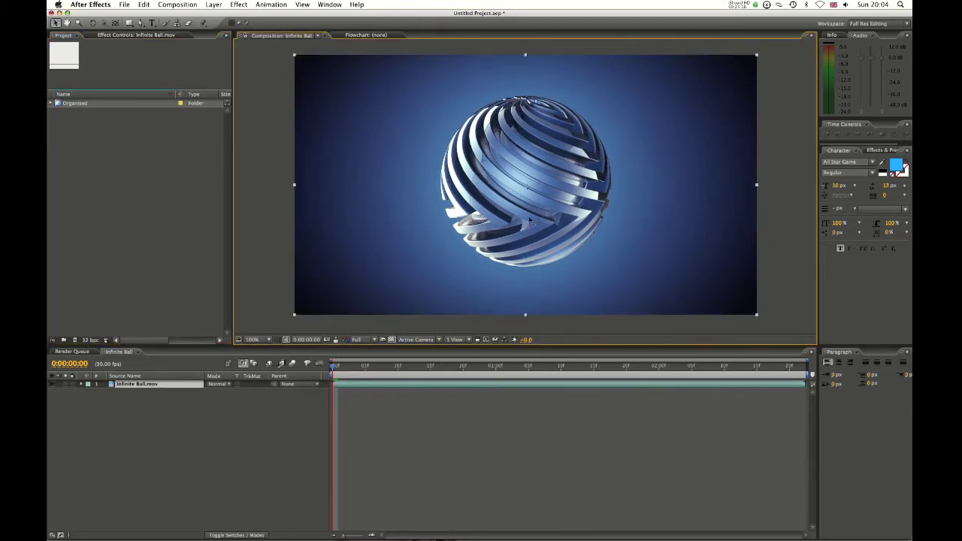
Step: Show the Info readout of the composition's pixel colour values and set the project colour depth to 8 bpc
click(832, 35)
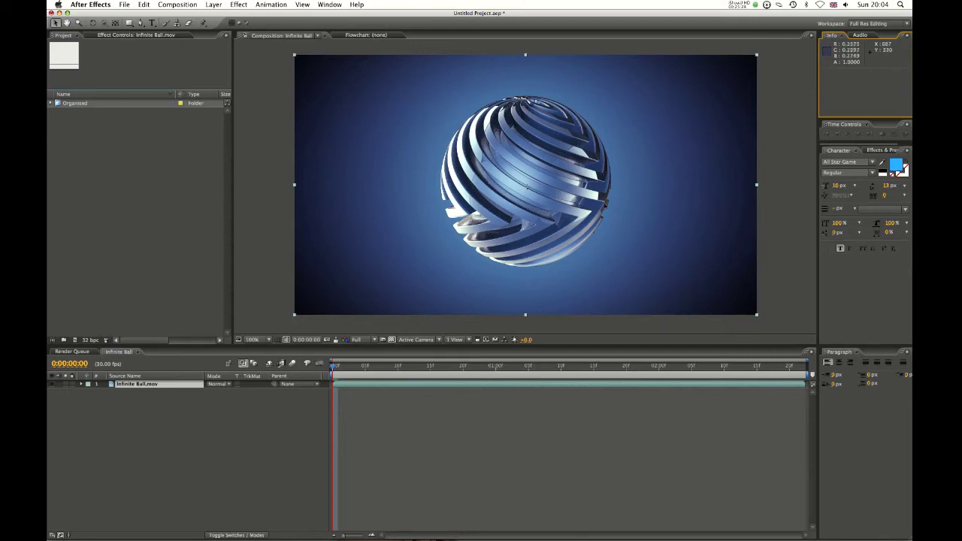
click(90, 341)
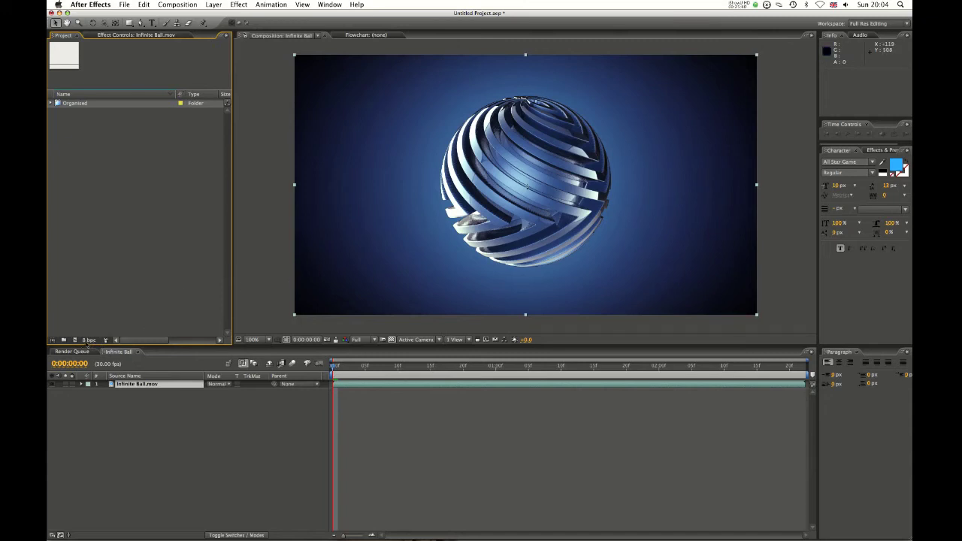
Step: Play back part of the composition at 8 bpc, and cycle the project colour depth round to 8 bpc again
mouse_move(336, 365)
mouse_down()
mouse_move(494, 366)
mouse_move(334, 365)
mouse_up()
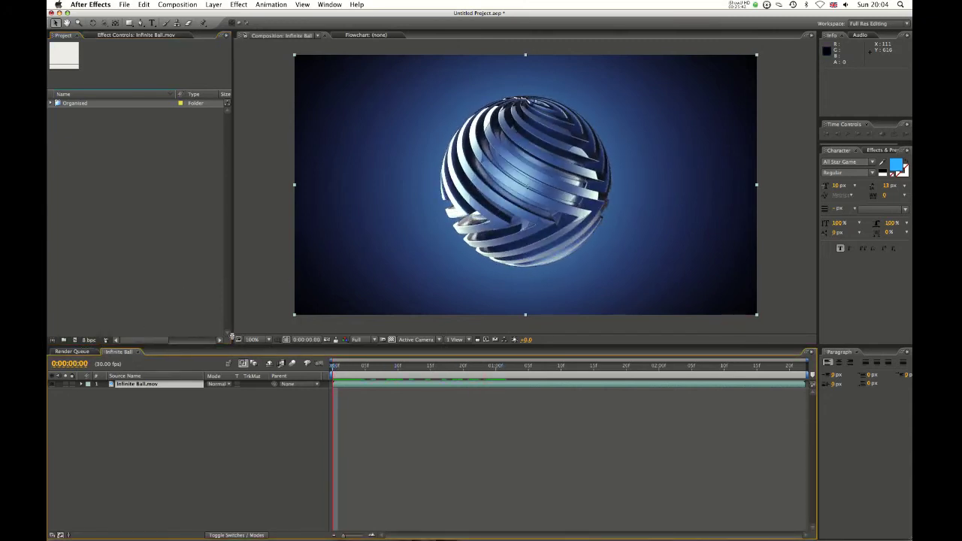
alt+click(85, 341)
alt+click(85, 341)
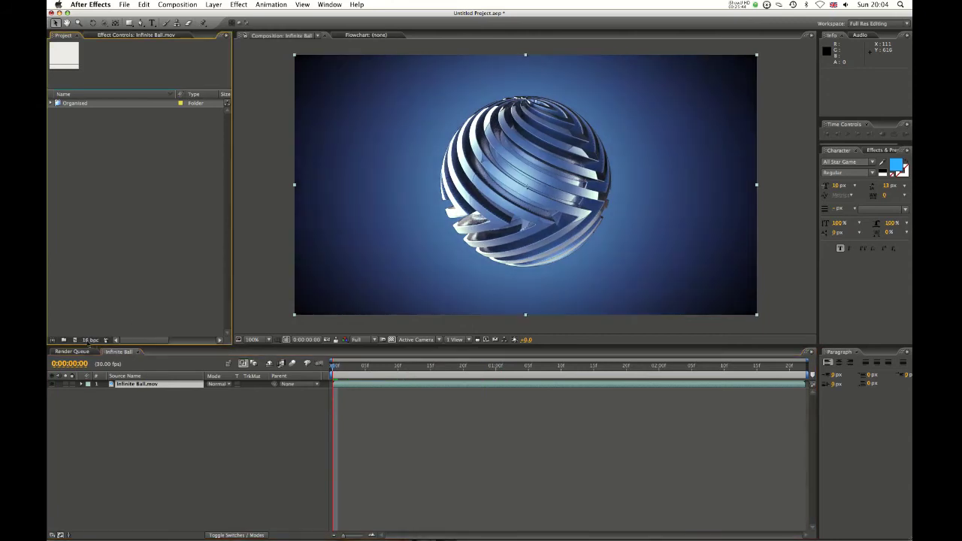
alt+click(85, 341)
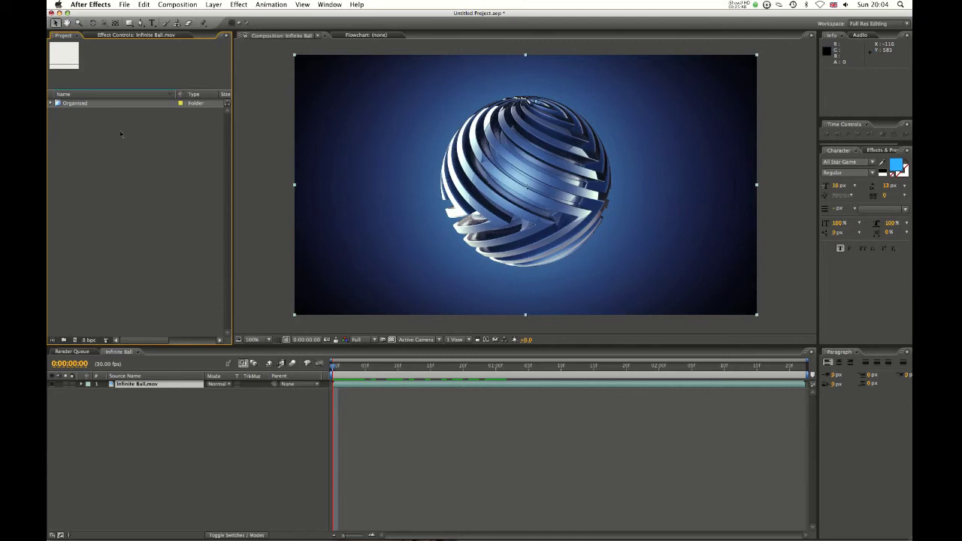
Step: View the Effect Controls of Infinite Ball.mov and return to the list of project items
click(116, 36)
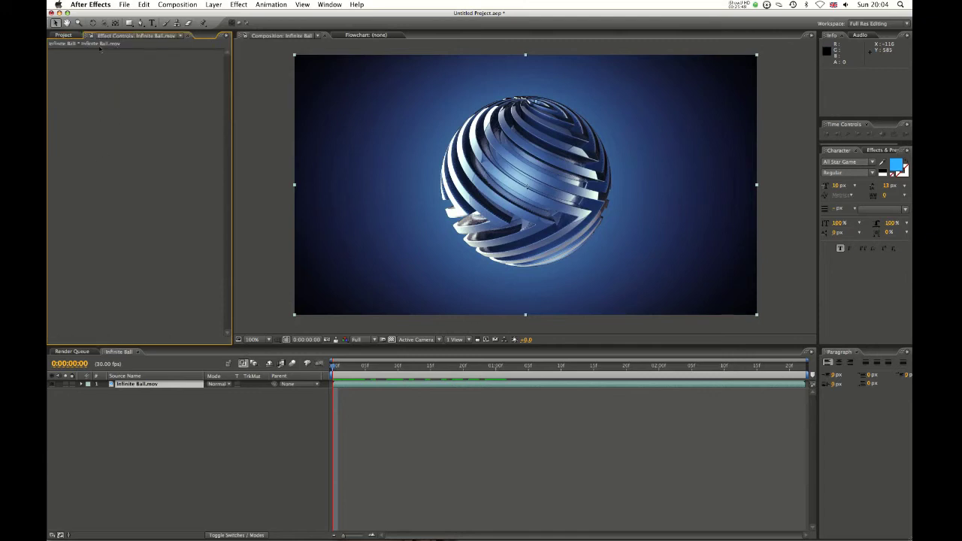
click(63, 36)
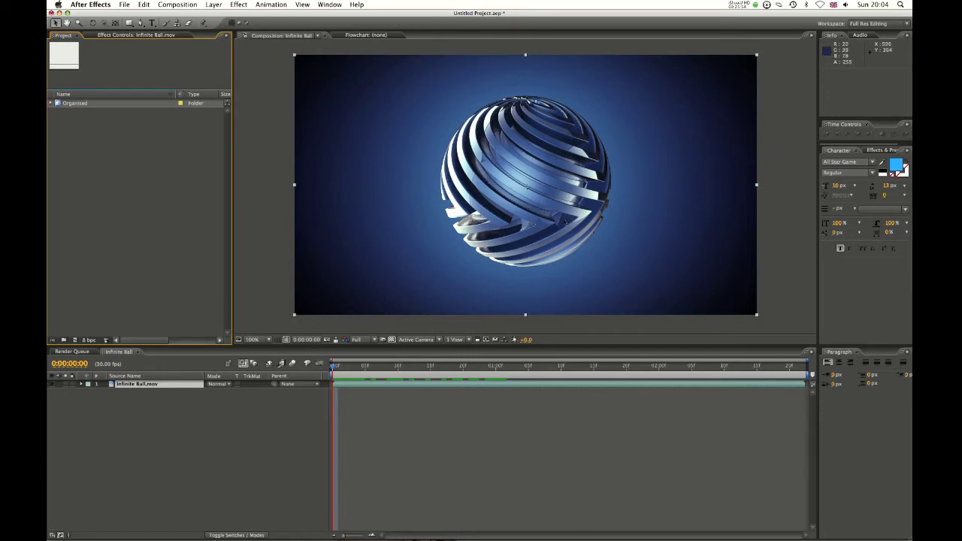
click(139, 36)
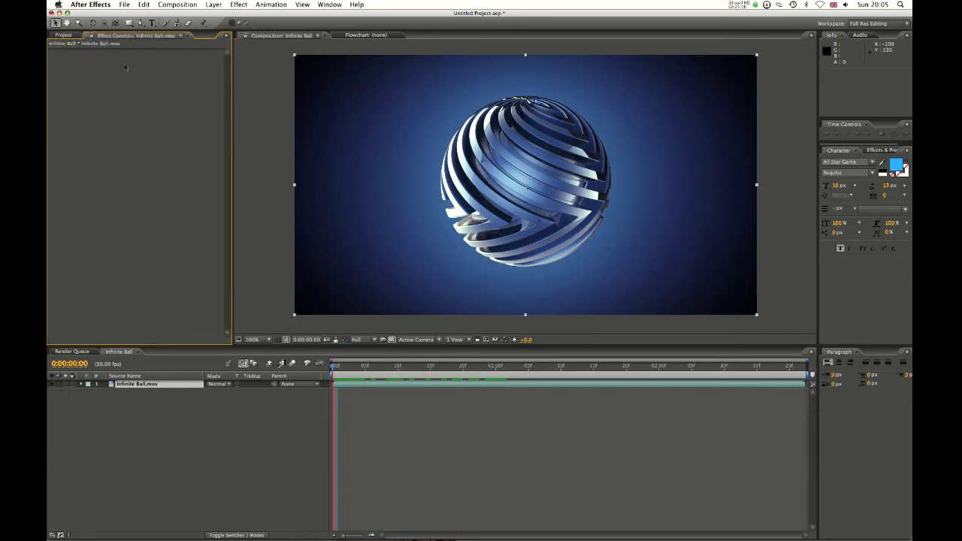
click(62, 36)
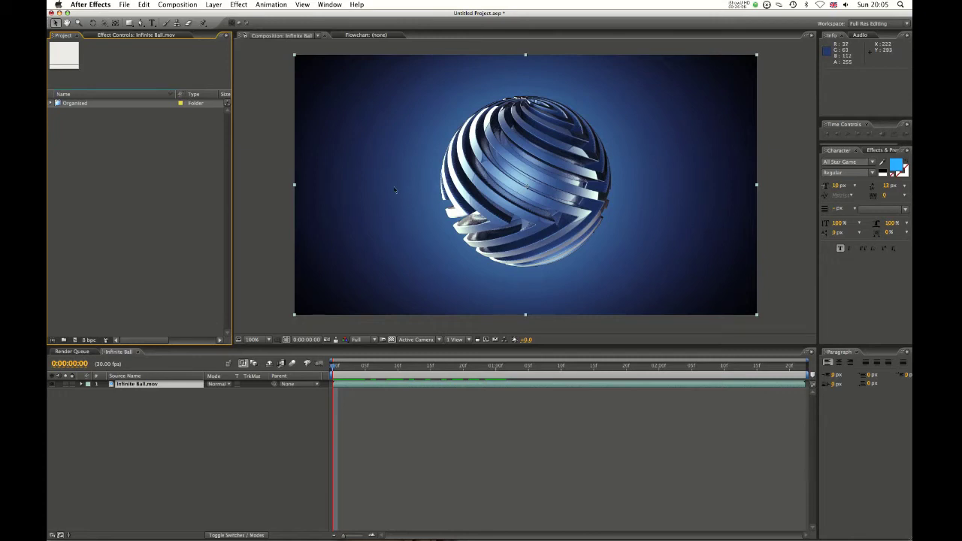
Step: Compare the blue background gradient beside the ball at 16, 32 and 8 bpc project colour depths
click(375, 421)
drag(379, 286, 378, 288)
key(period)
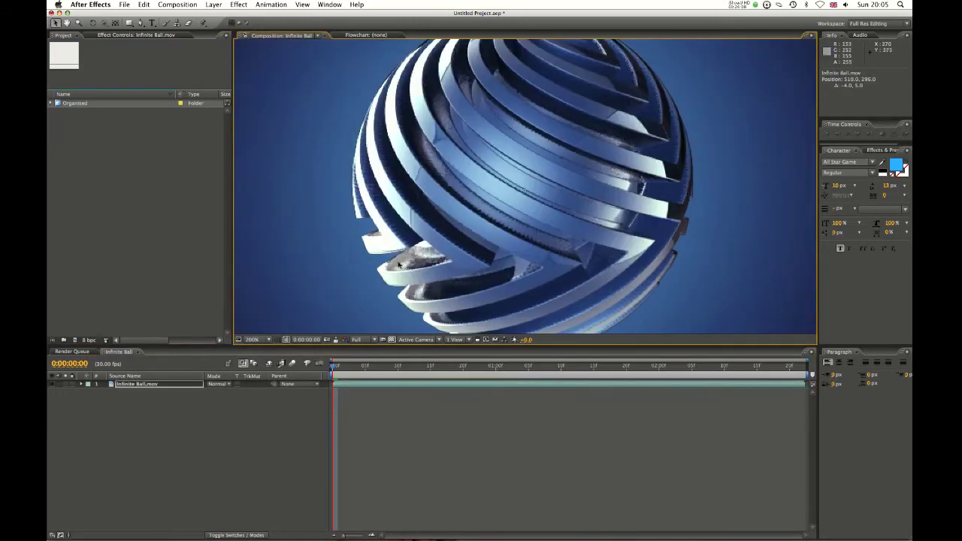
drag(389, 241, 555, 213)
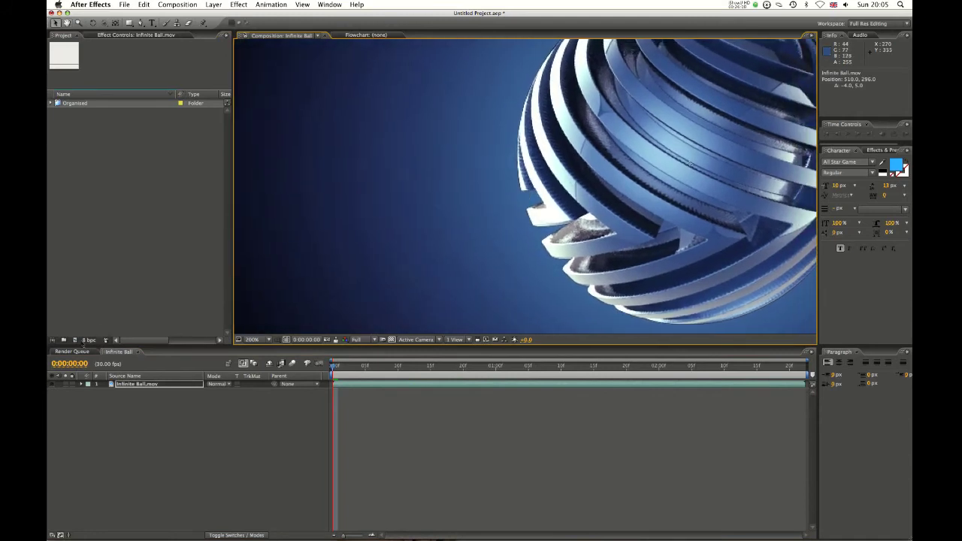
alt+click(88, 341)
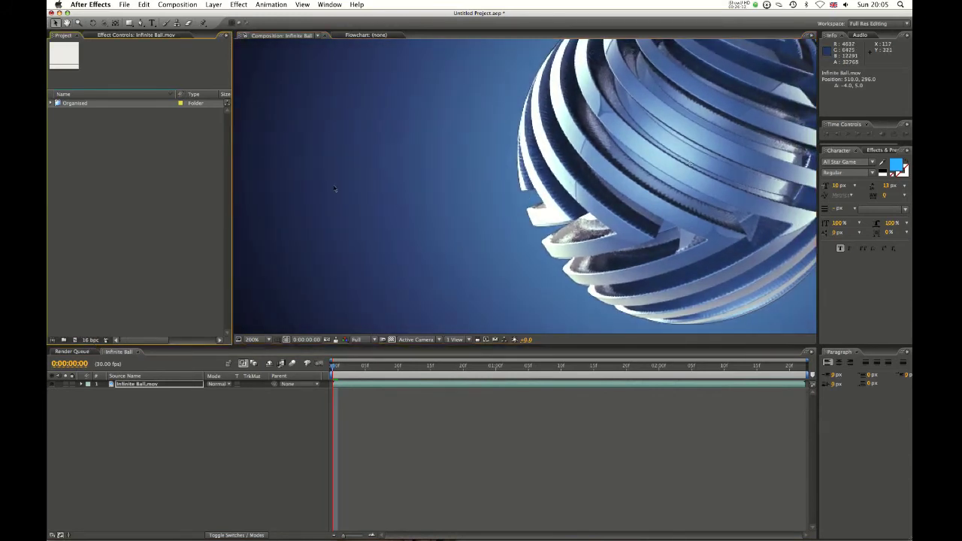
alt+click(87, 340)
alt+click(88, 340)
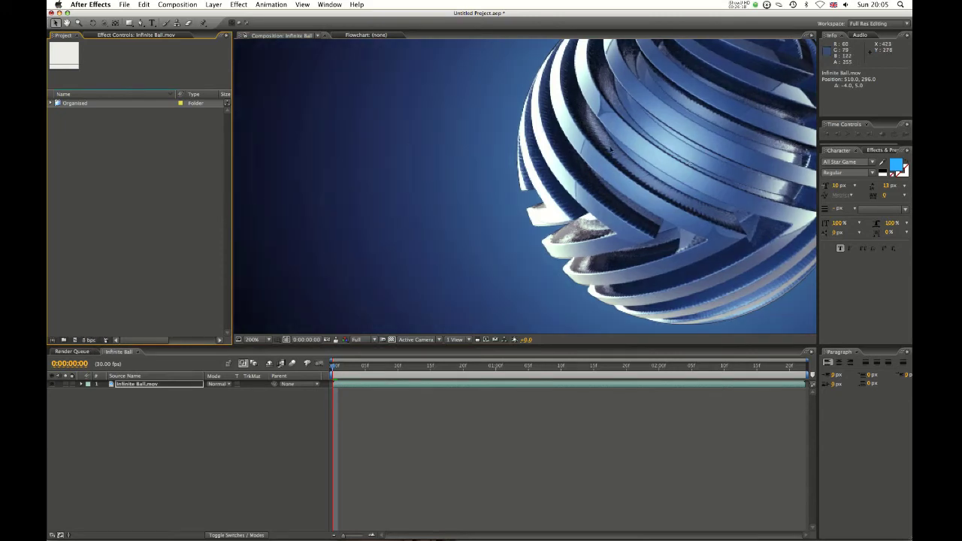
drag(623, 149, 618, 150)
key(ctrl+z)
key(comma)
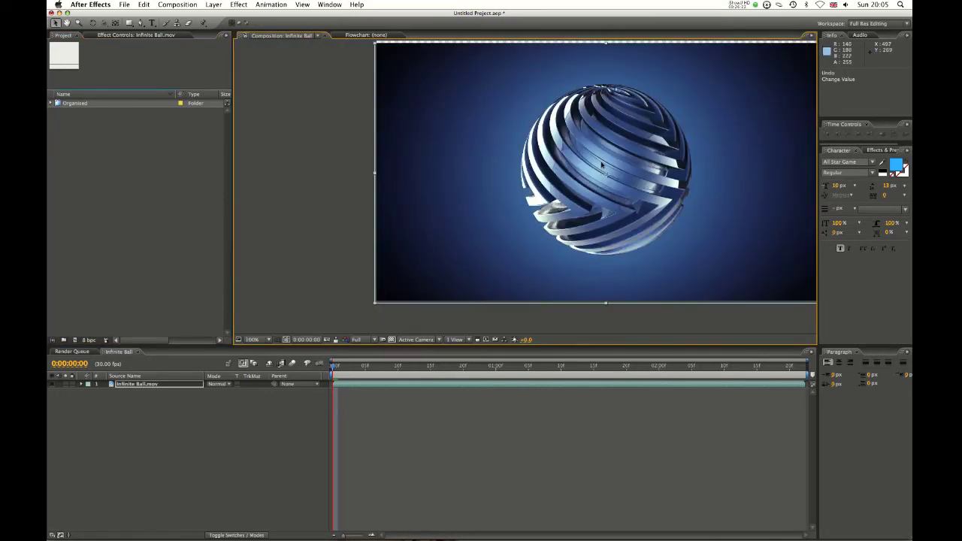
drag(590, 148, 589, 178)
key(space)
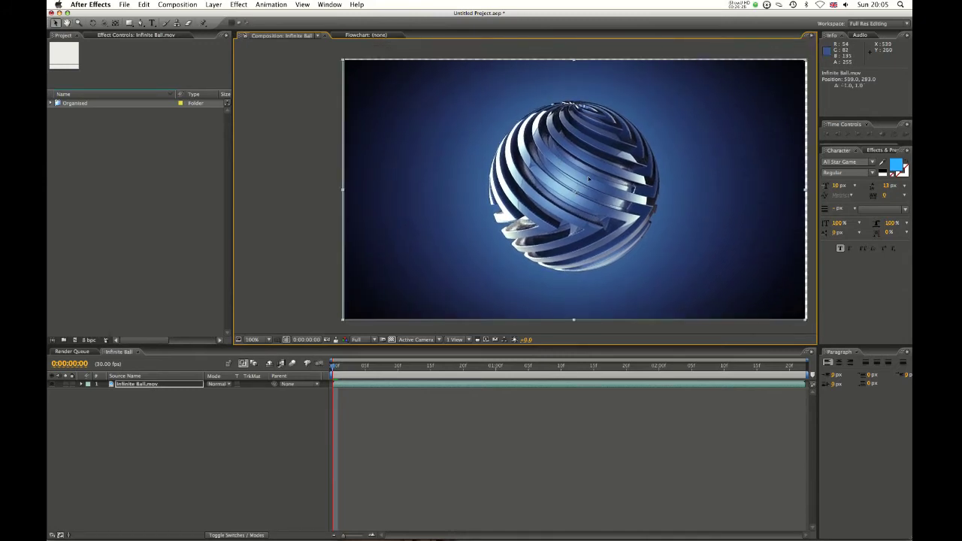
Step: Delete the Infinite Ball.mov layer and add a new composition-sized solid with the default settings in its place
key(Delete)
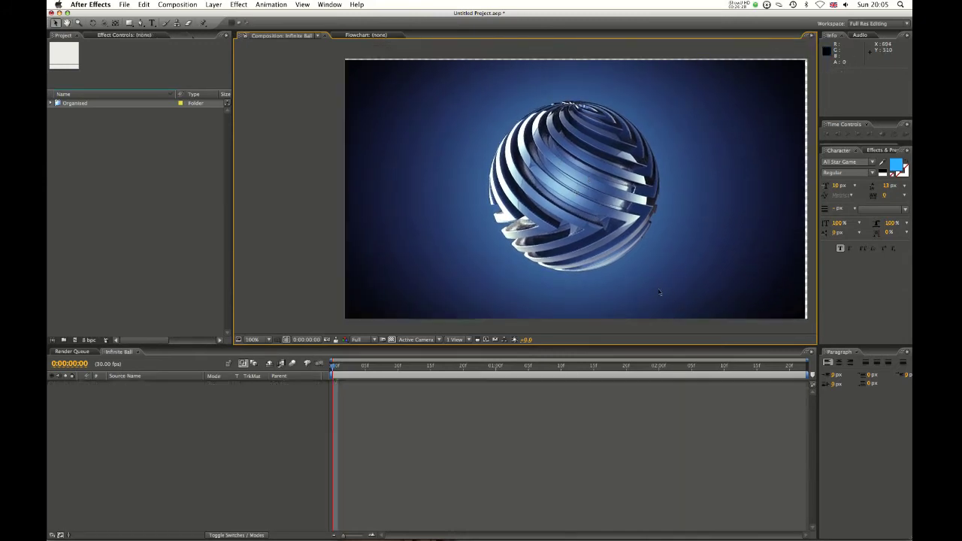
key(super+y)
key(Return)
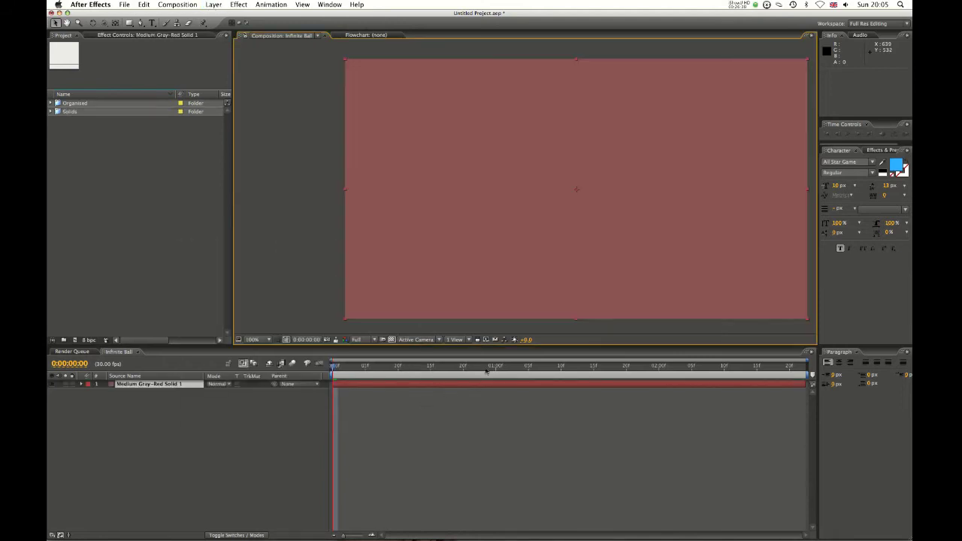
Step: Apply the Fractal Noise effect and the CC Toner effect to the solid
click(875, 150)
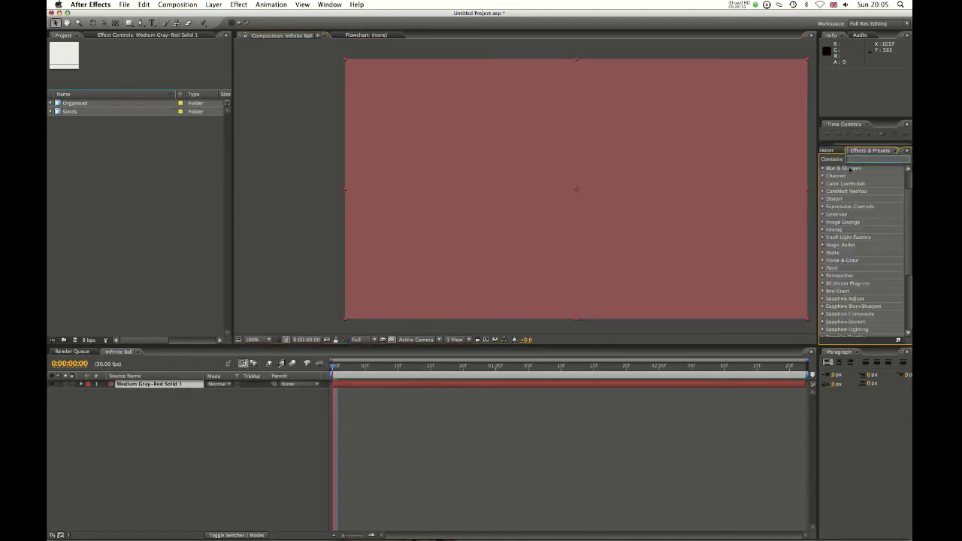
text(frac)
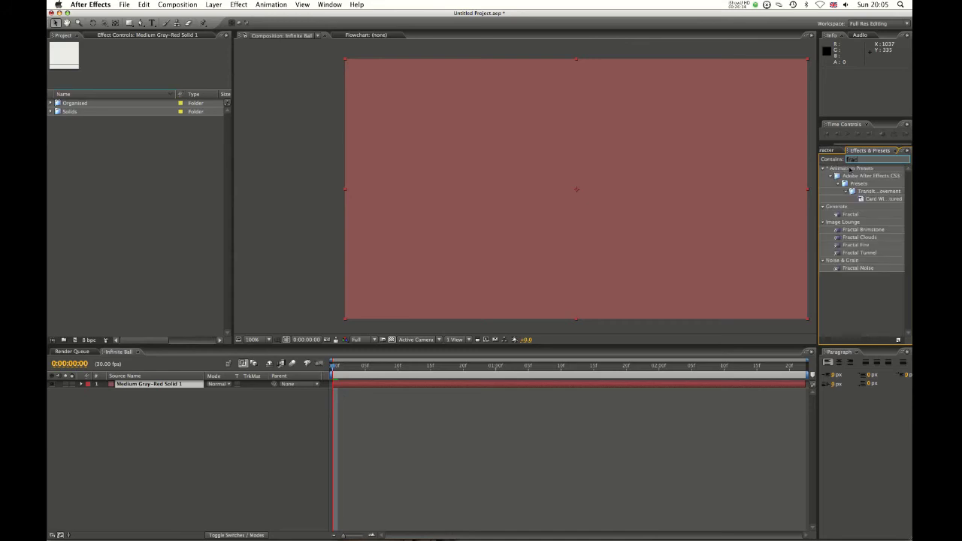
drag(856, 269, 586, 197)
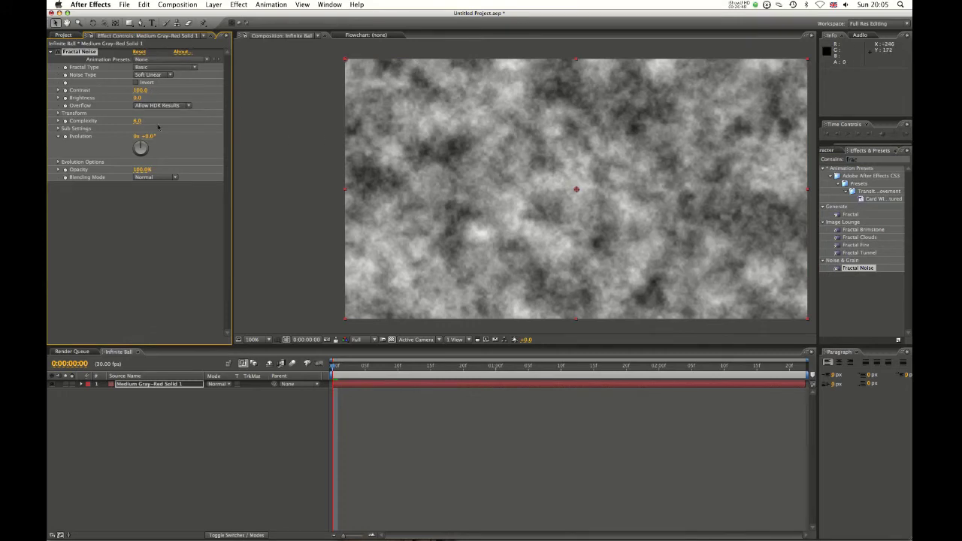
click(859, 159)
text(toner)
double_click(855, 175)
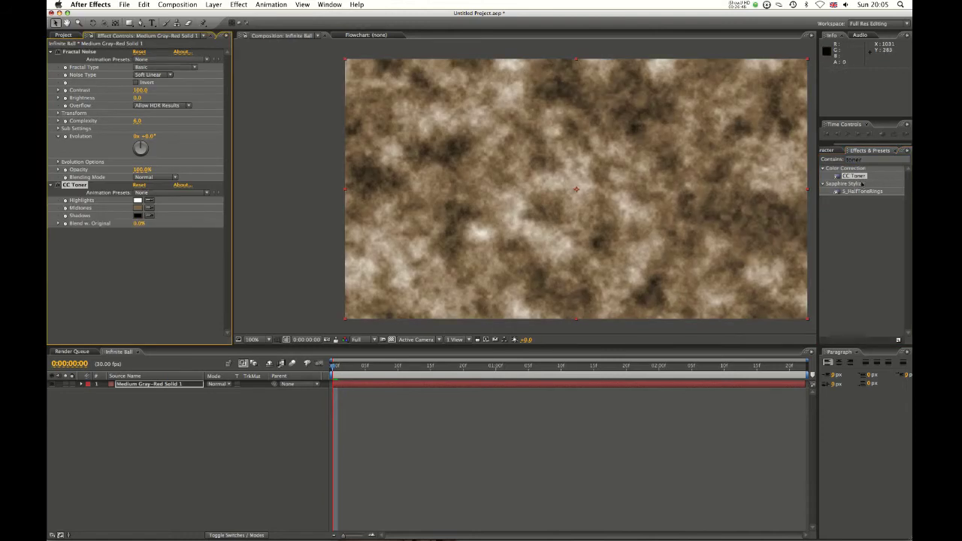
Step: Undo the CC Toner and Fractal Noise effects on the solid
drag(364, 367, 442, 372)
key(super+z)
key(super+z)
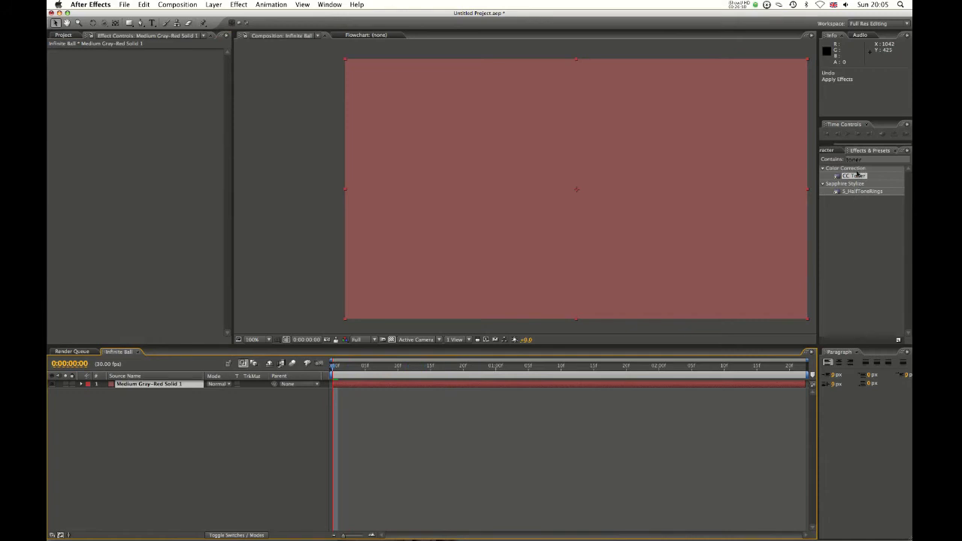
Step: Apply the Ramp effect to the solid and place its gradient diagonally from about 27, 51 to about 1047, 623
drag(864, 160, 775, 157)
text(ramp)
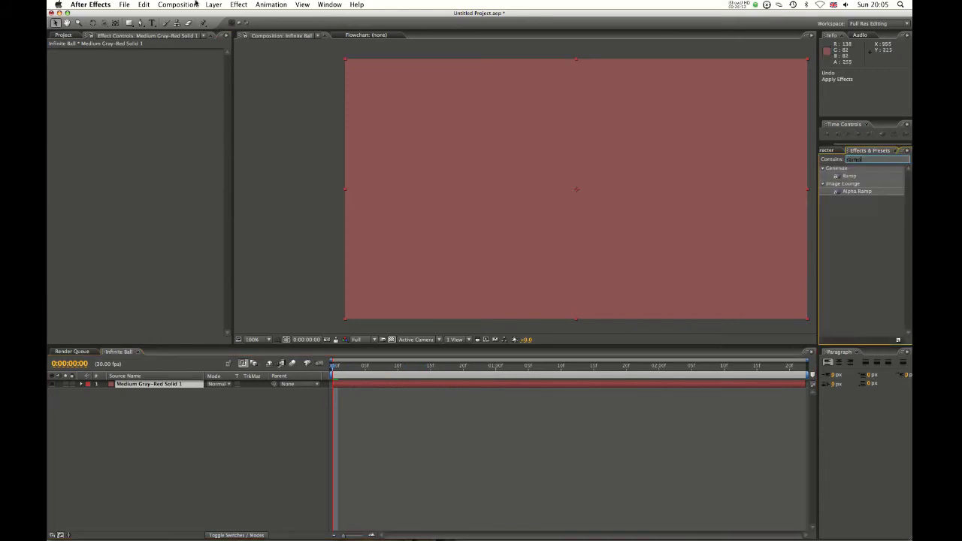
drag(849, 175, 353, 319)
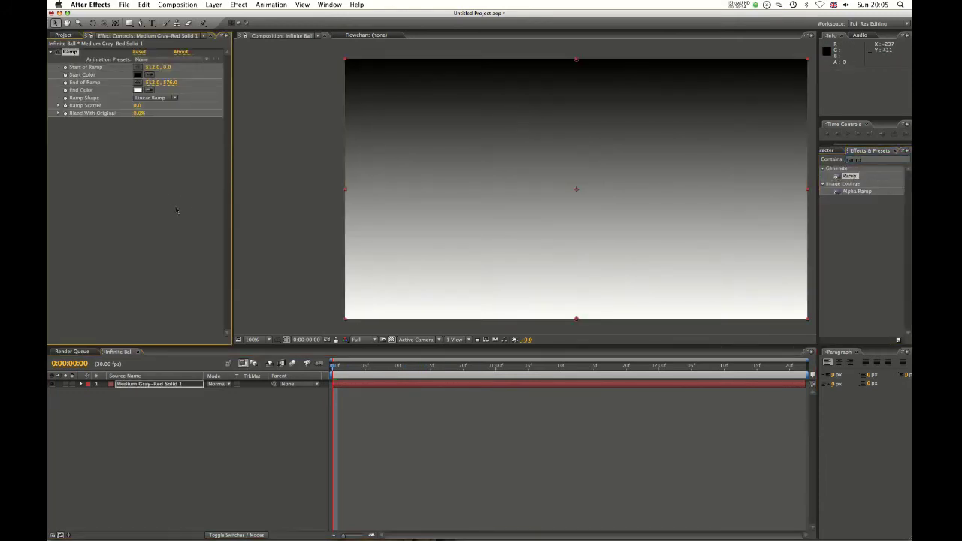
drag(576, 60, 357, 82)
drag(576, 320, 819, 340)
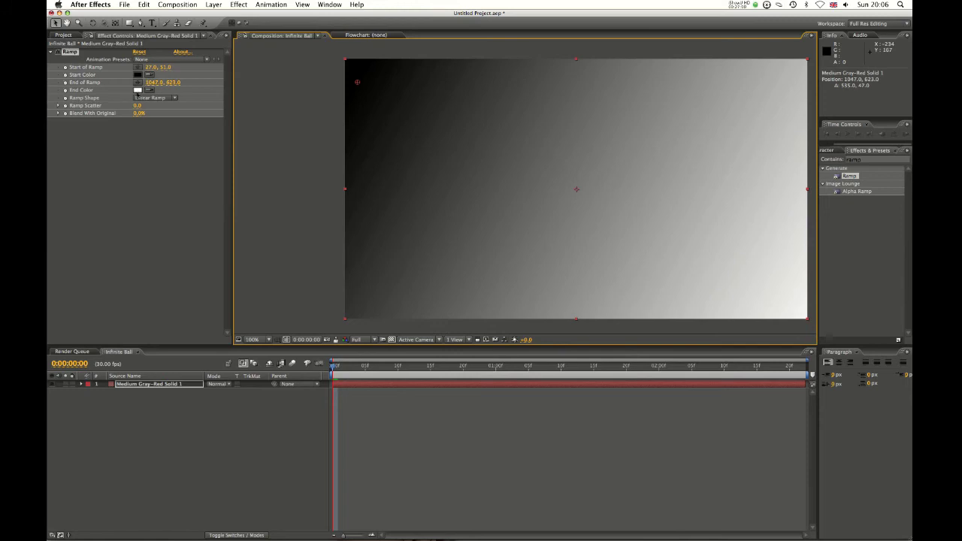
Step: Set the End Color of the Ramp effect to a very dark reddish grey
click(138, 89)
mouse_move(518, 439)
mouse_down()
mouse_move(468, 456)
mouse_move(482, 477)
mouse_move(464, 466)
mouse_move(458, 481)
mouse_up()
click(648, 393)
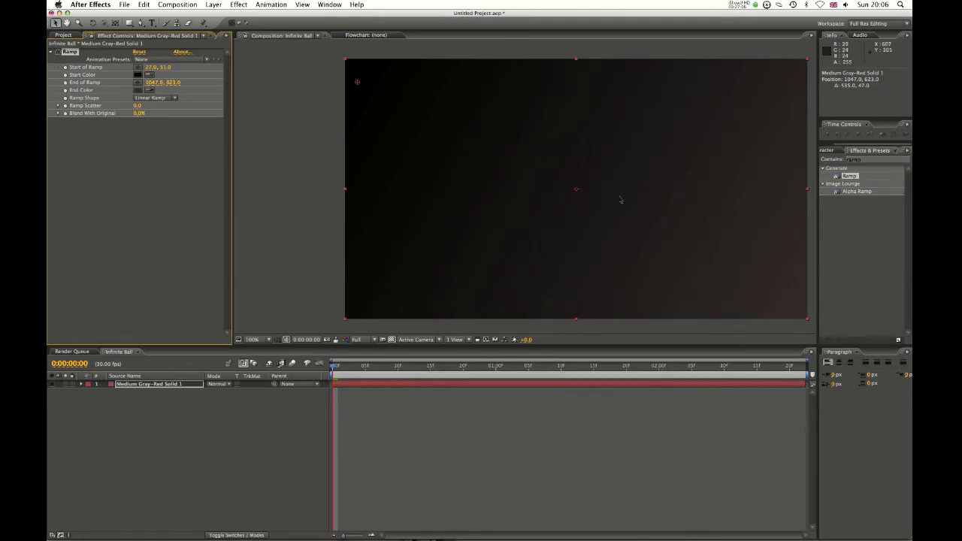
Step: Examine the dark ramp for colour banding at 200% and 100% magnification with the 8 bpc colour depth
key(period)
key(h)
drag(670, 258, 502, 154)
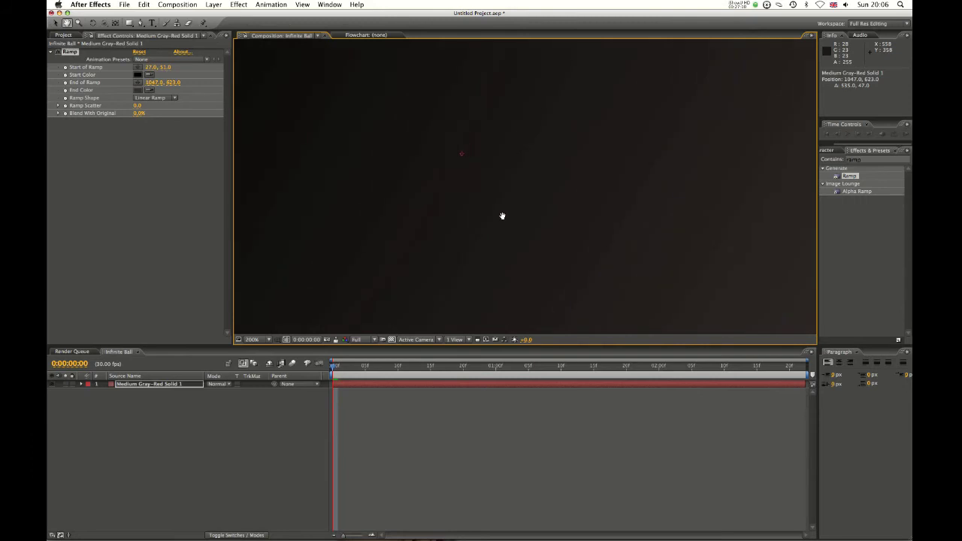
key(v)
key(comma)
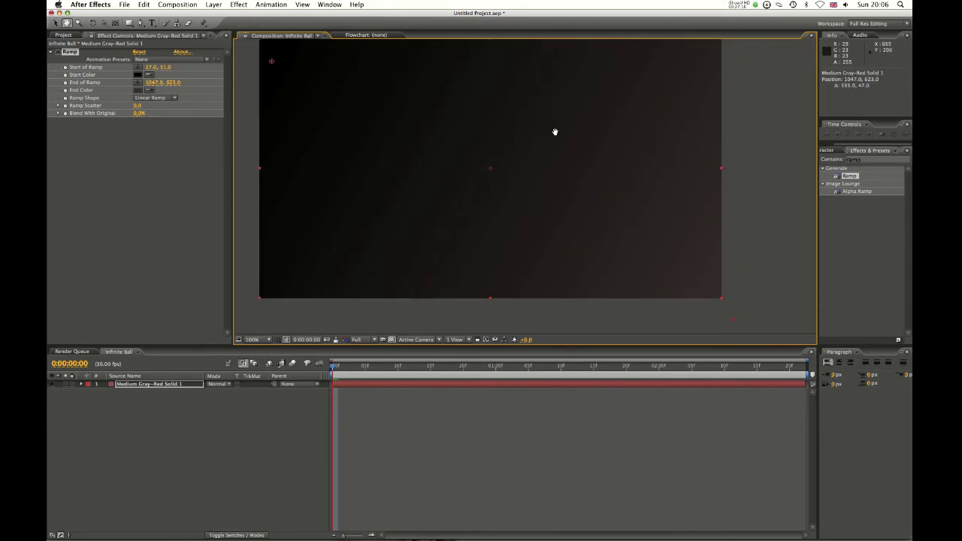
drag(553, 131, 572, 150)
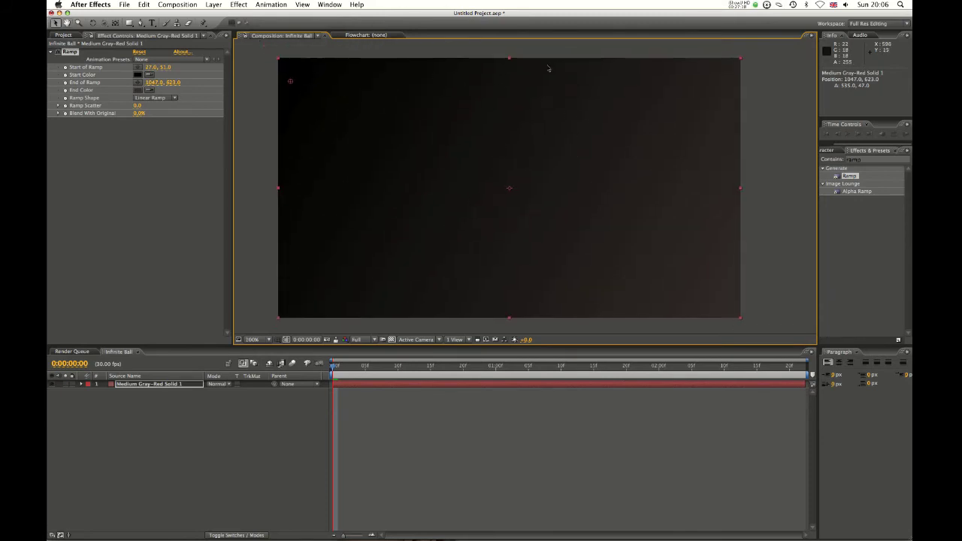
key(period)
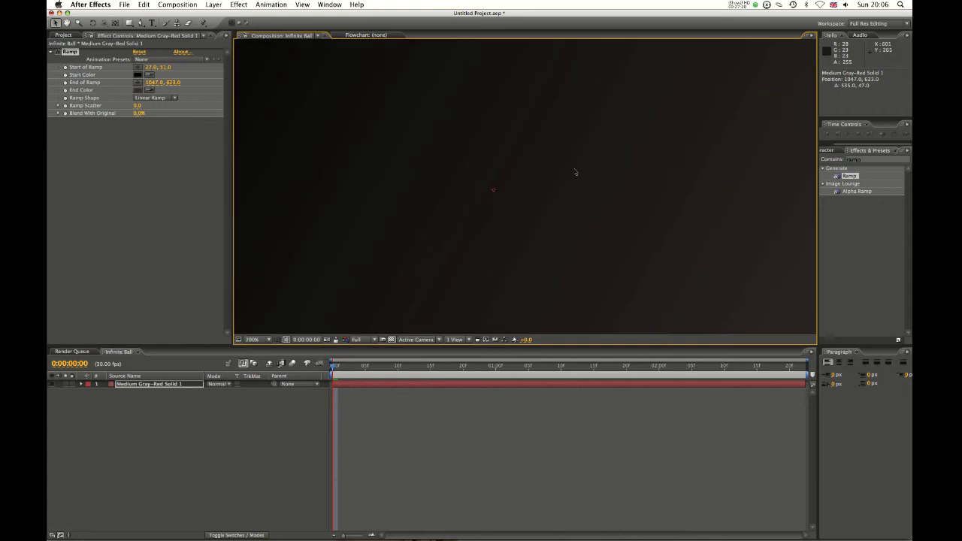
key(space)
drag(705, 262, 588, 190)
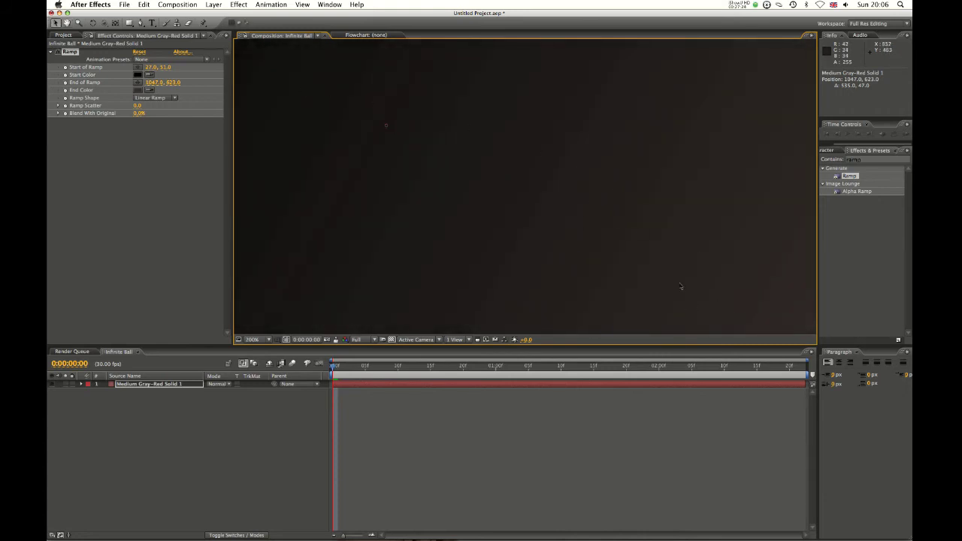
key(comma)
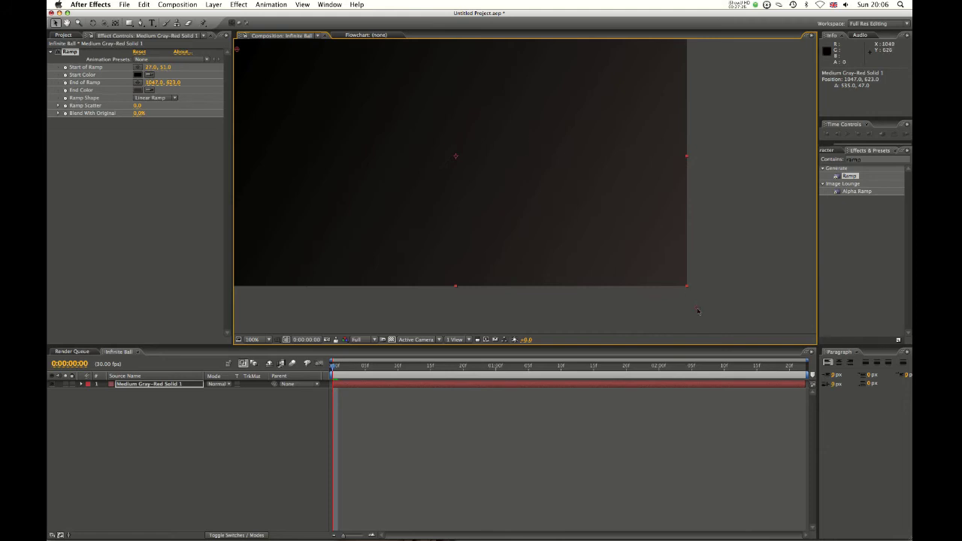
key(space)
drag(604, 220, 691, 262)
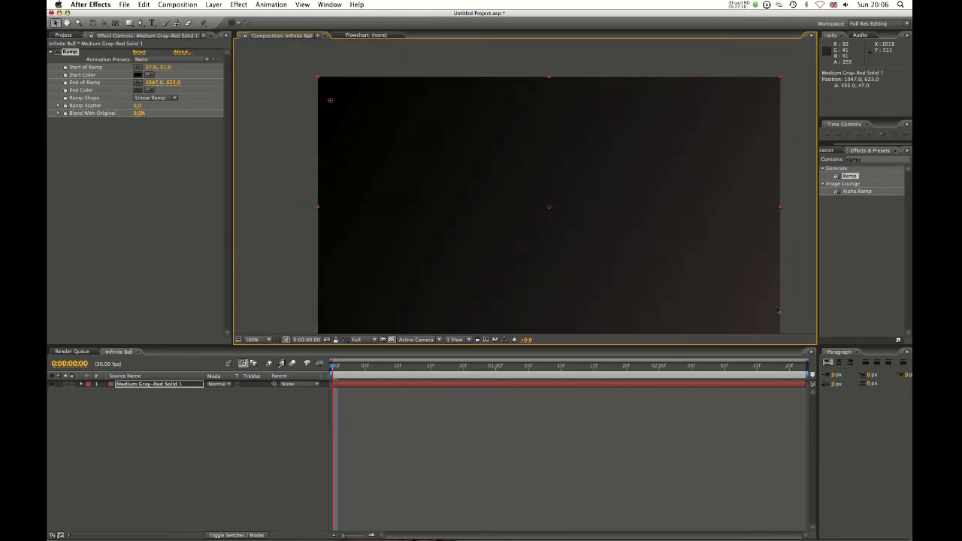
Step: Switch the project colour depth to 16 bpc and inspect the dark ramp at 200% magnification
click(63, 36)
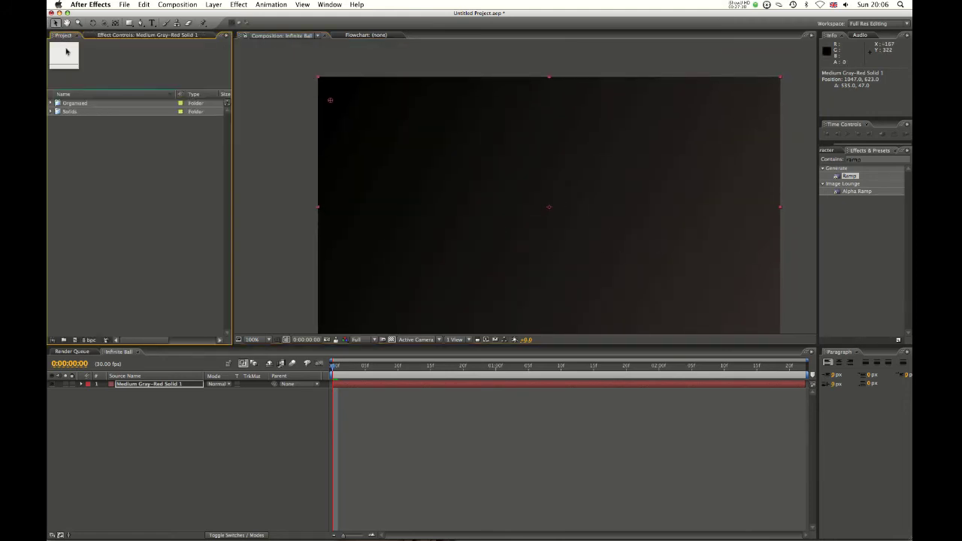
alt+click(88, 340)
click(149, 35)
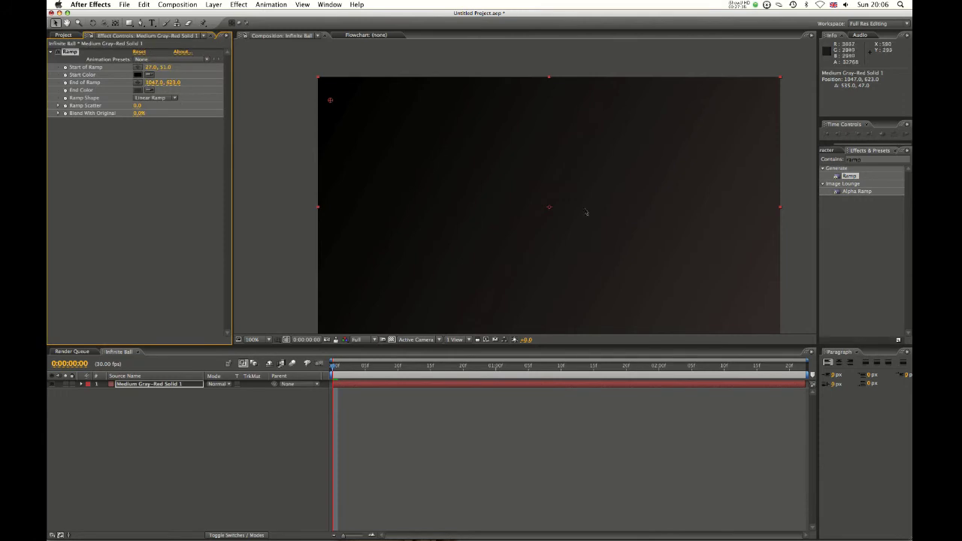
key(period)
drag(632, 235, 596, 178)
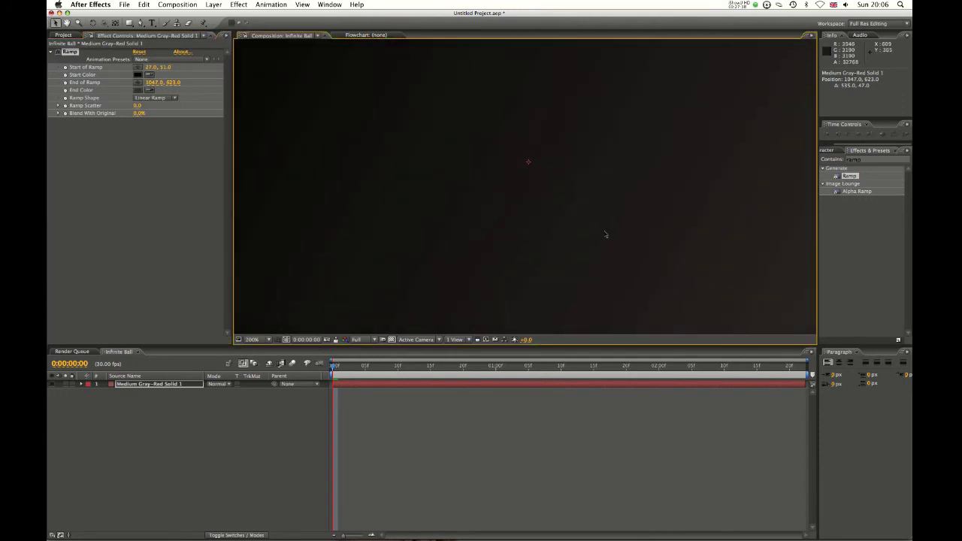
Step: Inspect the dark ramp at 32 bpc, return the project to 8 bpc and select the solid's Ramp effect
click(63, 35)
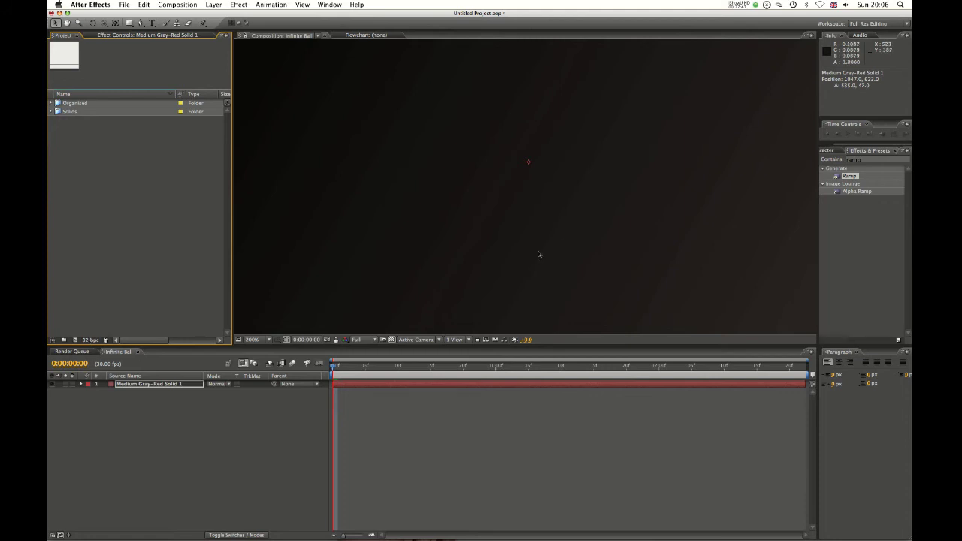
alt+click(89, 340)
click(141, 35)
click(103, 75)
click(71, 52)
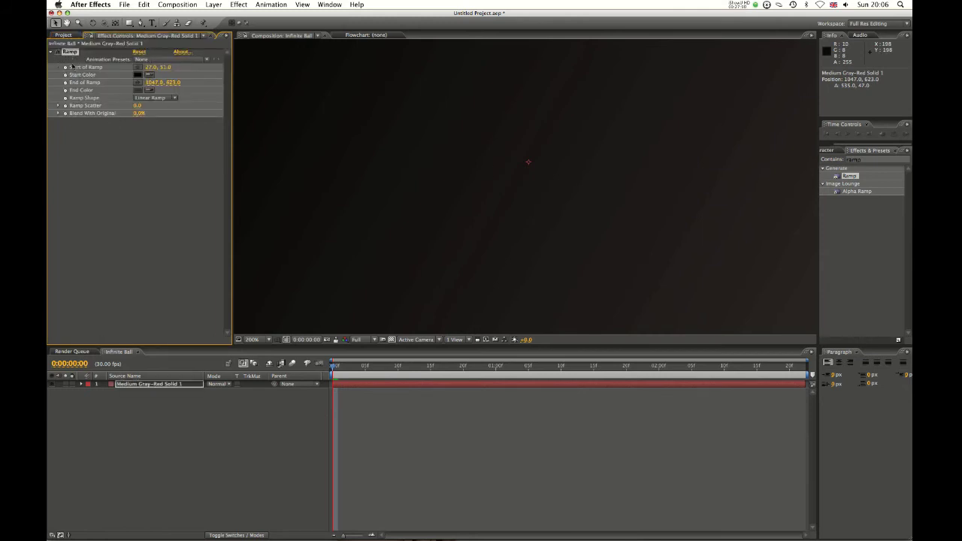
Step: Undo the last value change and raise the composition view's exposure to +3.2 over the whole ramp
scroll(530, 160, down, 1)
key(super+z)
mouse_move(526, 339)
mouse_down()
mouse_move(543, 342)
mouse_move(530, 343)
mouse_up()
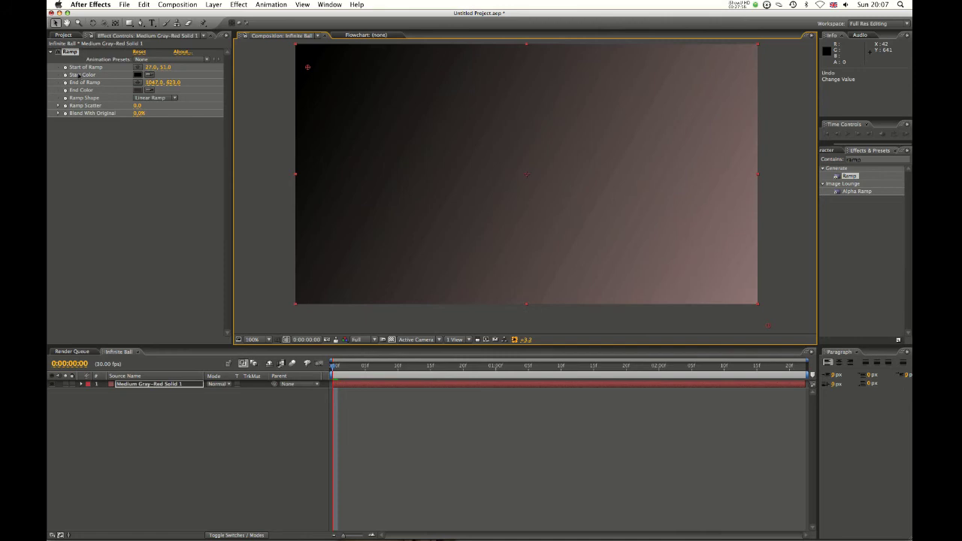
Step: Compare the brightened ramp at 16 bpc and 8 bpc project colour depths, returning to the Ramp effect's settings
click(63, 35)
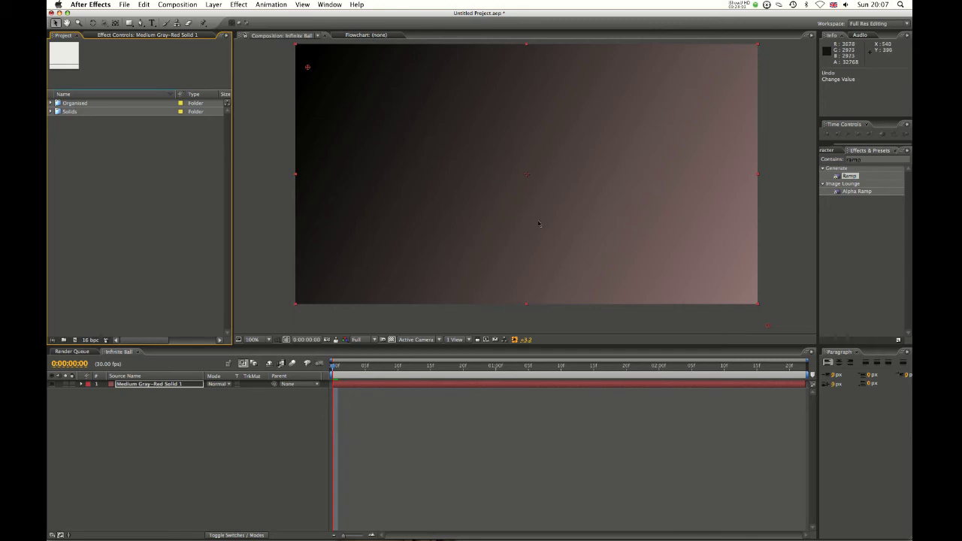
alt+click(90, 340)
click(132, 35)
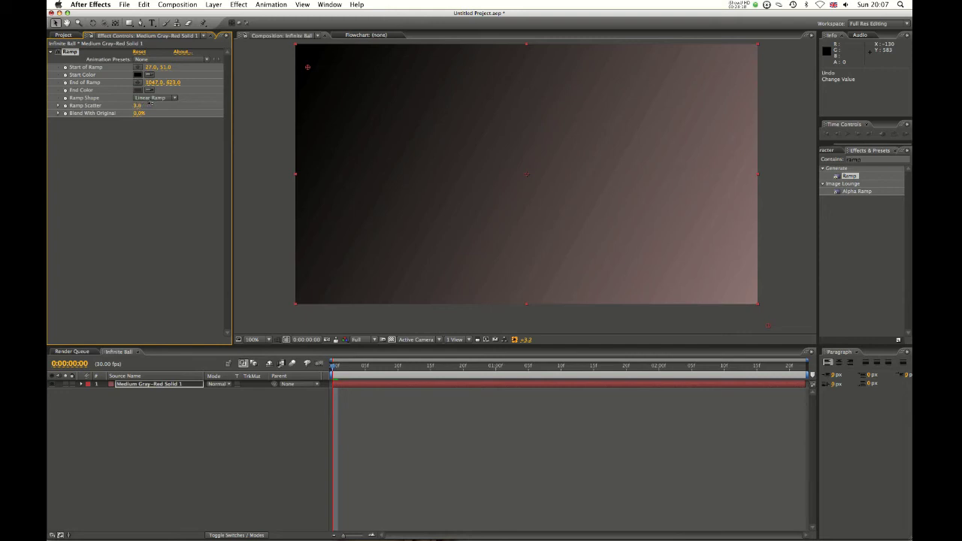
Step: Set the Ramp Scatter to about 71.3, inspect the smoothed gradient at 200%, and check the project colour depth
drag(198, 110, 179, 122)
click(567, 194)
key(period)
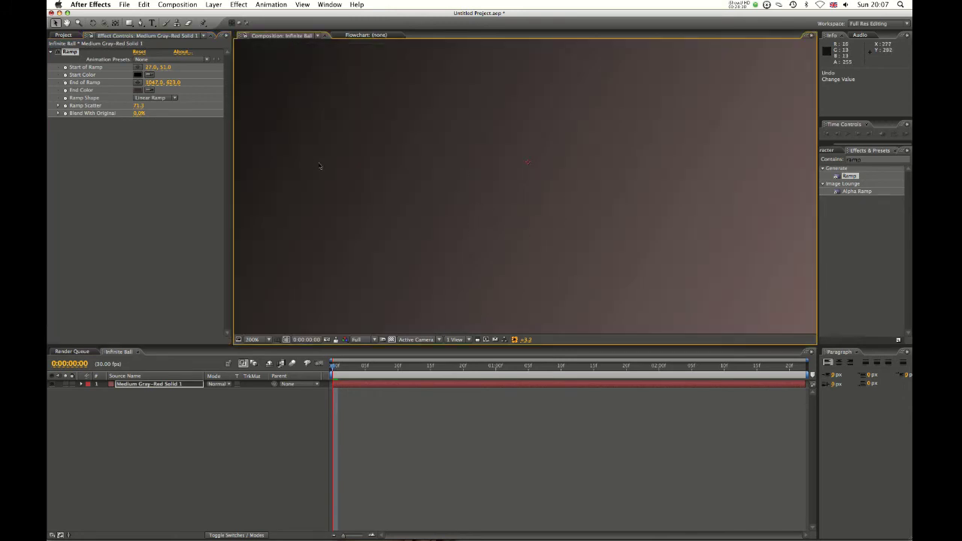
key(comma)
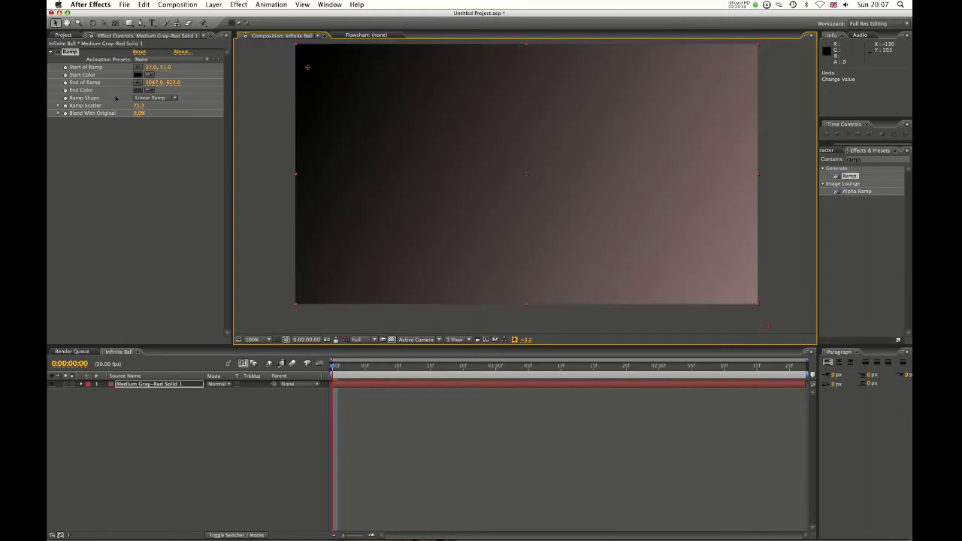
click(62, 36)
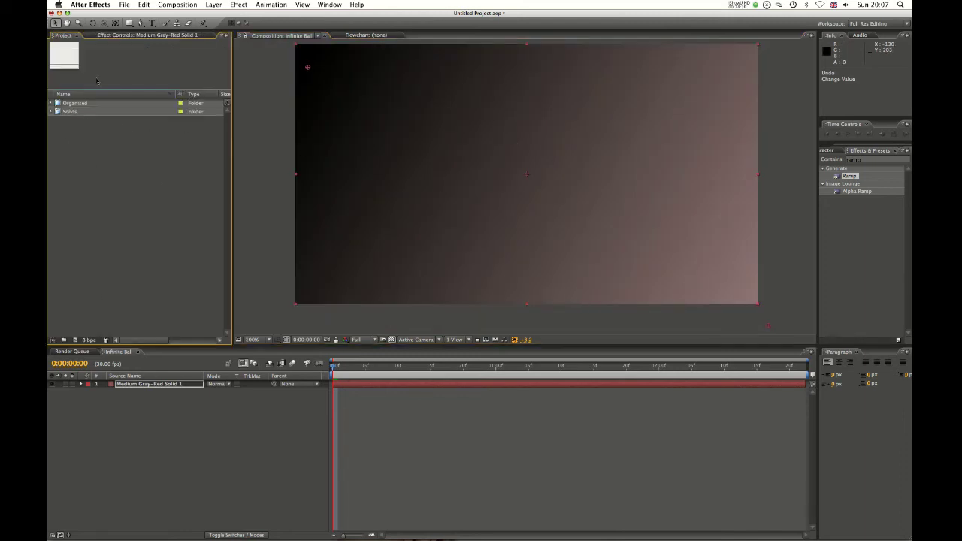
click(129, 35)
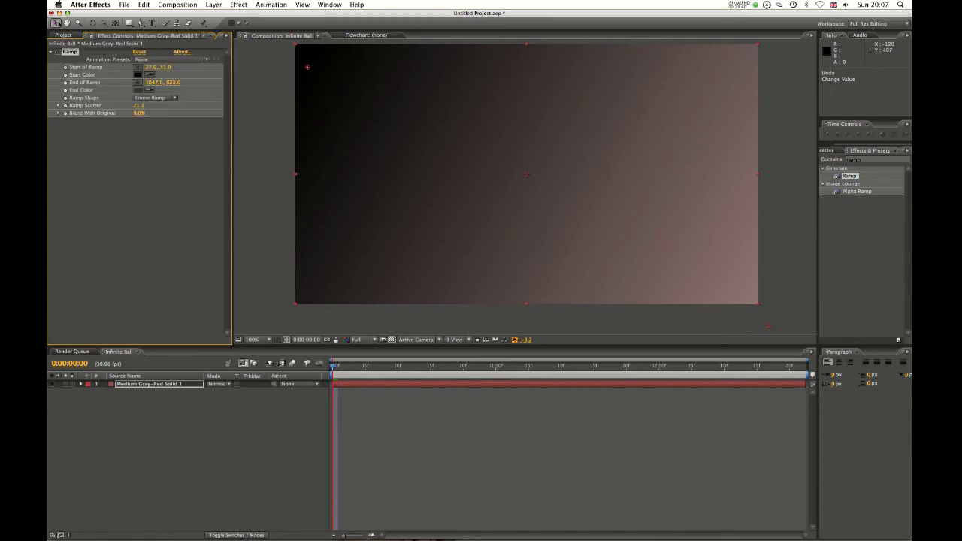
Step: Delete the Ramp effect and the solid layer, leaving the Infinite Ball composition empty
key(Delete)
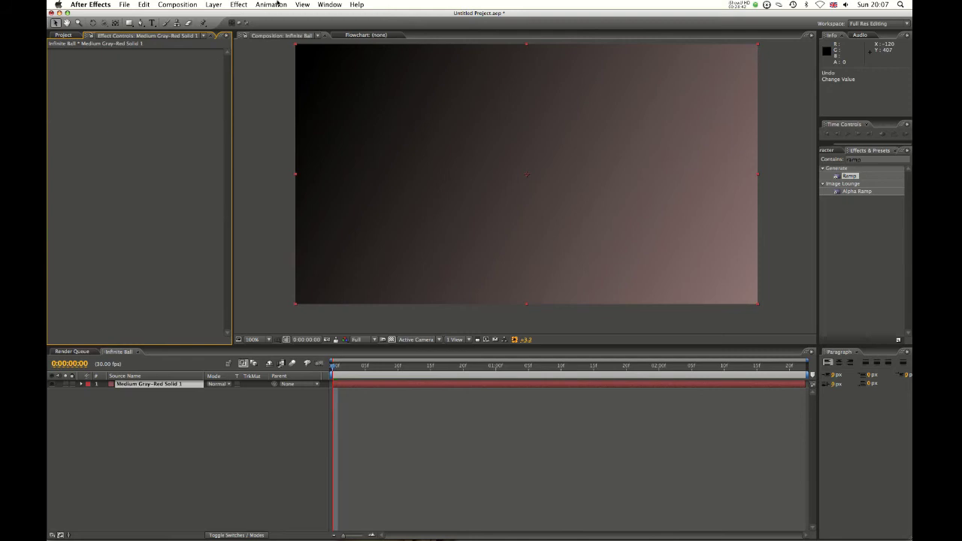
key(Delete)
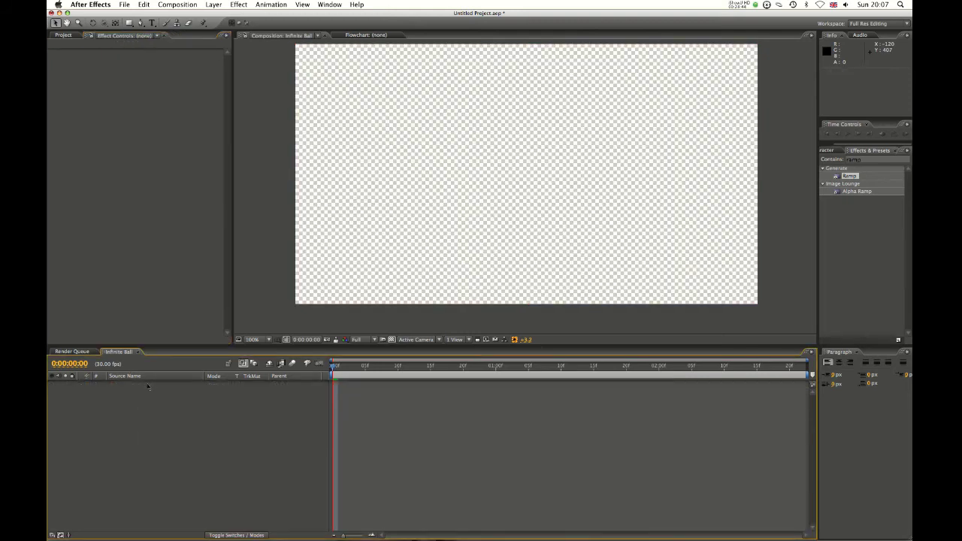
click(455, 131)
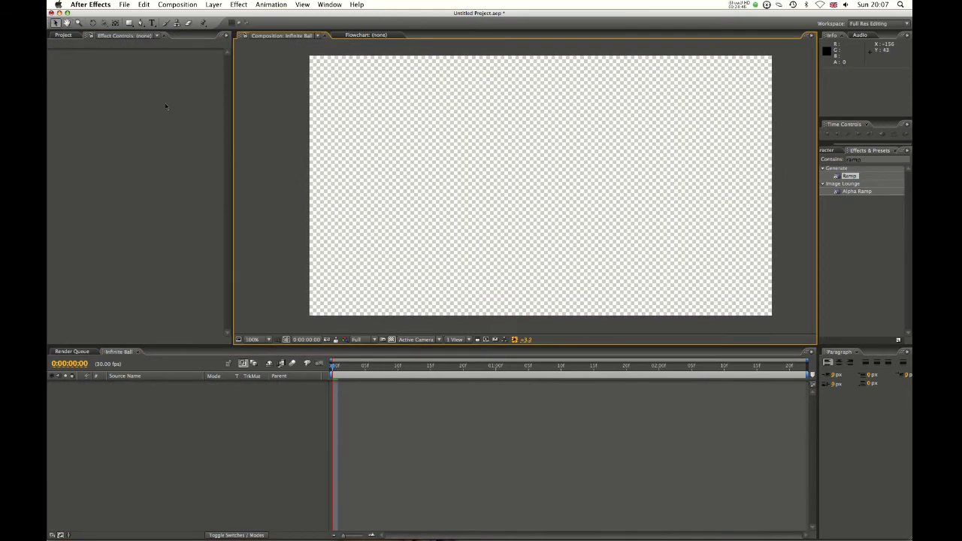
Step: Add the Infinite Ball.mov footage from the Organised folder to the empty composition as a layer
click(63, 35)
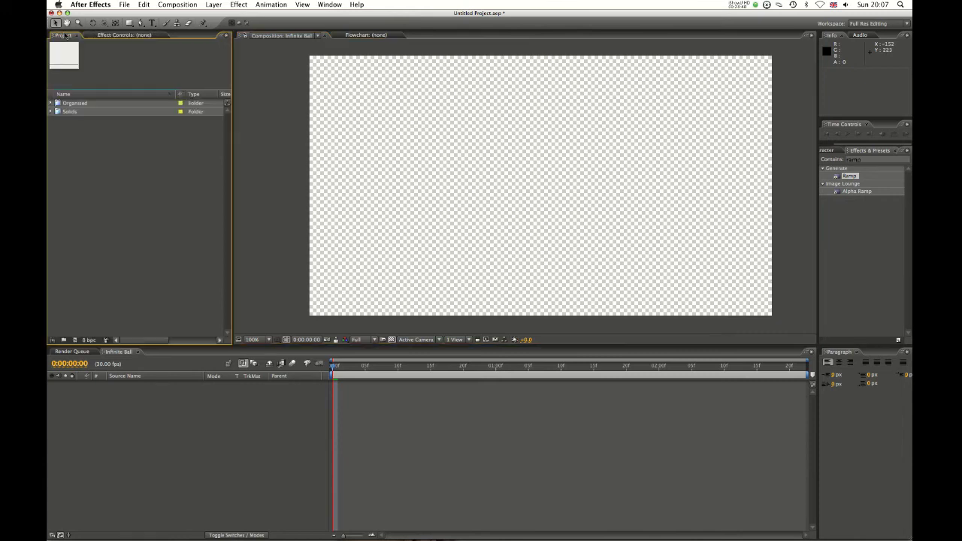
click(51, 102)
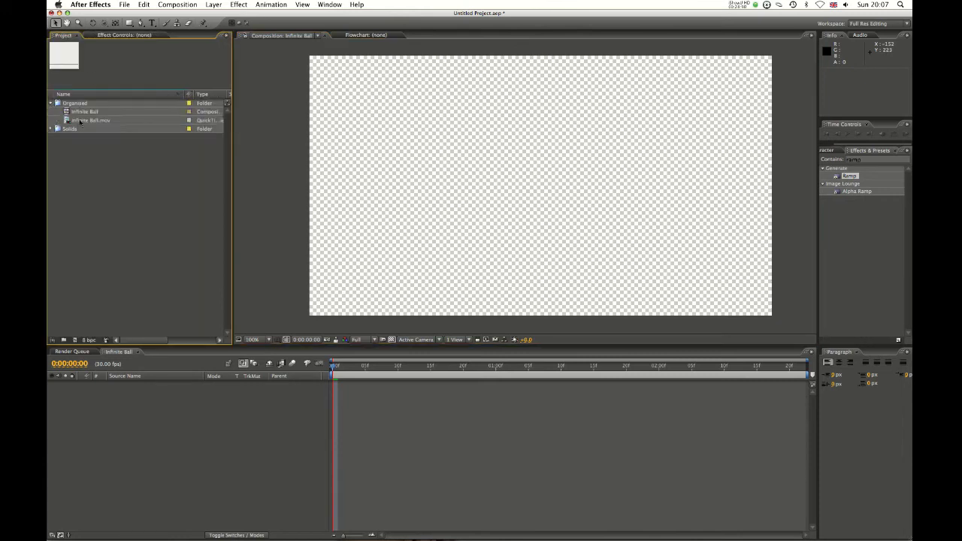
click(51, 129)
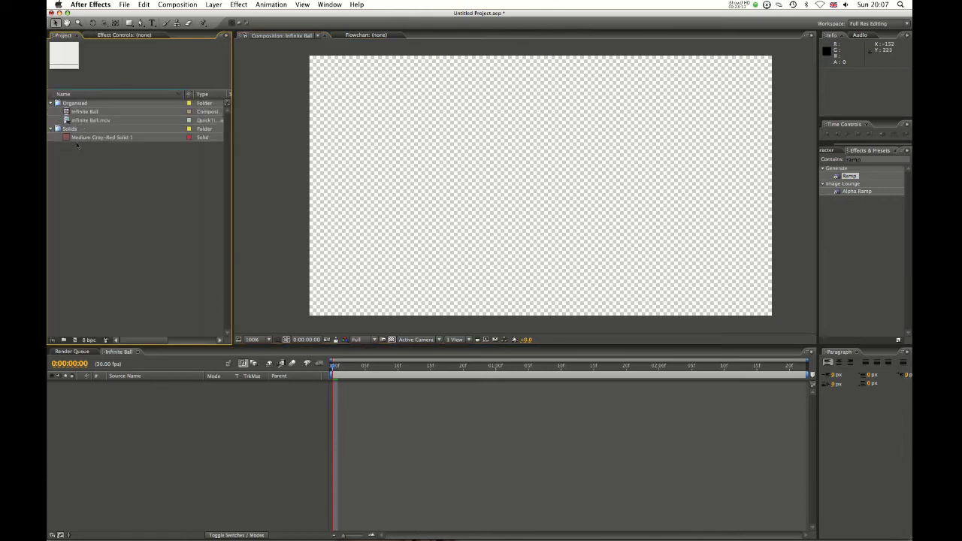
drag(77, 122, 131, 410)
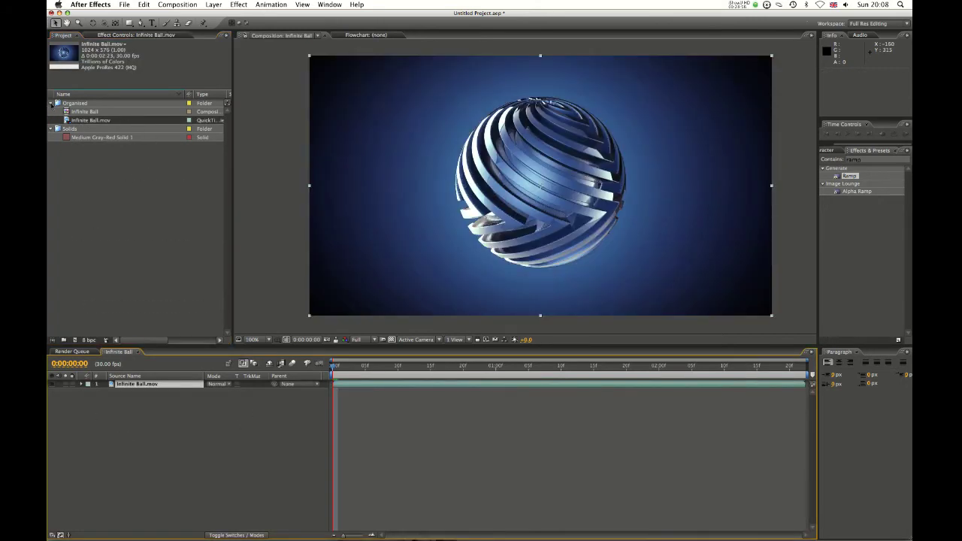
click(51, 103)
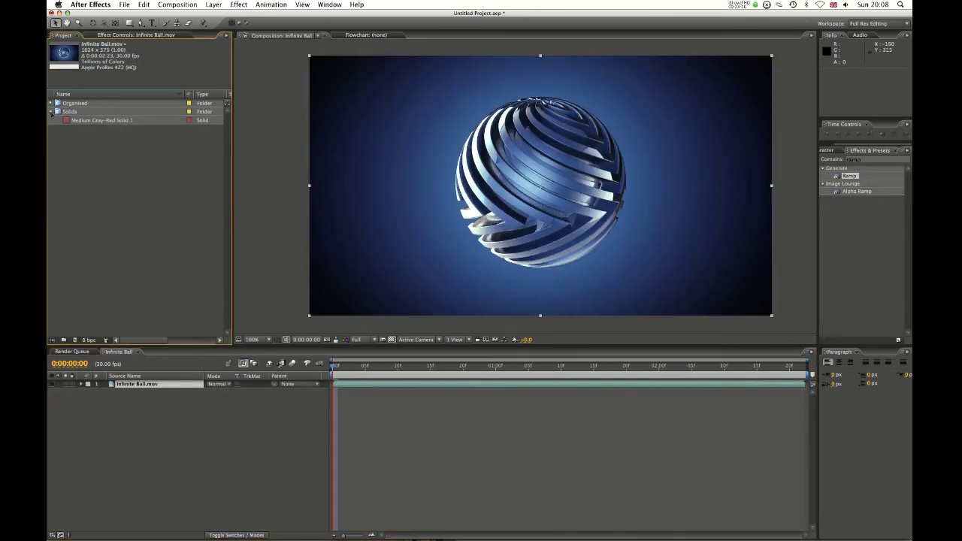
Step: Preview the ball animation in the Infinite Ball composition and view the leftover red solid in the project
click(417, 411)
key(KP_0)
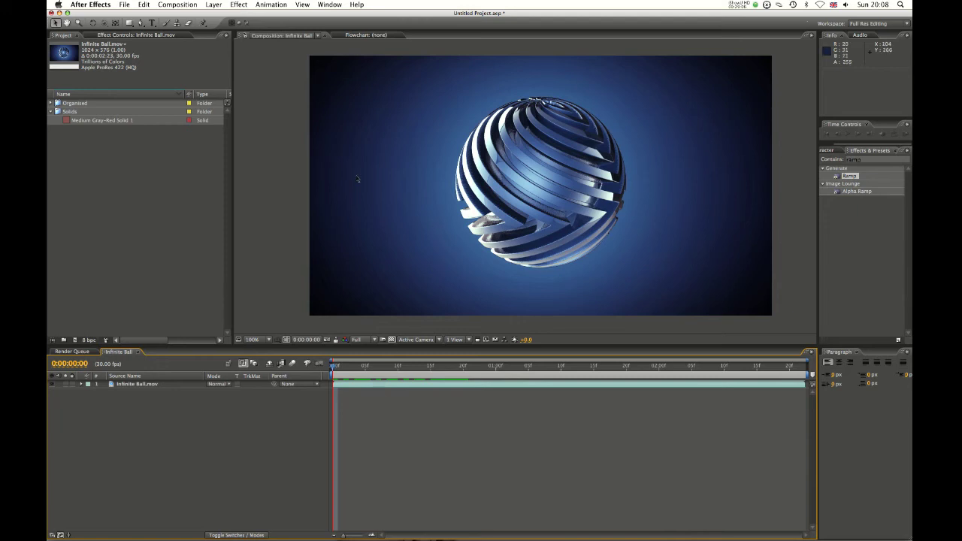
key(space)
drag(537, 234, 530, 237)
drag(528, 272, 530, 267)
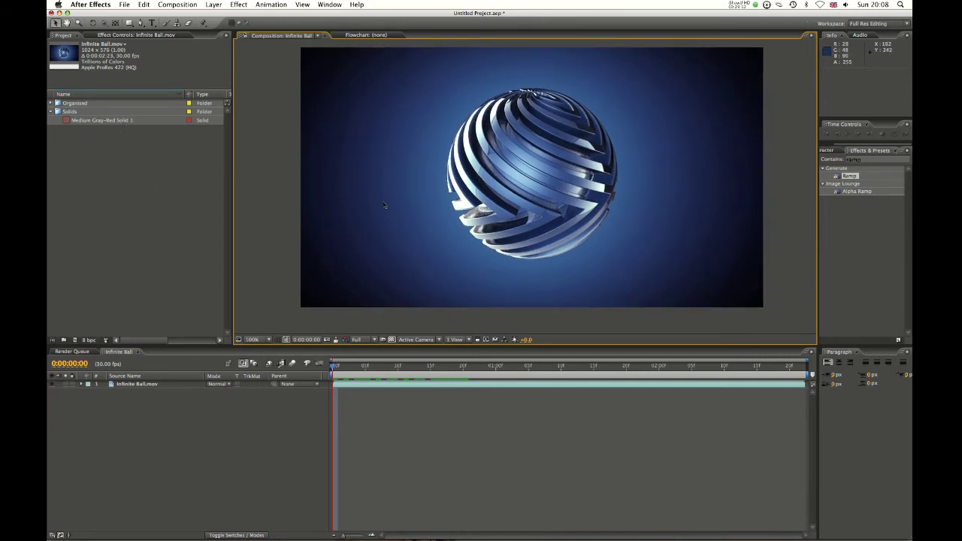
click(108, 123)
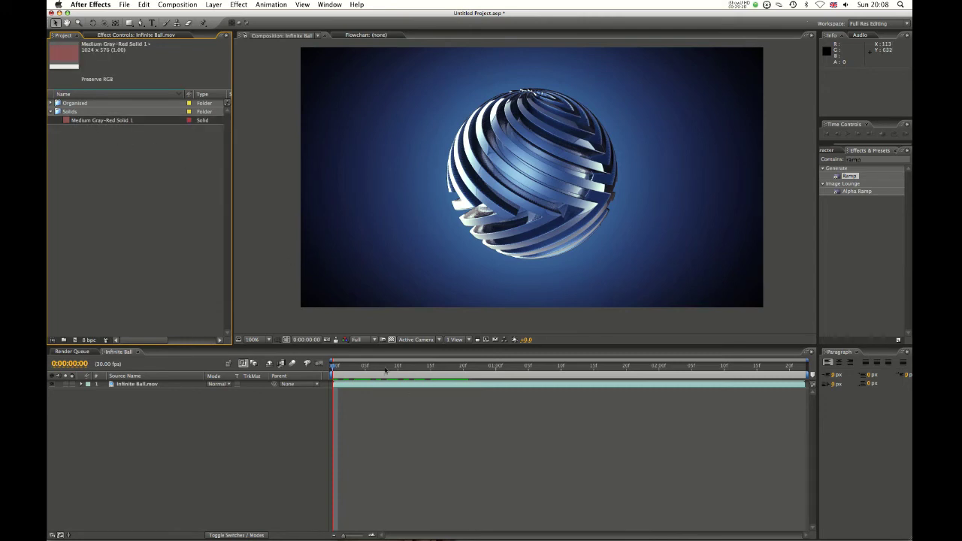
key(space)
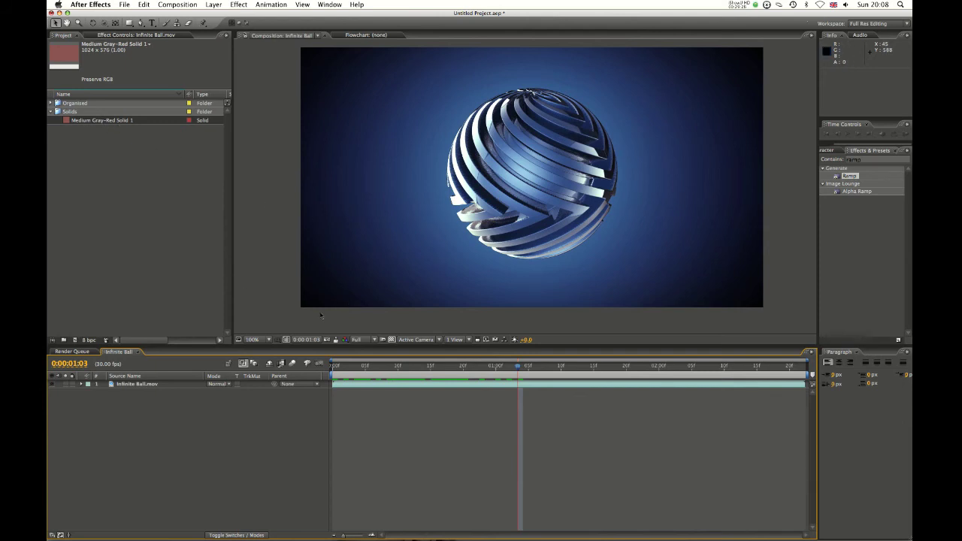
Step: Delete the Solids folder and its contents from the project
click(58, 111)
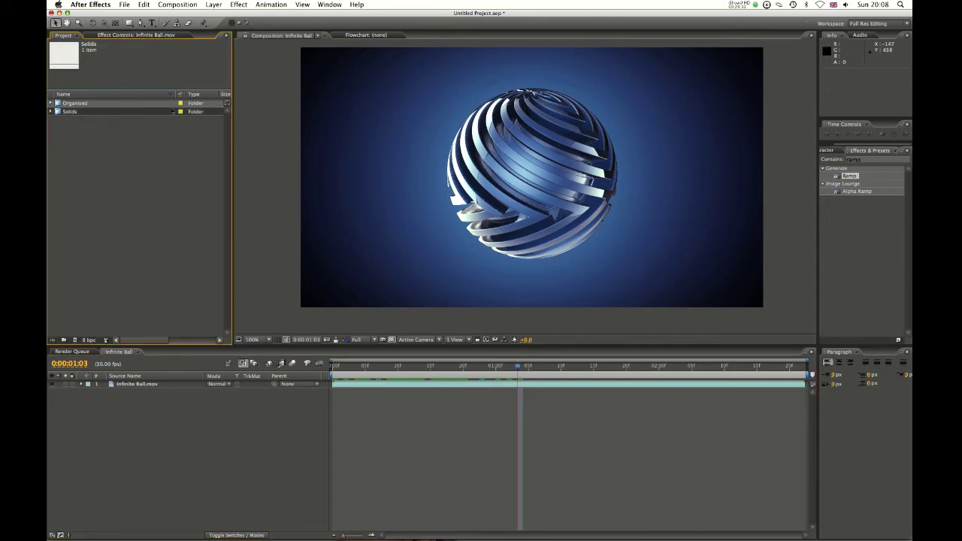
drag(517, 366, 425, 367)
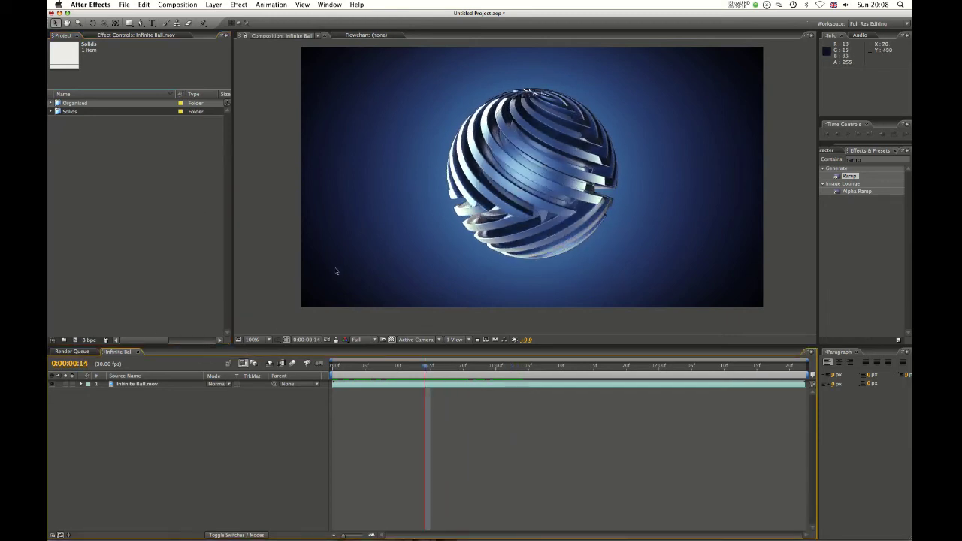
click(106, 339)
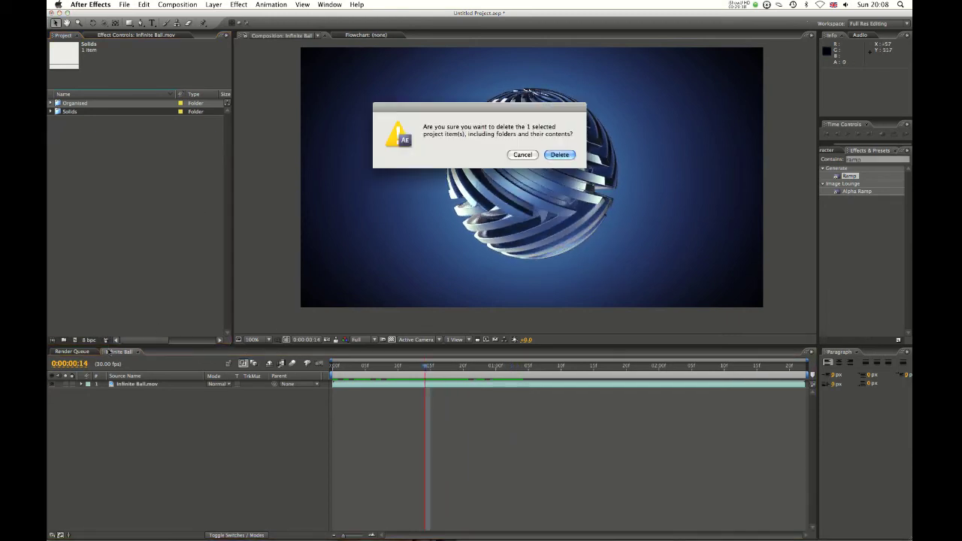
key(Return)
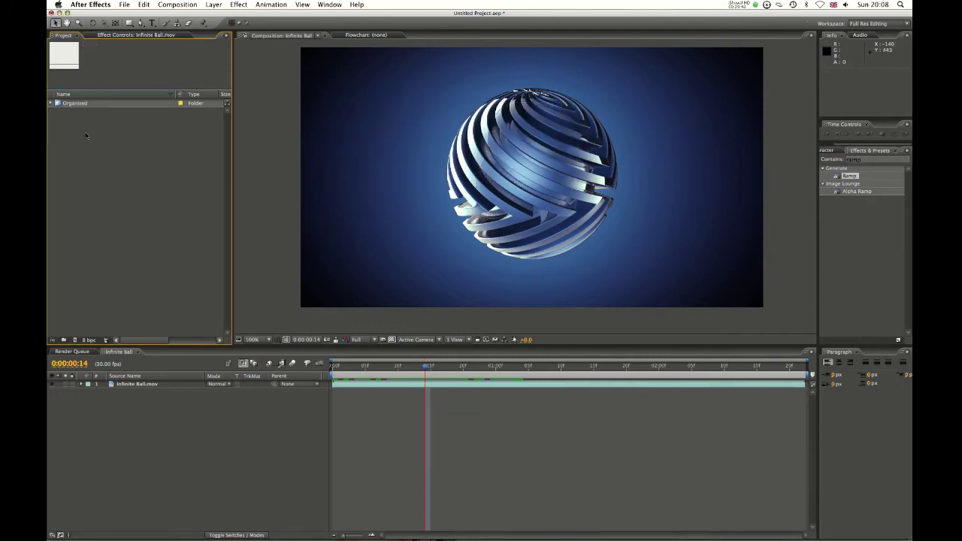
Step: Return the current time to 0:00:00:00 and show the layer switches, modes, and In, Out, Duration and Stretch columns together
click(205, 435)
drag(425, 367, 332, 369)
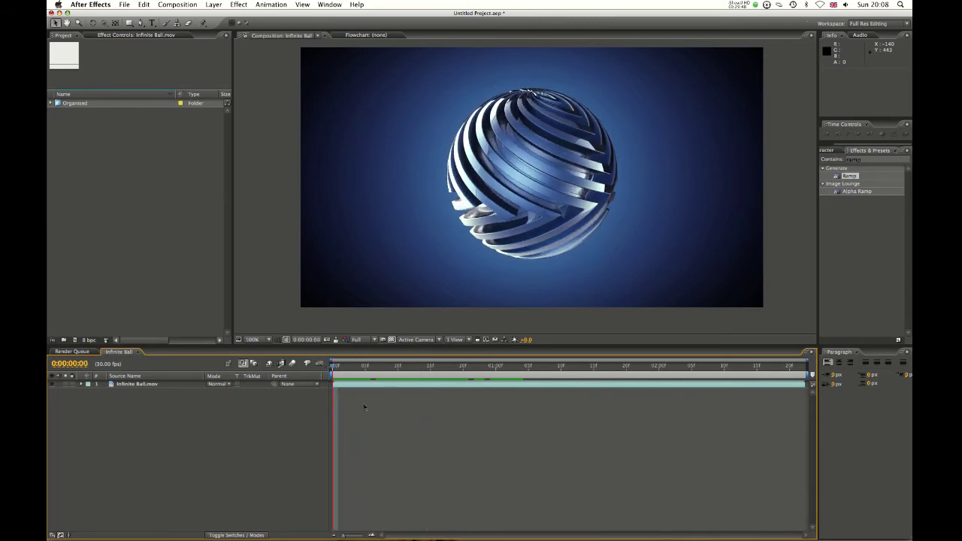
key(=)
key(-)
click(237, 534)
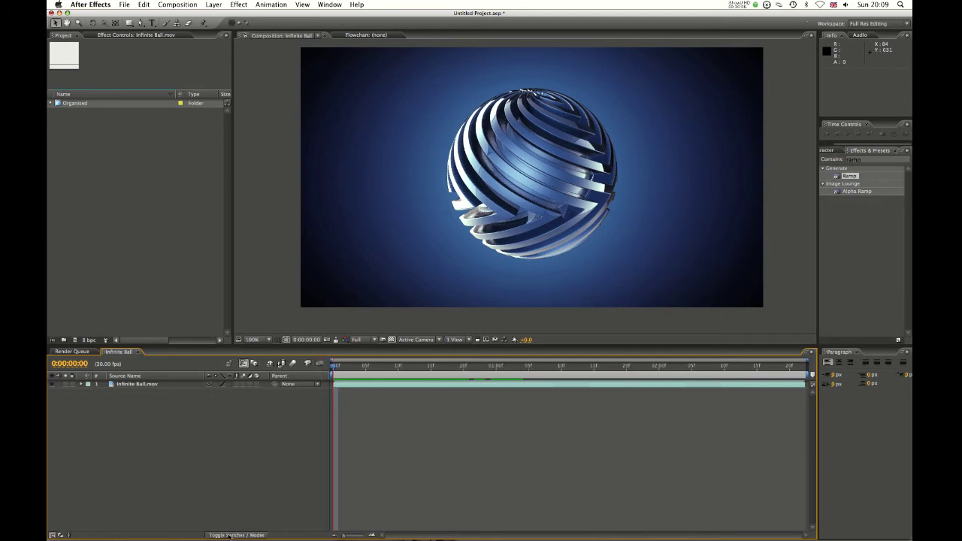
click(227, 535)
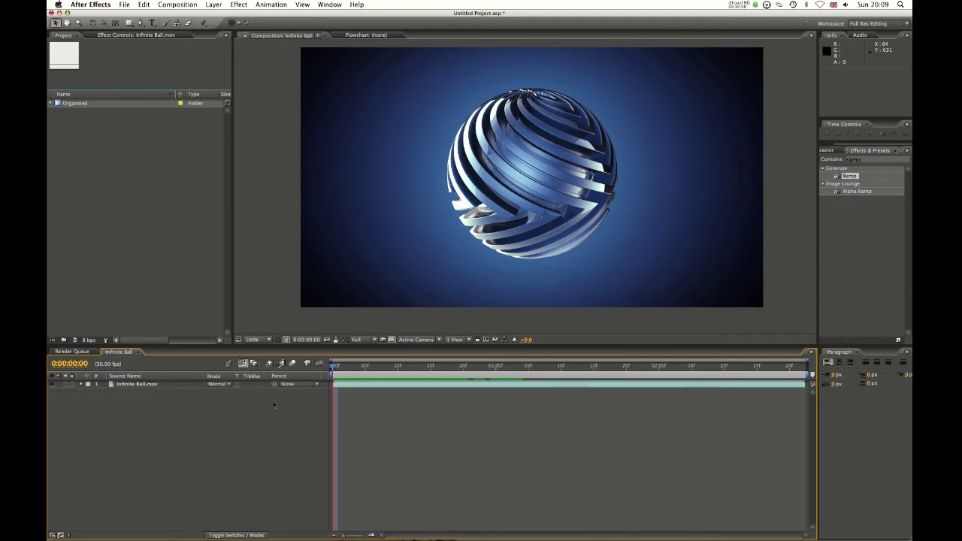
click(69, 534)
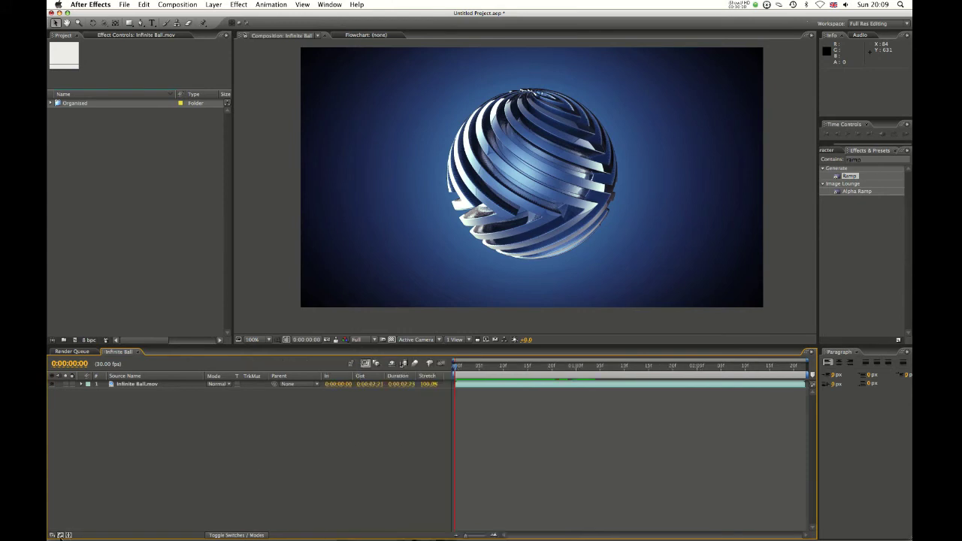
click(52, 534)
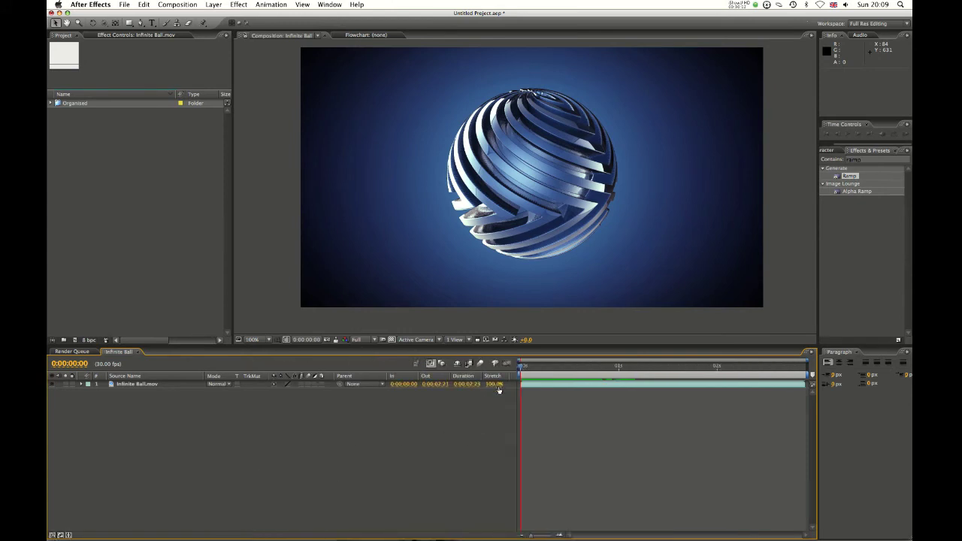
Step: Try time stretches of 213% and 59% on the Infinite Ball.mov layer, previewing the slowed version and viewing the Time Stretch settings
drag(495, 386, 545, 382)
key(KP_0)
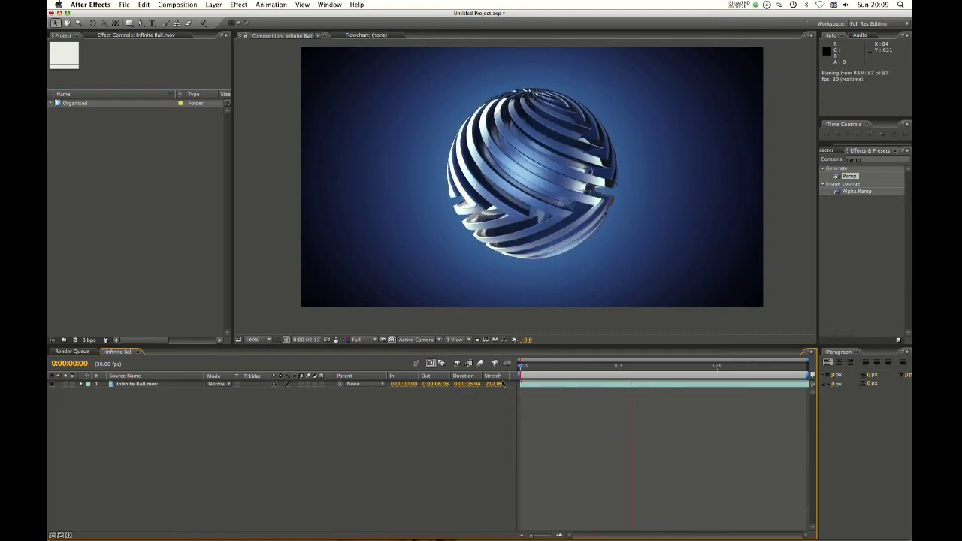
drag(490, 386, 436, 411)
right_click(546, 387)
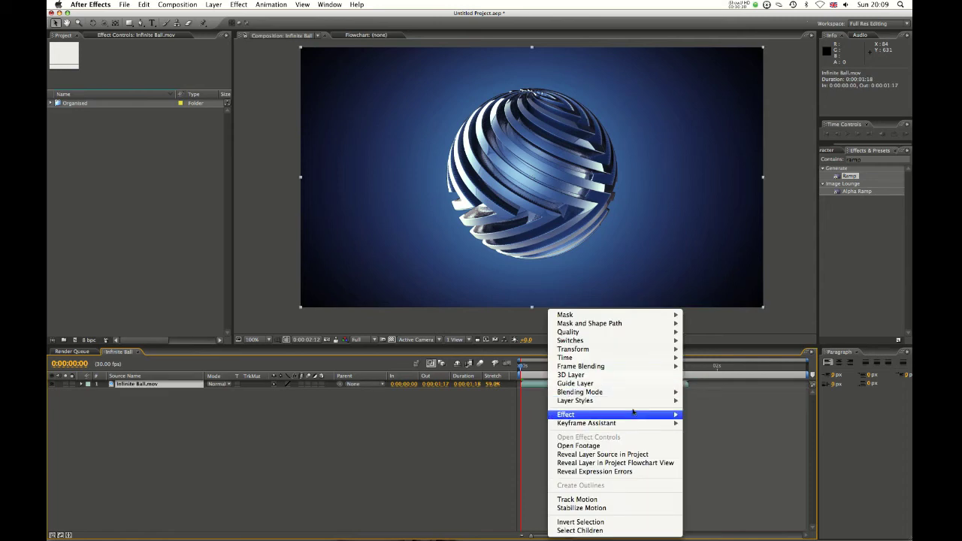
mouse_move(646, 359)
click(714, 374)
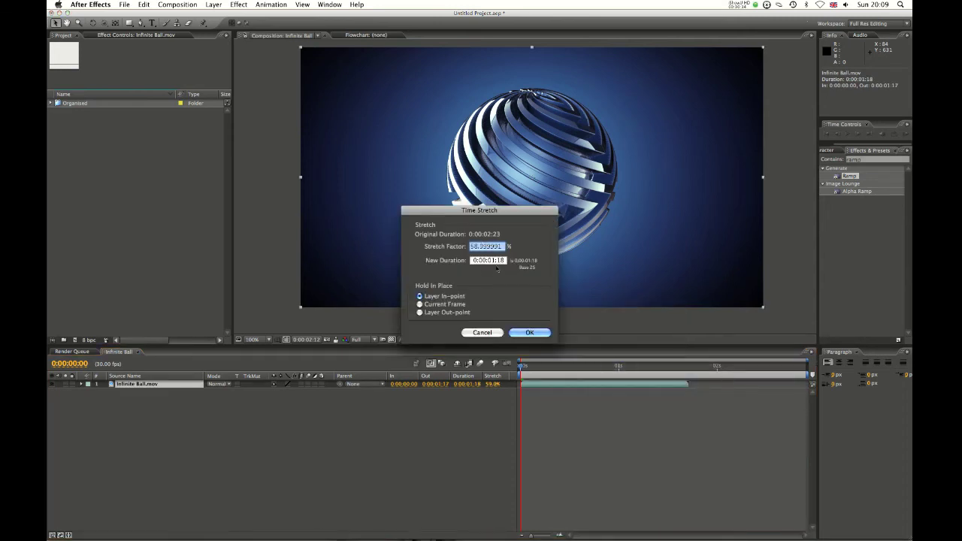
click(473, 332)
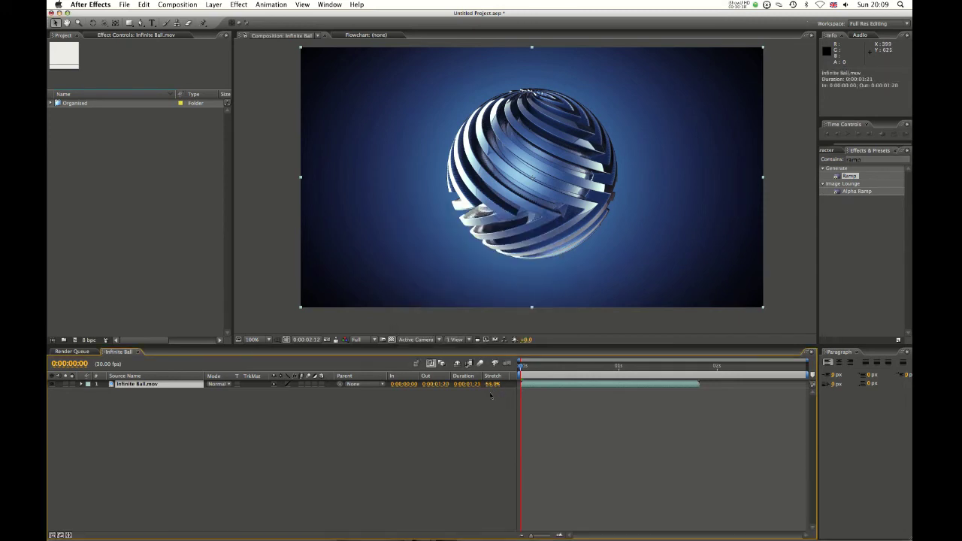
Step: Set the Infinite Ball.mov layer's Stretch Factor to 100%
click(490, 385)
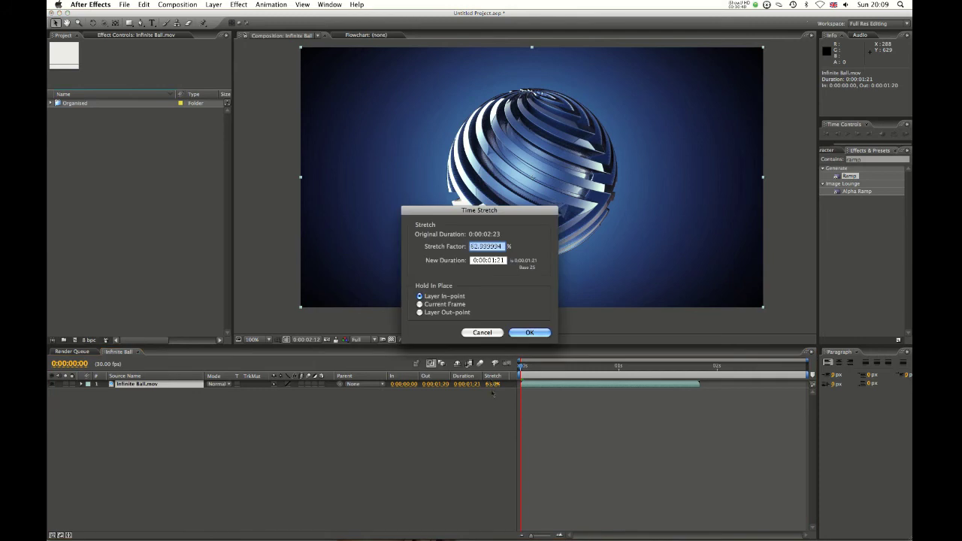
text(100)
key(Return)
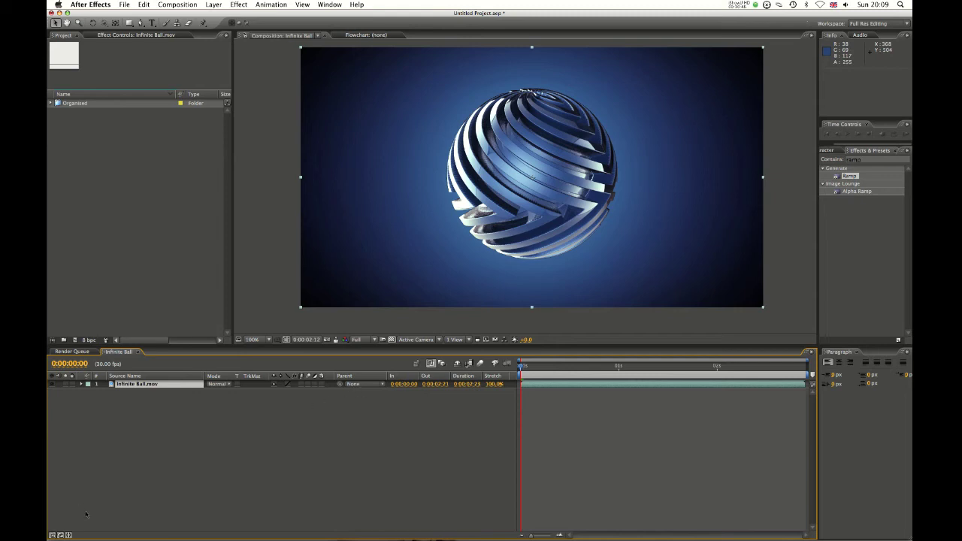
Step: Hide the In, Out, Duration and Stretch columns, and display the layer switches and blending modes side by side
click(68, 535)
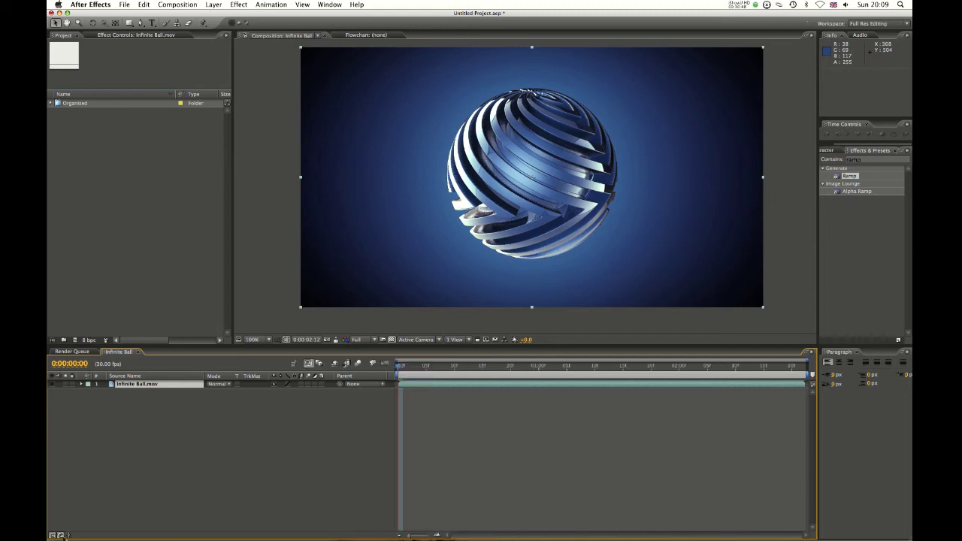
click(60, 535)
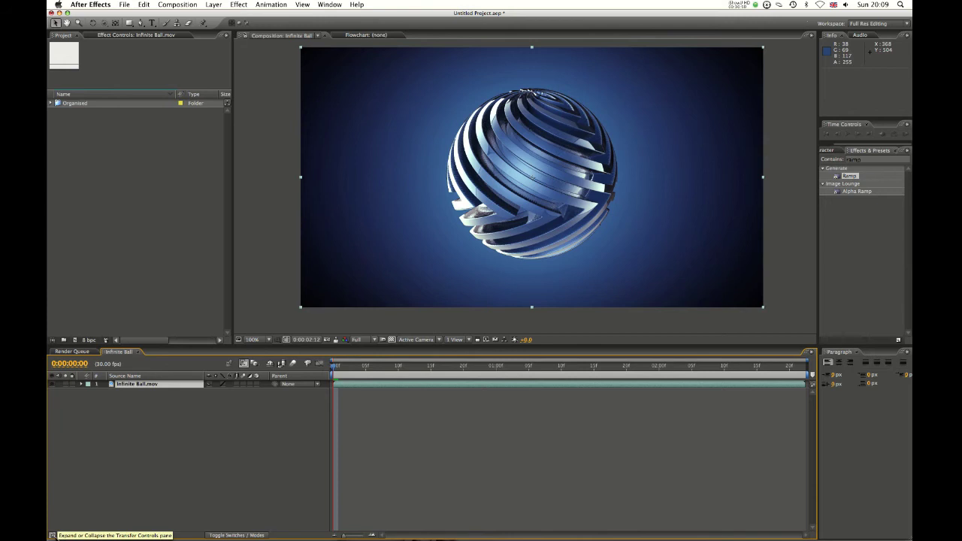
click(228, 535)
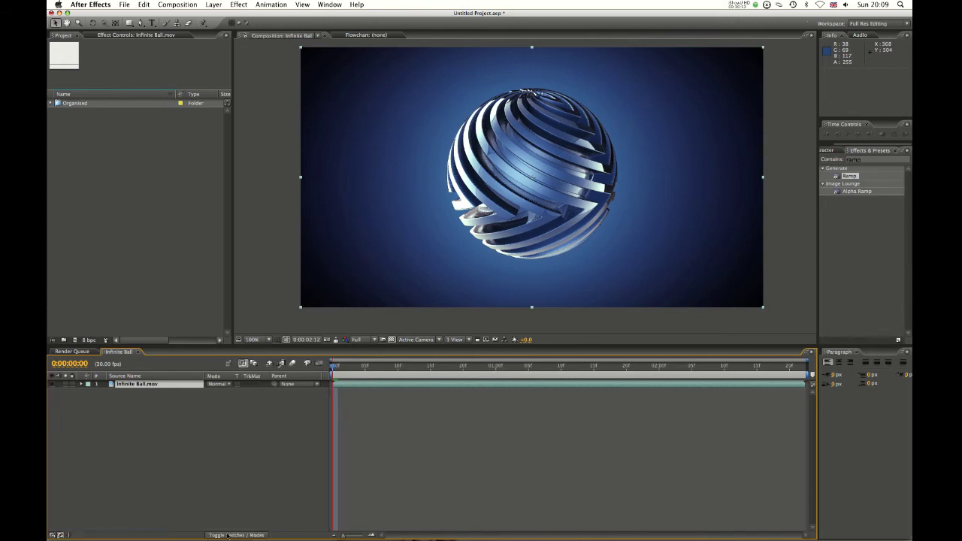
click(226, 534)
click(224, 535)
click(51, 535)
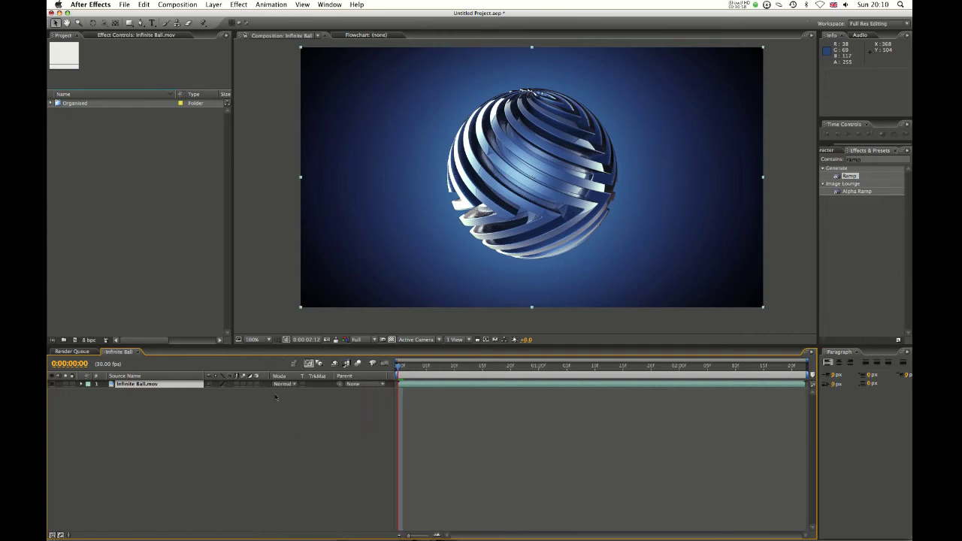
Step: Widen the Mode column and review the blending modes available for the Infinite Ball.mov layer, keeping Normal
drag(333, 375, 382, 375)
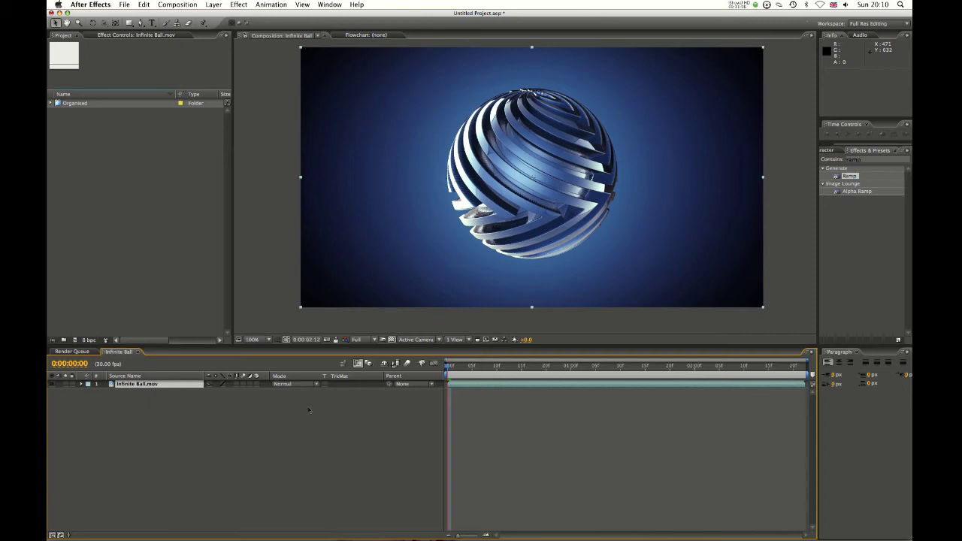
click(284, 384)
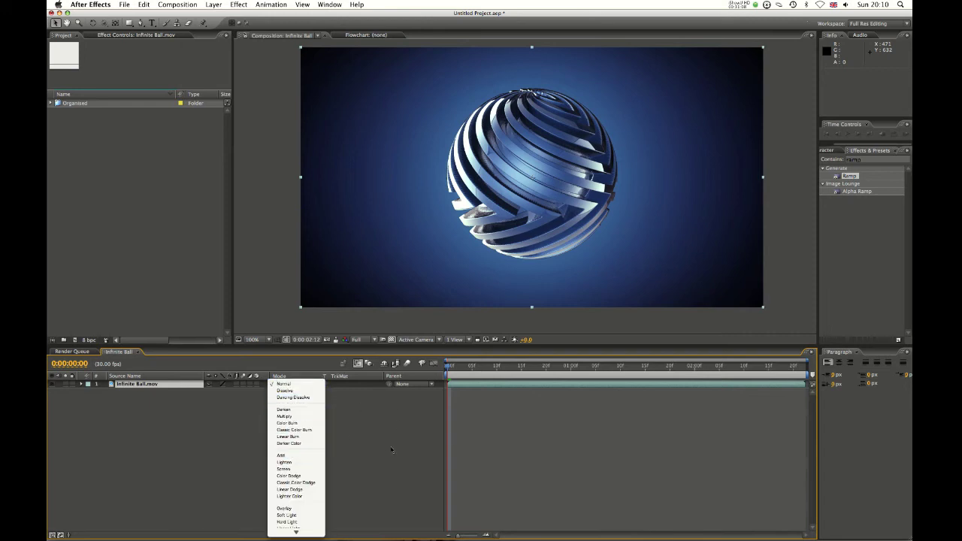
key(Escape)
click(284, 384)
click(360, 441)
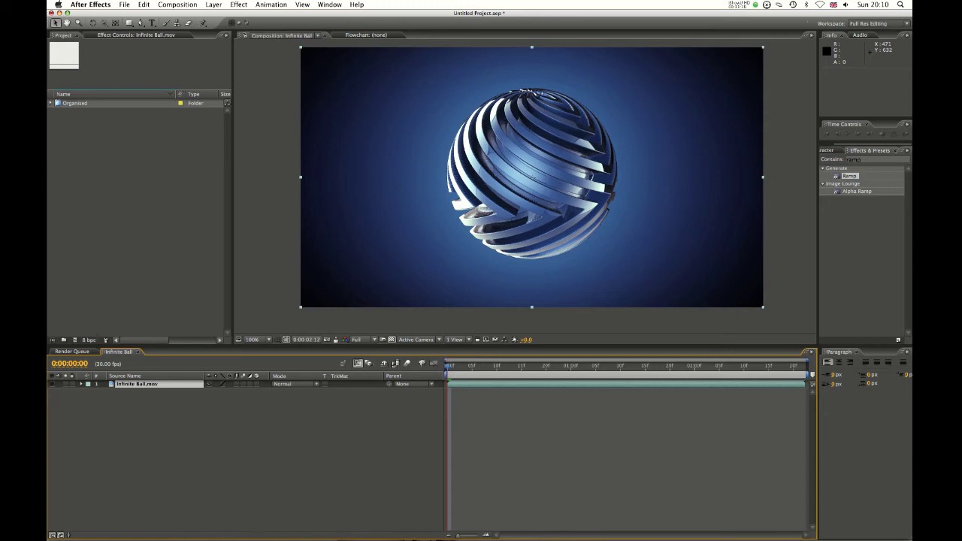
Step: Alternate between the layer switches and modes columns, restore both side by side, and deselect the layer
click(51, 535)
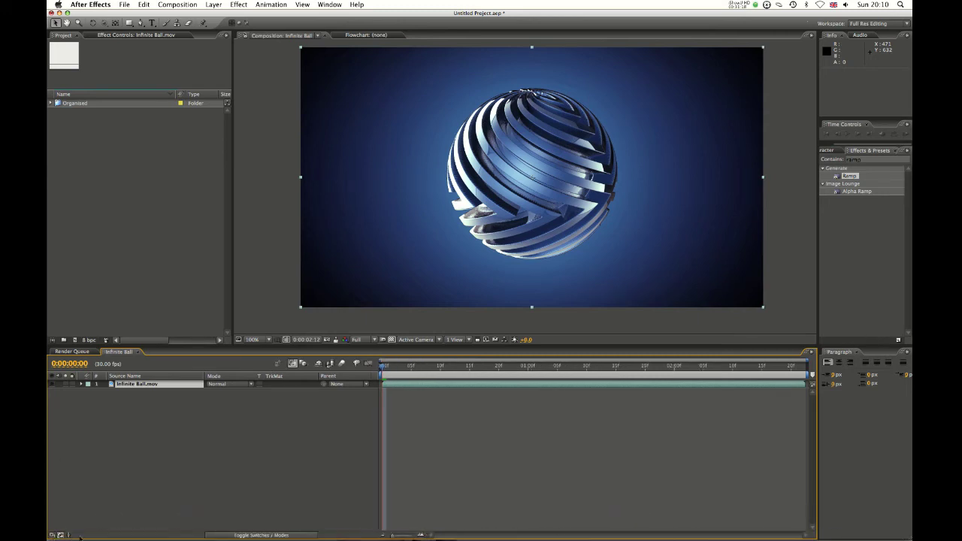
click(281, 535)
click(262, 535)
click(260, 534)
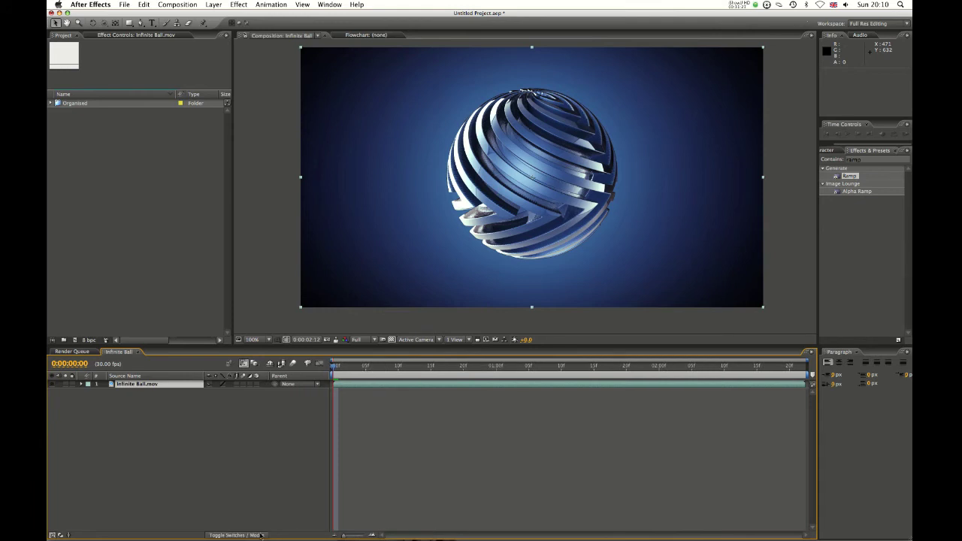
click(61, 535)
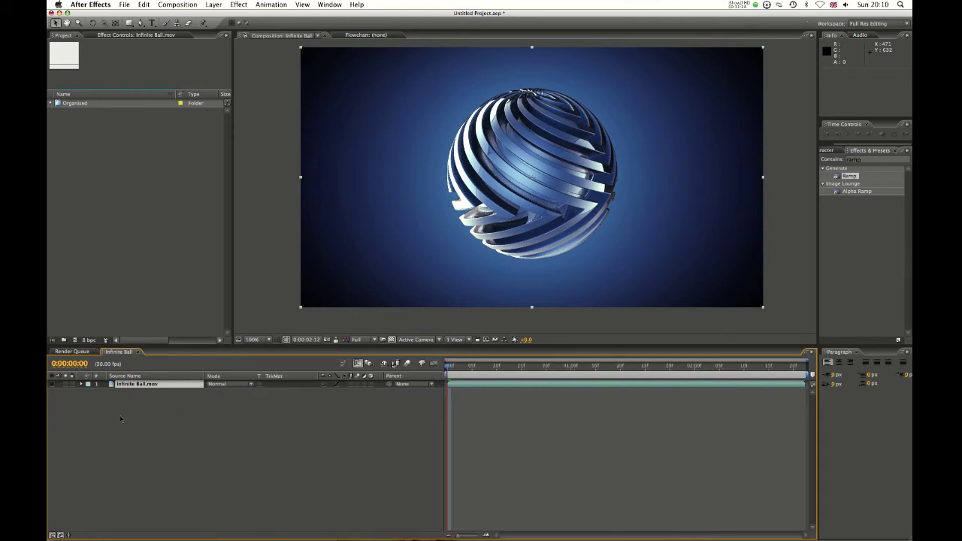
click(184, 385)
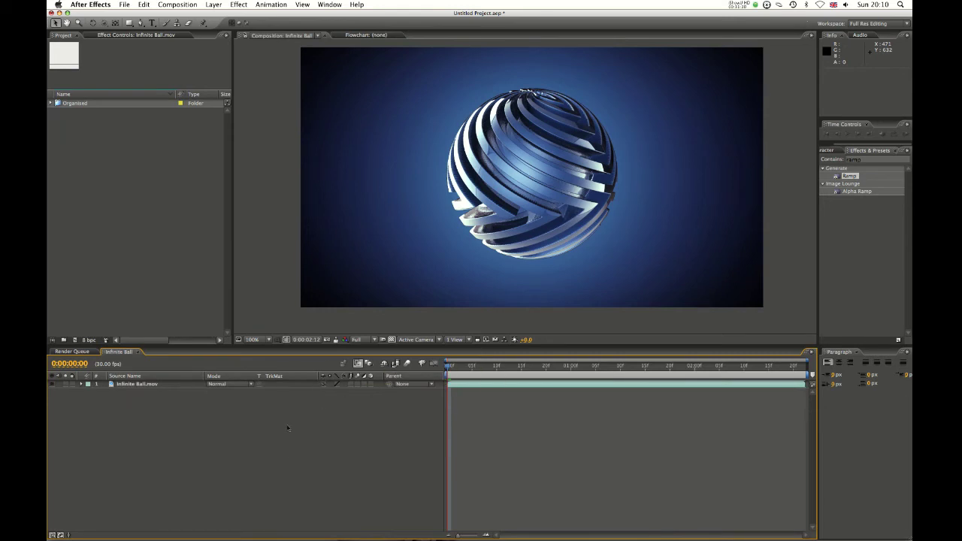
Step: Duplicate the Infinite Ball.mov layer repeatedly until the composition holds 25 layers
click(141, 385)
key(super+d)
key(super+d)
key(super+d)
key(super+d)
key(super+d)
key(super+d)
key(super+d)
key(super+d)
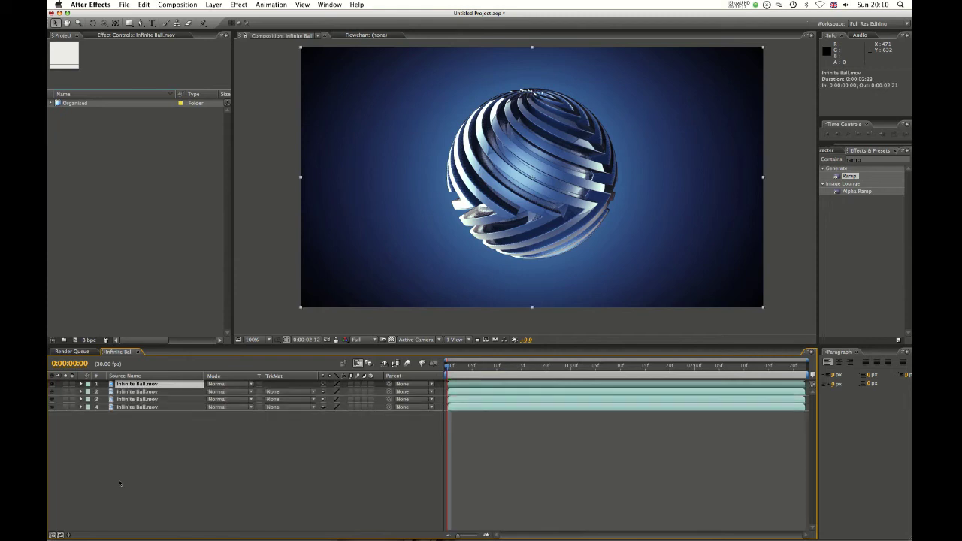
key(super+d)
key(super+d)
key(super+d)
key(super+d)
key(super+d)
key(super+d)
key(super+d)
key(super+d)
key(super+d)
key(super+d)
key(super+d)
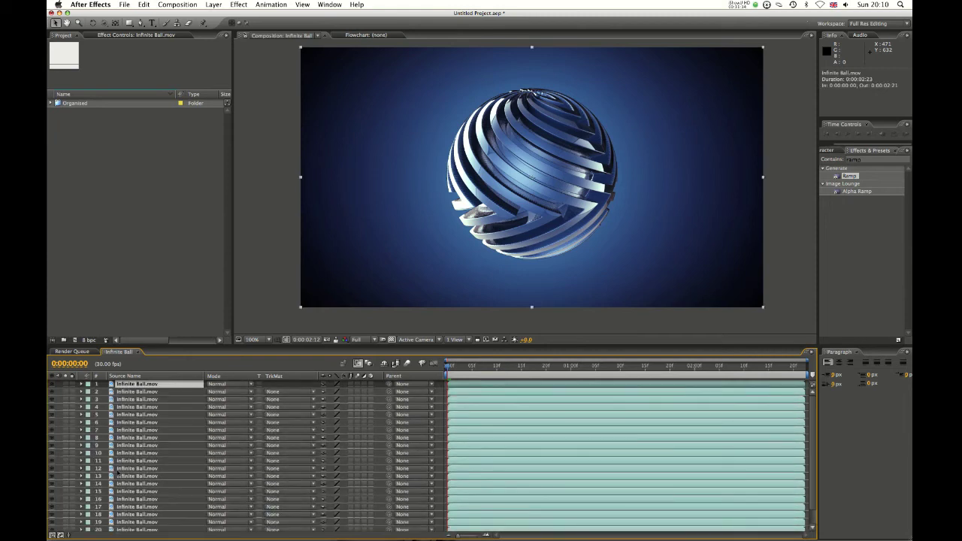
key(super+d)
key(super+d)
key(super+d)
key(super+d)
key(super+d)
key(super+d)
key(super+d)
key(super+d)
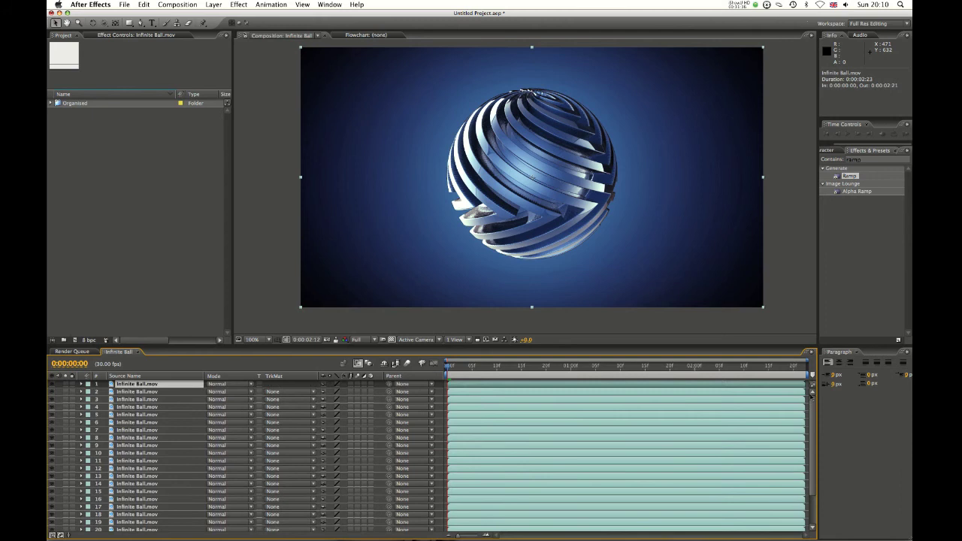
Step: Mark Infinite Ball.mov layers 3 to 25 as shy and hide all shy layers in the timeline
drag(630, 366, 711, 365)
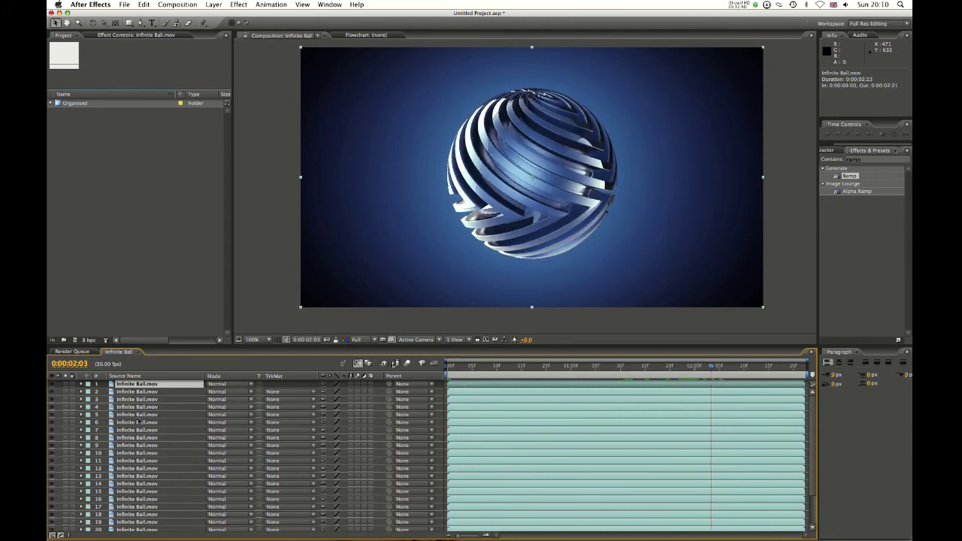
click(136, 400)
scroll(812, 436, down, 3)
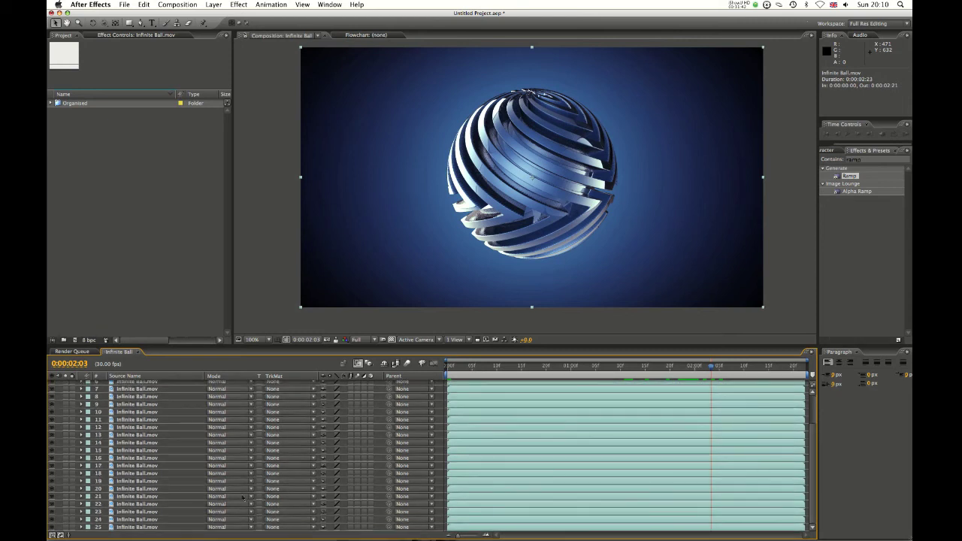
shift+click(131, 526)
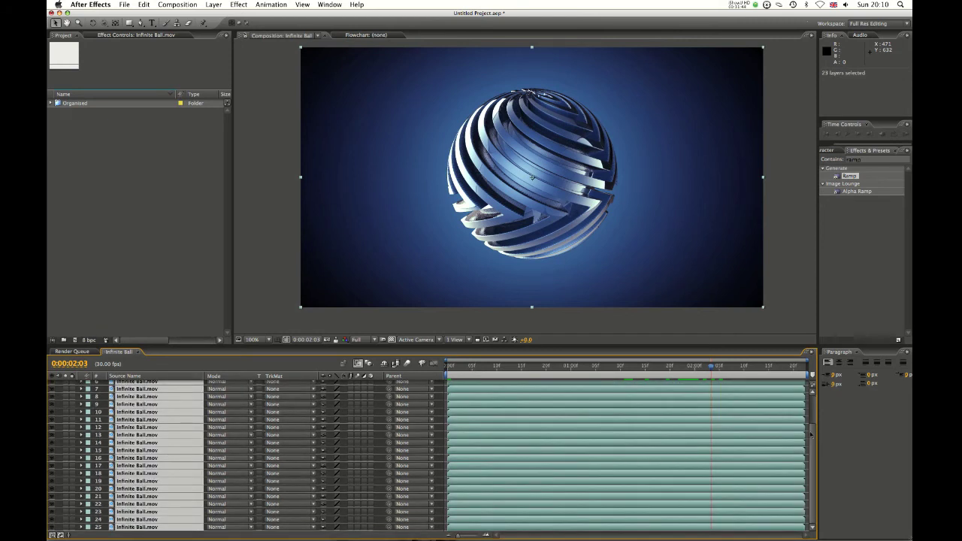
scroll(811, 437, up, 3)
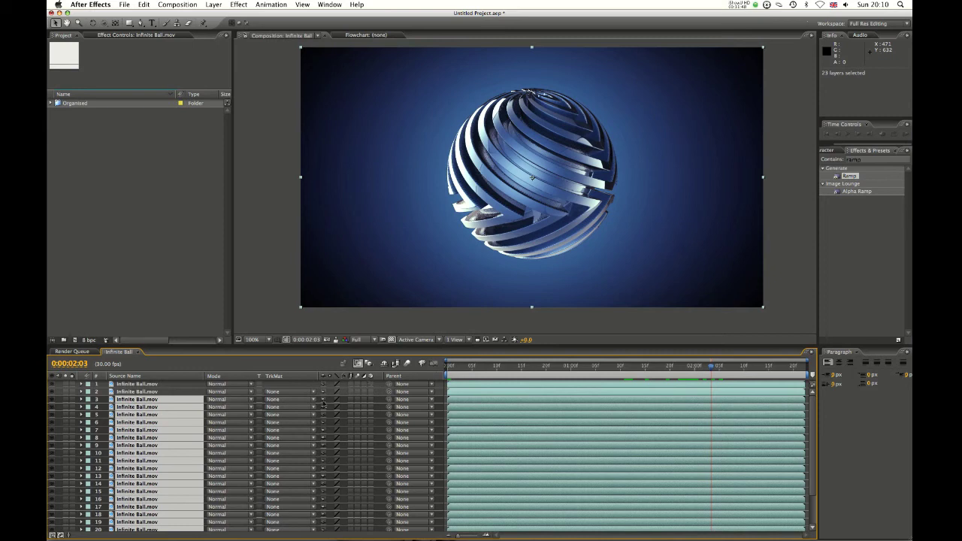
click(384, 363)
click(390, 434)
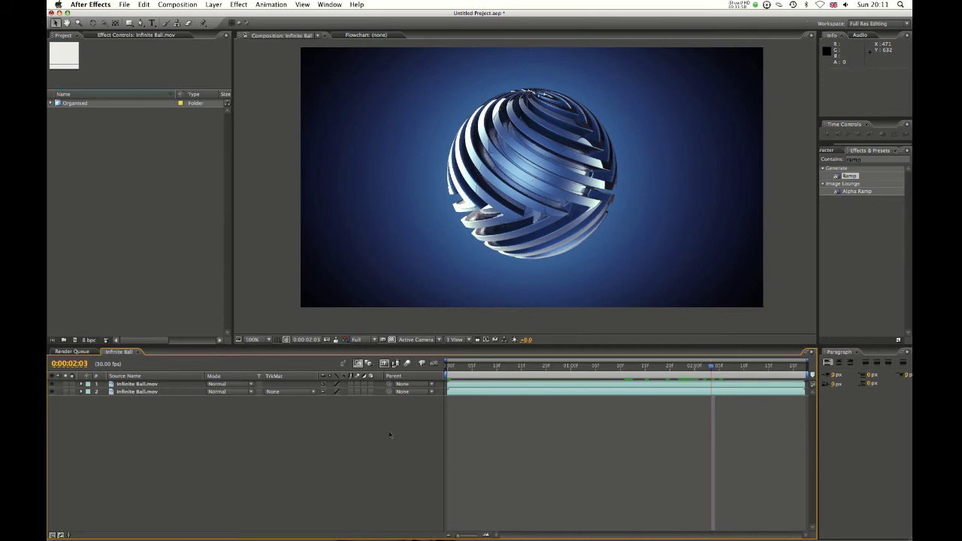
Step: Scrub to 0:00:01:09, toggle the hiding of shy layers, leave them hidden, and hide the second Infinite Ball.mov layer as well
drag(499, 368, 618, 369)
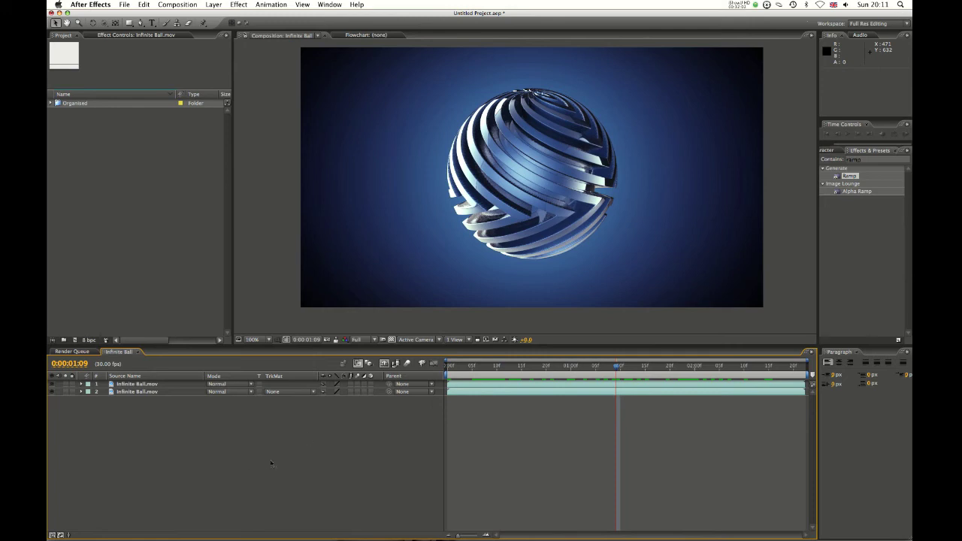
click(384, 364)
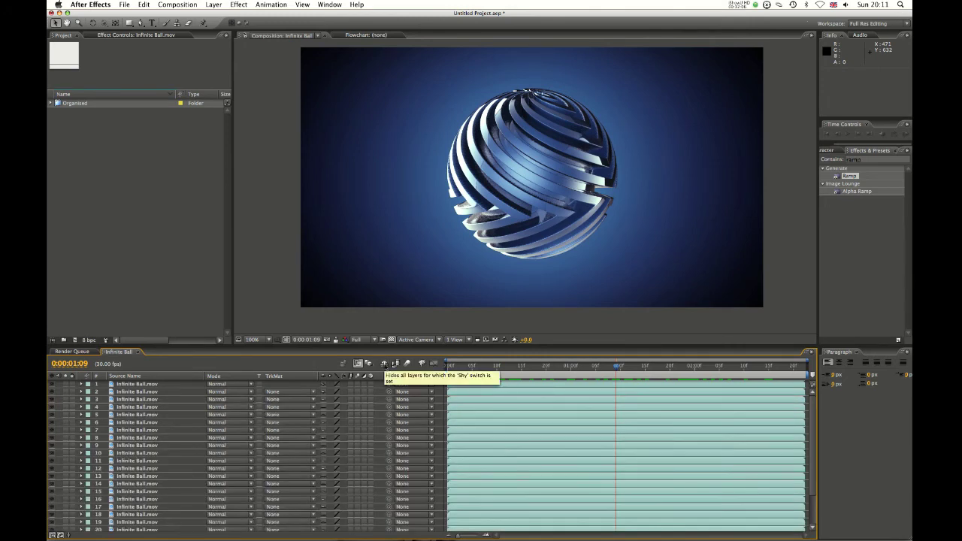
click(383, 363)
click(384, 363)
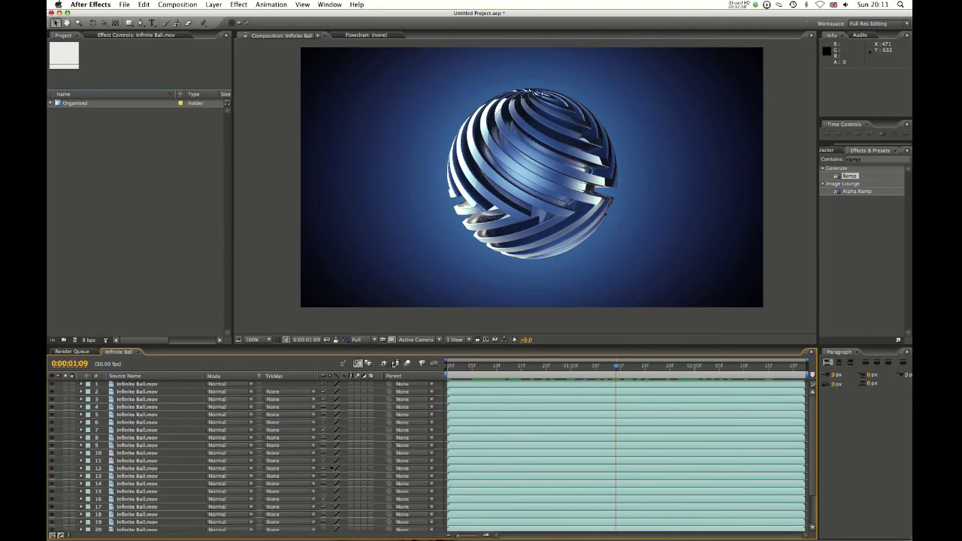
click(383, 366)
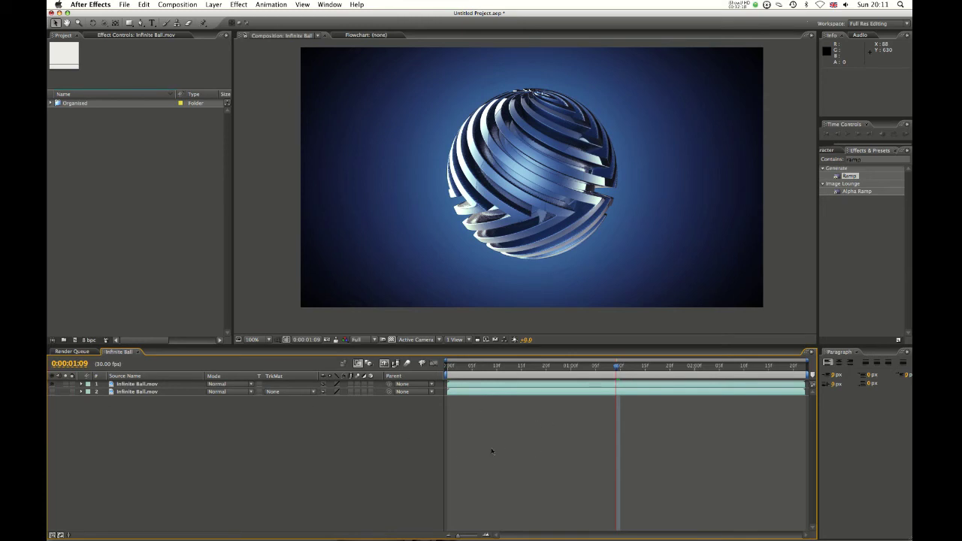
key(Delete)
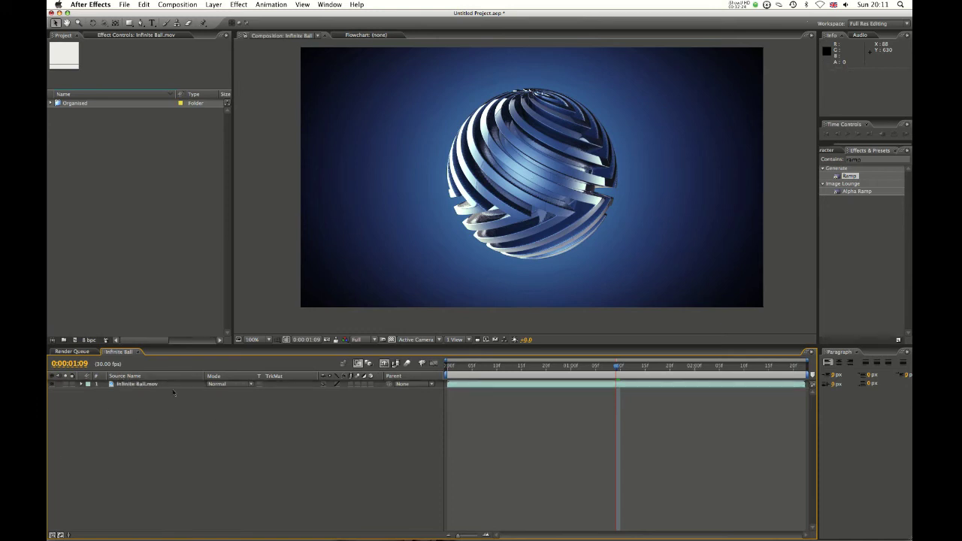
Step: Duplicate the remaining visible Infinite Ball.mov layer and set the upper copy's blending mode to Add
click(133, 386)
key(super+d)
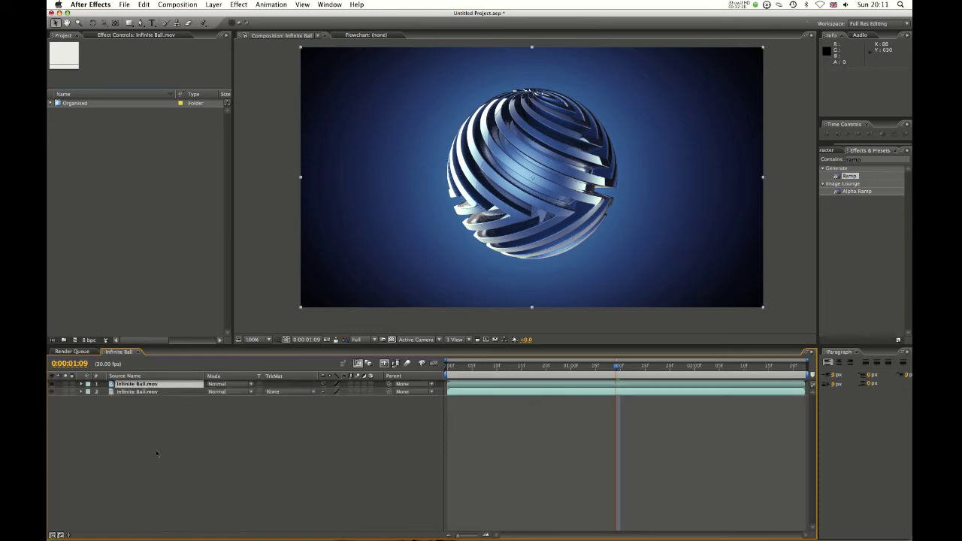
click(226, 384)
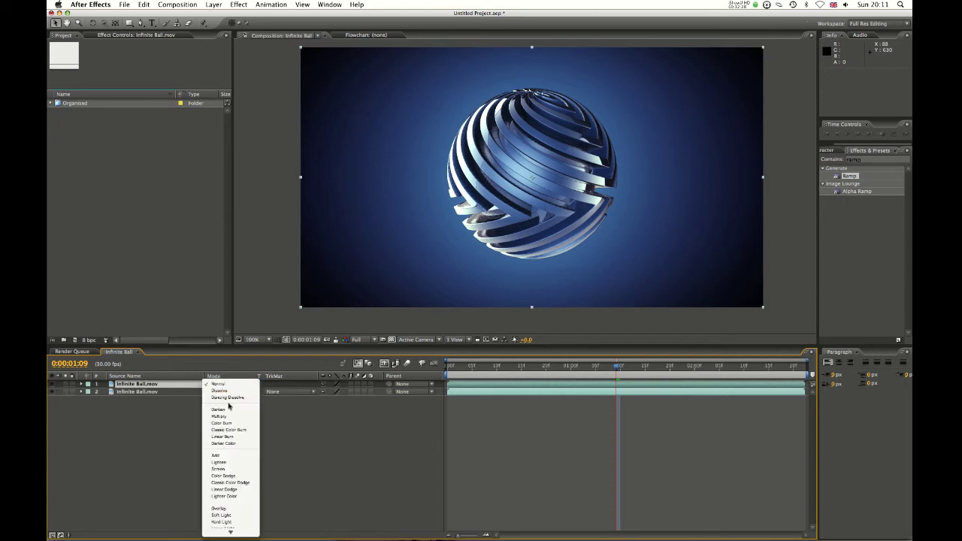
click(218, 455)
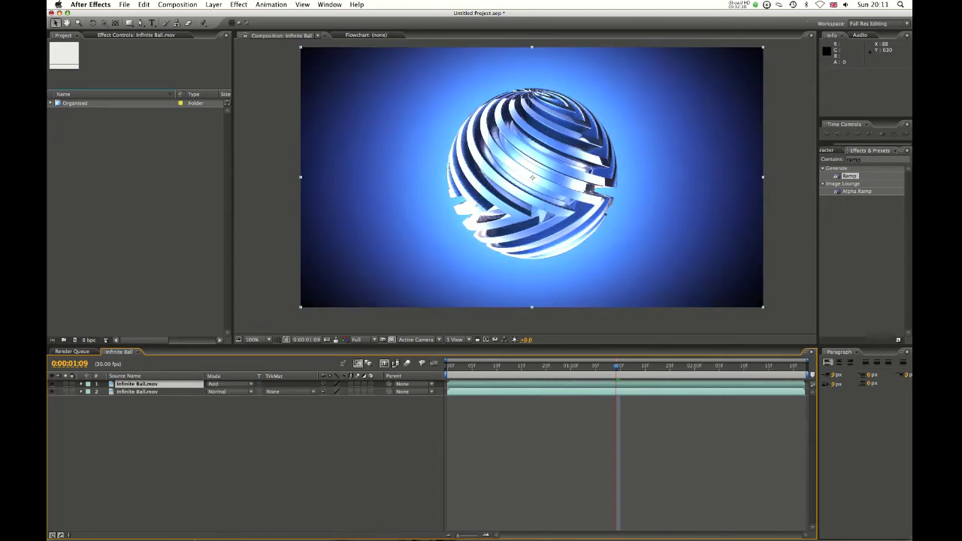
Step: Undo the Add blending mode and delete the duplicated upper Infinite Ball.mov layer
key(super+z)
click(248, 426)
click(146, 385)
key(Delete)
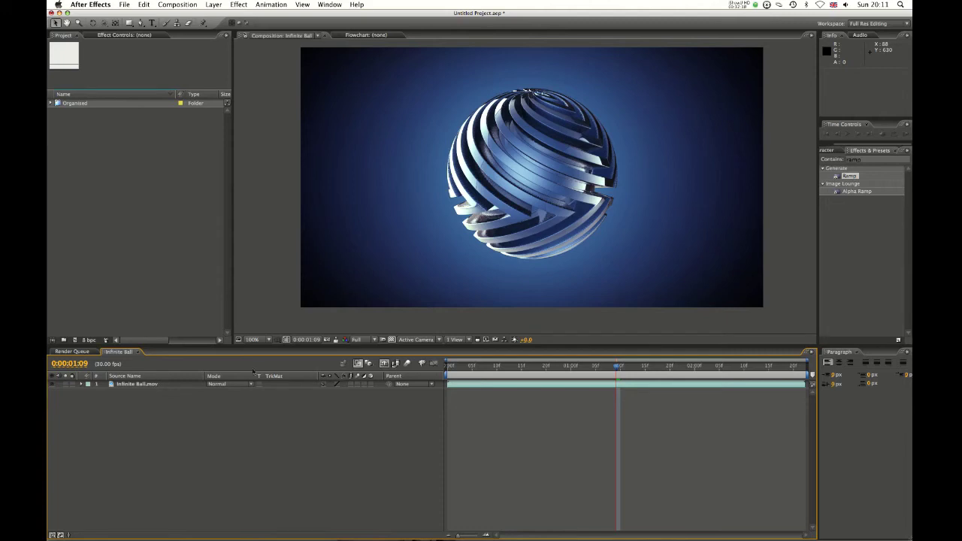
Step: Scrub through the composition, toggle the Infinite Ball.mov layer's quality switch and restore it, and return to 0:00:00:00
drag(525, 370, 366, 331)
click(139, 385)
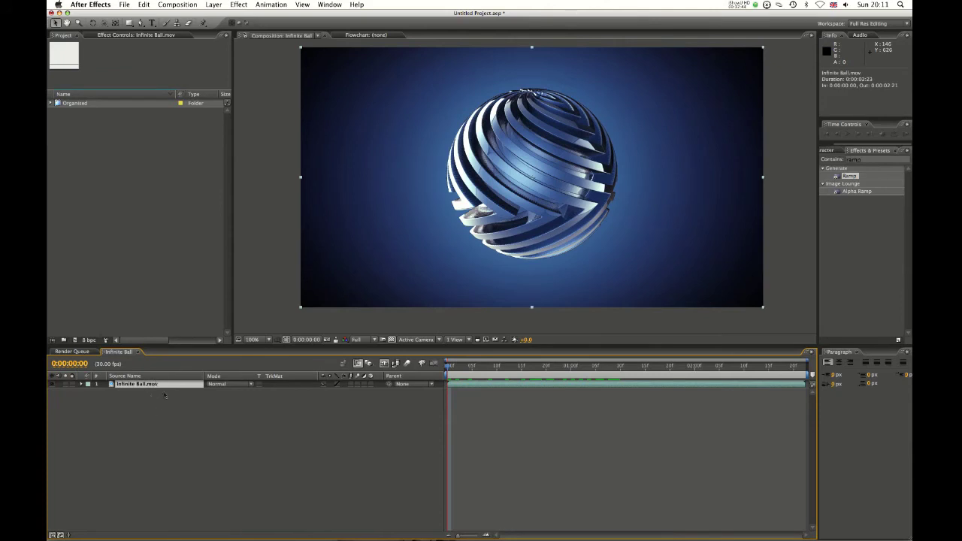
click(307, 431)
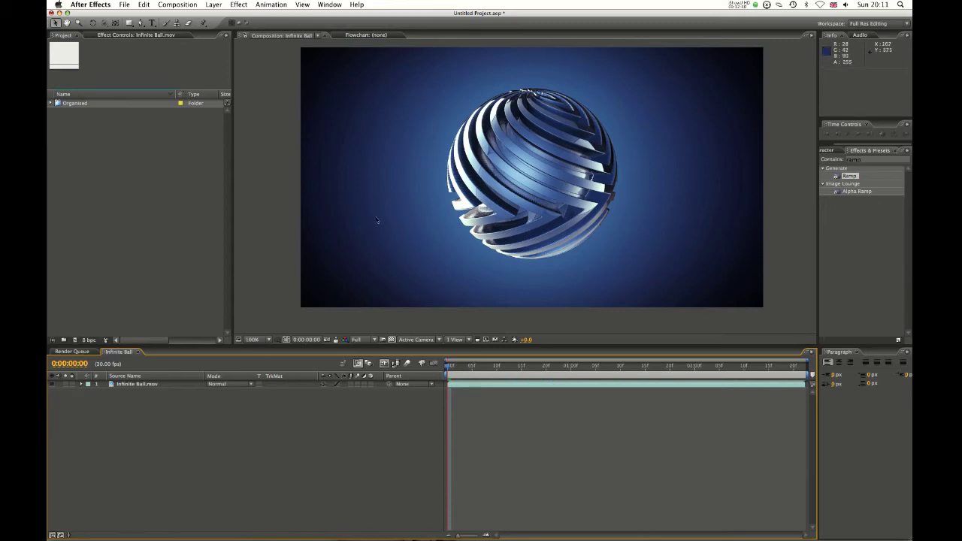
drag(467, 367, 593, 365)
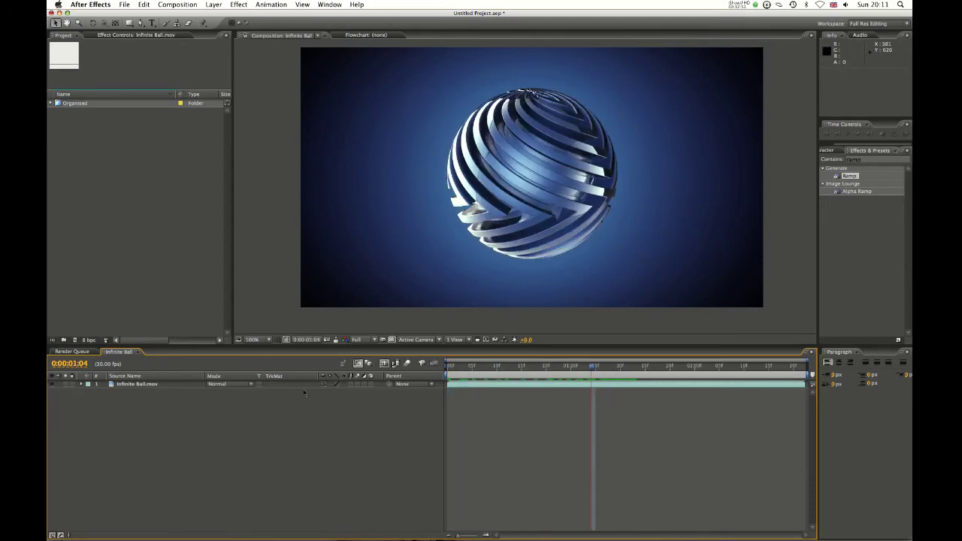
click(336, 385)
click(337, 385)
drag(492, 367, 413, 371)
Step: Show the In, Out, Duration and Stretch columns and set the Infinite Ball.mov layer's Stretch Factor to 50%
click(131, 385)
right_click(142, 385)
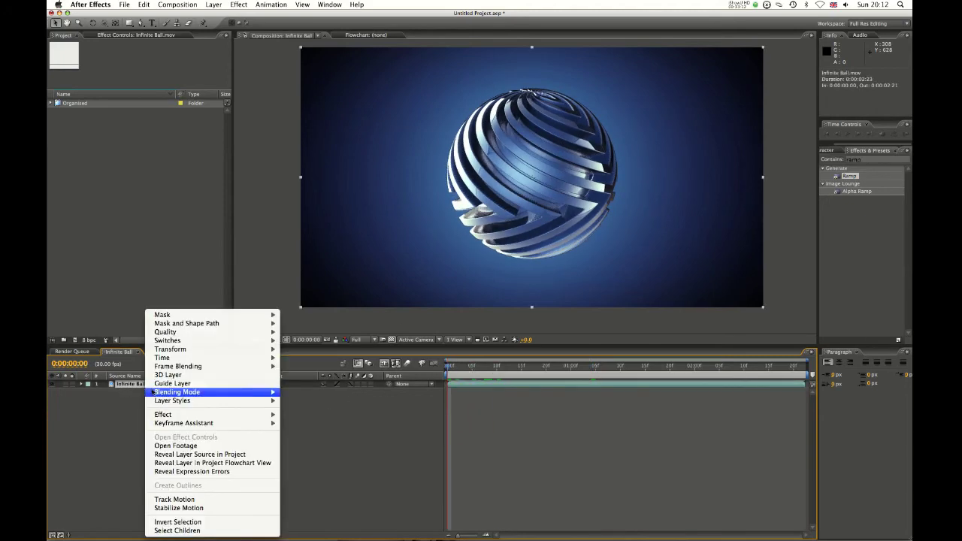
click(376, 403)
click(69, 535)
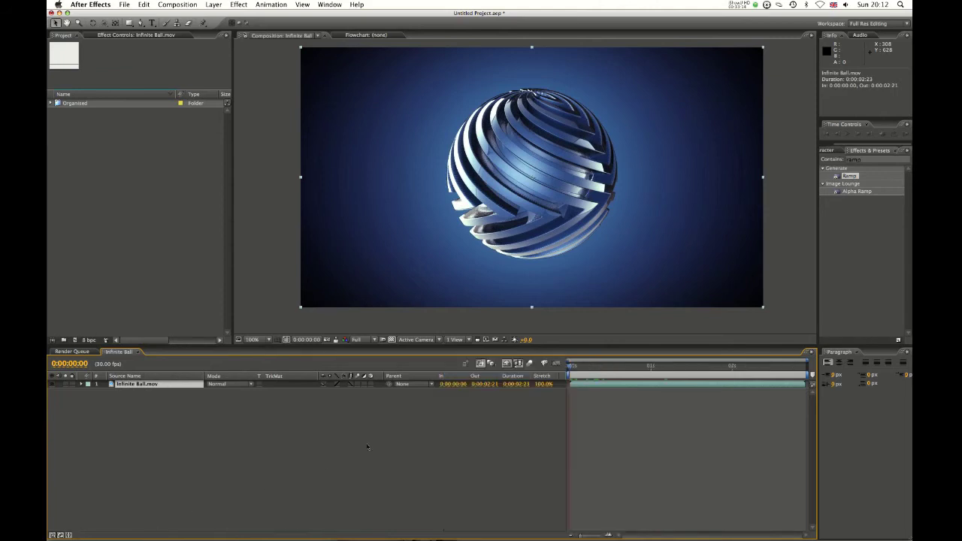
click(543, 384)
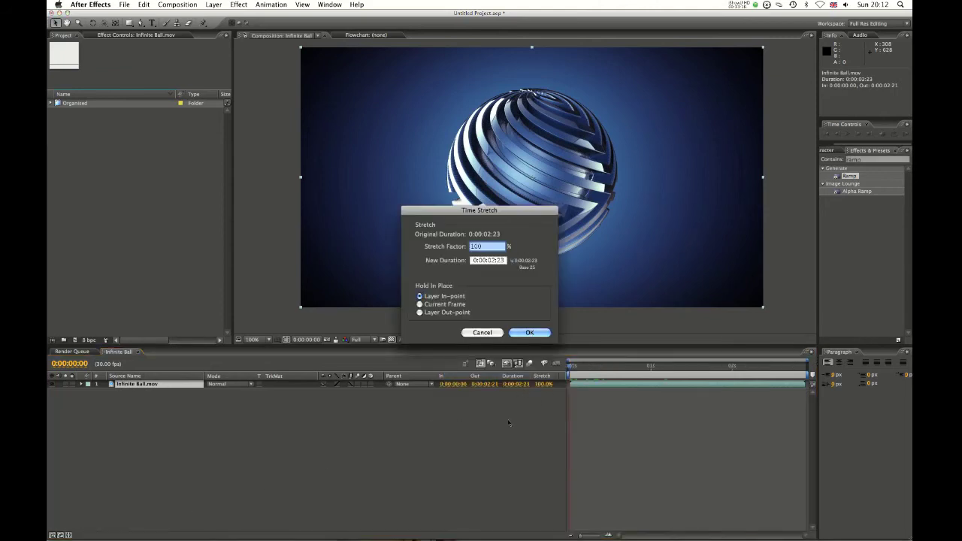
text(50)
key(Return)
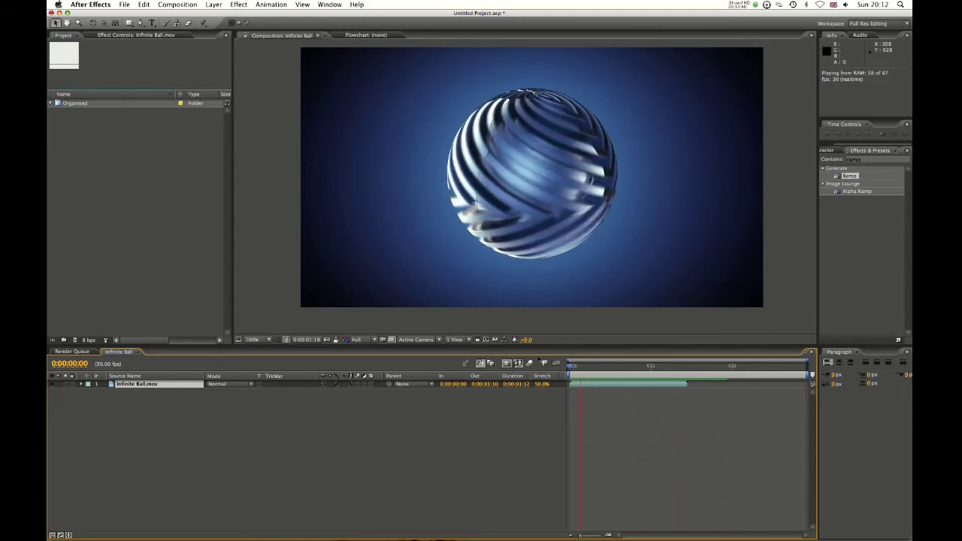
Step: Compare RAM previews of the time-stretched Infinite Ball.mov layer, changing its Frame Blending switch between playbacks
key(space)
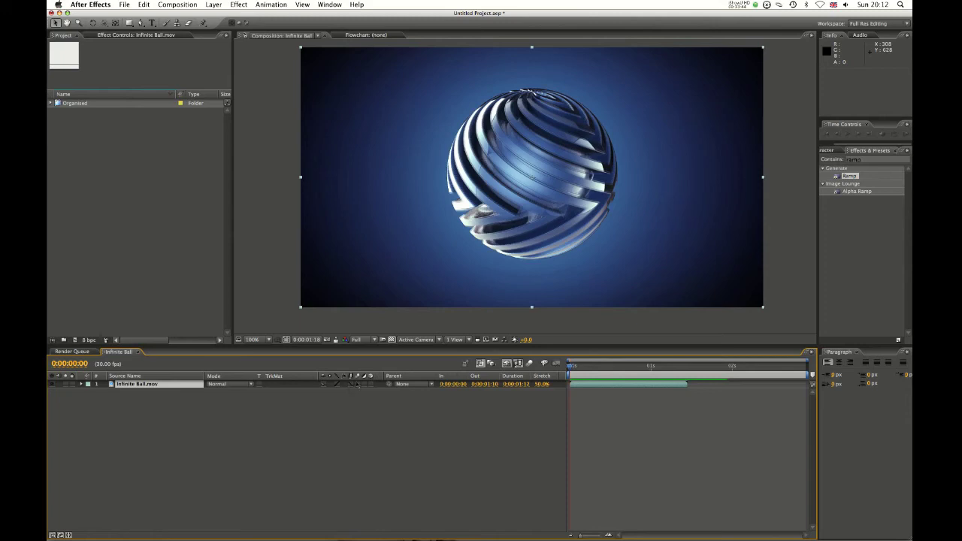
key(KP_0)
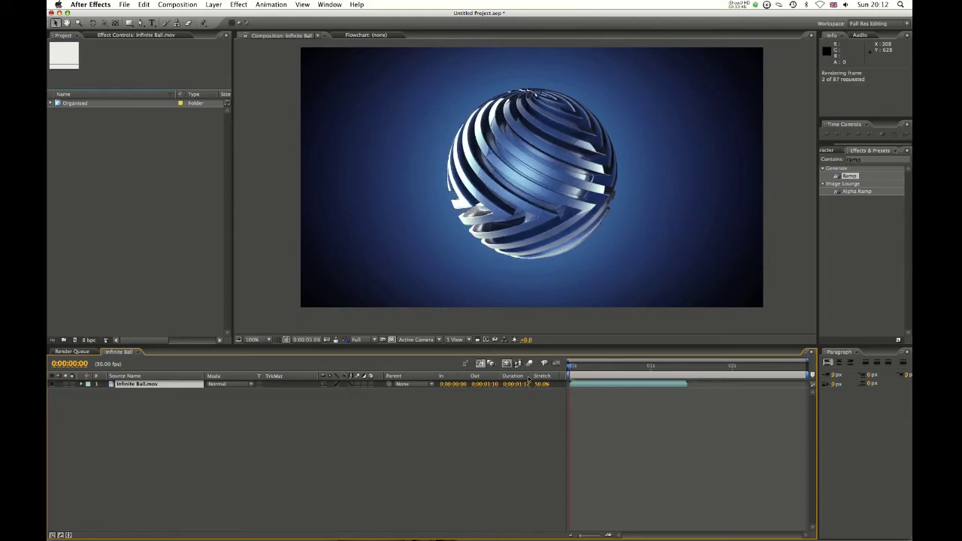
key(space)
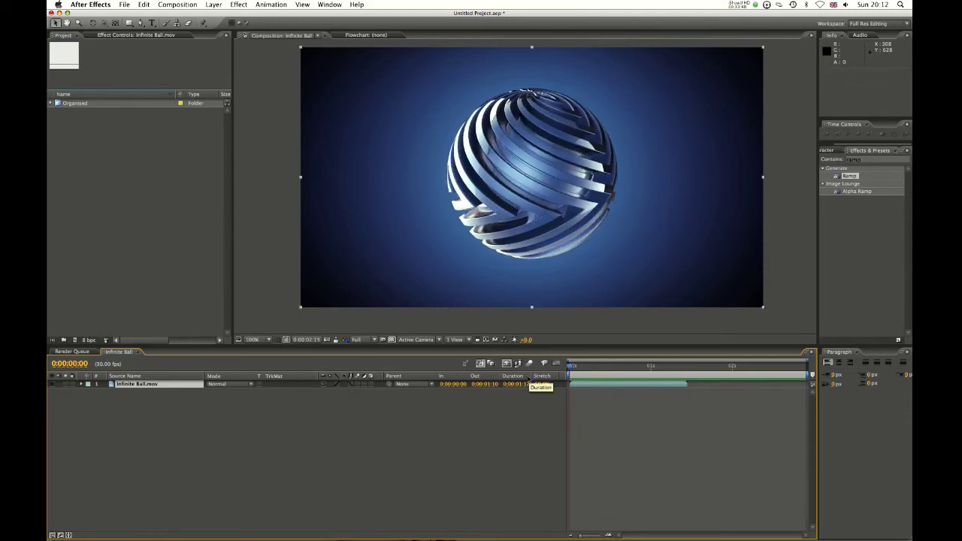
click(349, 388)
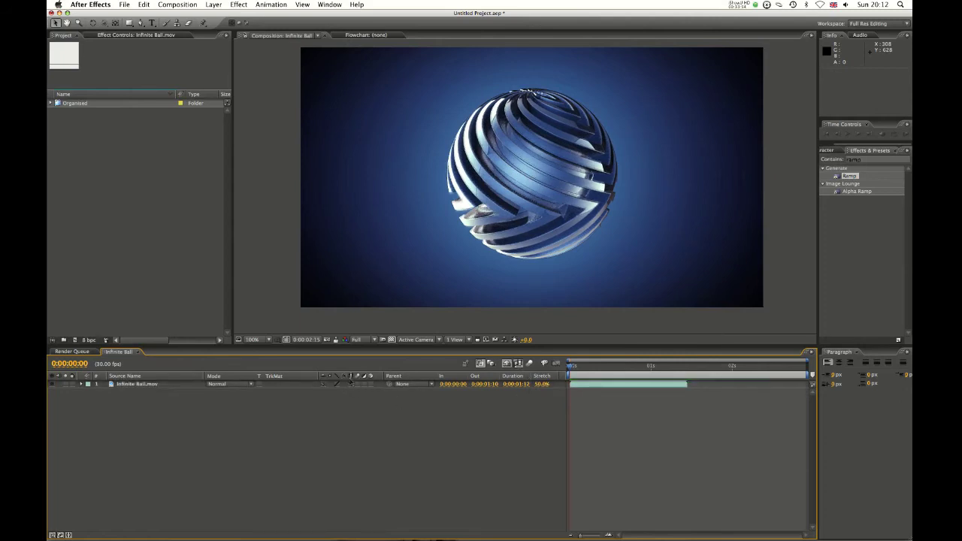
key(space)
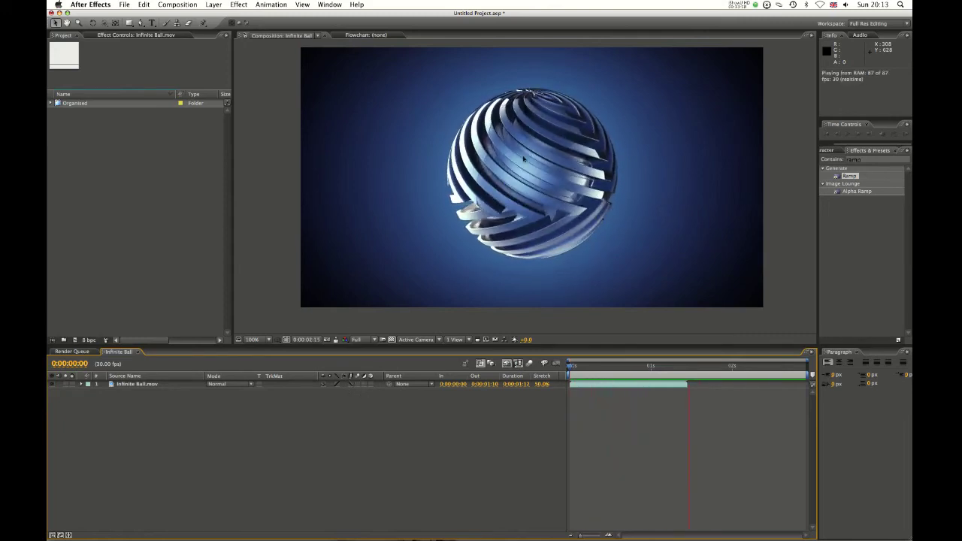
key(space)
Step: Reveal the shy layers and delete every Infinite Ball.mov duplicate below the first layer
drag(675, 364, 701, 365)
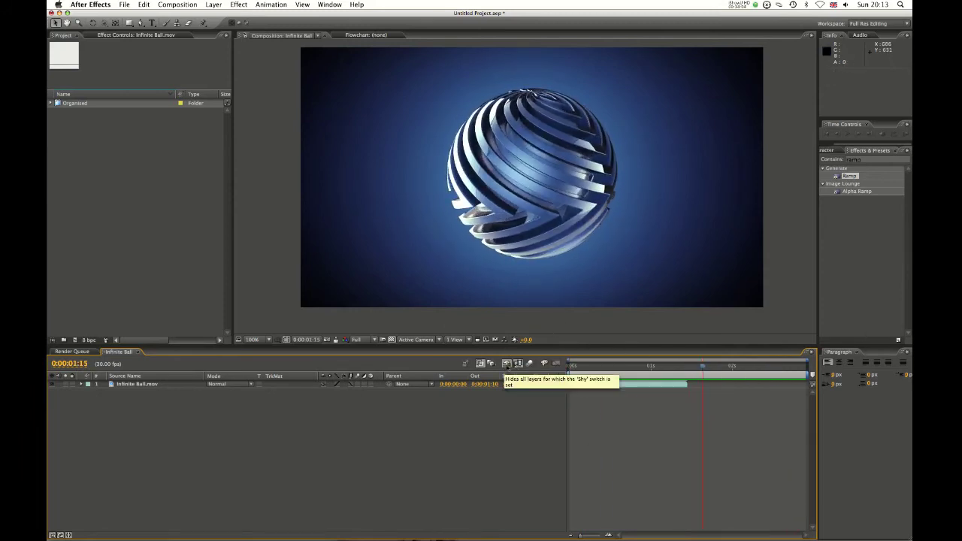
click(506, 364)
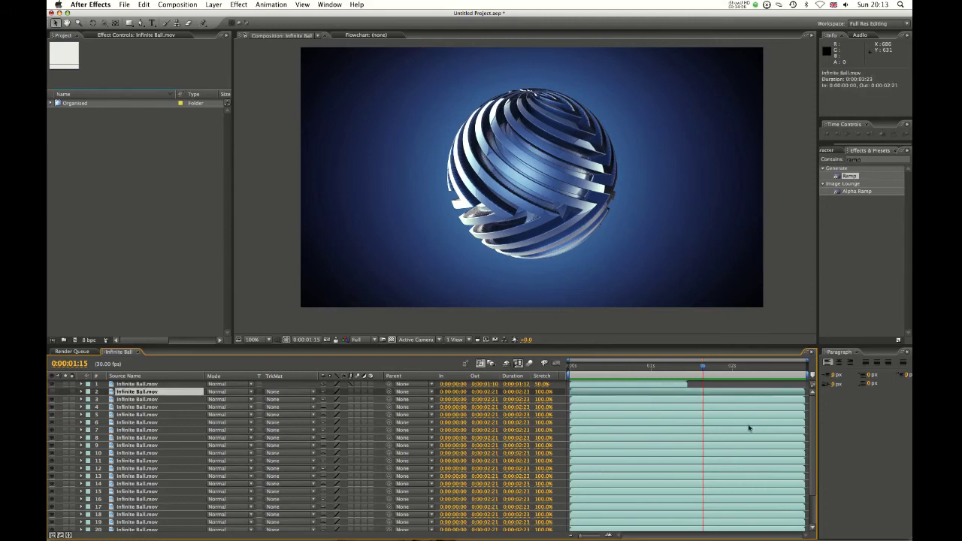
scroll(779, 510, down, 3)
shift+click(186, 528)
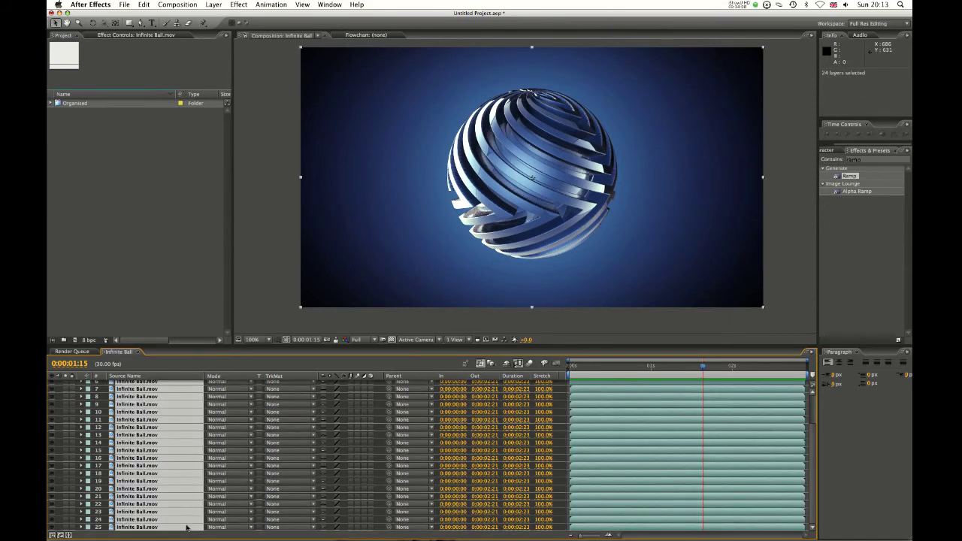
key(Delete)
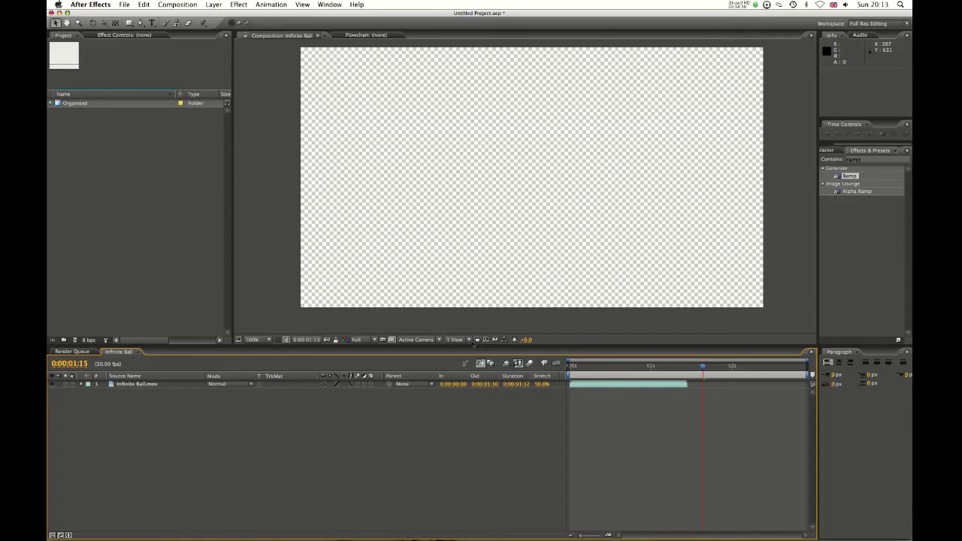
Step: Turn off the transparency grid and run a RAM preview of the composition from its first frame
click(391, 339)
drag(631, 365, 624, 355)
key(KP_0)
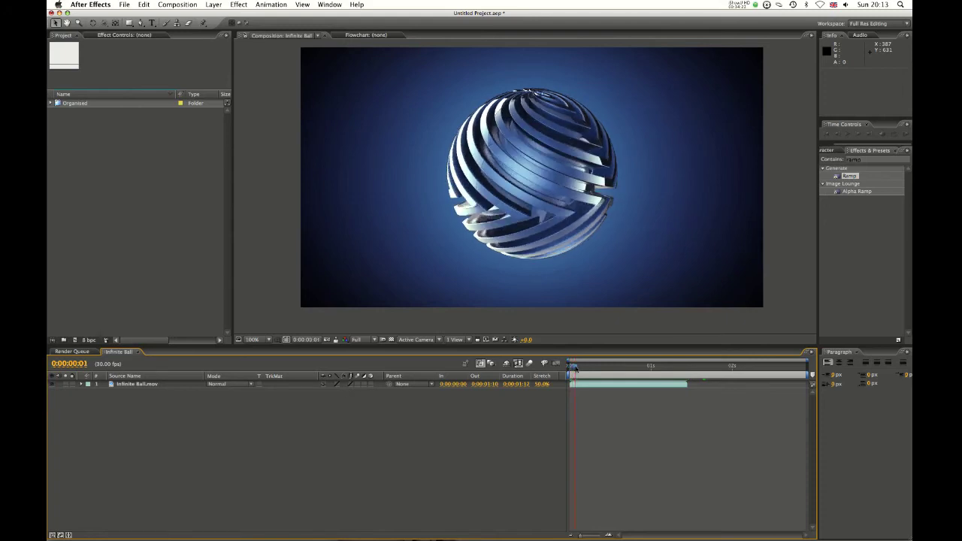
key(Home)
key(KP_0)
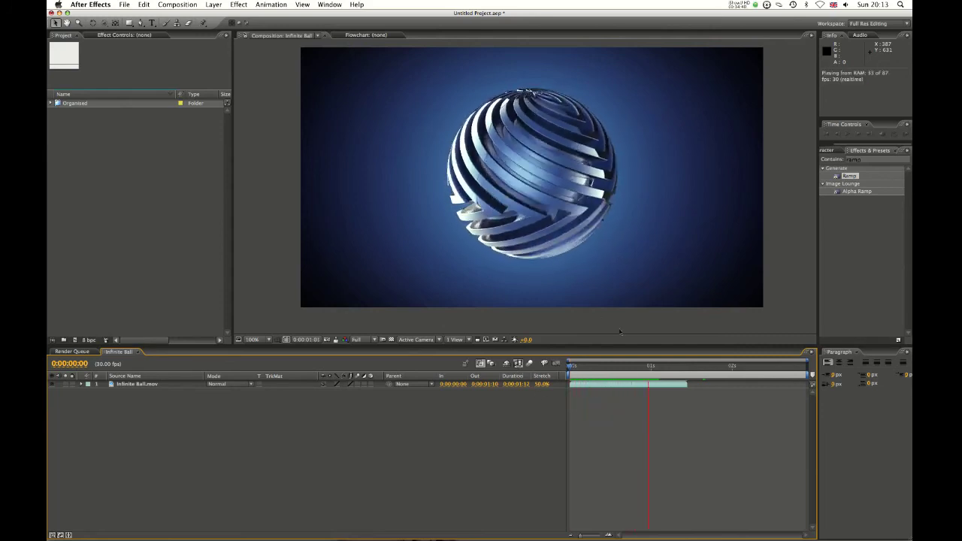
Step: Set the Infinite Ball.mov layer's Stretch to 134% and run a RAM preview of the composition
key(space)
drag(540, 384, 571, 391)
key(KP_0)
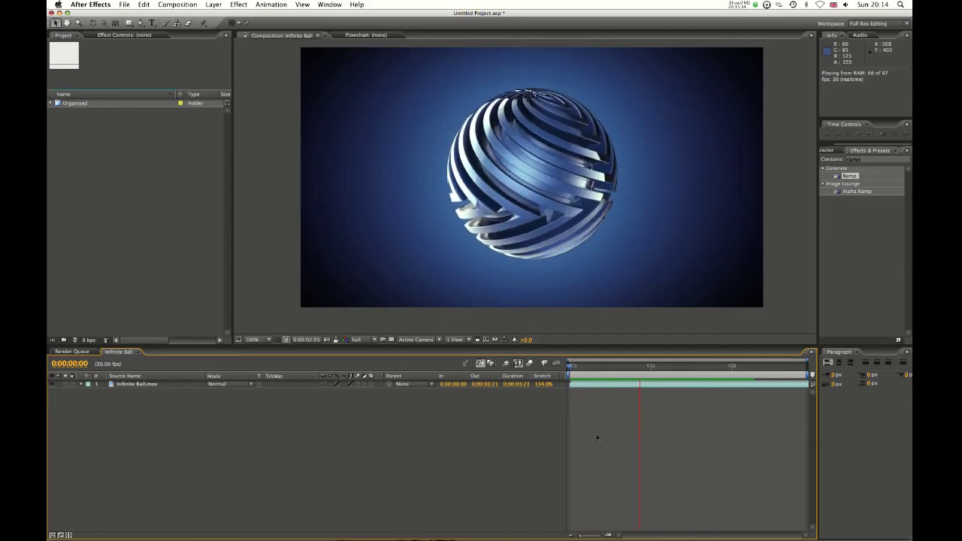
Step: Turn off Frame Blending on the Infinite Ball.mov layer, and play and scrub the opening frames to examine the motion
key(space)
click(351, 385)
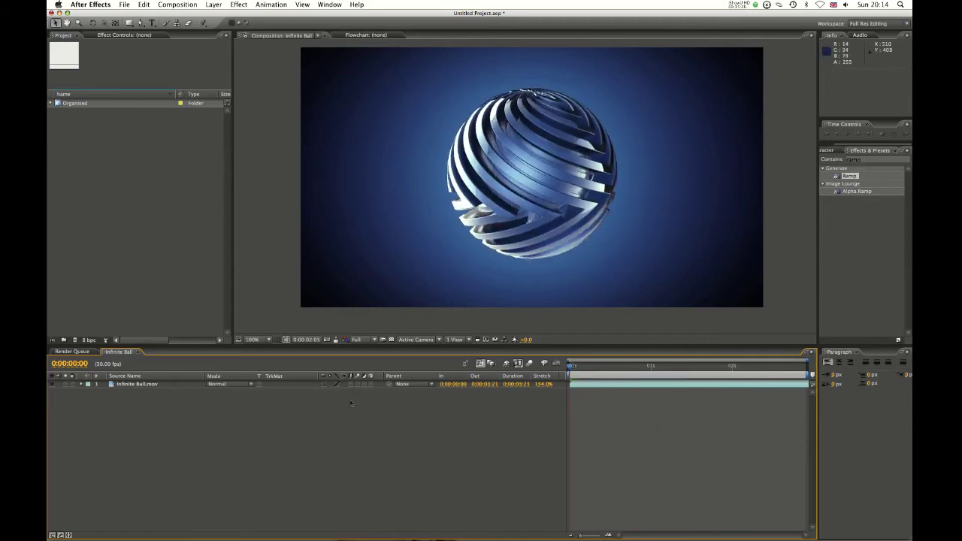
key(space)
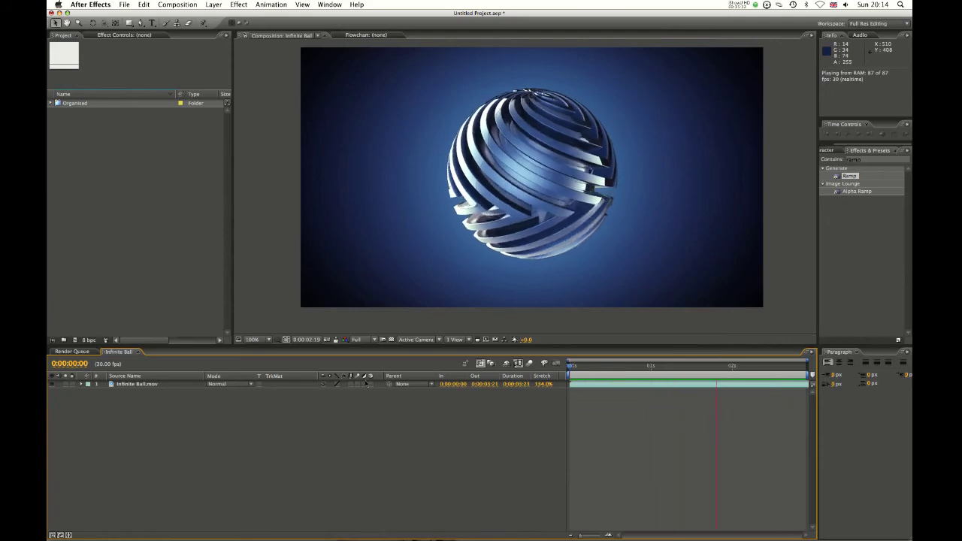
click(585, 374)
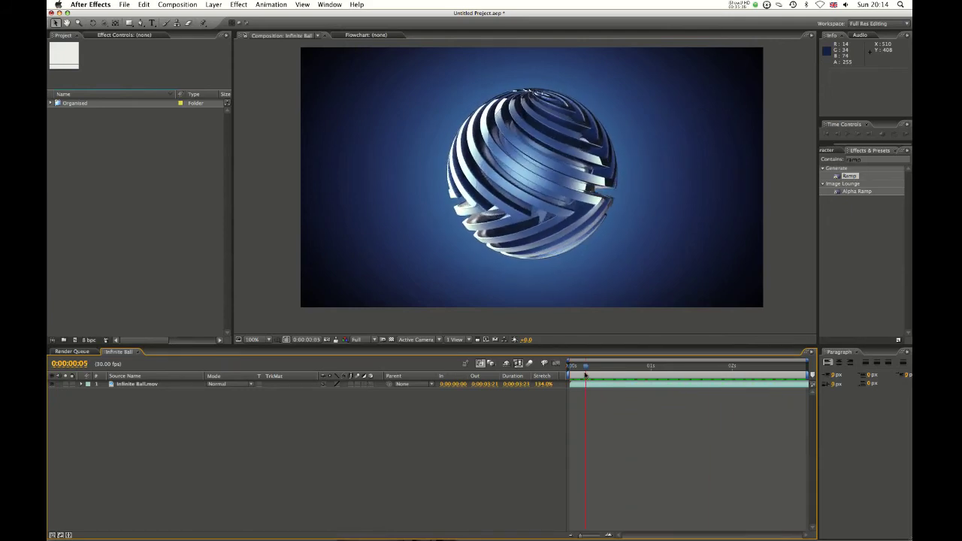
click(590, 372)
drag(591, 373, 360, 389)
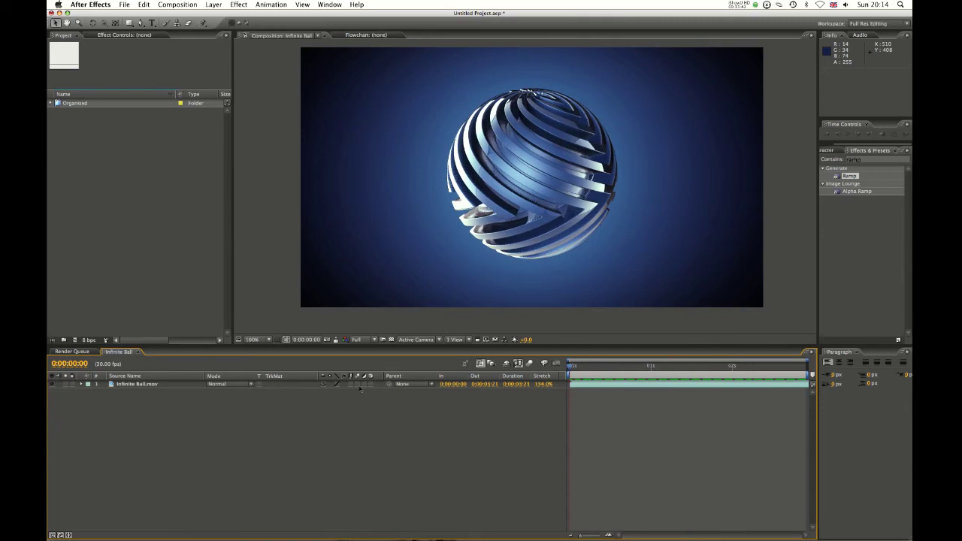
Step: Compare RAM previews of the slowed Infinite Ball.mov layer with Frame Blending on, switching to its other blending mode between playbacks
key(KP_0)
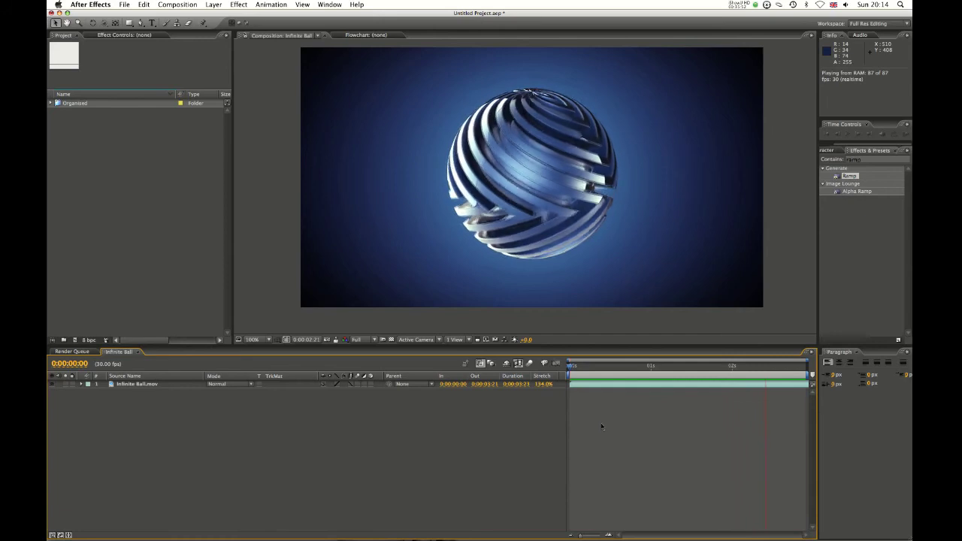
key(space)
click(350, 384)
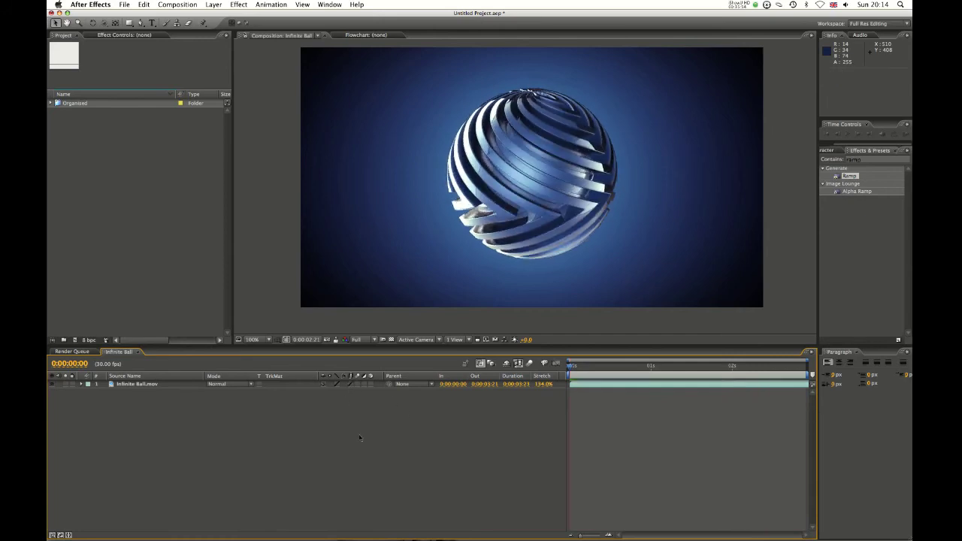
key(KP_0)
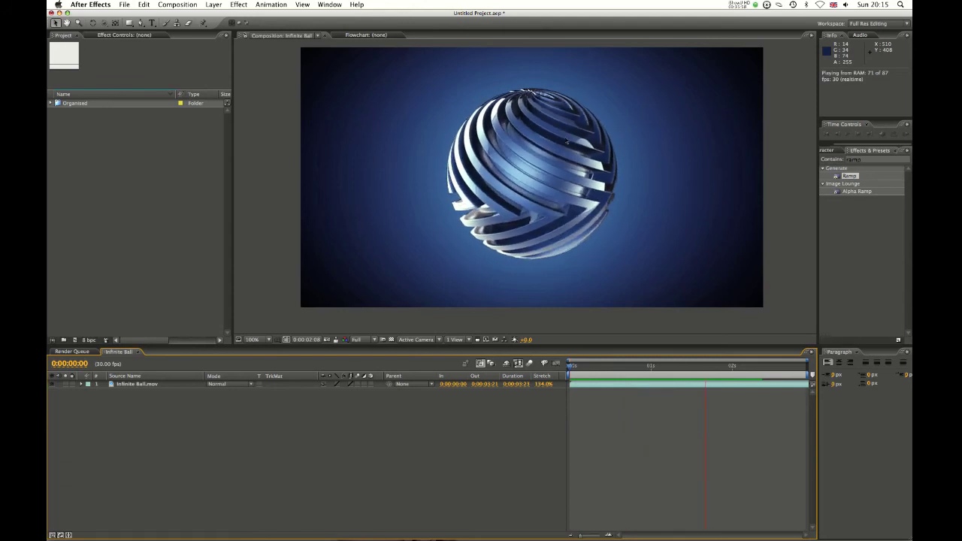
key(space)
Step: Turn off Frame Blending on the Infinite Ball.mov layer and enable Motion Blur for both the layer and the composition
click(350, 385)
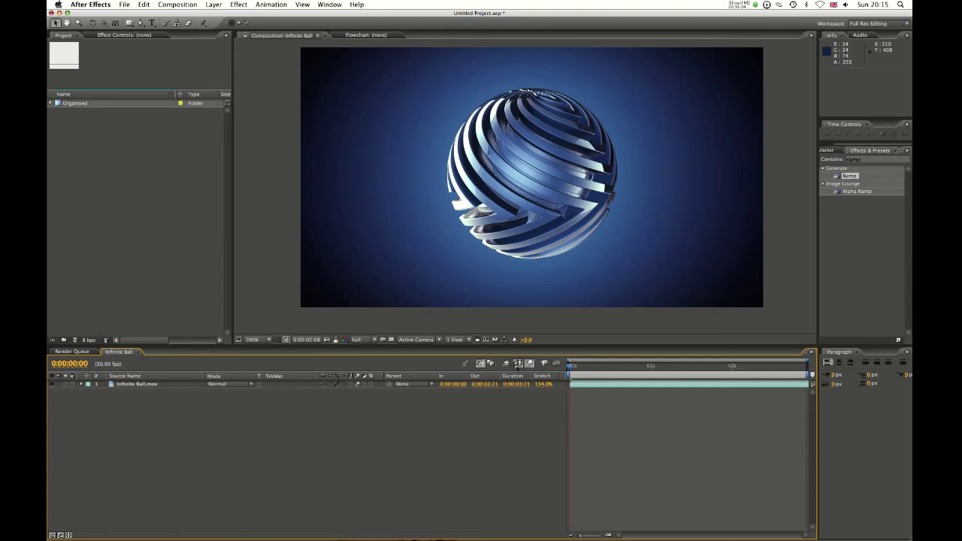
drag(576, 366, 503, 355)
Step: Keyframe the Infinite Ball.mov layer's Position at the first frame and at 836, 288 near one second, and run a RAM preview
click(81, 385)
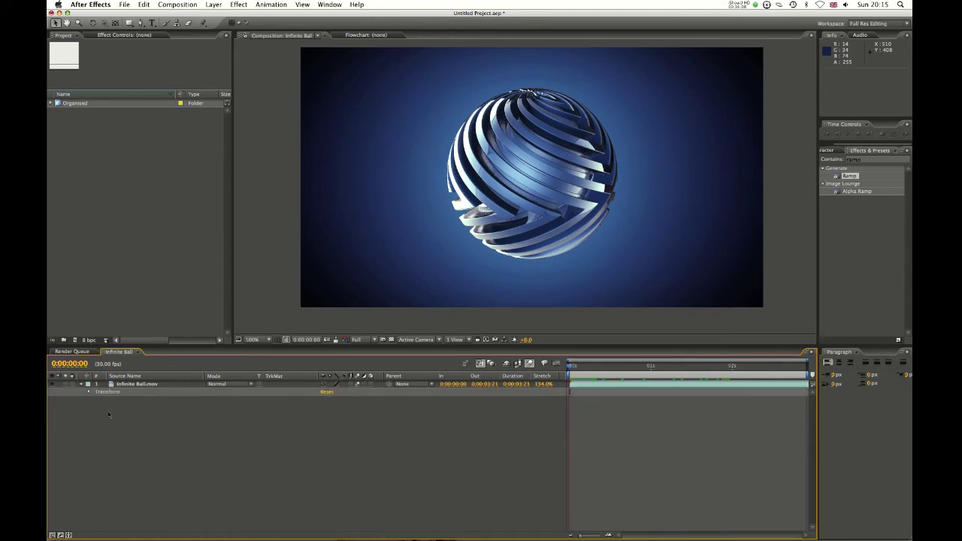
click(88, 392)
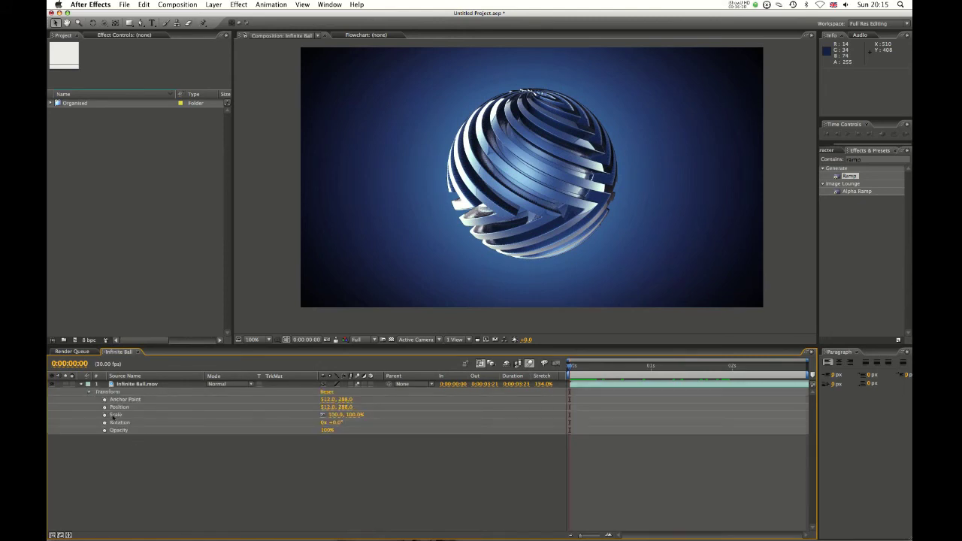
click(122, 408)
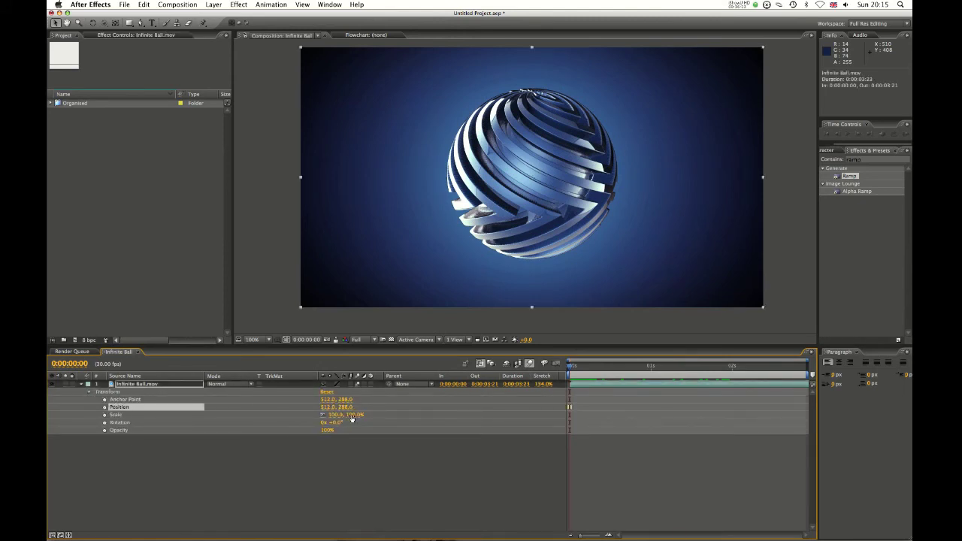
drag(345, 409, 351, 409)
key(super+z)
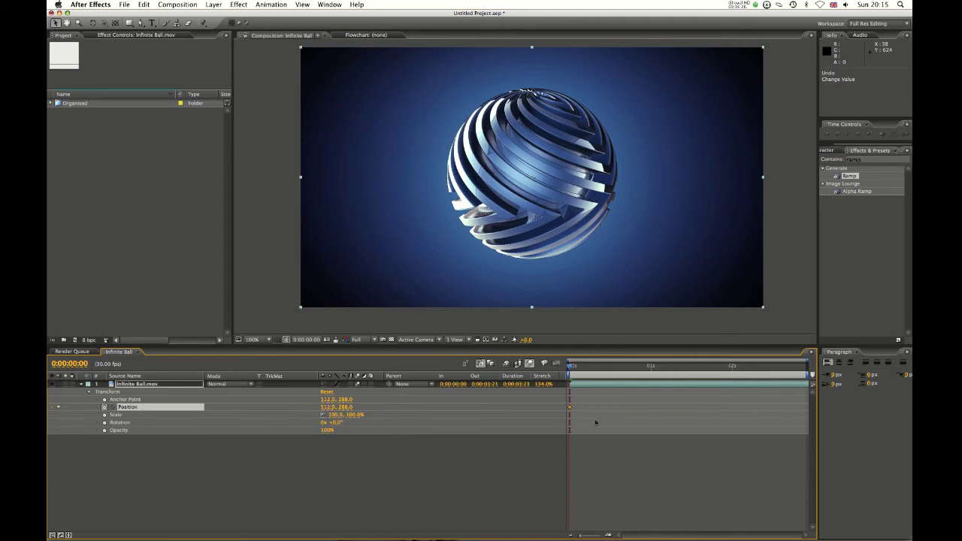
drag(603, 372, 648, 376)
drag(491, 220, 631, 213)
drag(651, 367, 513, 369)
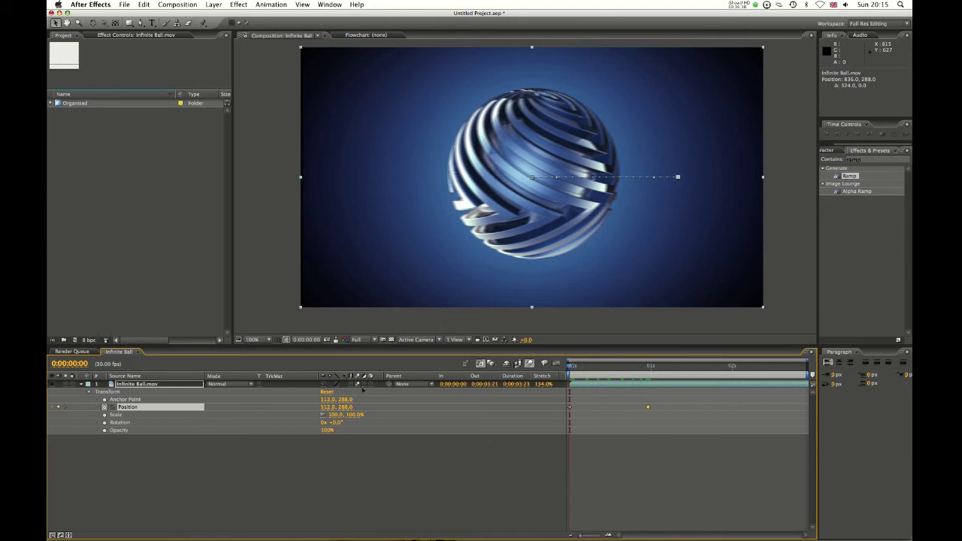
key(KP_0)
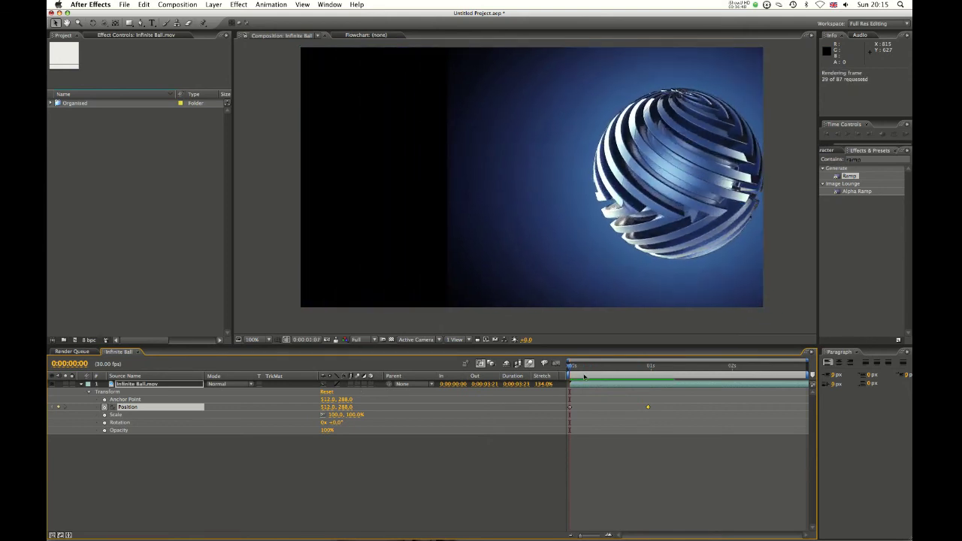
key(space)
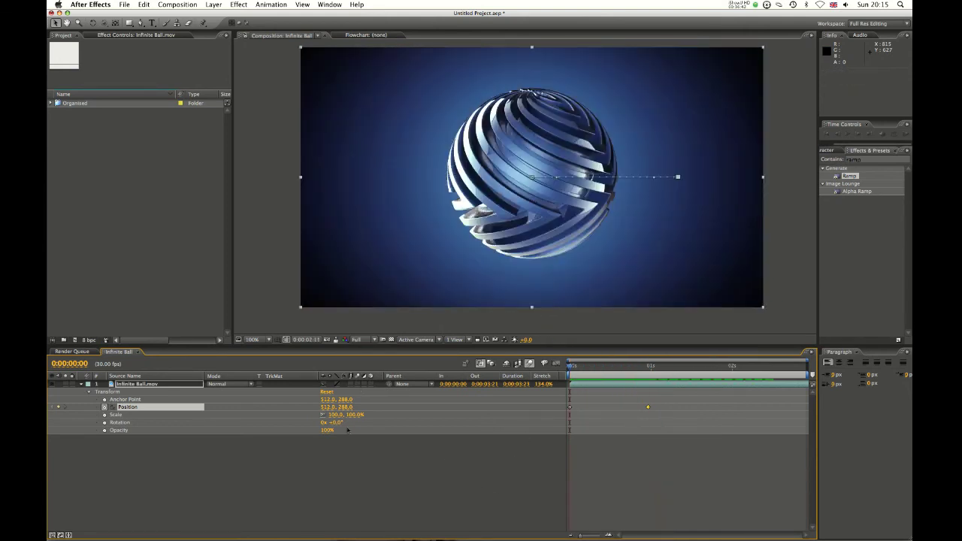
Step: Move the ball's second Position keyframe to 0:00:00:06 and check the faster movement with the layer's Motion Blur switched back on
drag(648, 409, 590, 408)
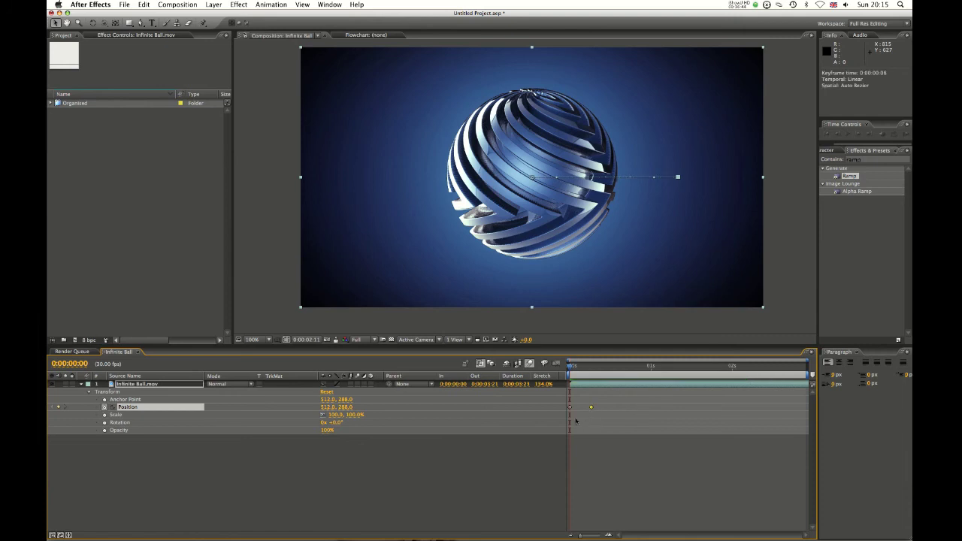
key(space)
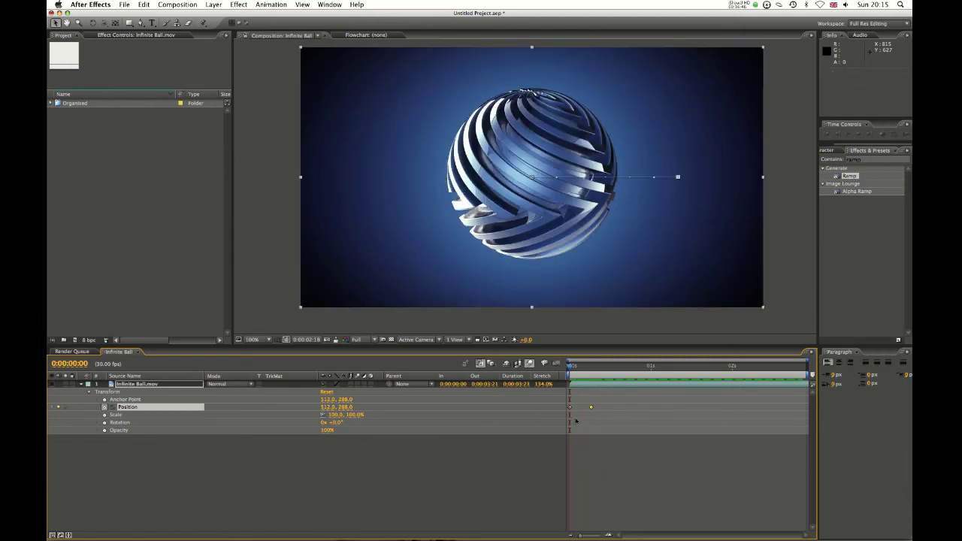
click(357, 384)
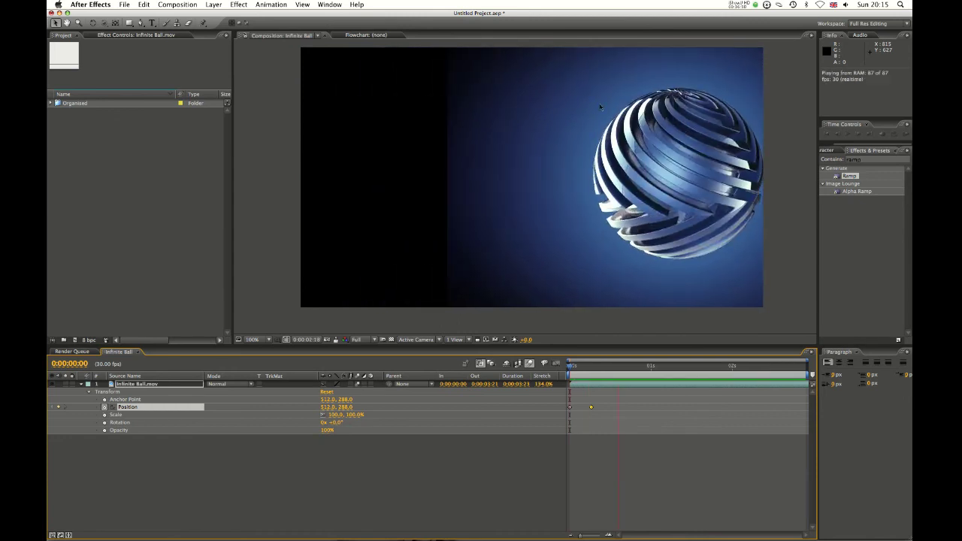
click(590, 460)
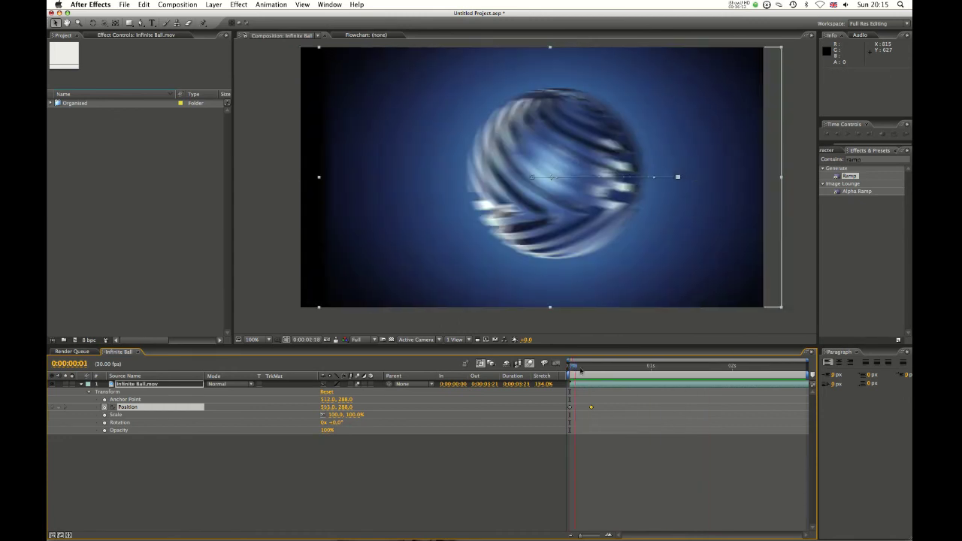
Step: Start a text layer beside the ball, and close the Layer and Flowchart viewers
click(151, 23)
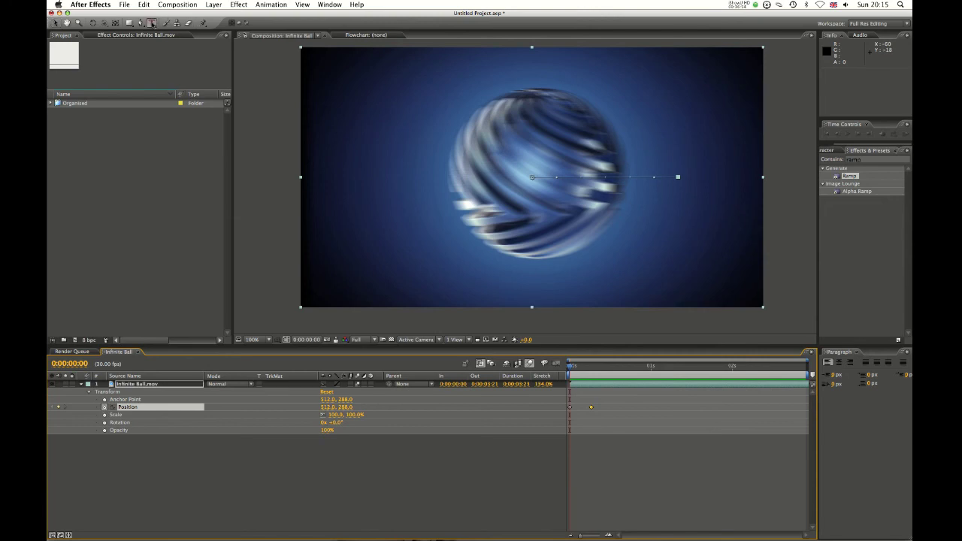
click(402, 194)
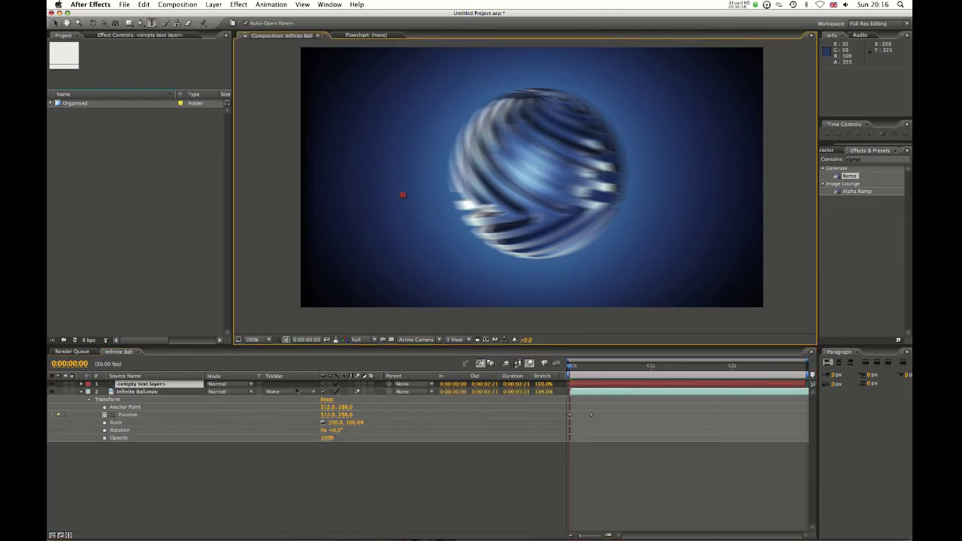
double_click(148, 391)
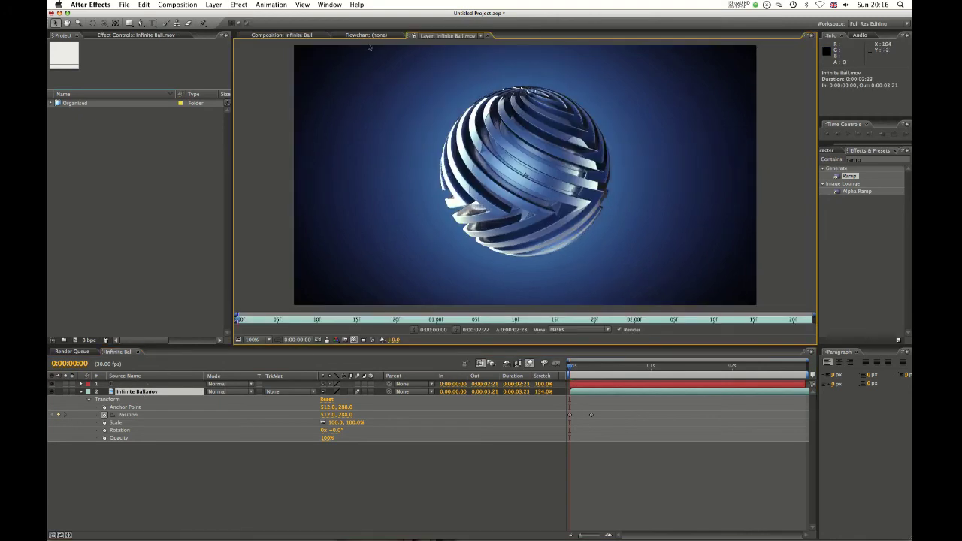
click(487, 36)
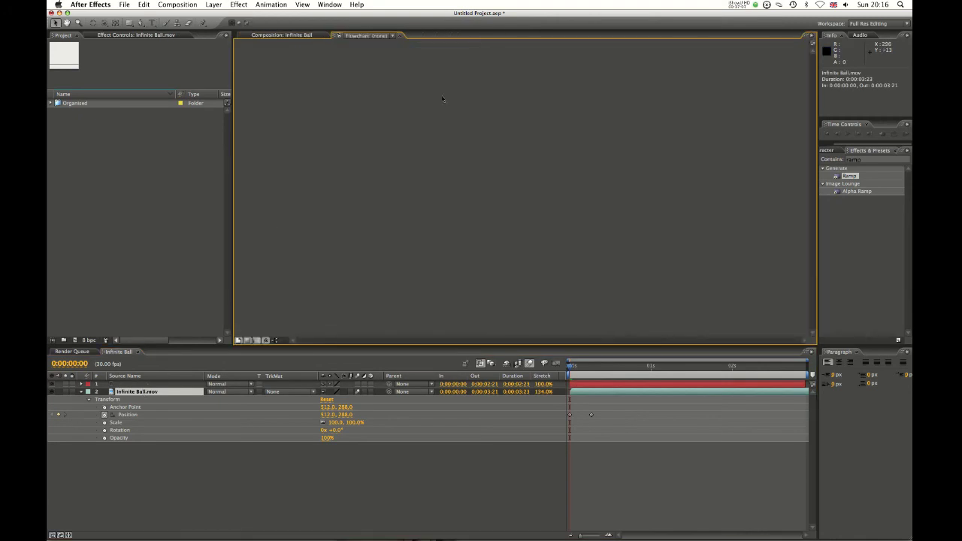
click(402, 35)
Step: Create a text layer reading TEXT near the ball's edge and return to the Selection tool
click(131, 384)
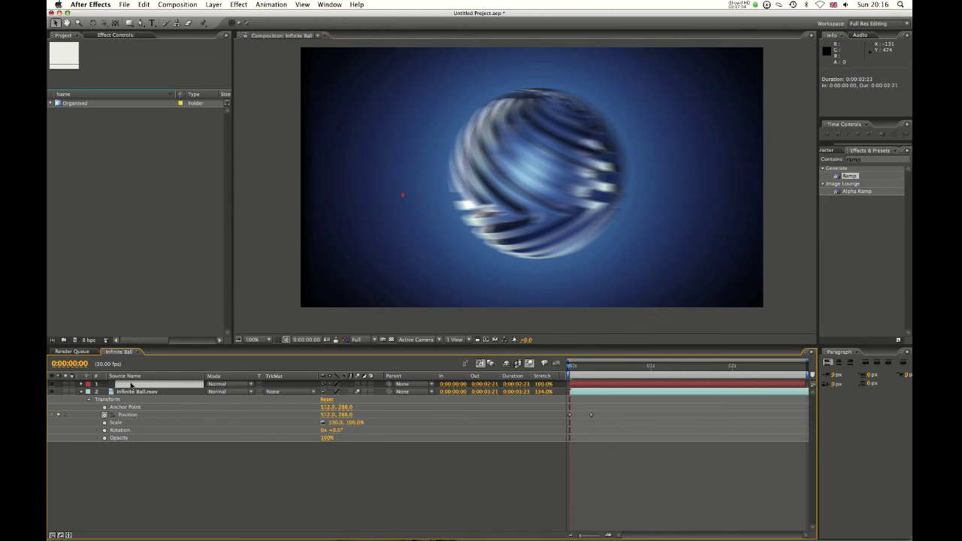
key(super+t)
click(446, 196)
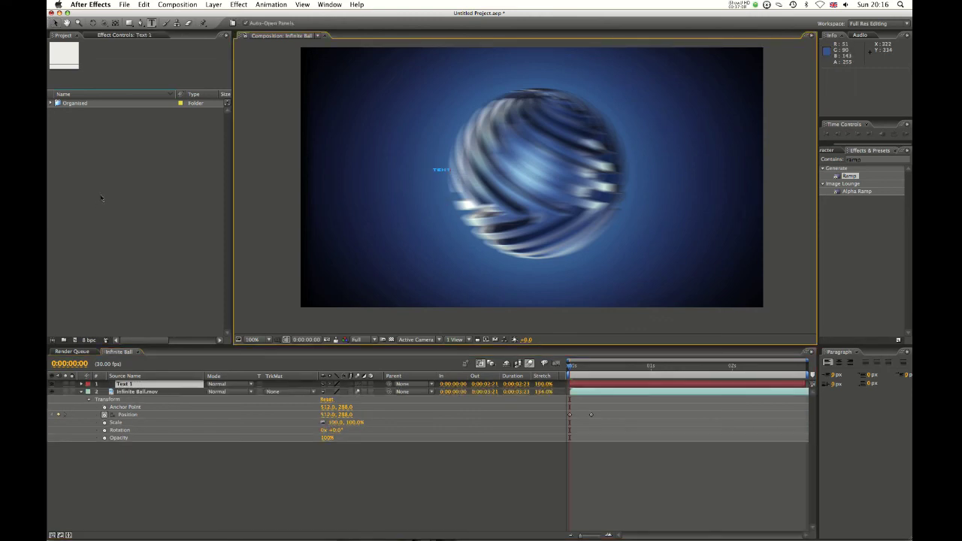
click(55, 22)
Step: Scale the TEXT layer to 1237% and centre it over the ball at Position 271, 295
key(s)
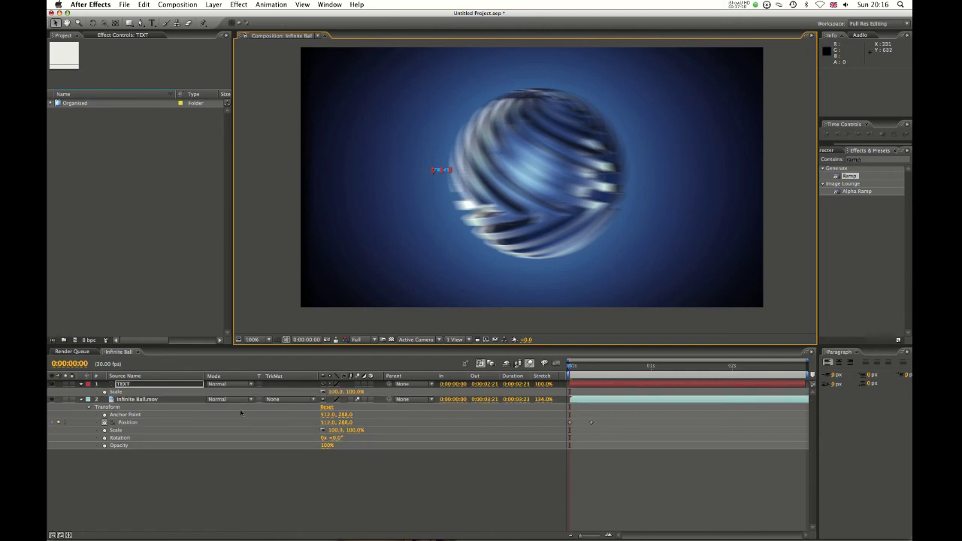
drag(346, 392, 525, 392)
click(569, 166)
drag(570, 166, 565, 175)
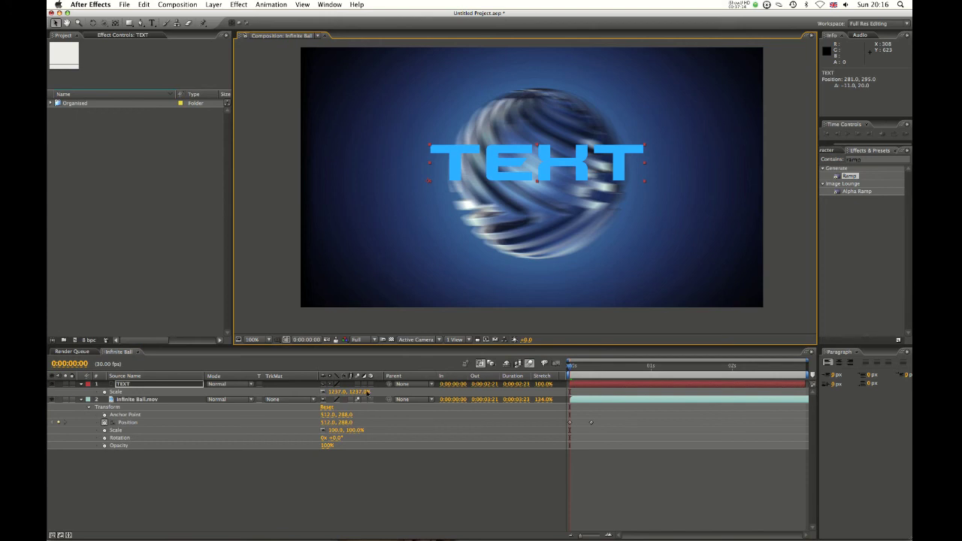
key(alt+shift+p)
drag(302, 389, 266, 420)
Step: Animate the TEXT layer's Position from -555, 295 at the first frame to its centred place at about one second, and preview it
click(104, 391)
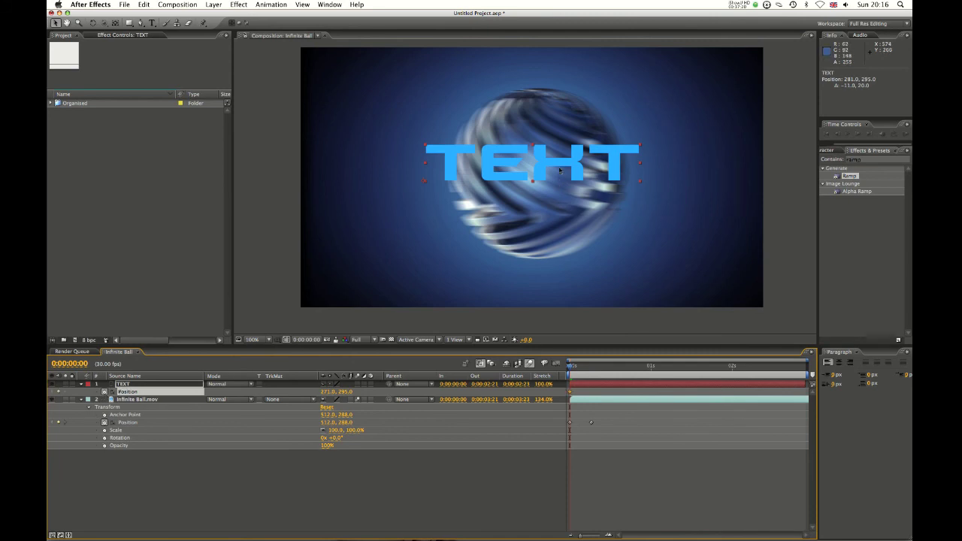
drag(570, 391, 651, 392)
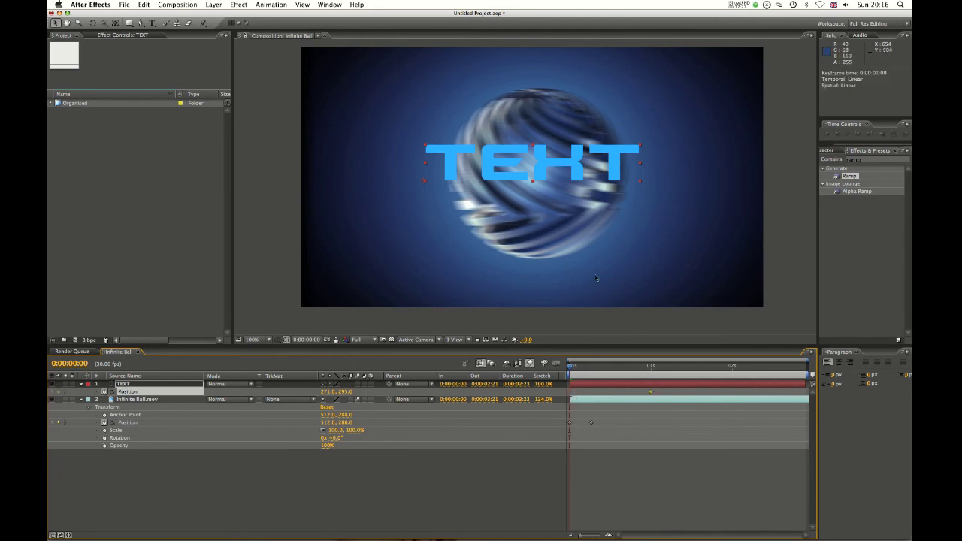
drag(489, 175, 118, 177)
drag(571, 367, 651, 363)
key(KP_0)
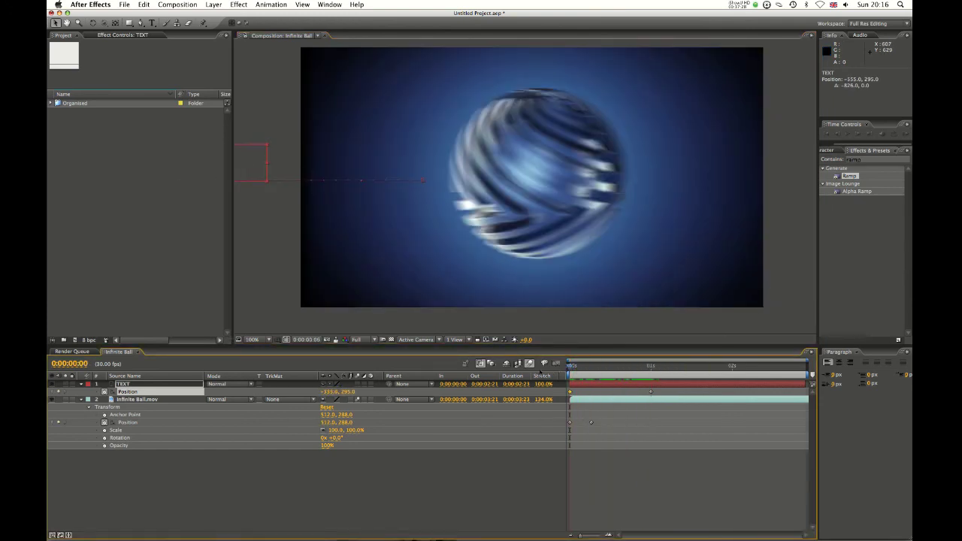
key(space)
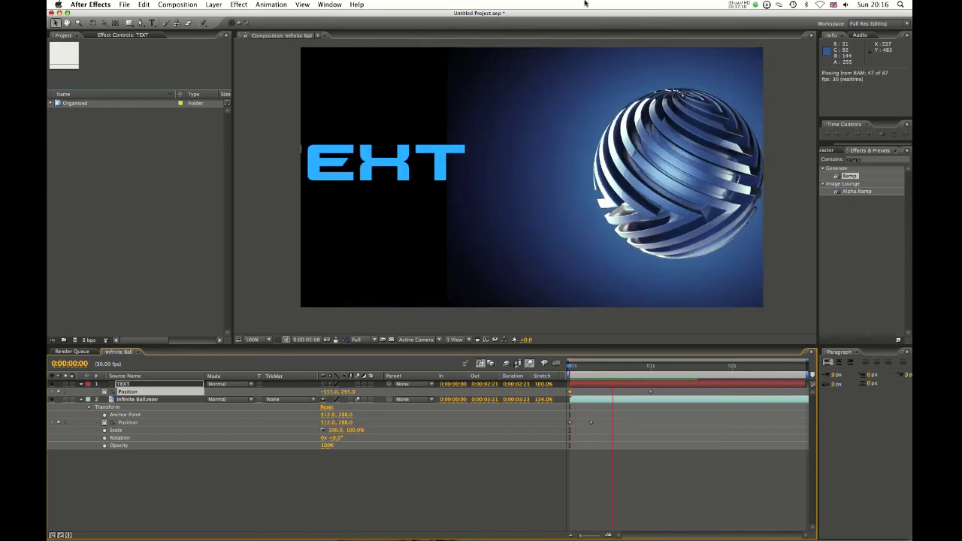
key(space)
Step: Remove the Infinite Ball.mov layer's Position keyframes and move the TEXT layer's second Position keyframe to 0:00:00:11
drag(588, 367, 554, 372)
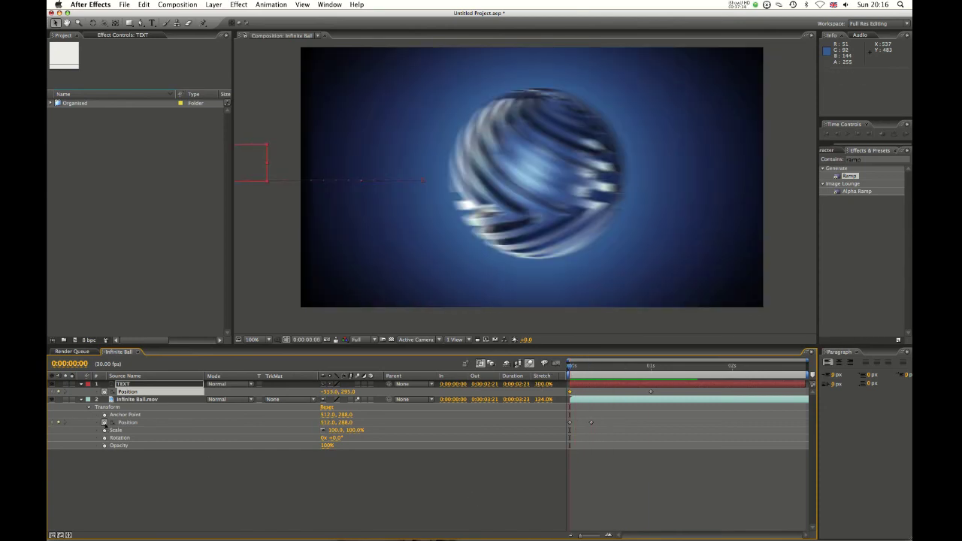
click(105, 423)
key(KP_0)
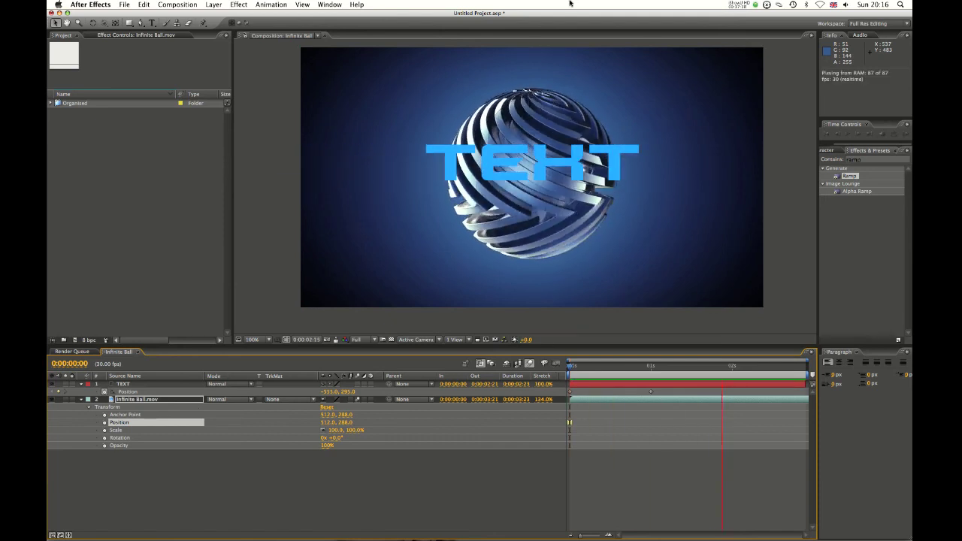
key(space)
drag(651, 391, 607, 392)
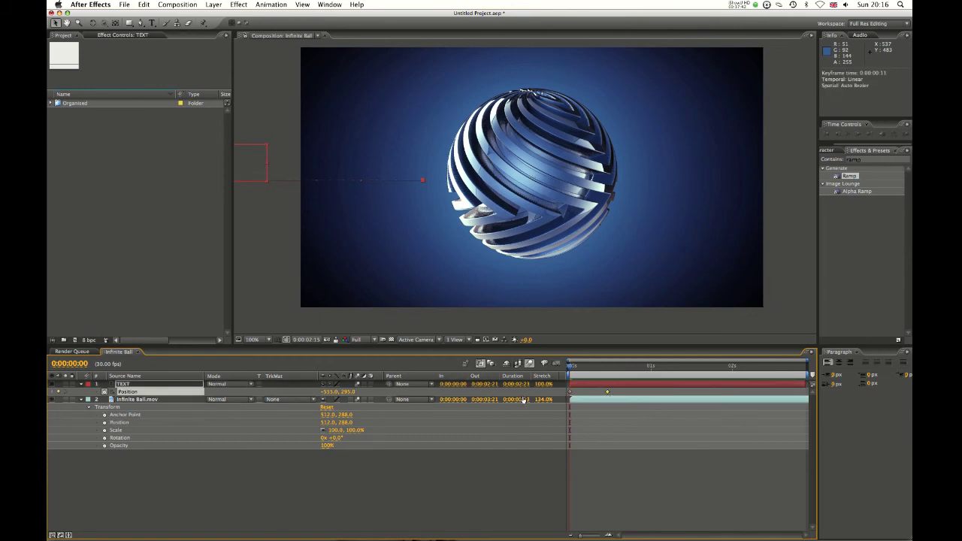
Step: Preview the TEXT layer's fly-in animation from the first frame and clear the layer selection
key(KP_0)
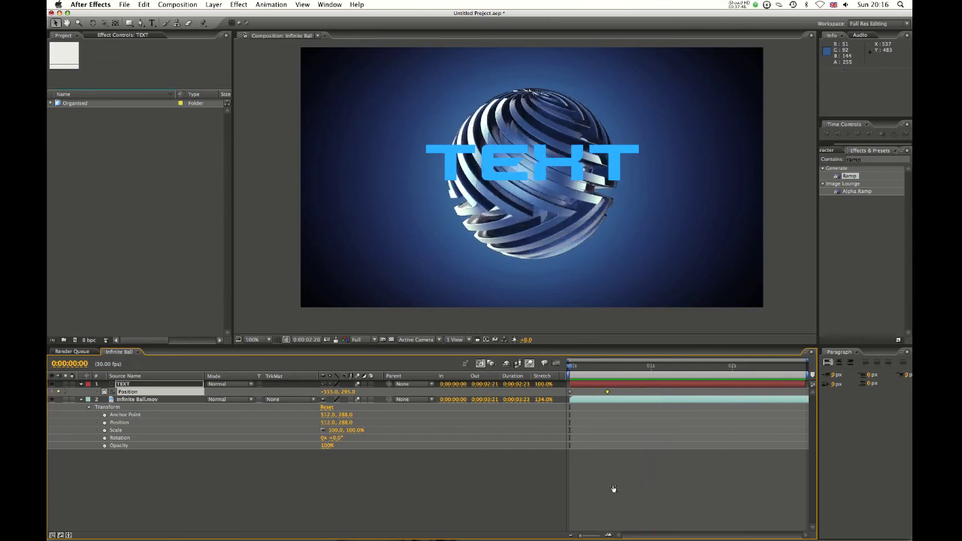
key(space)
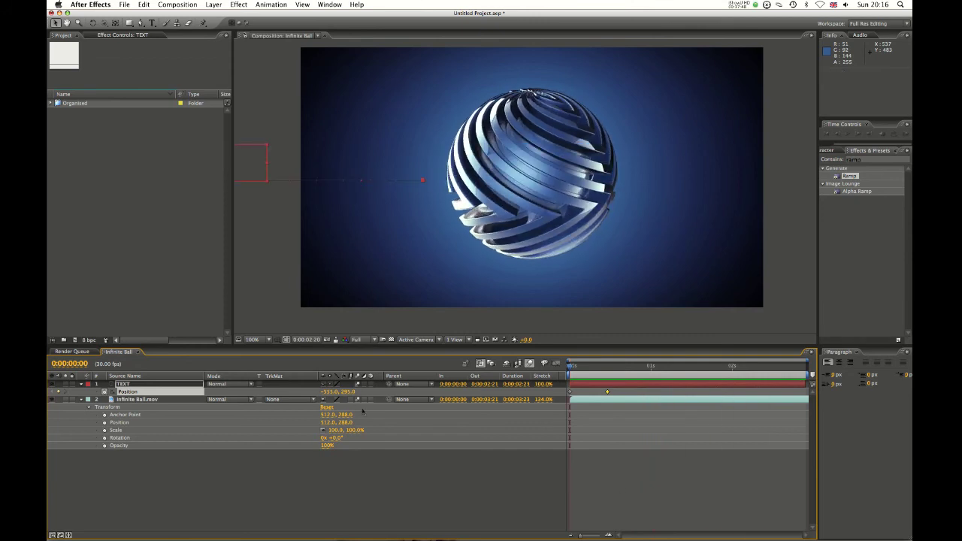
click(362, 463)
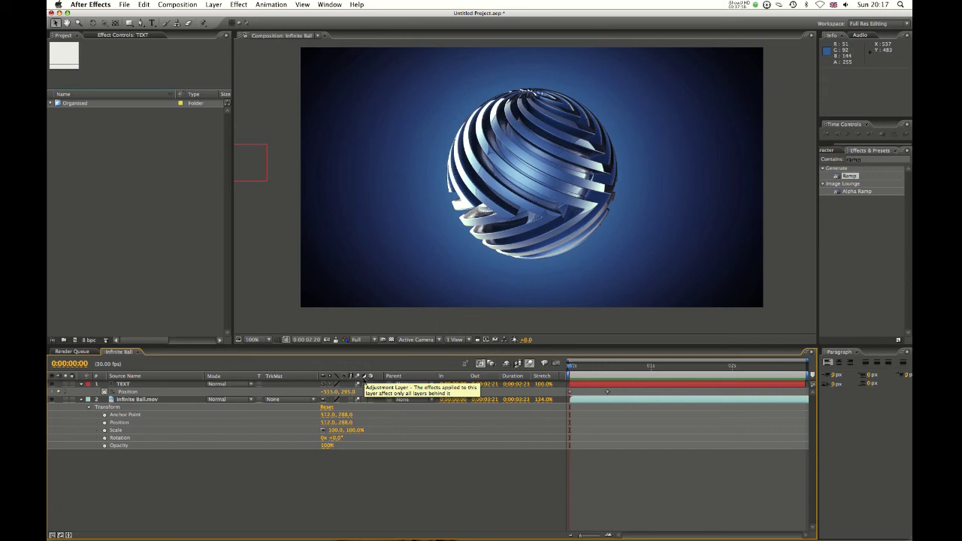
Step: Add an adjustment layer above the TEXT layer and apply the Tint effect from Color Correction to it
click(212, 5)
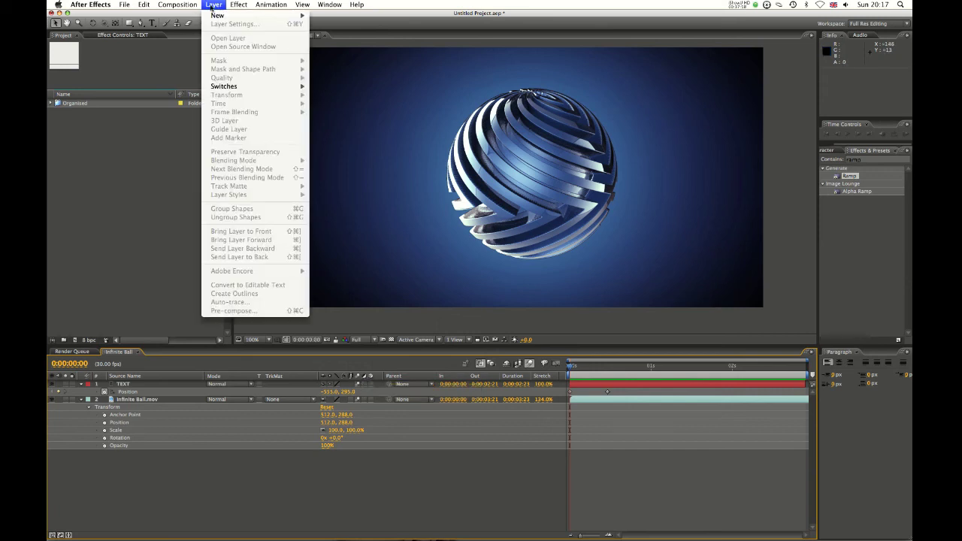
mouse_move(259, 17)
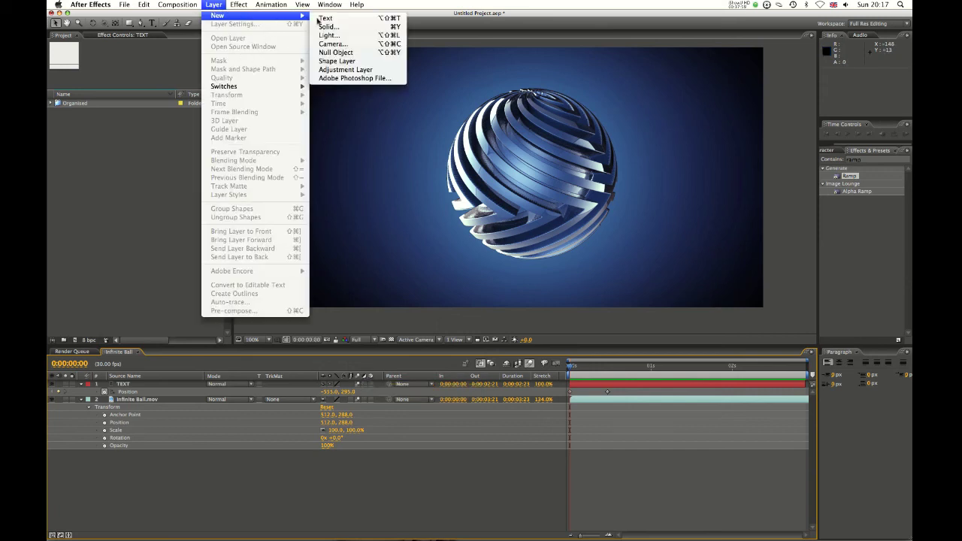
click(363, 70)
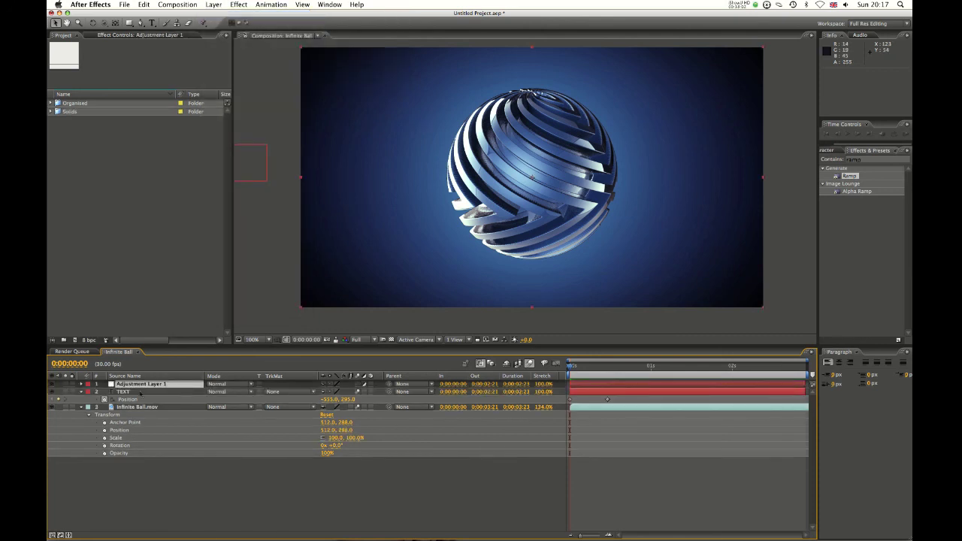
click(866, 160)
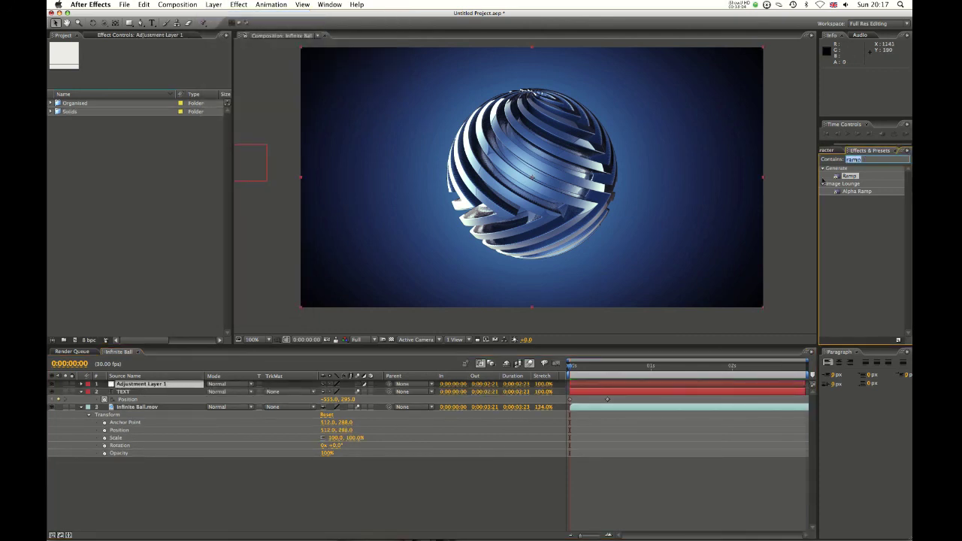
text(tint)
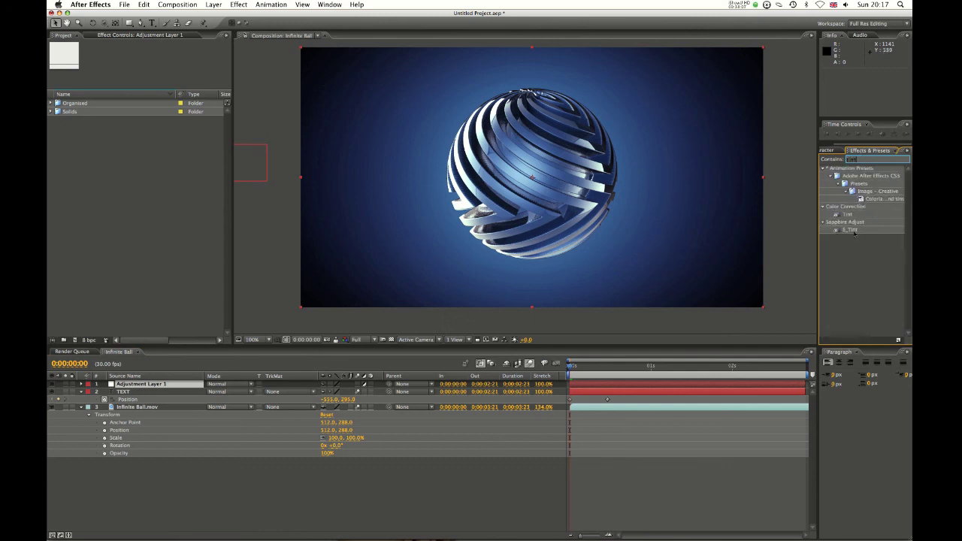
drag(847, 214, 151, 384)
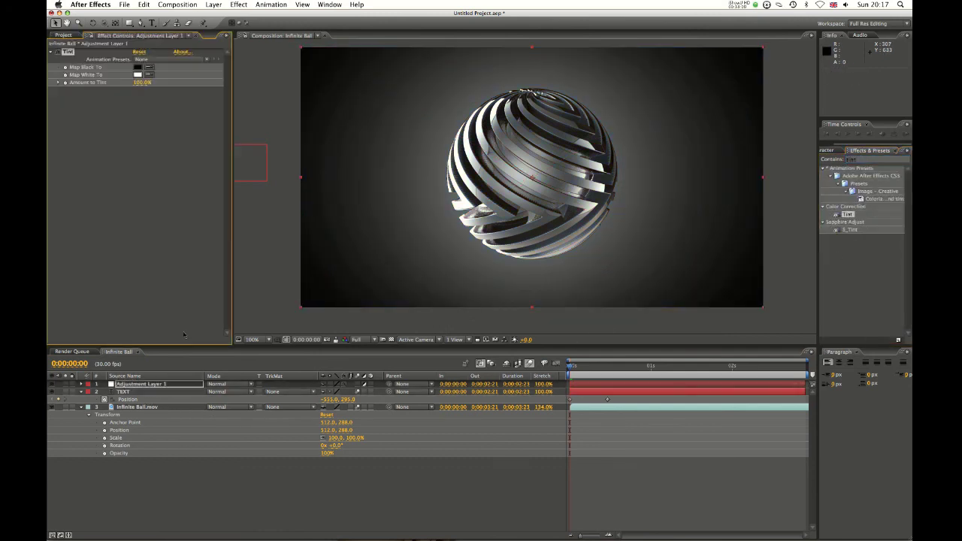
Step: Scrub through the tinted composition, try enlarging the adjustment layer from its corner, and undo the scaling
drag(578, 366, 617, 366)
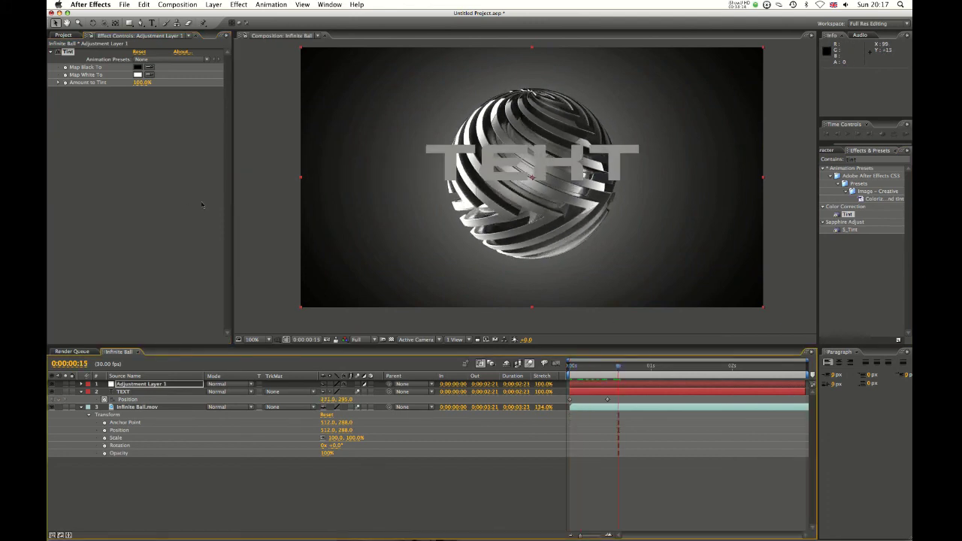
click(147, 407)
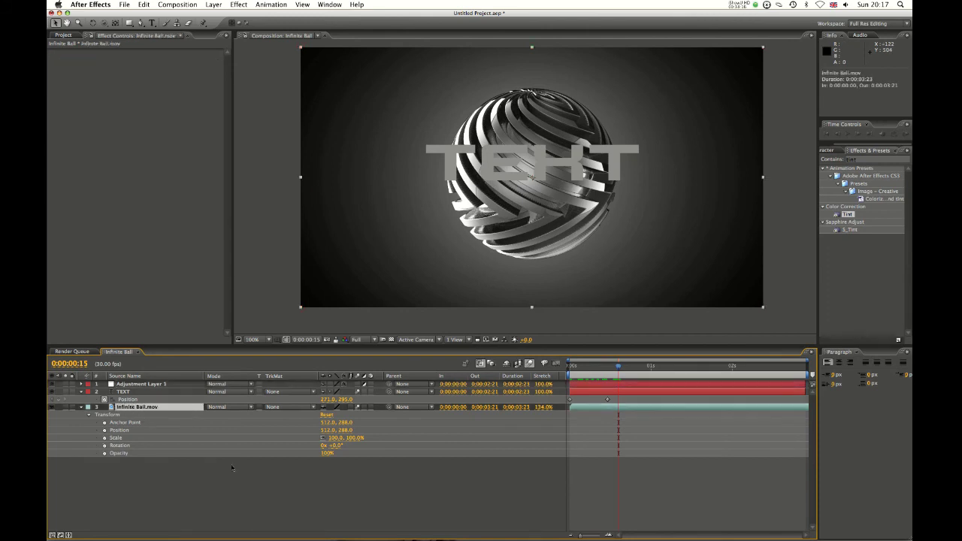
click(117, 383)
drag(763, 308, 780, 319)
key(super+z)
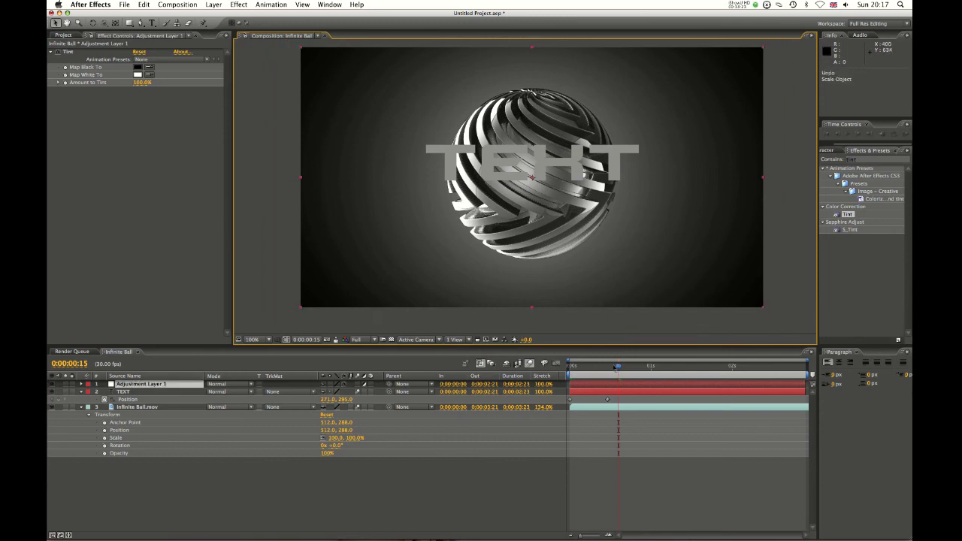
drag(618, 367, 656, 367)
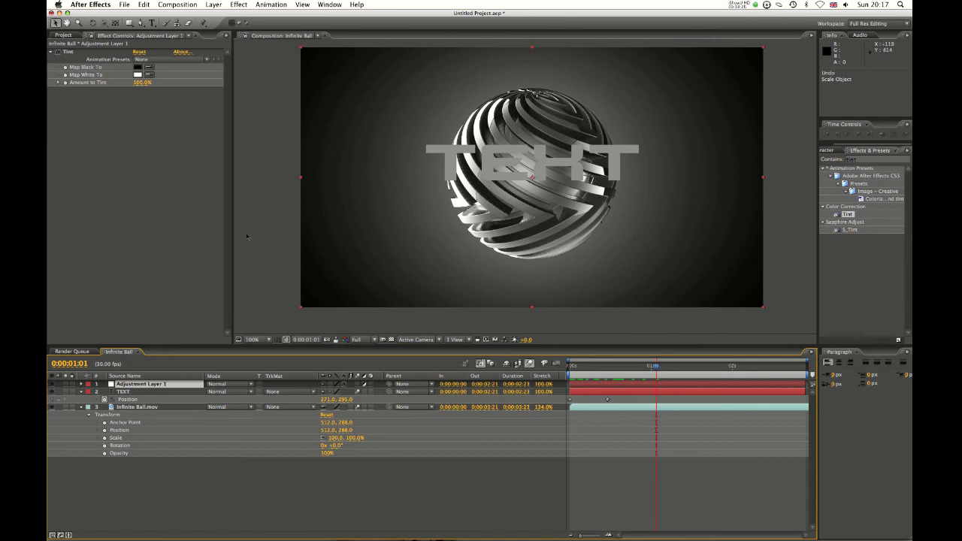
Step: Copy the adjustment layer's Tint effect onto the TEXT and Infinite Ball.mov layers, and delete the adjustment layer
click(69, 52)
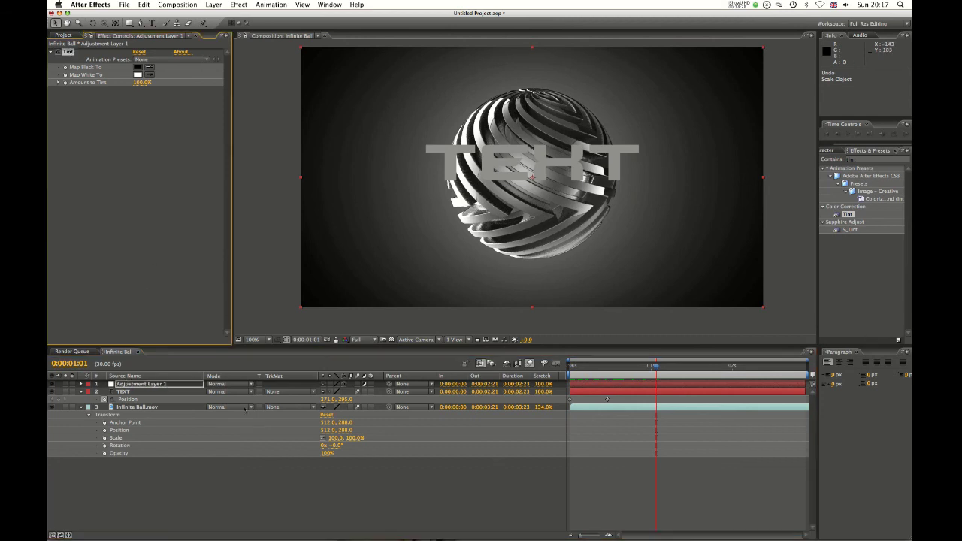
click(139, 392)
click(158, 434)
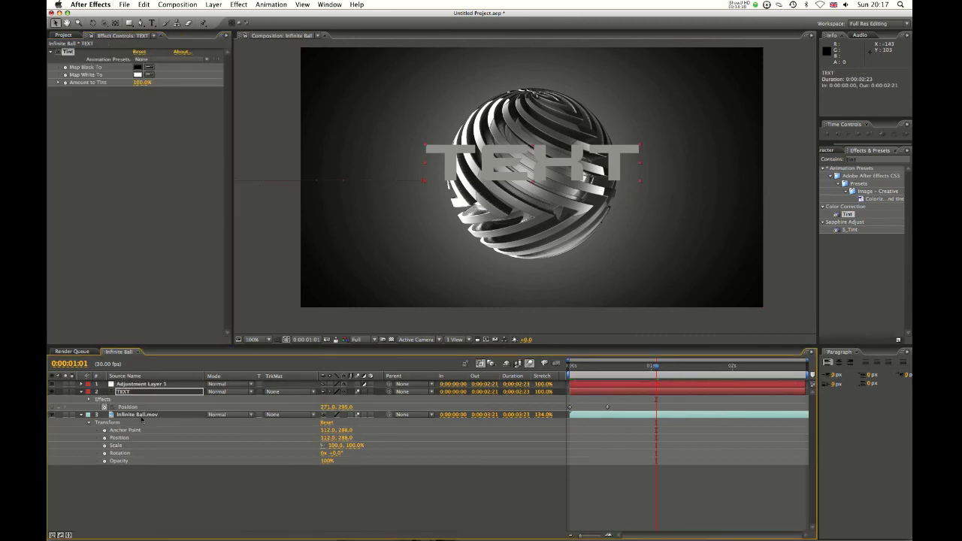
click(123, 383)
key(Delete)
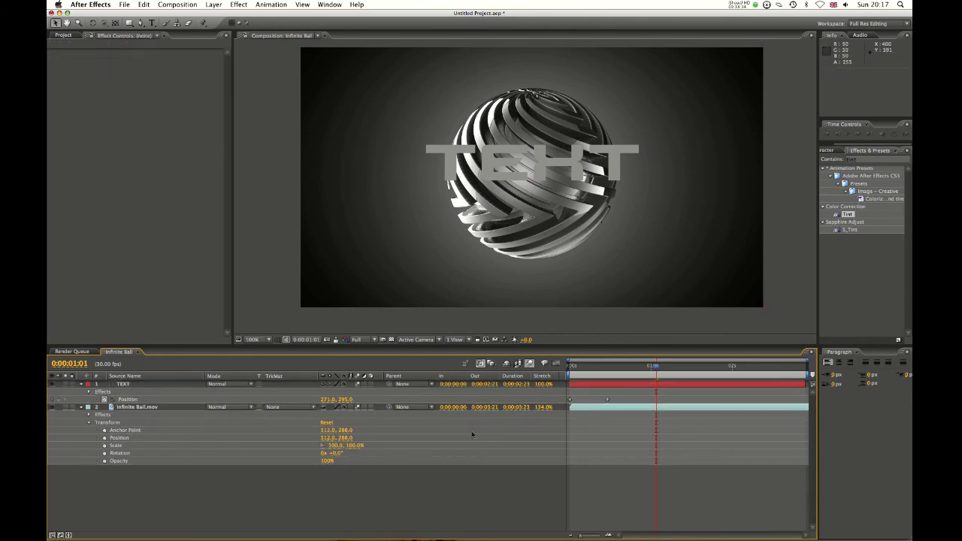
Step: Add a new adjustment layer above the TEXT layer, compare its stacking order with the layers below, and delete it
drag(656, 366, 610, 366)
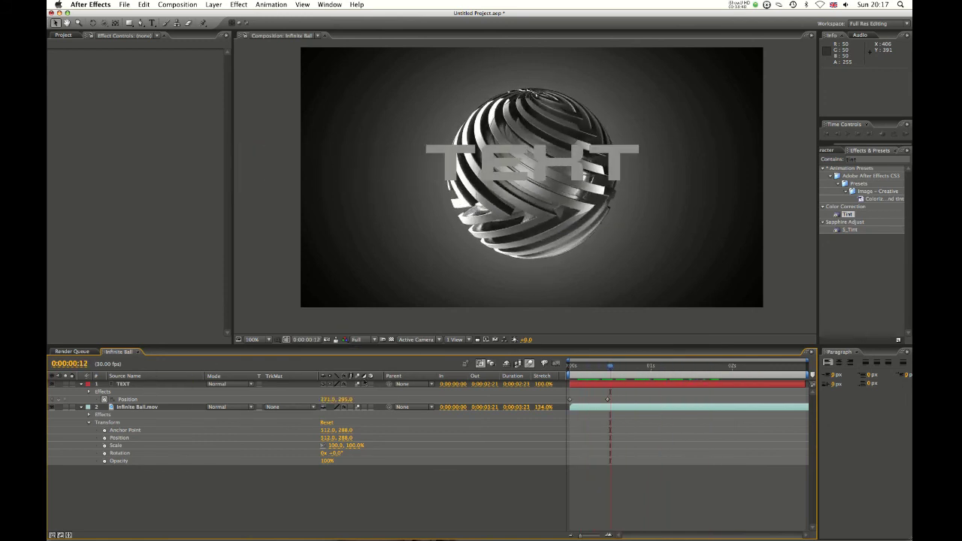
click(213, 5)
mouse_move(255, 15)
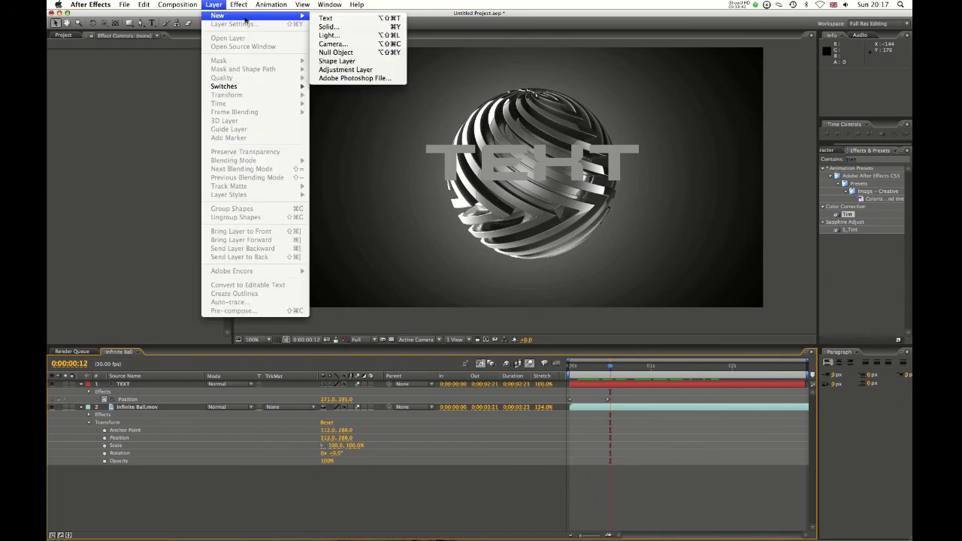
click(368, 69)
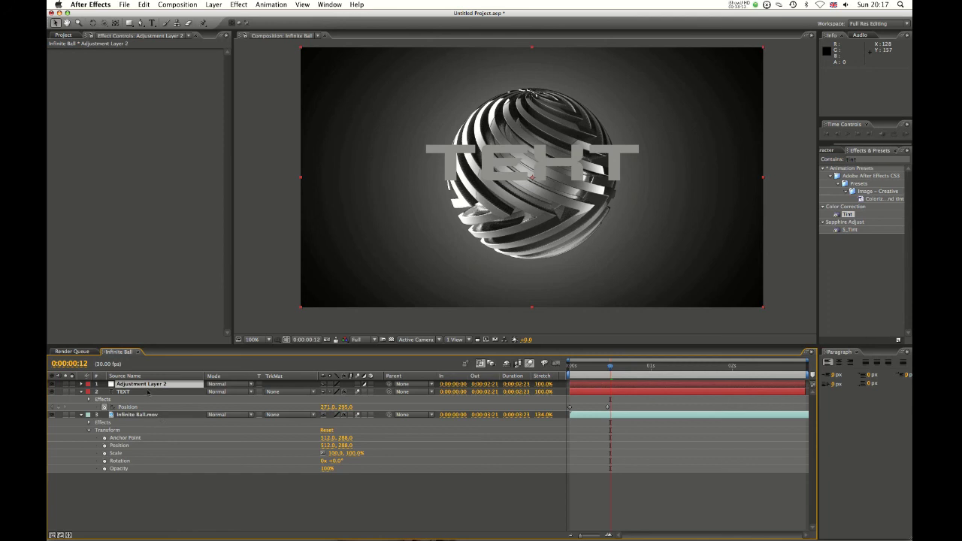
click(149, 391)
click(152, 383)
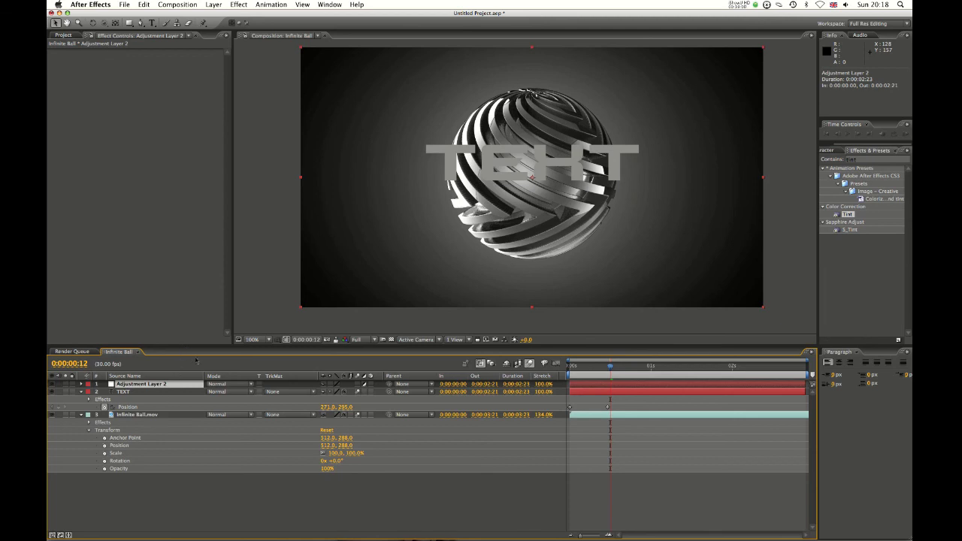
click(159, 391)
key(super+Up)
key(Delete)
Step: Make the TEXT layer 3D and set its X Rotation to 12°, Y Rotation to 52° and Z Rotation to -27°
click(608, 367)
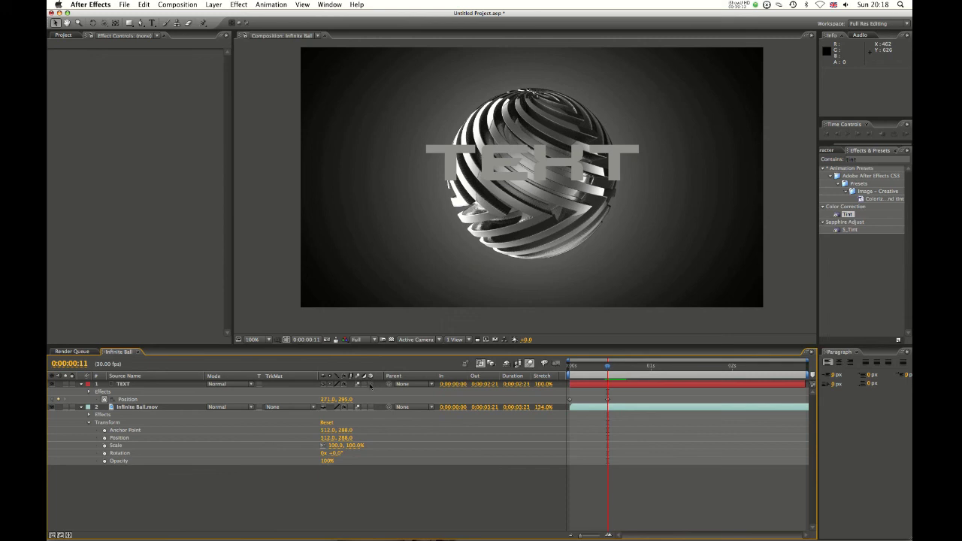
click(369, 384)
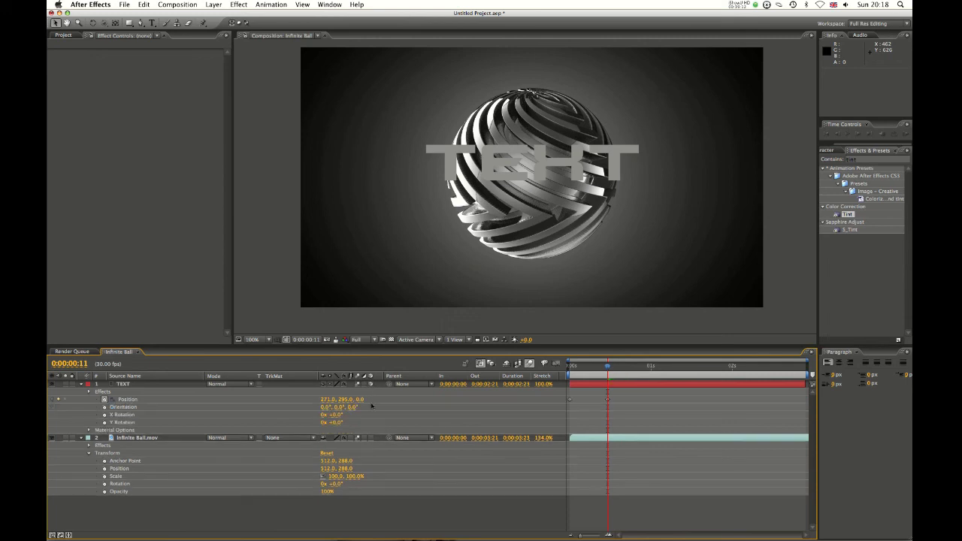
click(163, 391)
key(r)
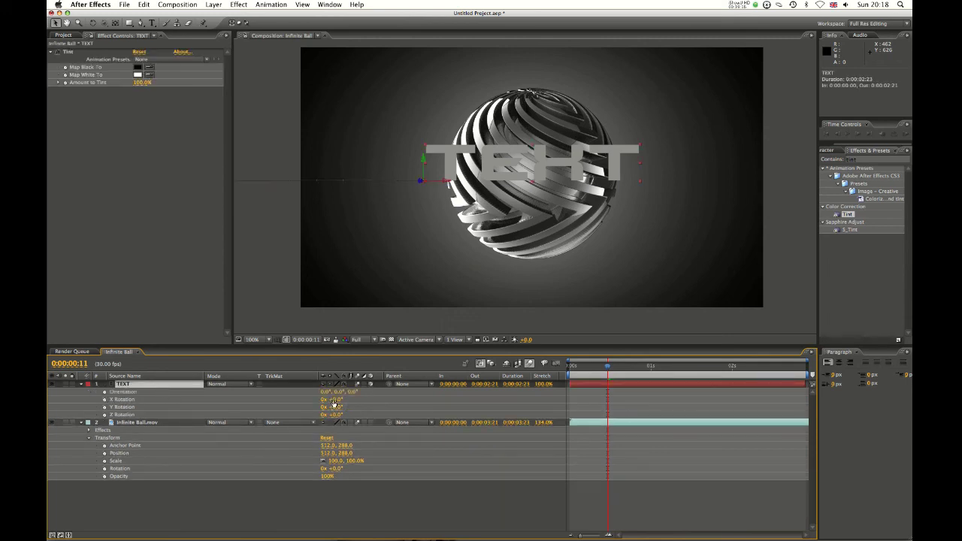
click(370, 384)
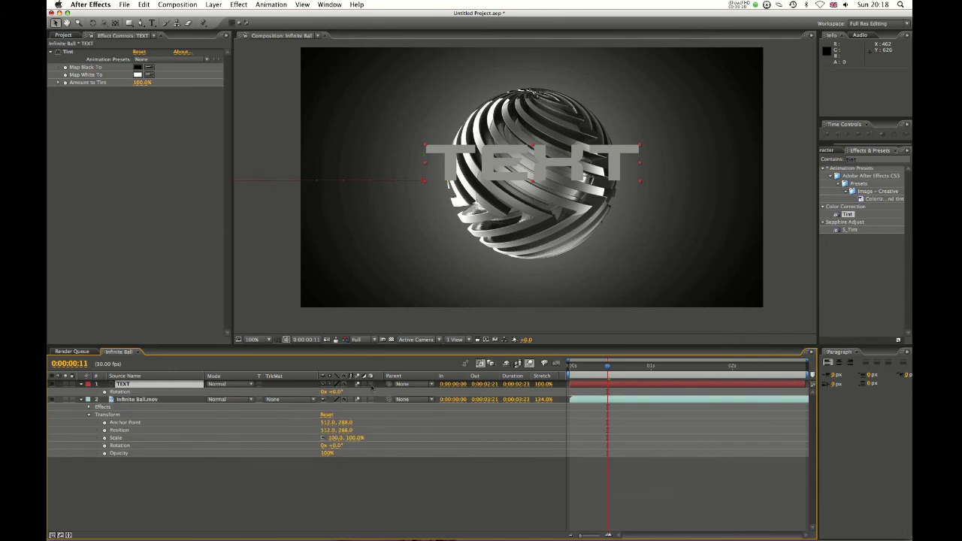
click(370, 384)
mouse_move(336, 409)
mouse_down()
mouse_move(365, 404)
mouse_move(357, 420)
mouse_move(327, 415)
mouse_move(322, 400)
mouse_move(384, 400)
mouse_move(330, 401)
mouse_move(340, 400)
mouse_up()
Step: Look at the graph editor and the Brainstorm variations for the TEXT layer's X Rotation, and leave without applying any
drag(608, 368, 581, 395)
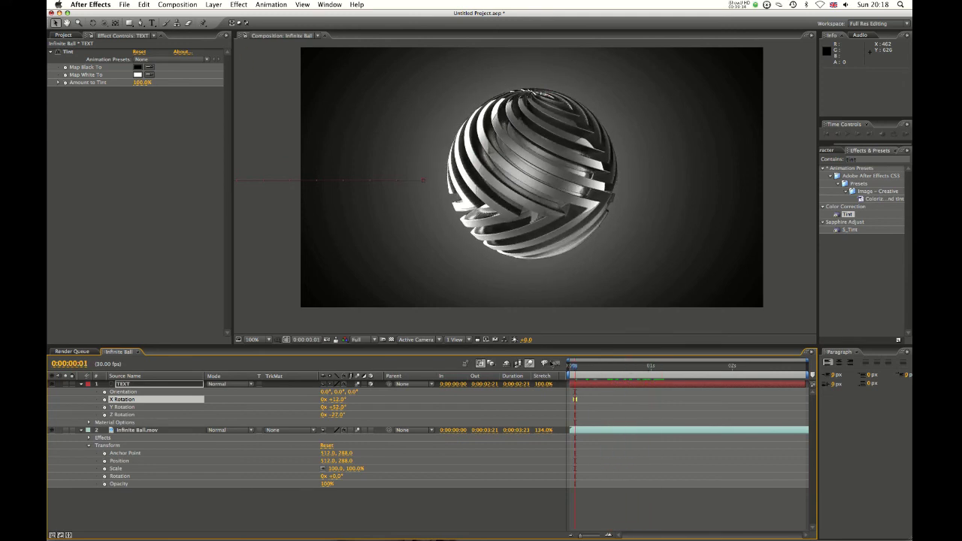
click(555, 365)
click(555, 364)
click(544, 363)
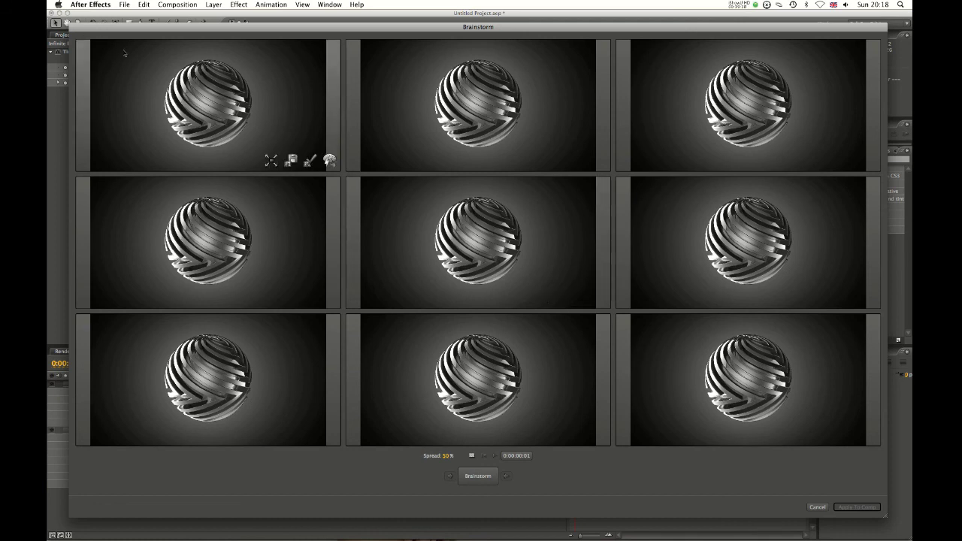
click(818, 508)
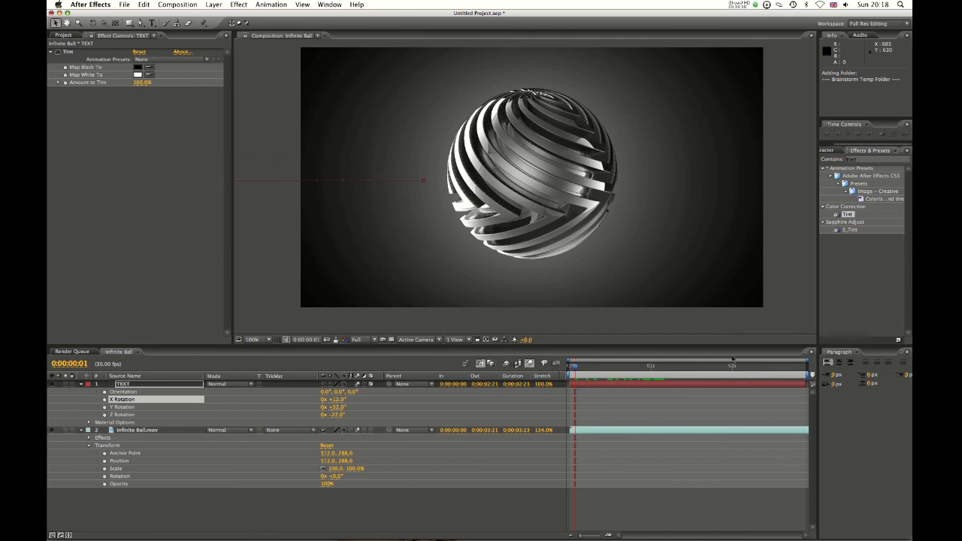
Step: Place four numbered composition markers along the timeline up to 0:00:02:03, and delete all of them
drag(578, 368, 573, 387)
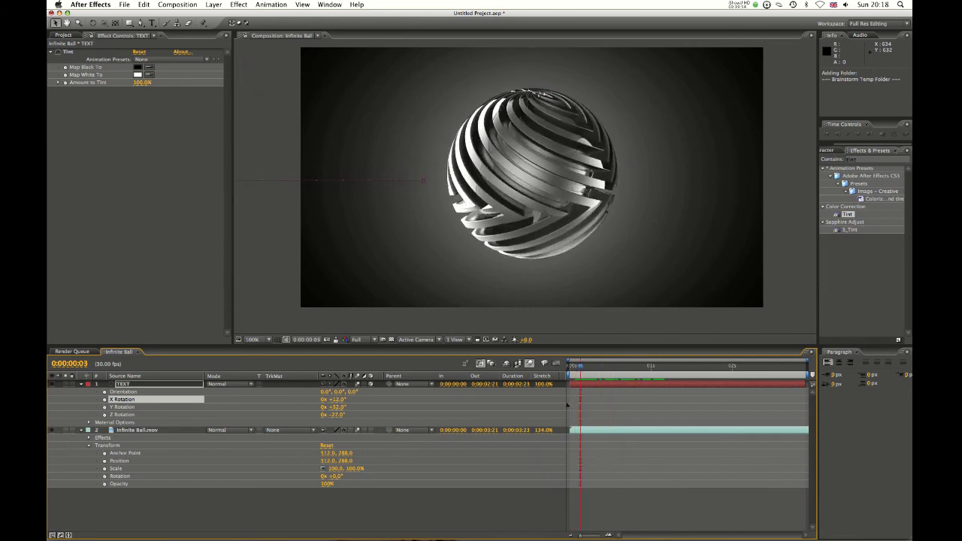
click(639, 367)
drag(680, 368, 692, 367)
key(shift+3)
click(743, 367)
key(shift+4)
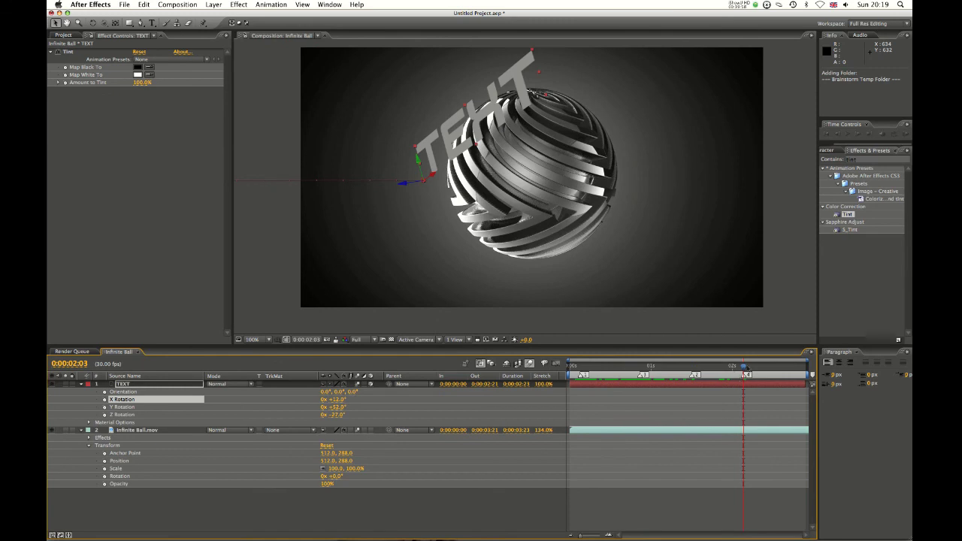
right_click(745, 380)
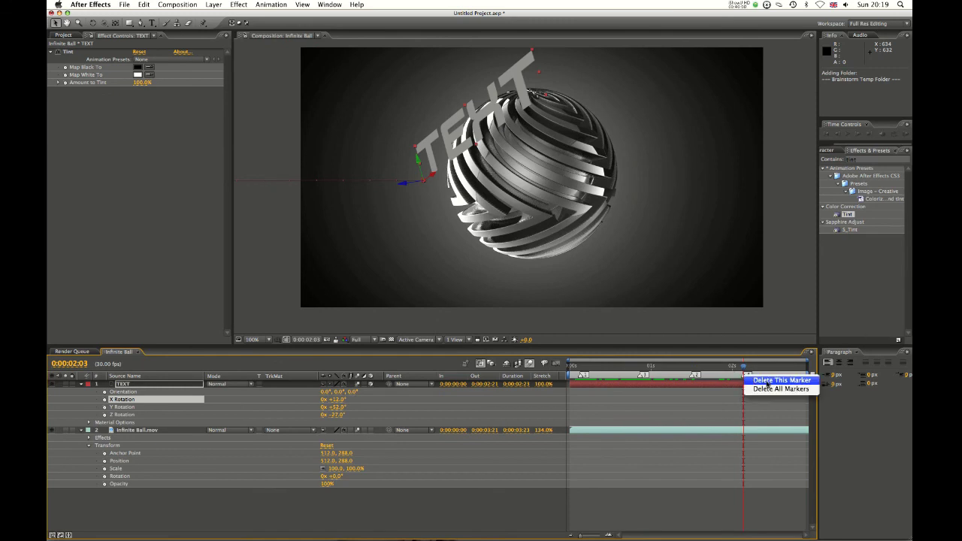
click(772, 389)
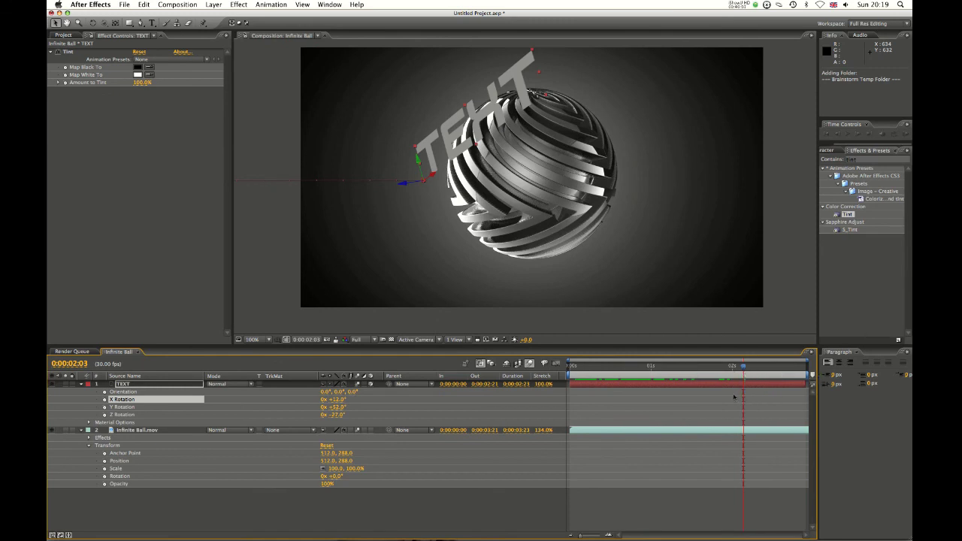
Step: Add three layer markers to Infinite Ball.mov, from 0:00:00:04 to 0:00:01:02
click(584, 367)
click(161, 431)
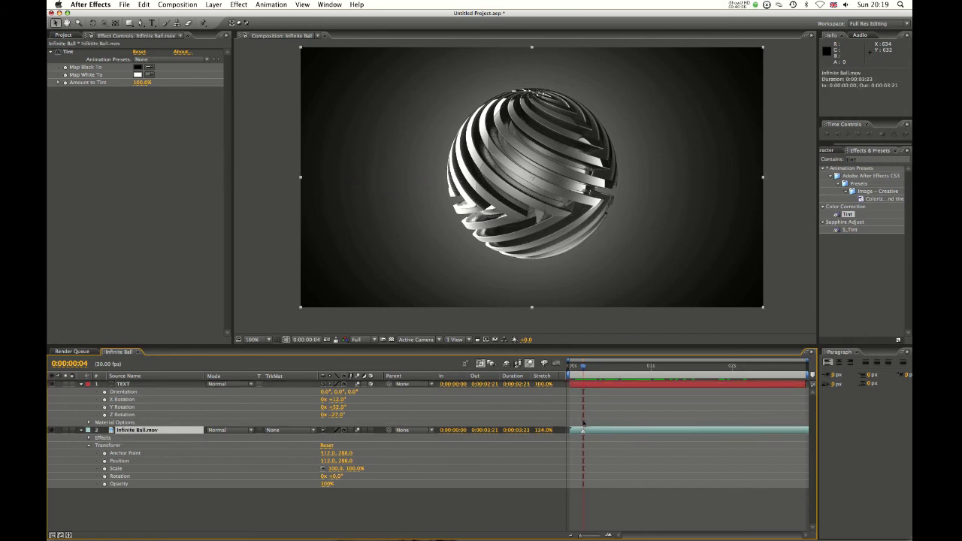
drag(583, 367, 659, 367)
key(KP_Multiply)
key(KP_Multiply)
Step: Give the Infinite Ball.mov layer marker at 0:00:01:02 the comment ARRR
right_click(658, 433)
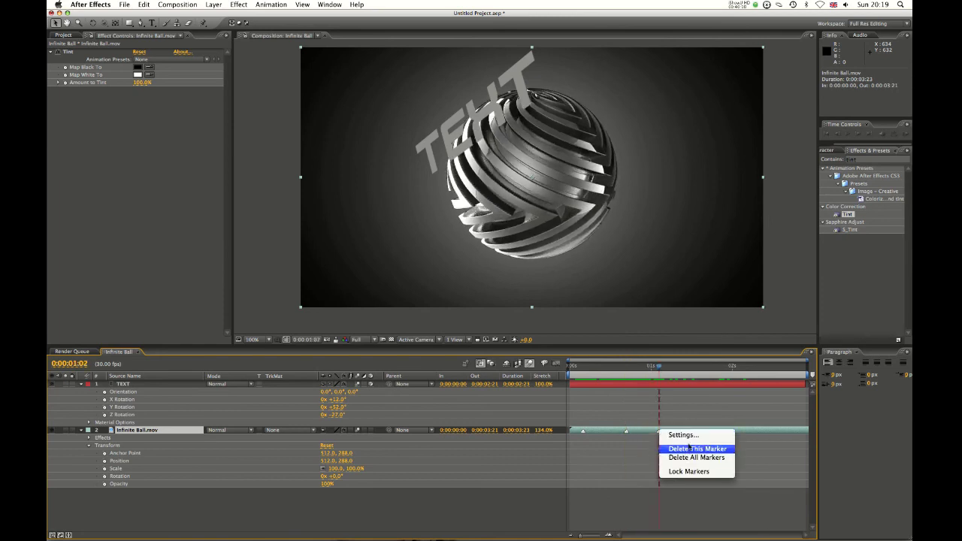
click(667, 434)
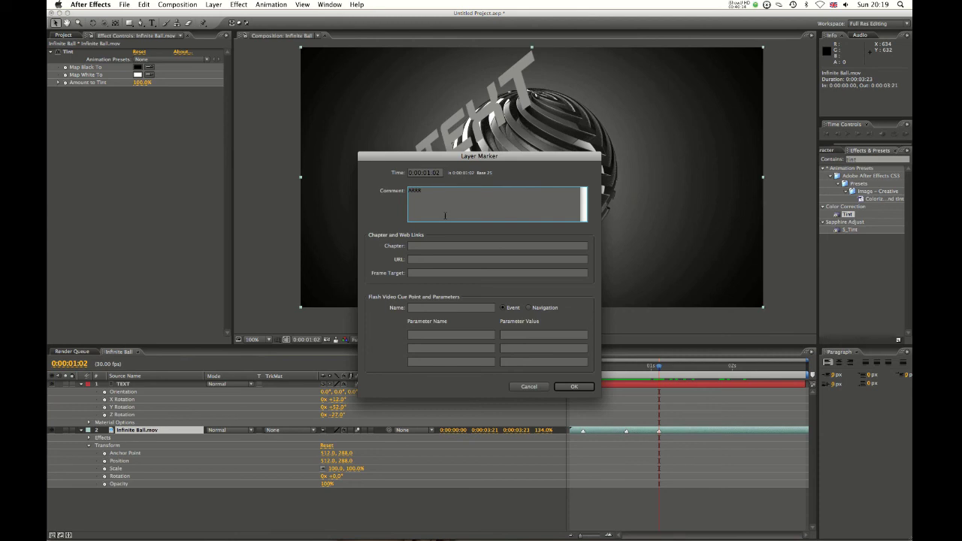
key(Return)
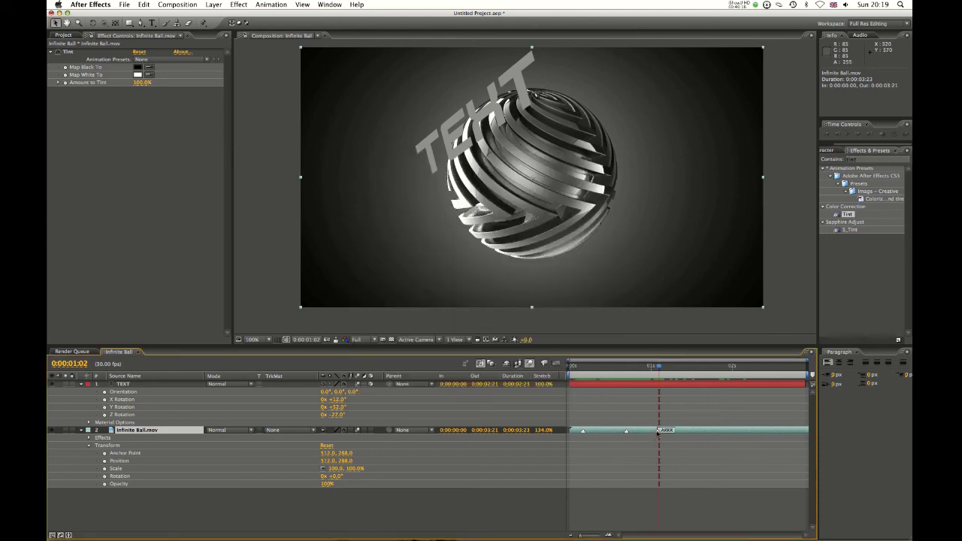
Step: Place several numbered composition markers along the timeline from 0:00:00:15 onward, and delete all of them
drag(659, 367, 622, 353)
key(space)
key(shift+1)
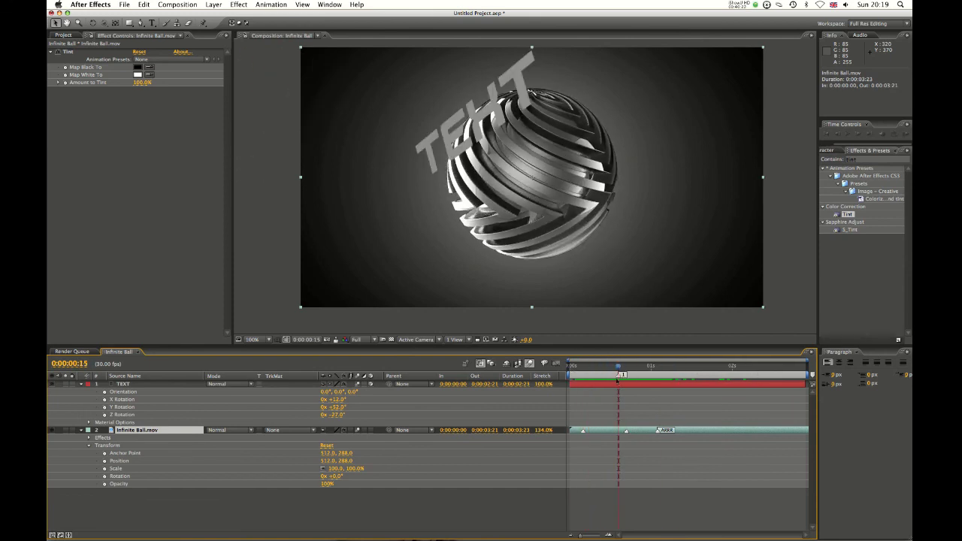
key(shift+3)
key(shift+5)
drag(812, 374, 731, 374)
right_click(785, 375)
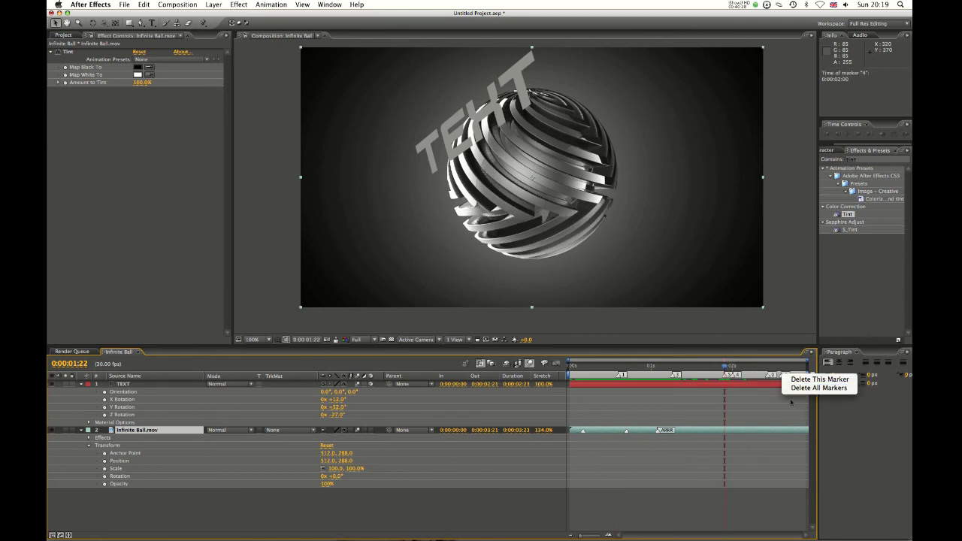
click(824, 395)
right_click(780, 377)
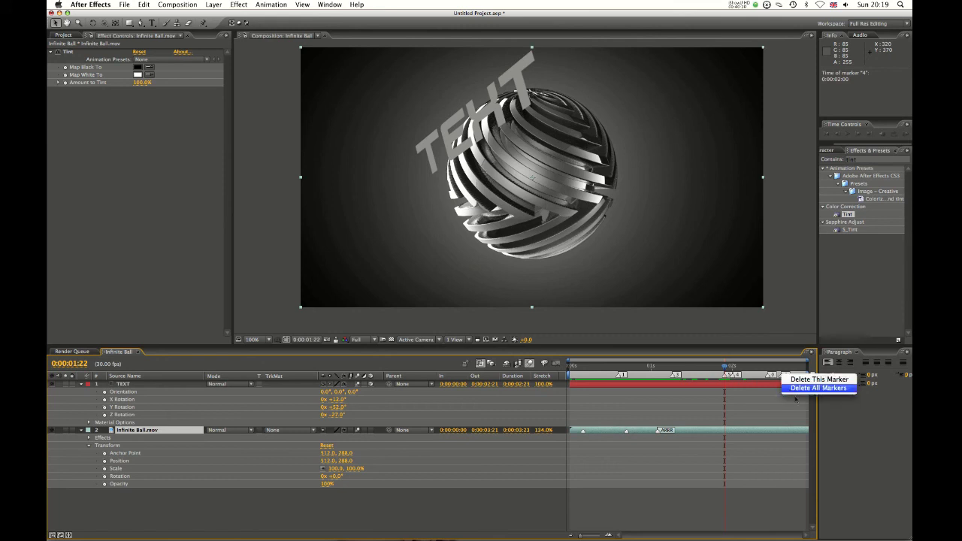
click(815, 389)
Step: Place composition marker 1 at 0:00:01:02, above the ARRR layer marker
drag(723, 368, 604, 367)
click(658, 368)
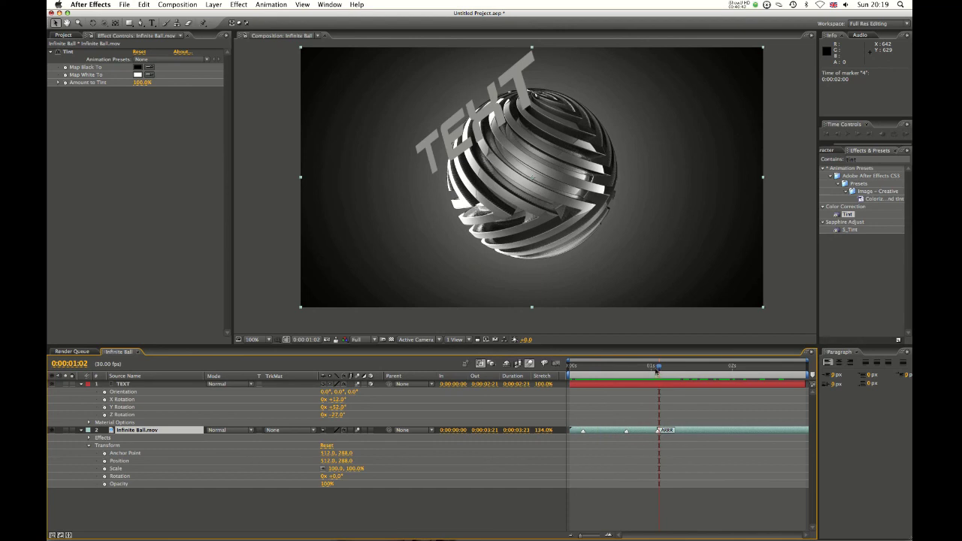
key(shift+1)
click(654, 373)
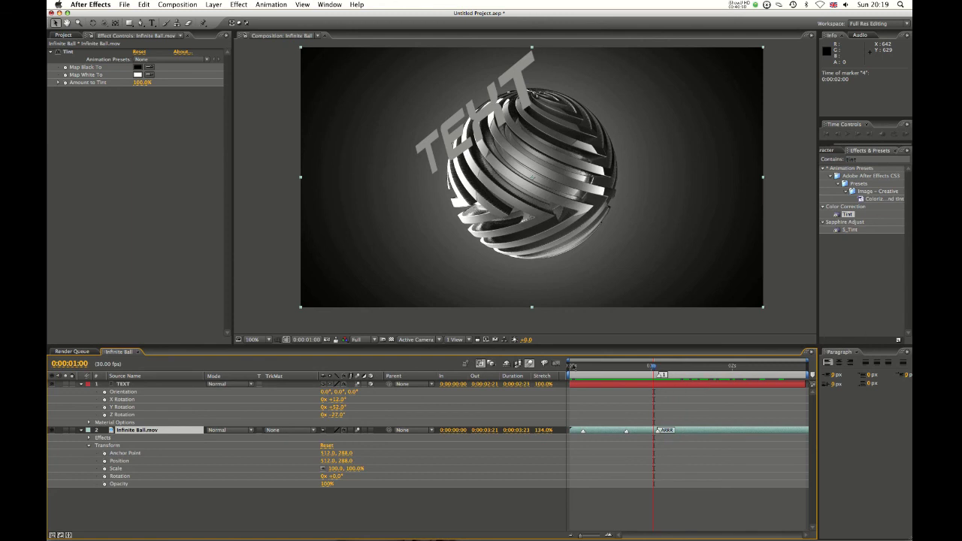
Step: Reveal the TEXT layer's Position keyframes, shift the layer to start at 0:00:00:14, and check its entrance near composition marker 1
click(150, 385)
key(p)
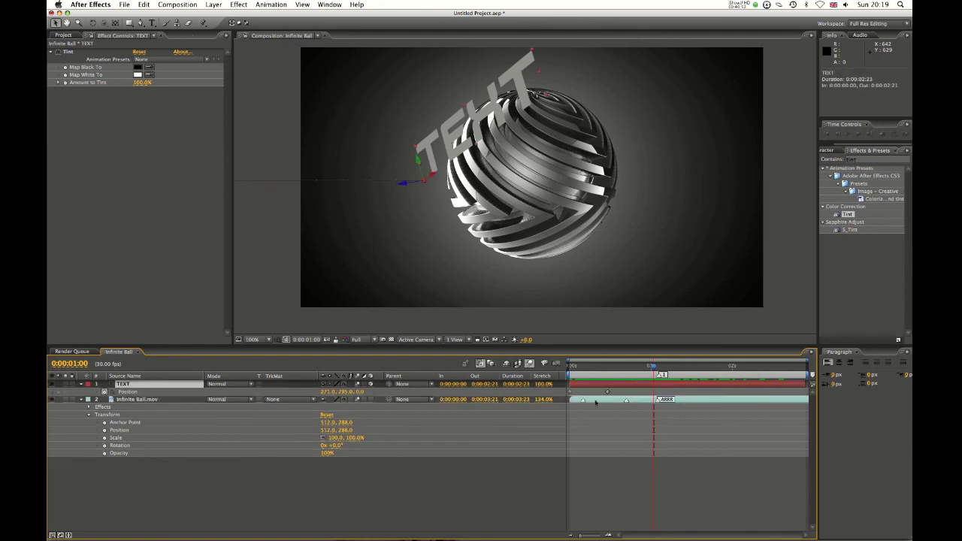
drag(610, 384, 661, 367)
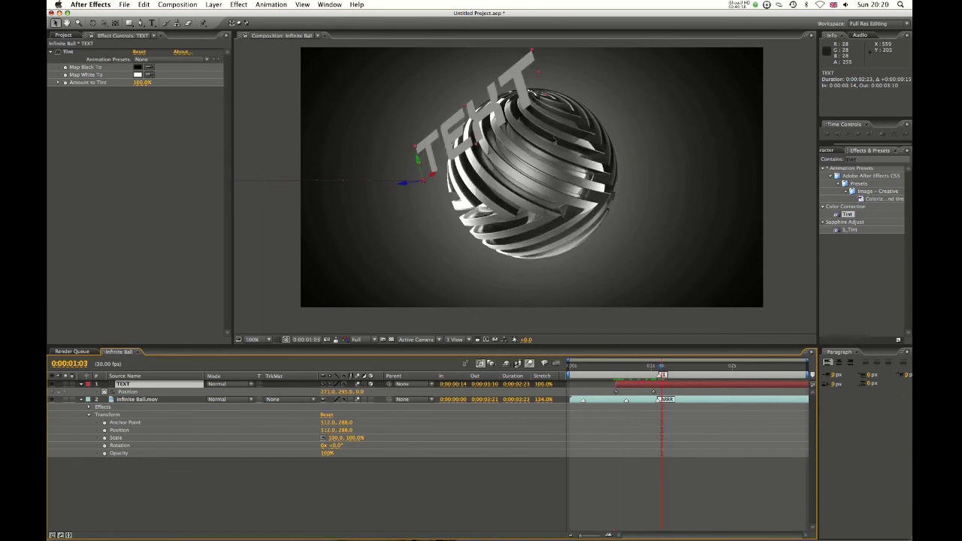
drag(661, 367, 652, 366)
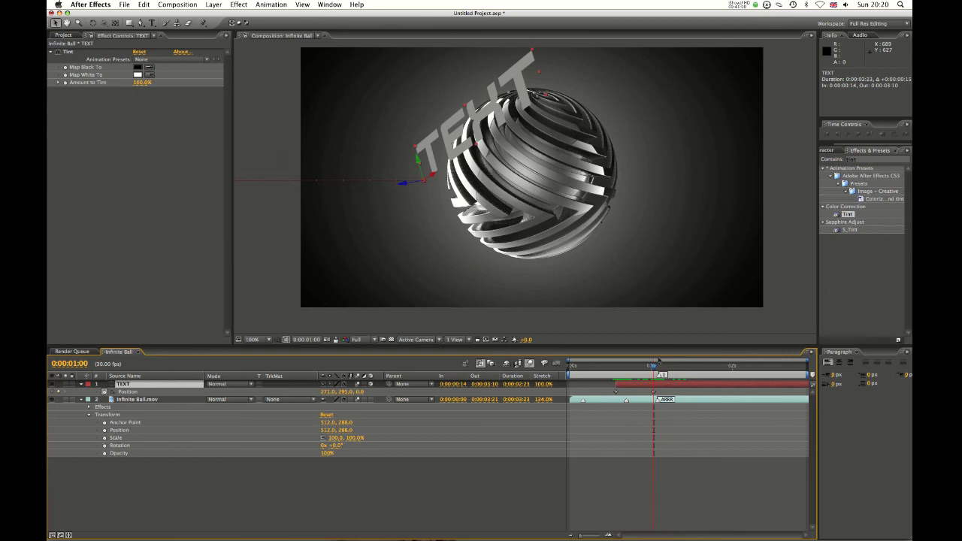
key(Home)
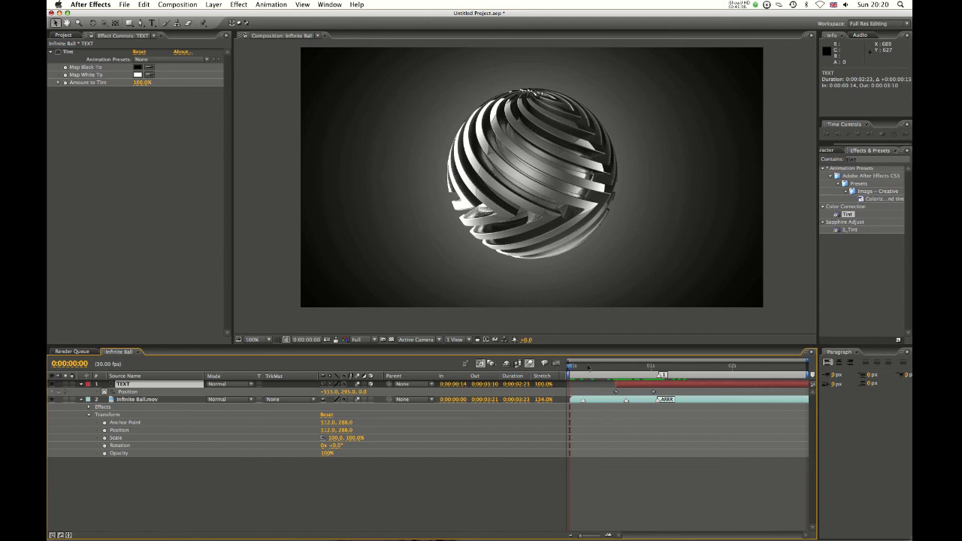
drag(583, 367, 629, 370)
key(Home)
Step: Show The Smoother, dock it ahead of Paragraph, and enlarge the side panels and the timeline area
click(330, 6)
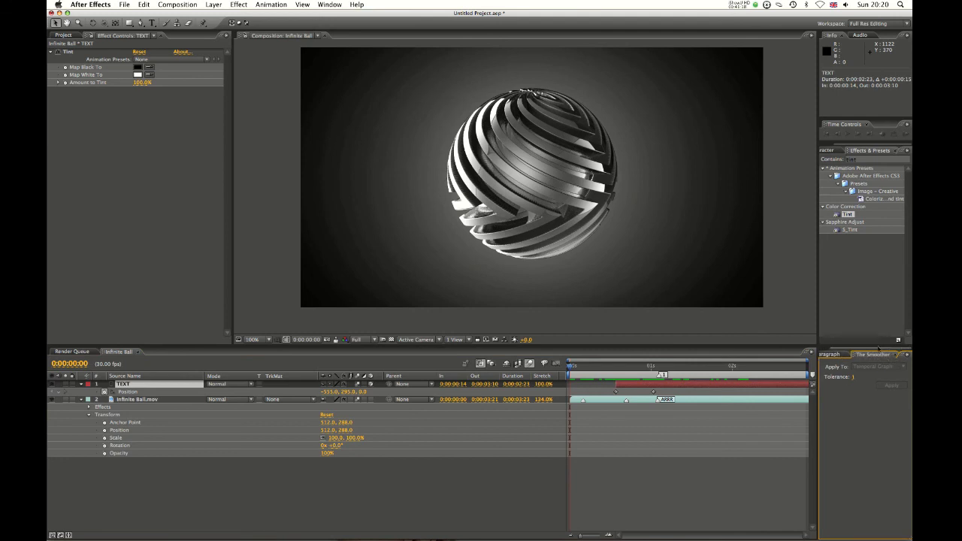
drag(880, 348, 835, 358)
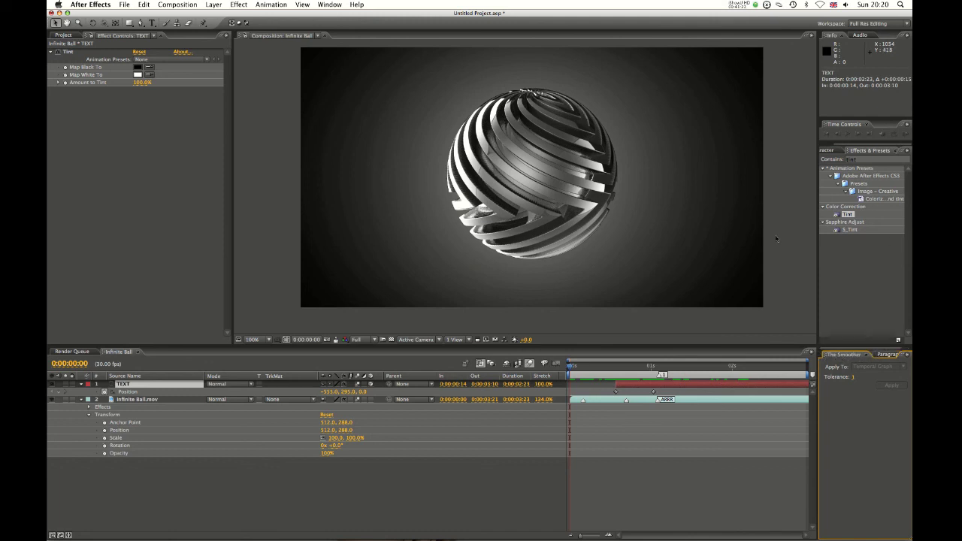
drag(817, 198, 770, 201)
drag(774, 346, 773, 316)
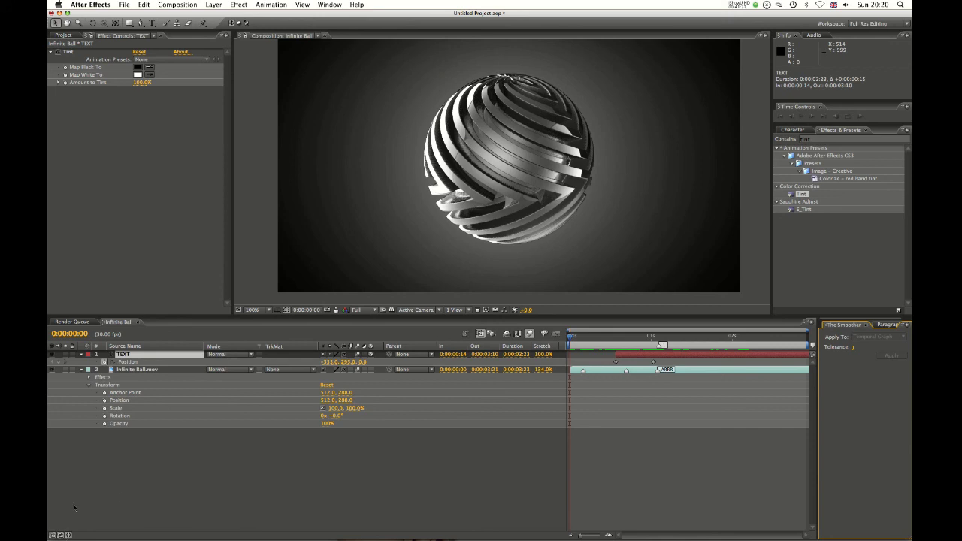
Step: Hide the timeline's layer switches, transfer controls and In/Out/Duration/Stretch columns, and show all three sets again
click(68, 535)
click(59, 535)
click(51, 534)
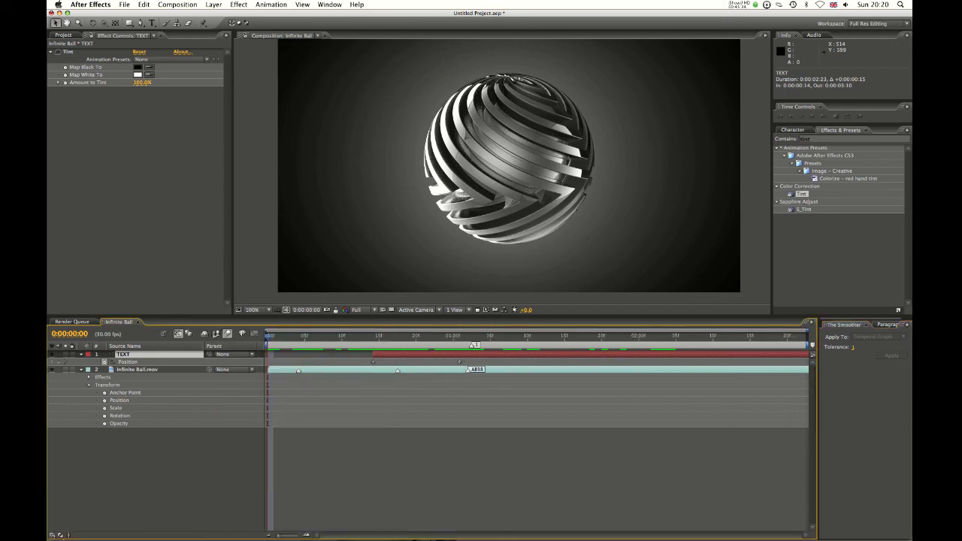
click(51, 535)
click(59, 534)
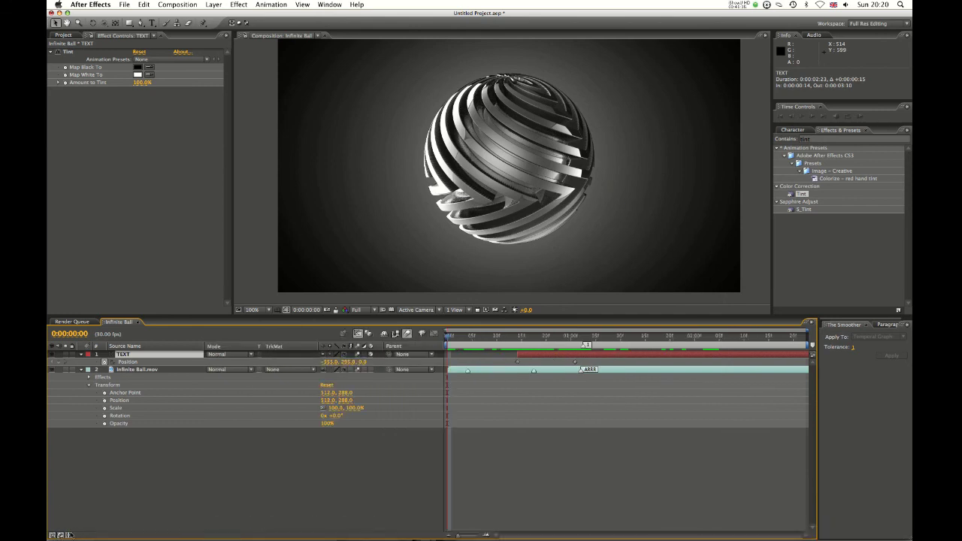
click(67, 535)
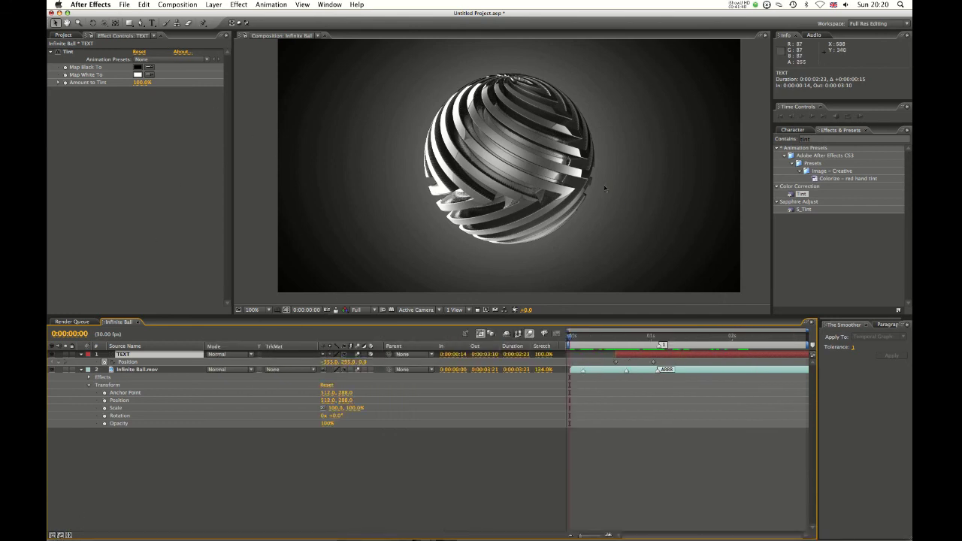
Step: Widen the composition viewer against the side panels, and dock Effects & Presets in its own column beside the viewer
drag(771, 137, 817, 134)
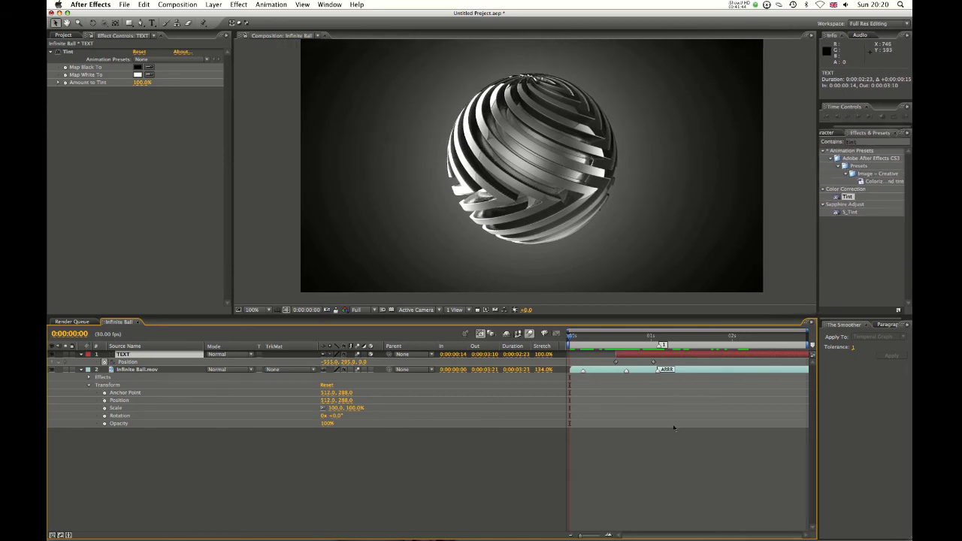
click(852, 143)
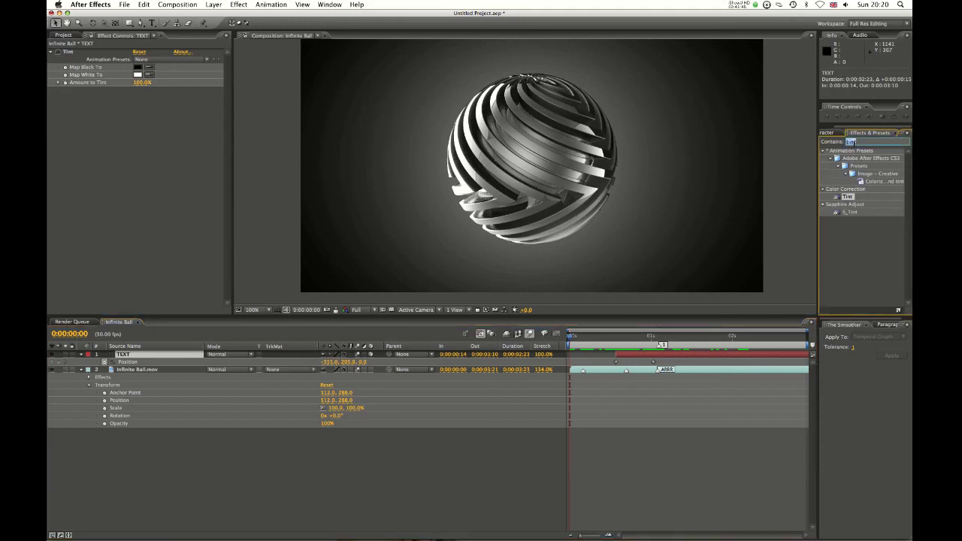
drag(853, 133, 819, 141)
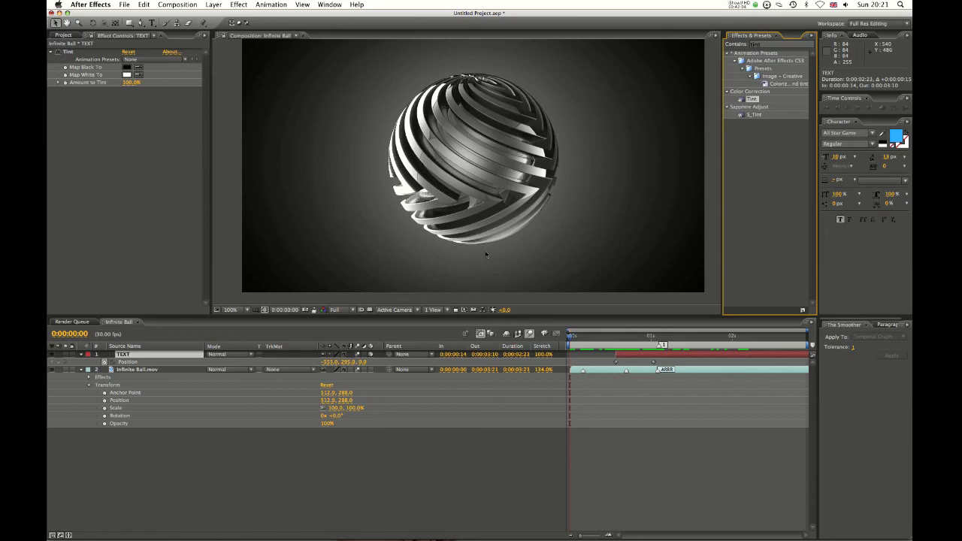
key(super+Tab)
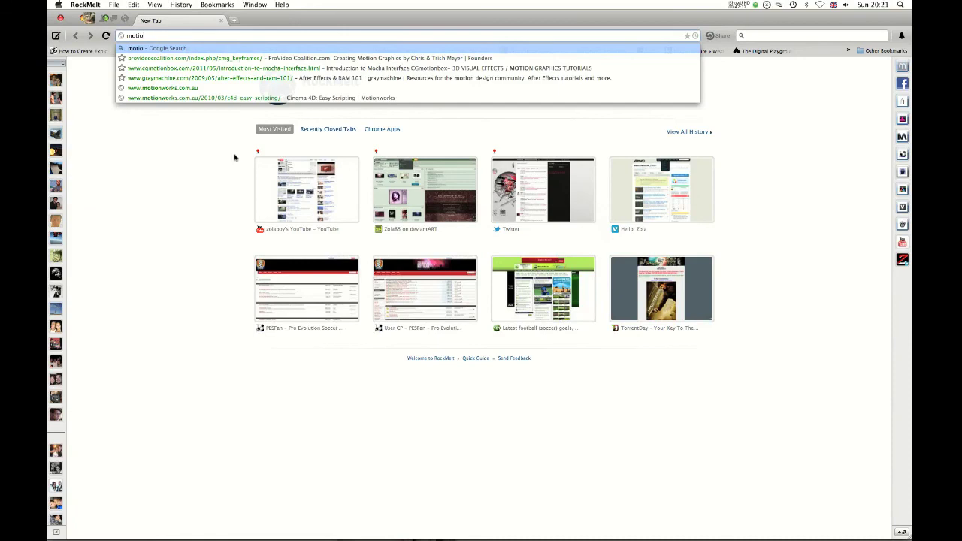
click(213, 88)
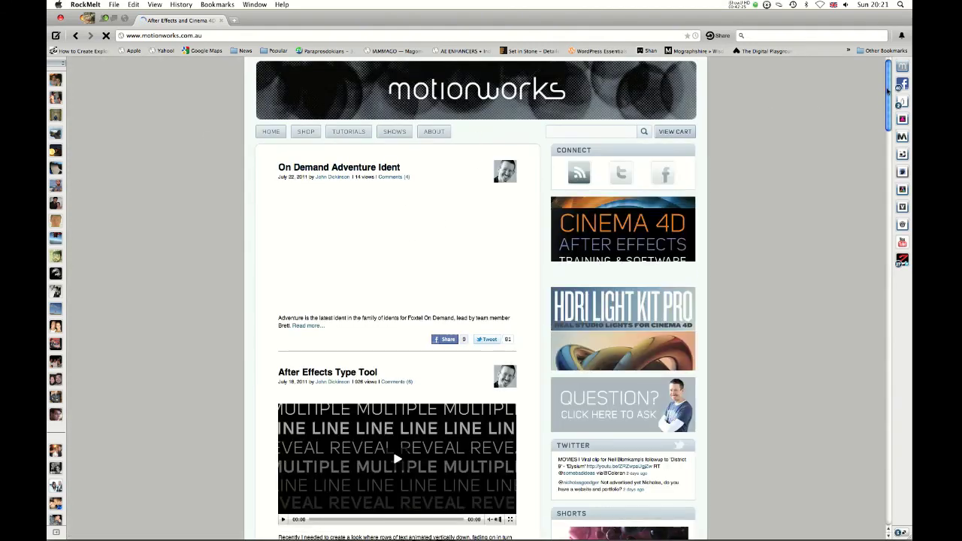
scroll(875, 150, down, 10)
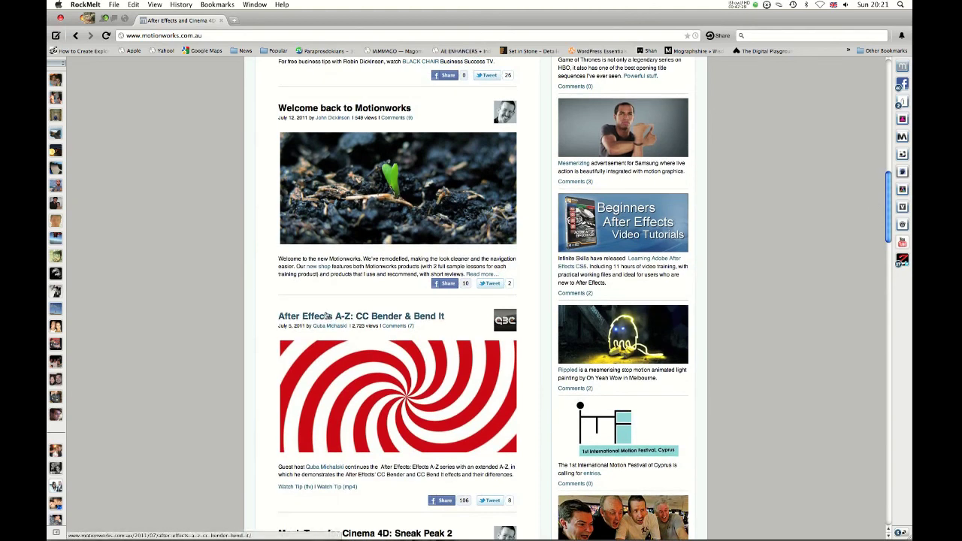
key(super+Tab)
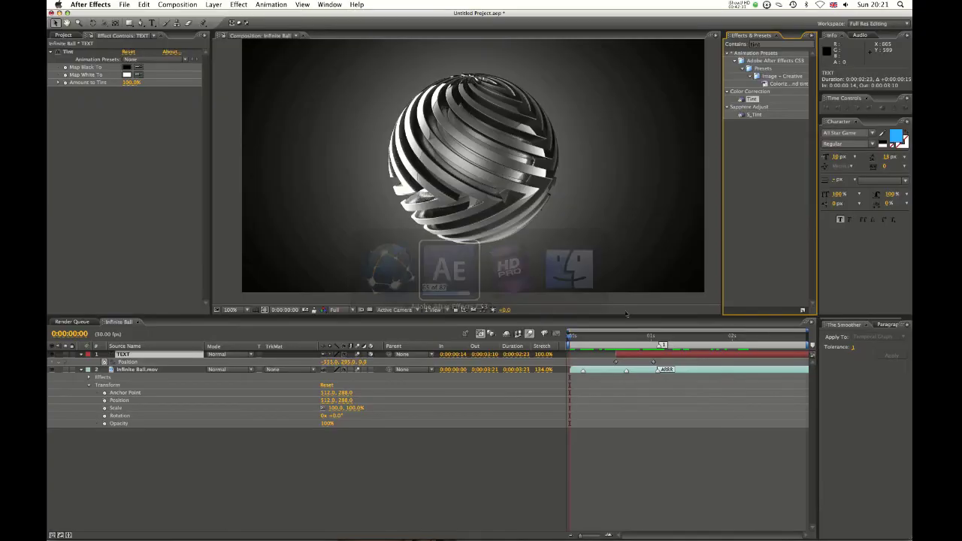
Step: Clear the effects search, and close both Effects & Presets and The Smoother
click(781, 43)
key(BackSpace)
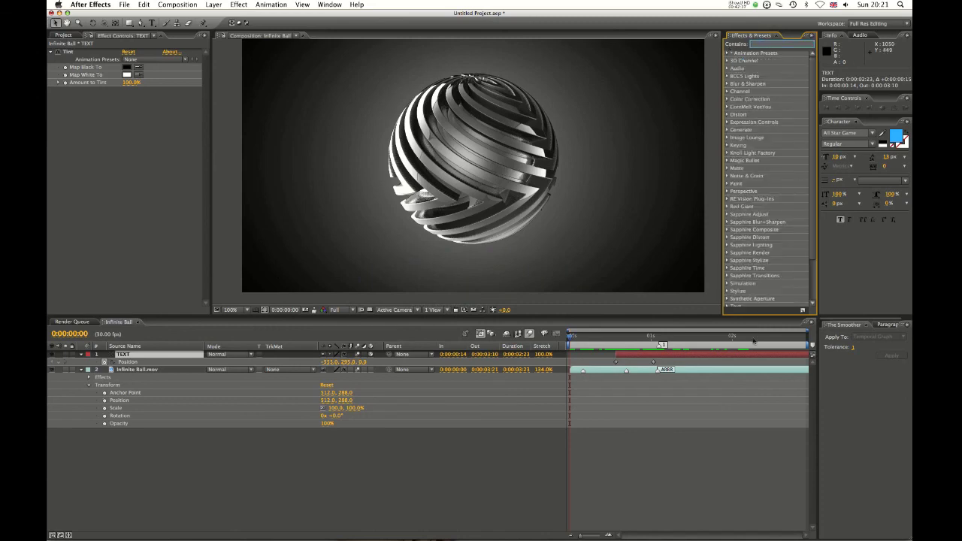
click(777, 36)
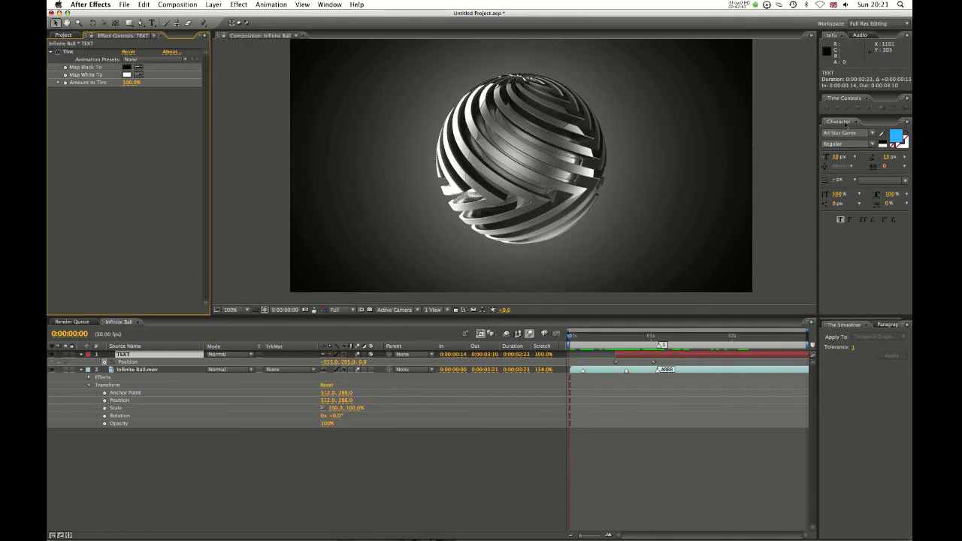
click(866, 325)
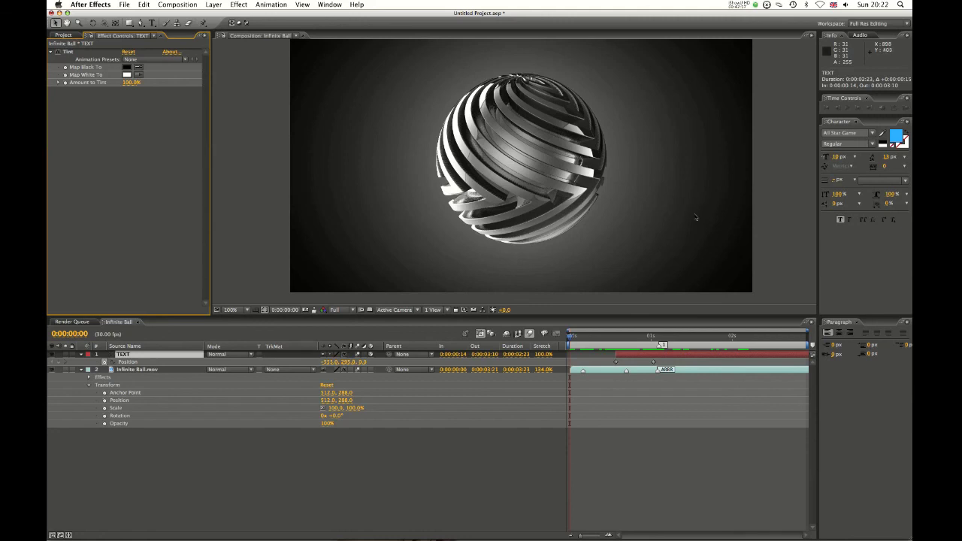
Step: Raise the composition viewer's exposure to +3.7 and reset it
drag(605, 336, 555, 333)
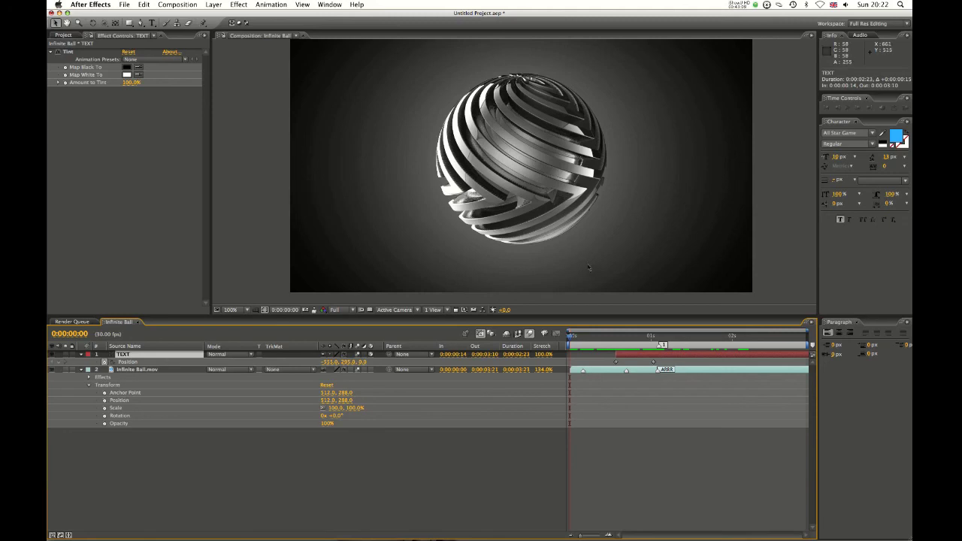
drag(506, 311, 517, 305)
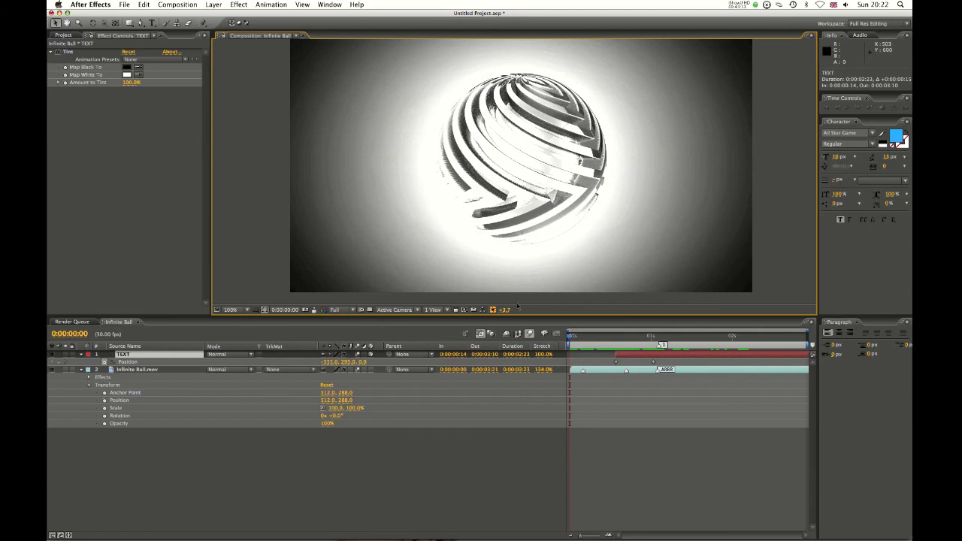
click(493, 311)
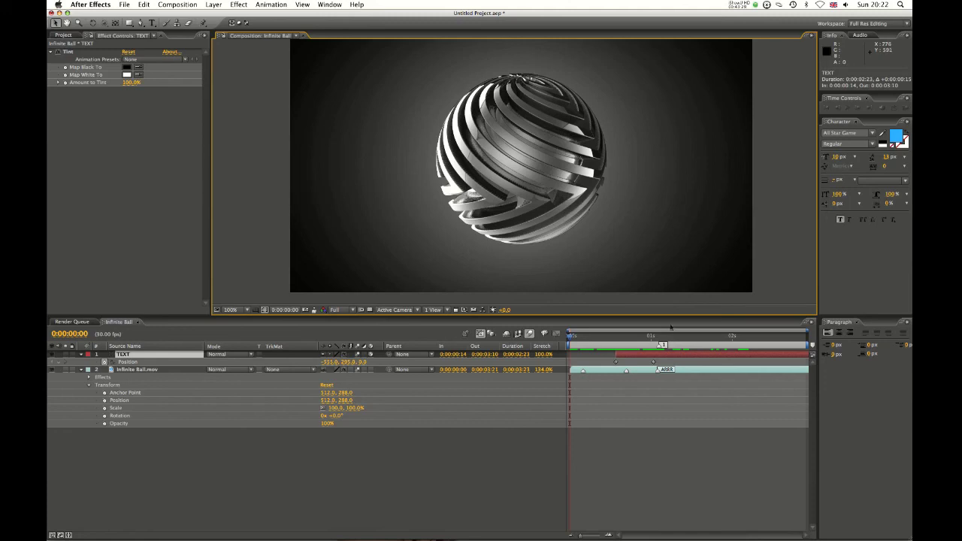
Step: Enlarge the composition viewer by shrinking the timeline area's height
drag(670, 316, 670, 351)
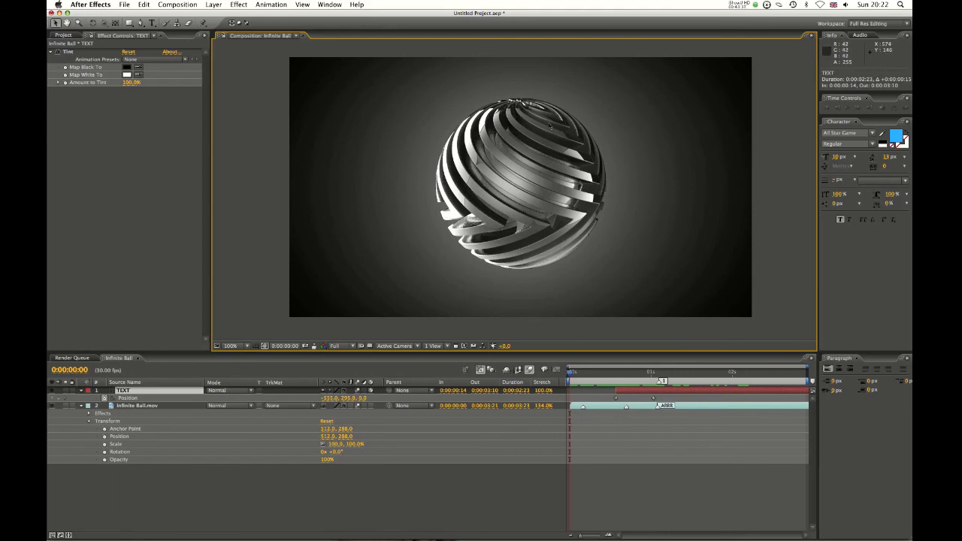
click(736, 8)
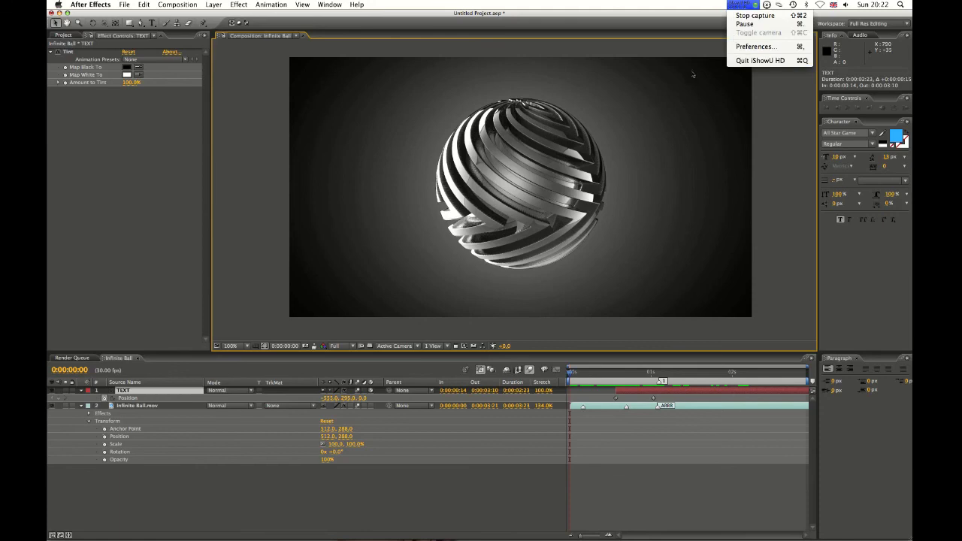